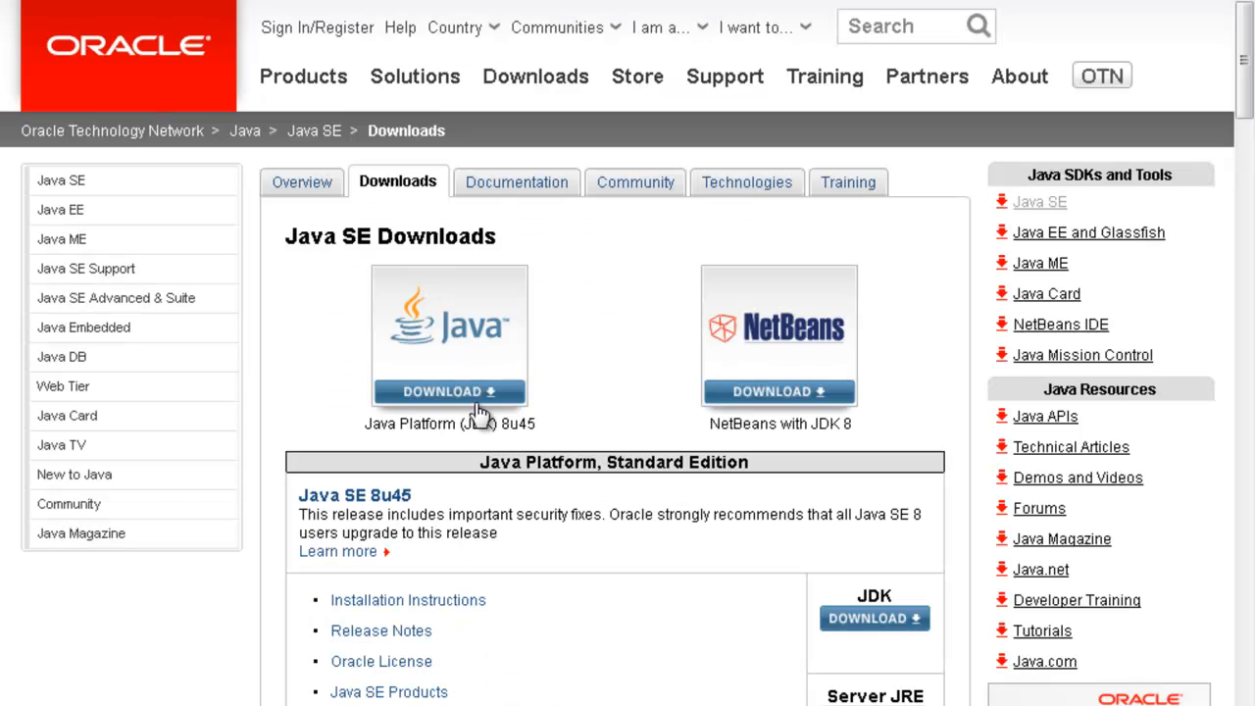
Step: Accept the Oracle license on the JDK 8u45 downloads page and locate the Windows x64 installer
click(480, 391)
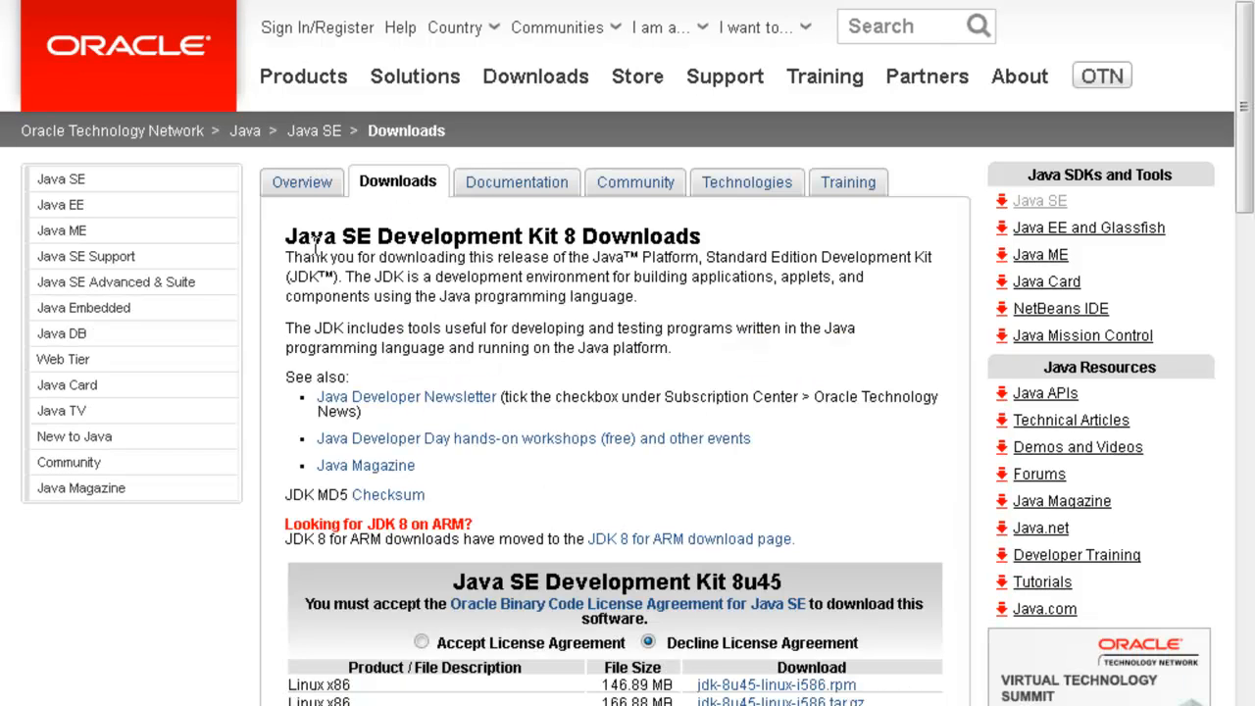
scroll(315, 250, down, 3)
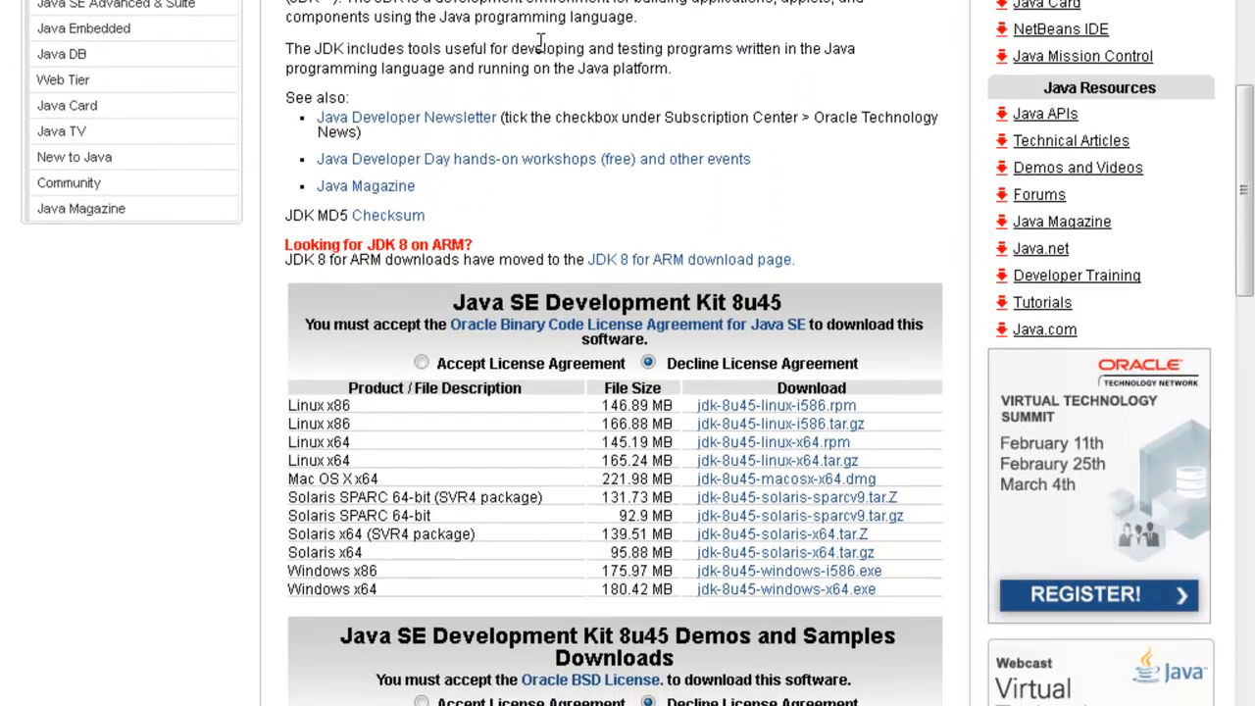
click(422, 363)
drag(386, 598, 304, 584)
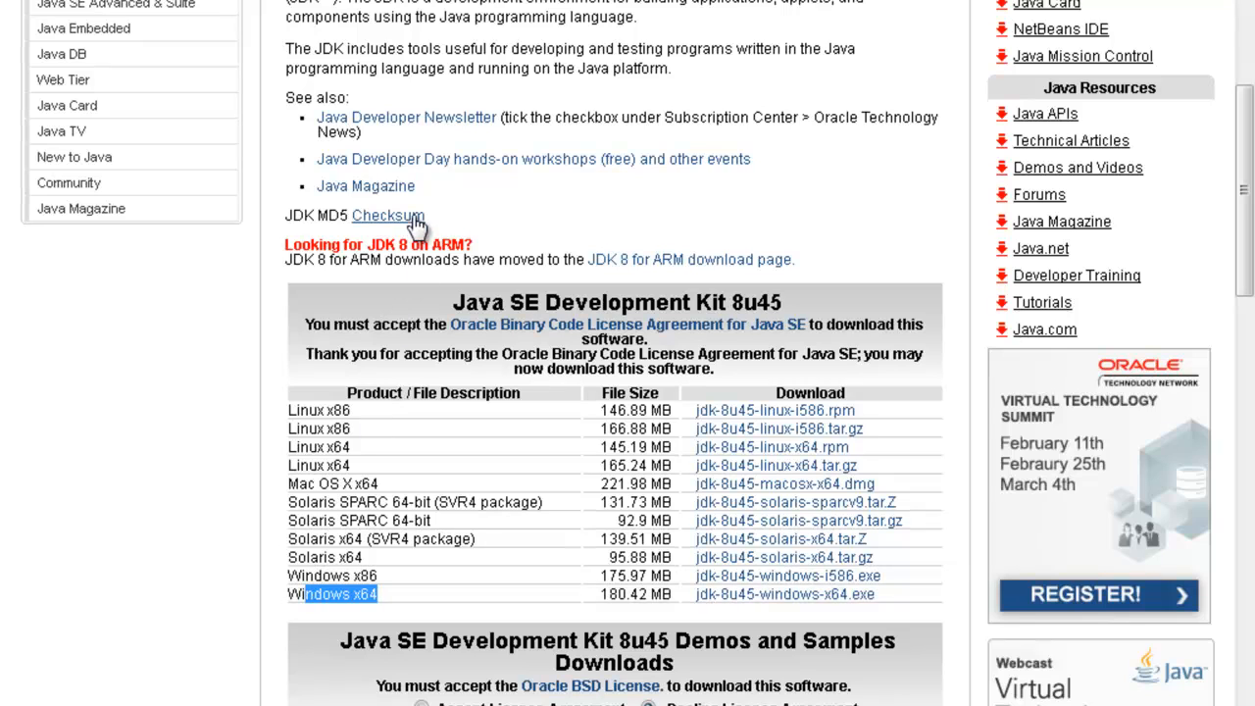
click(24, 705)
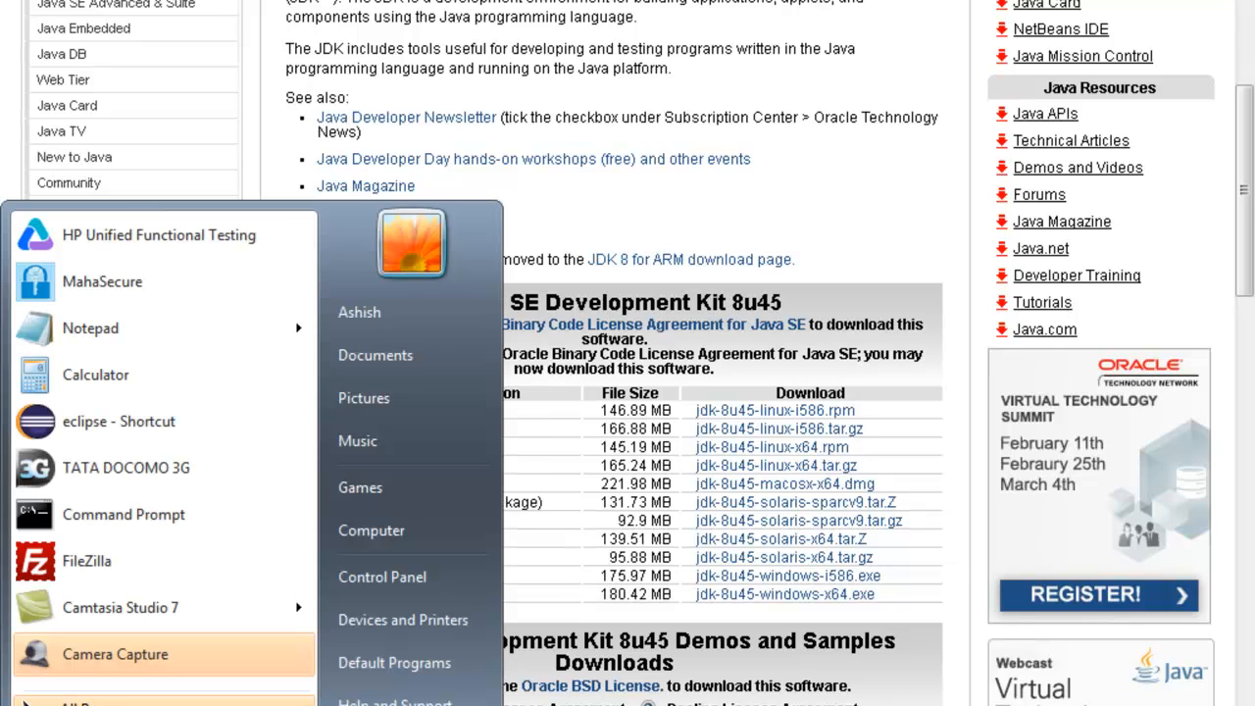
Step: Open Environment Variables from Computer's Properties and Advanced system settings
right_click(349, 529)
click(415, 705)
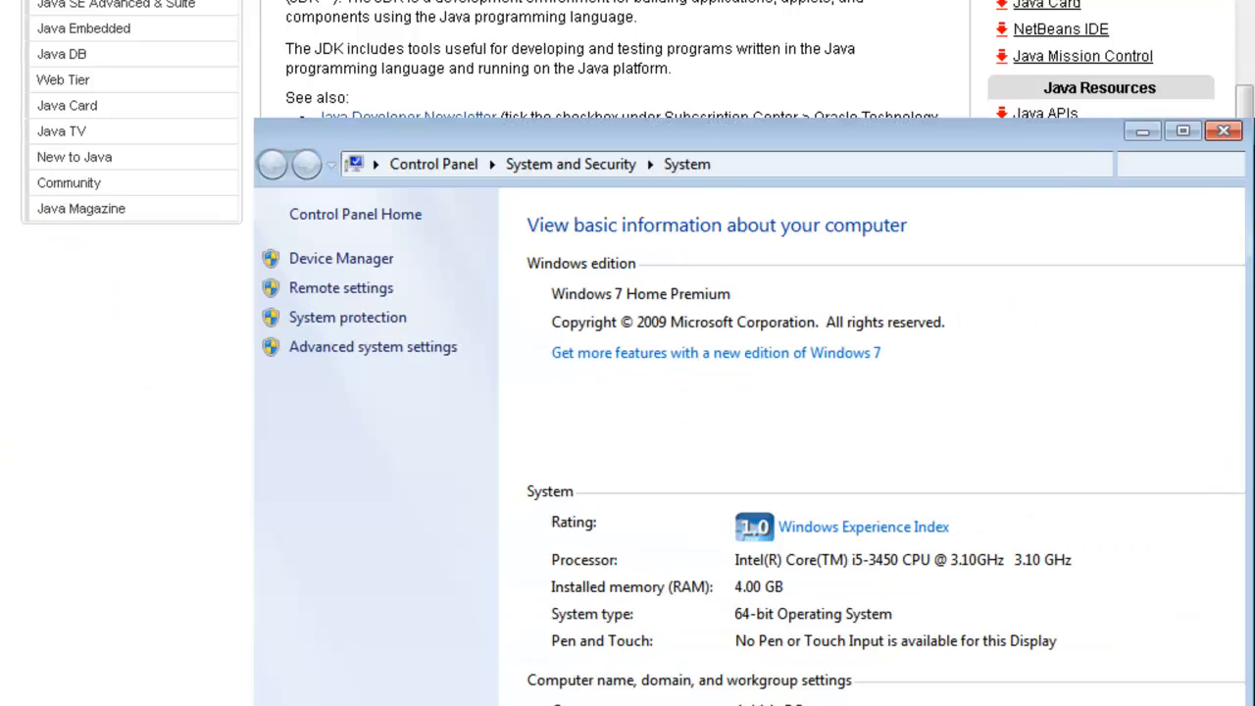
click(425, 357)
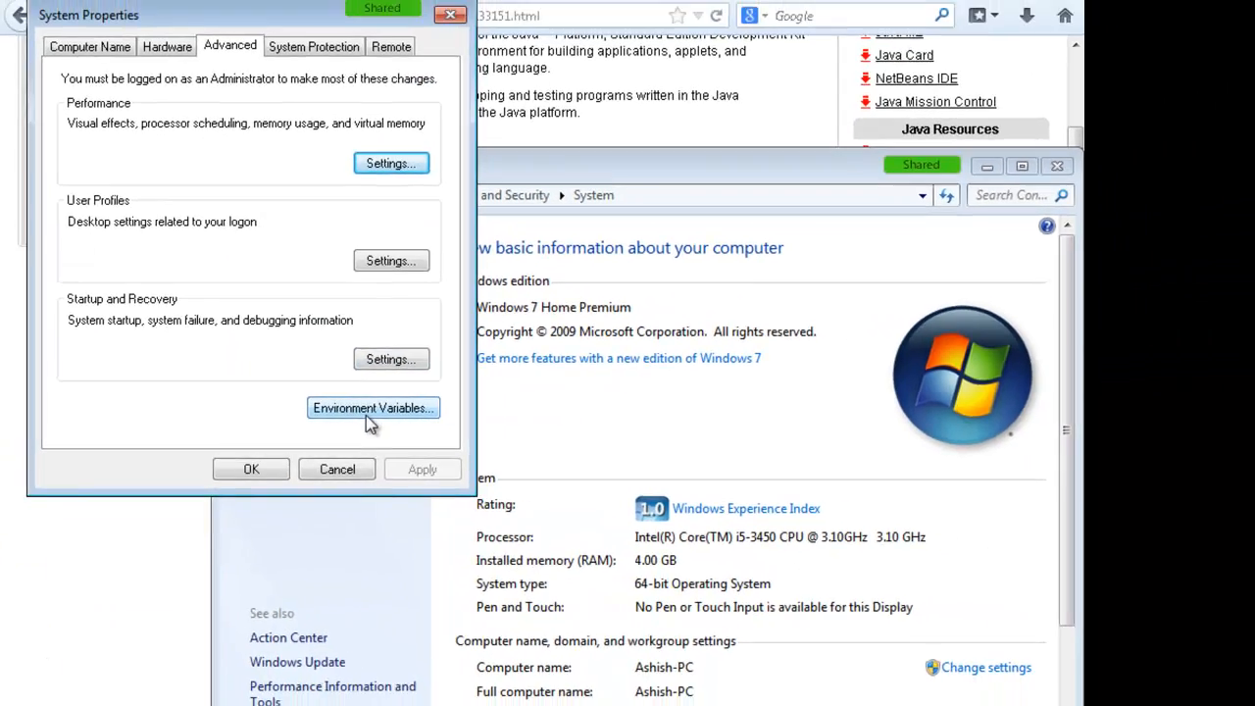
click(366, 412)
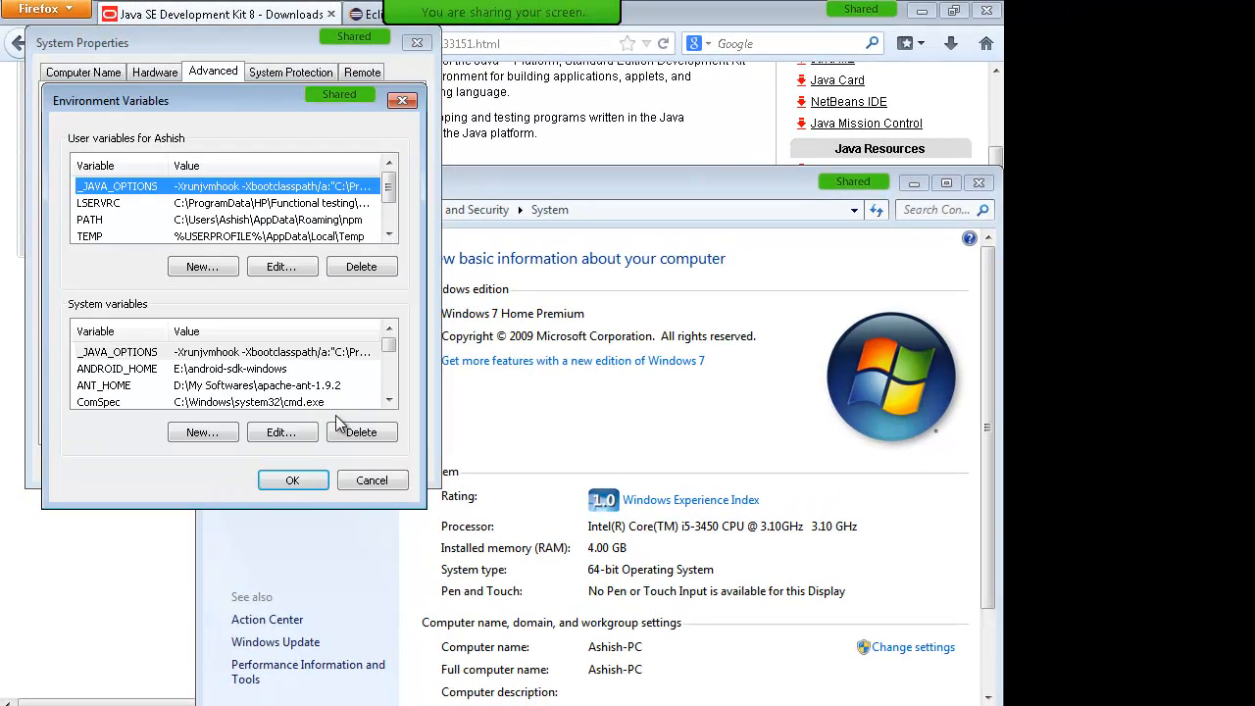
click(388, 404)
click(389, 404)
click(388, 404)
click(388, 404)
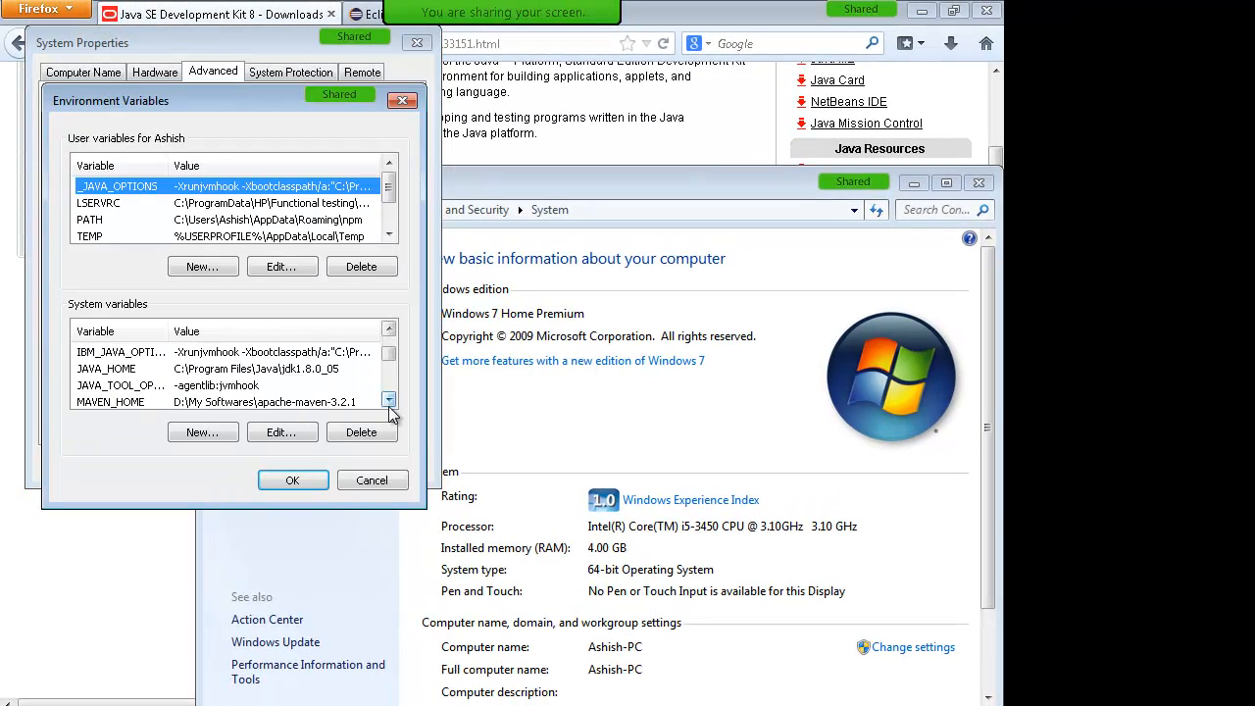
click(388, 404)
Step: Start a new system variable named JAVA_HOME, leaving its value empty for now
click(144, 354)
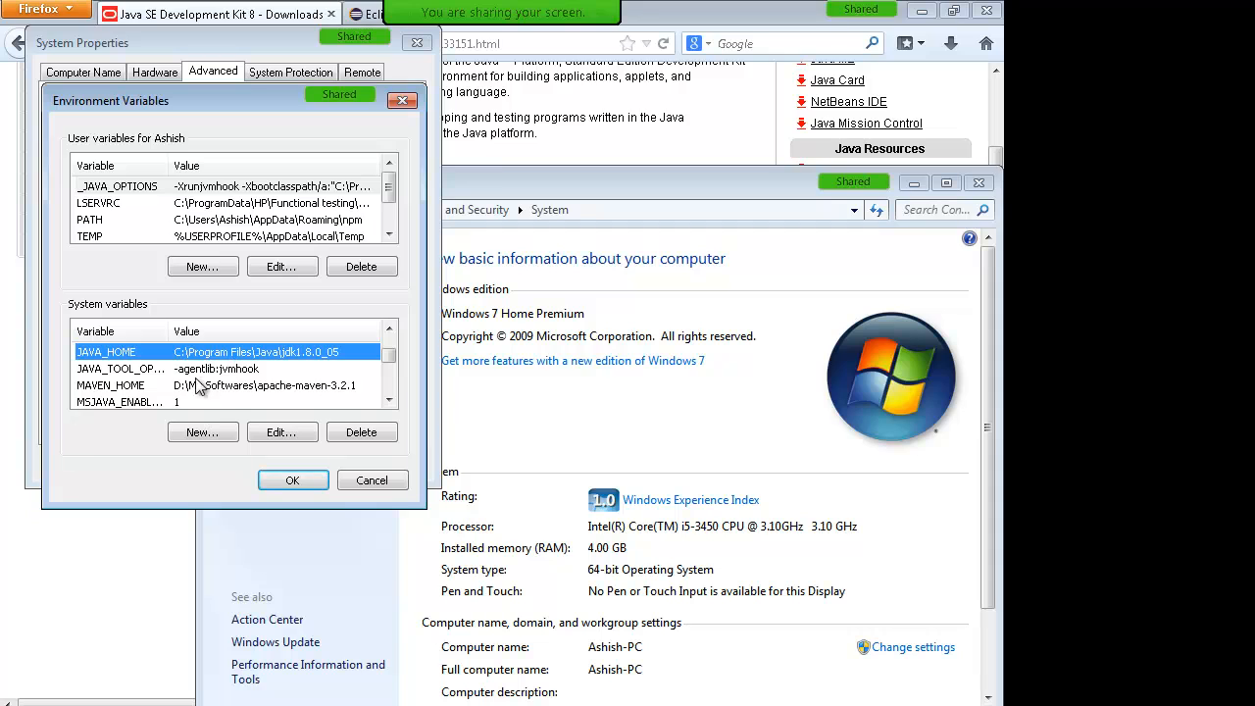
click(202, 433)
text(JAVA_HOME)
key(Tab)
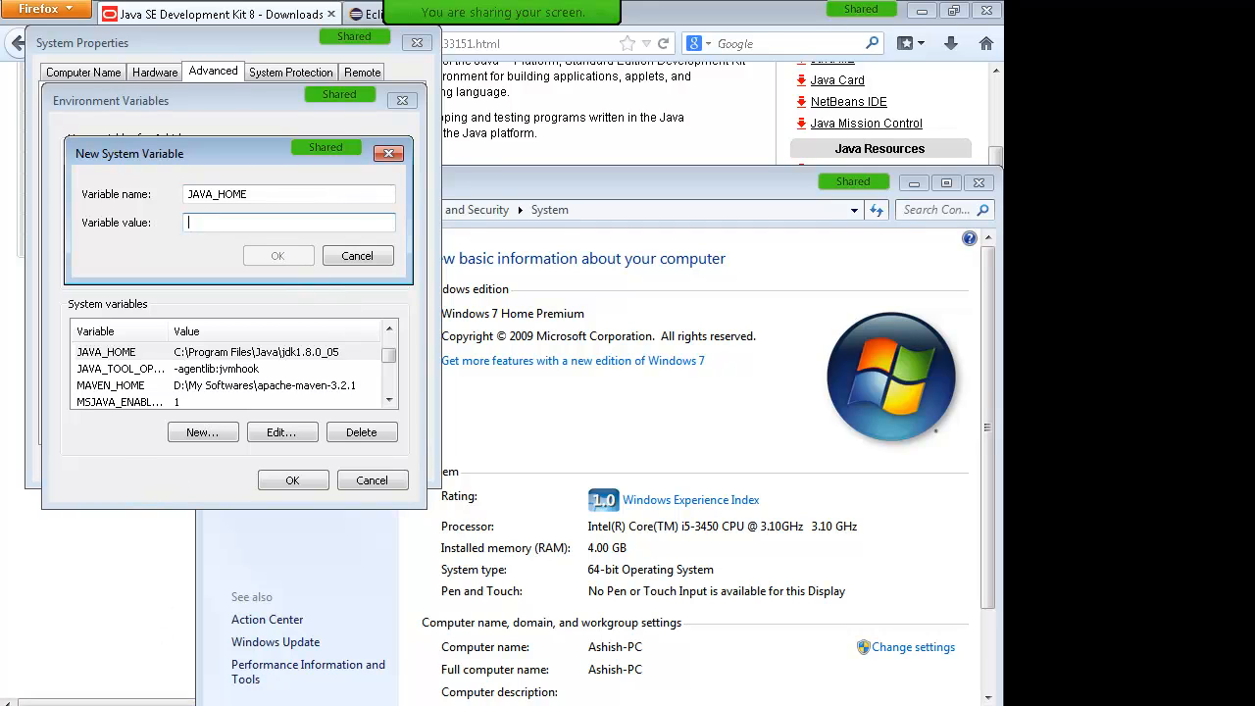
click(139, 705)
Step: Browse to C:\Program Files\Java\jdk1.8.0_05 in Explorer and copy its full path
click(128, 656)
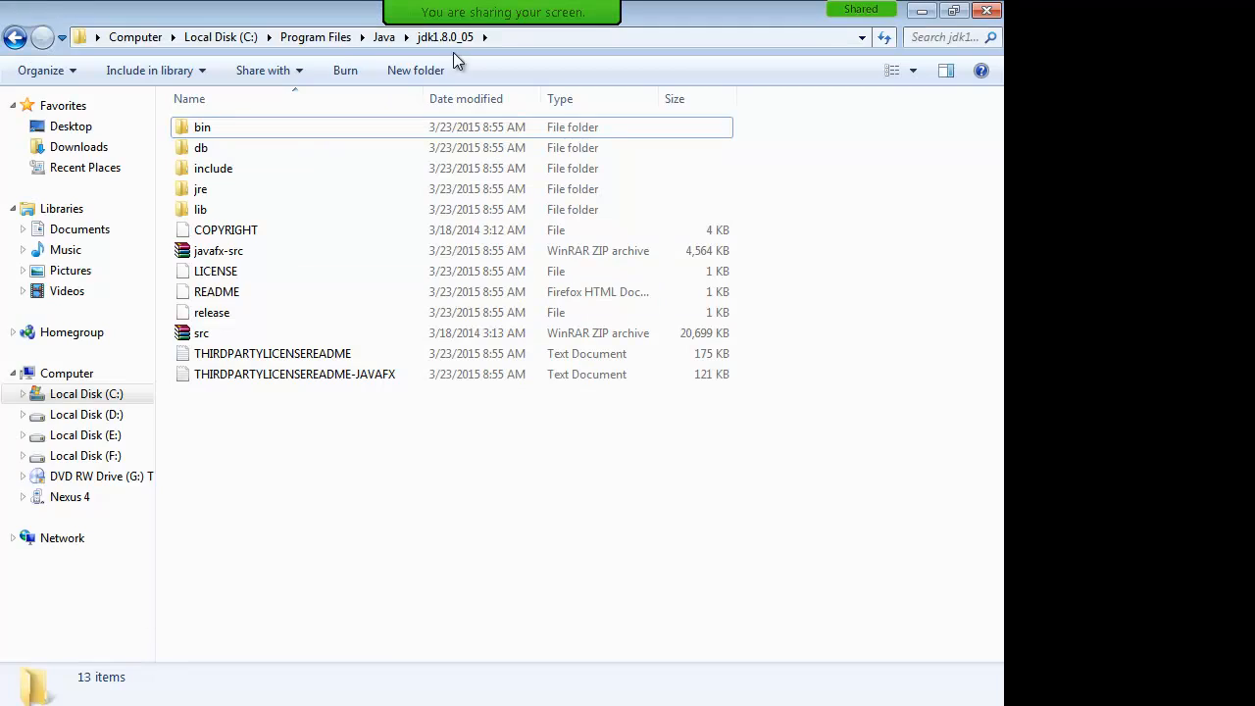
click(324, 37)
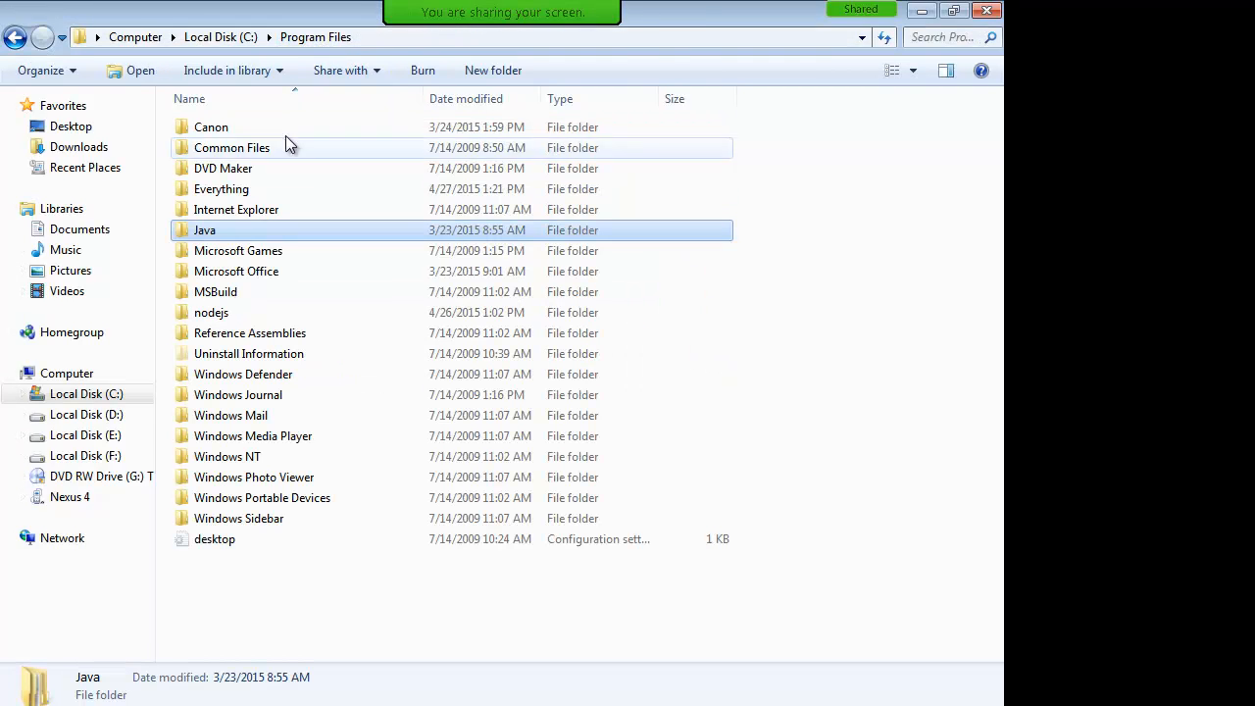
click(234, 36)
double_click(245, 297)
double_click(228, 233)
click(216, 146)
double_click(224, 128)
click(530, 37)
key(ctrl+c)
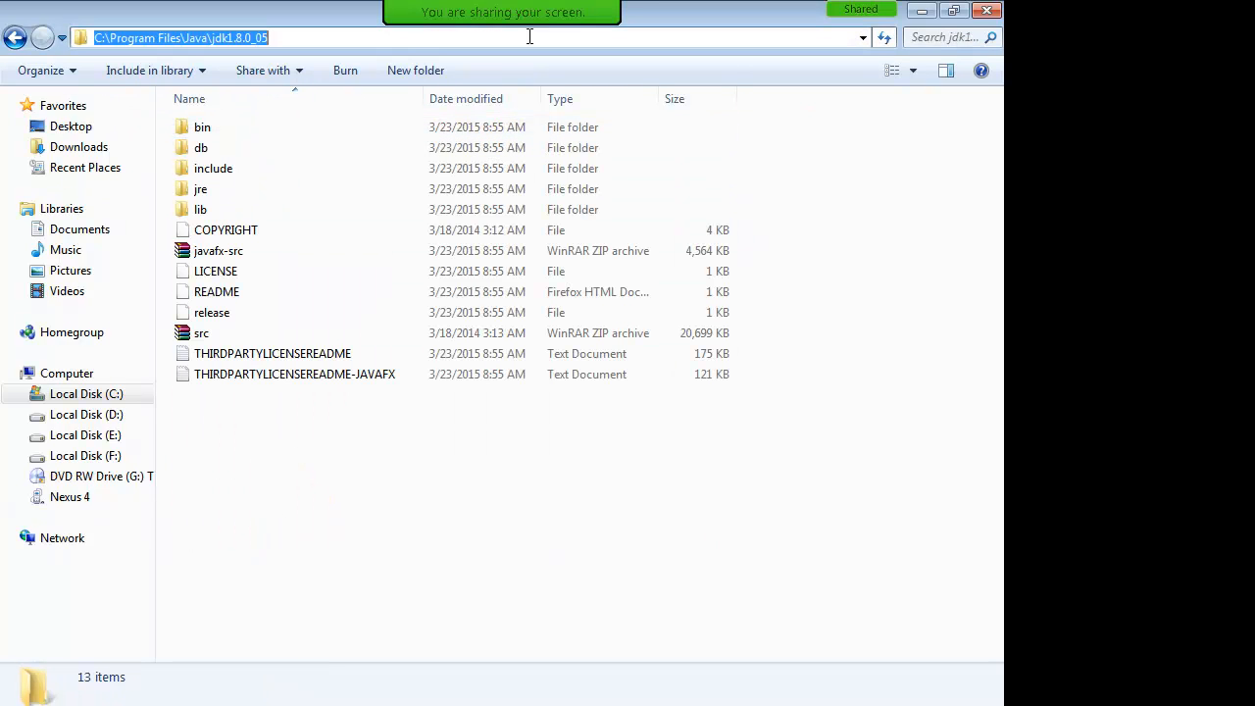
key(alt+Tab)
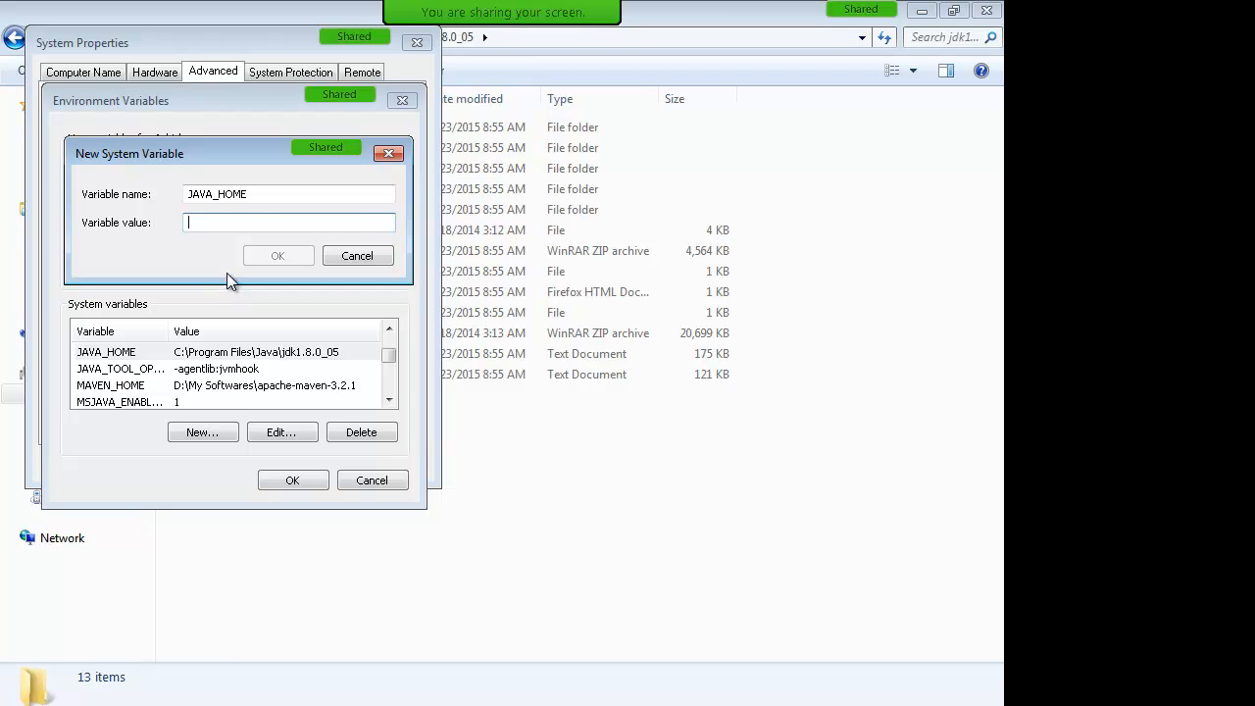
Step: Set JAVA_HOME to the pasted path C:\Program Files\Java\jdk1.8.0_05 and confirm it
key(ctrl+v)
drag(367, 225, 170, 232)
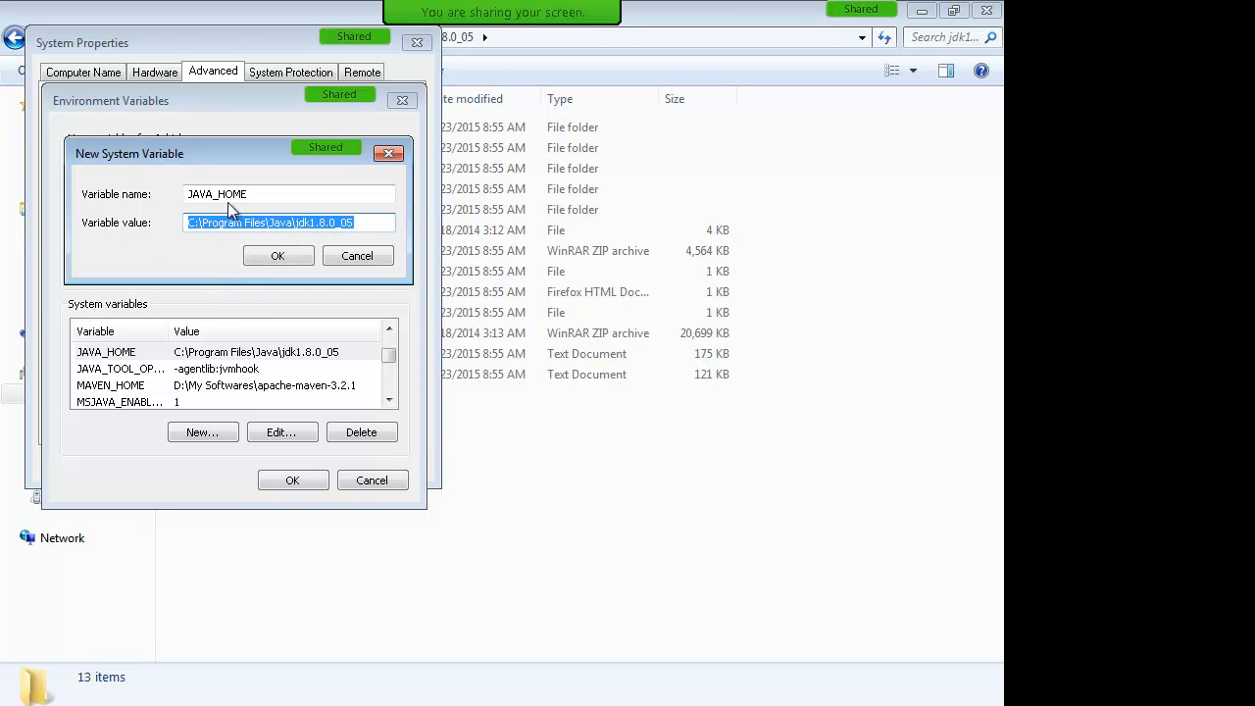
drag(257, 194, 158, 195)
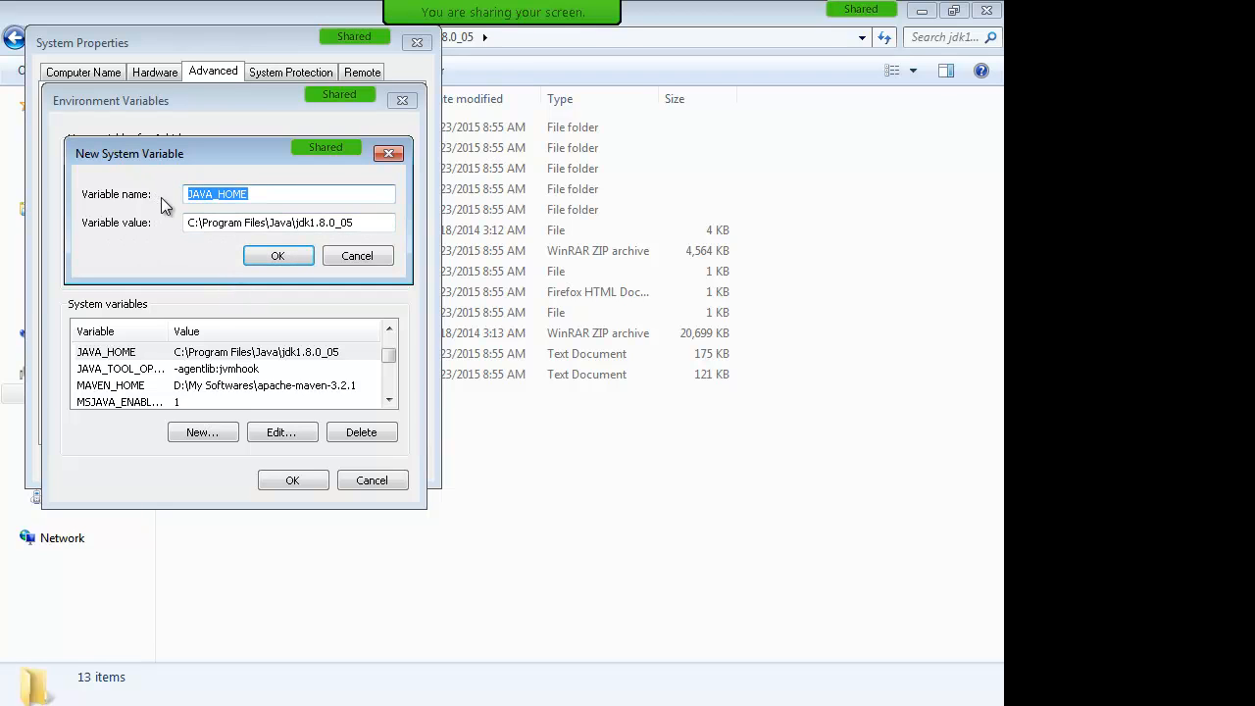
click(290, 257)
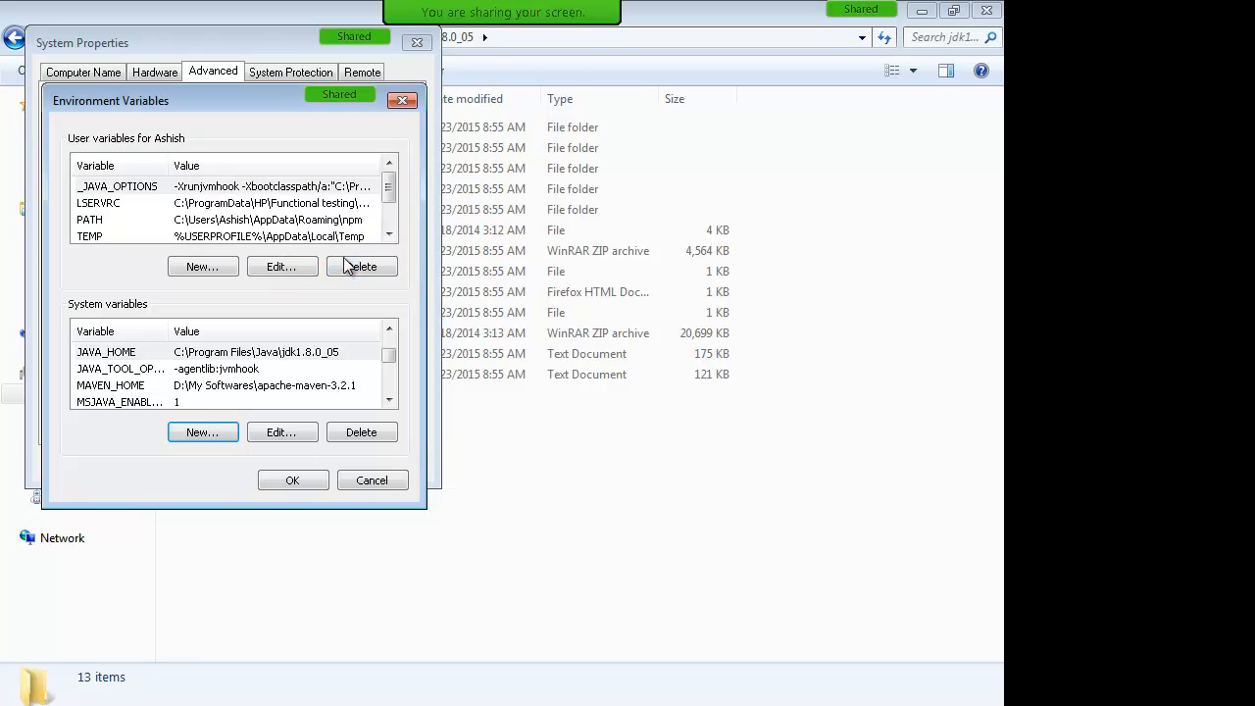
click(212, 353)
click(390, 402)
click(390, 402)
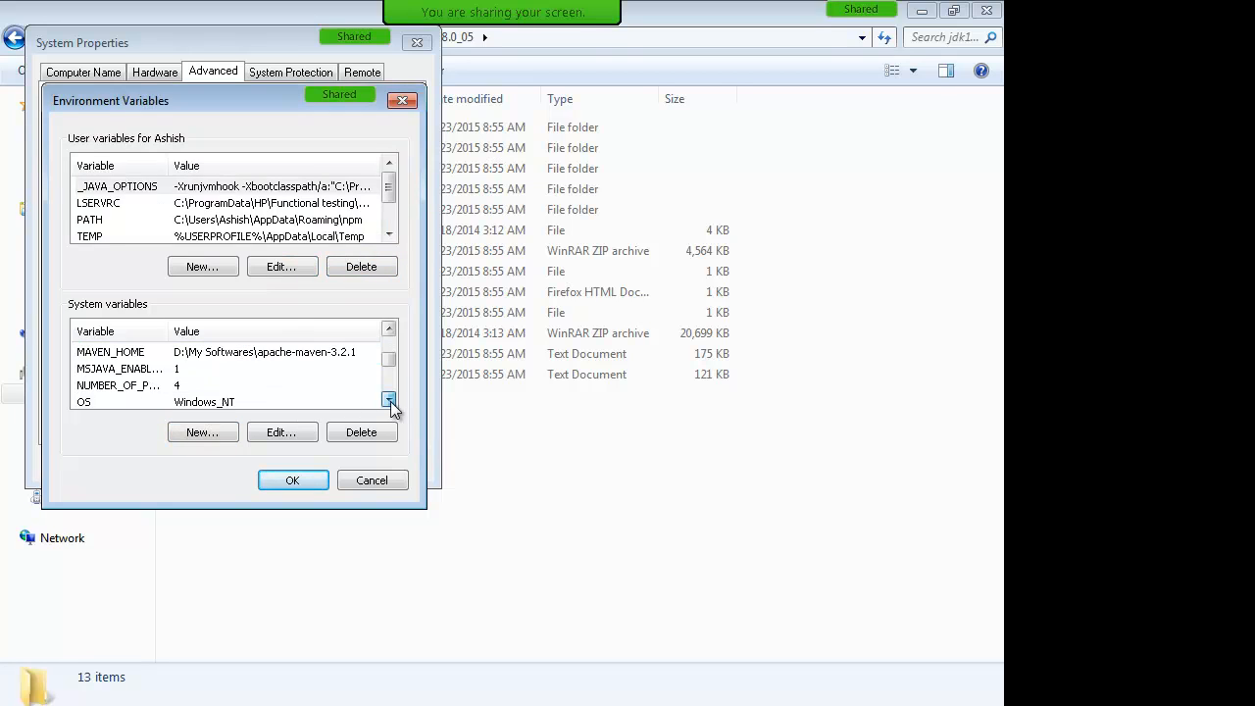
click(390, 402)
click(391, 402)
Step: Append ;C:\Program Files\Java\jdk1.8.0_05\bin to Path and close the system dialogs
click(186, 386)
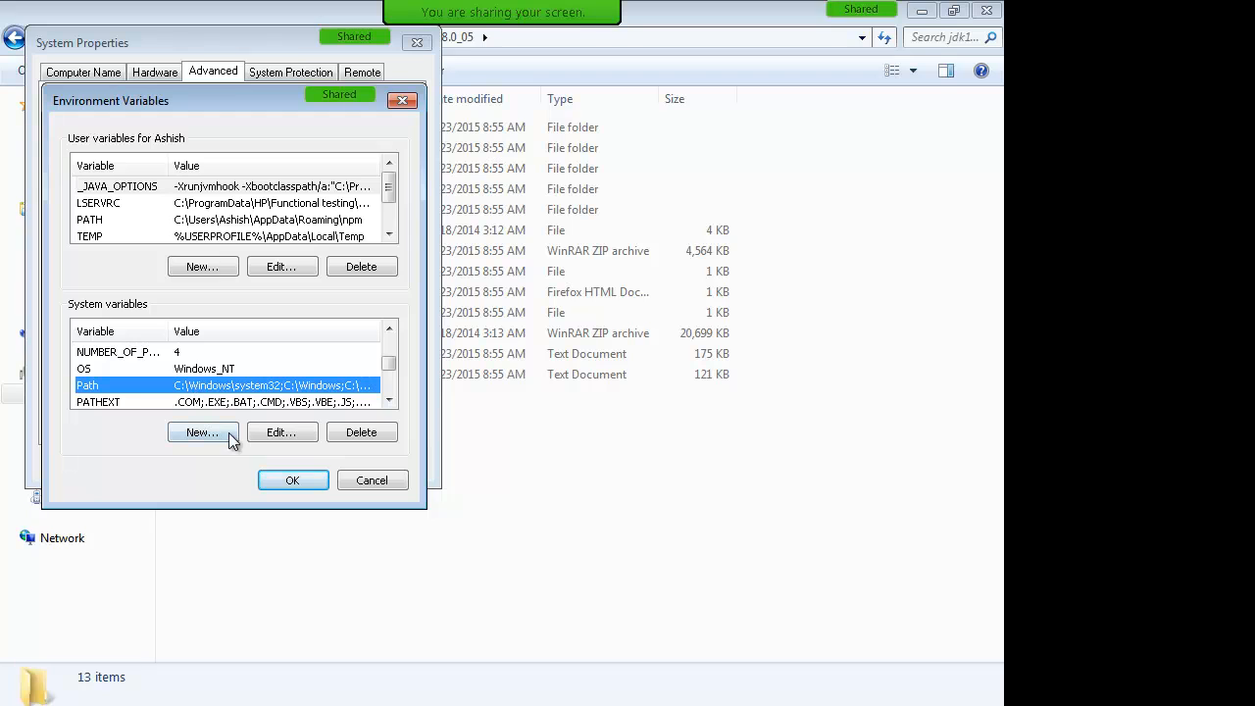
click(282, 433)
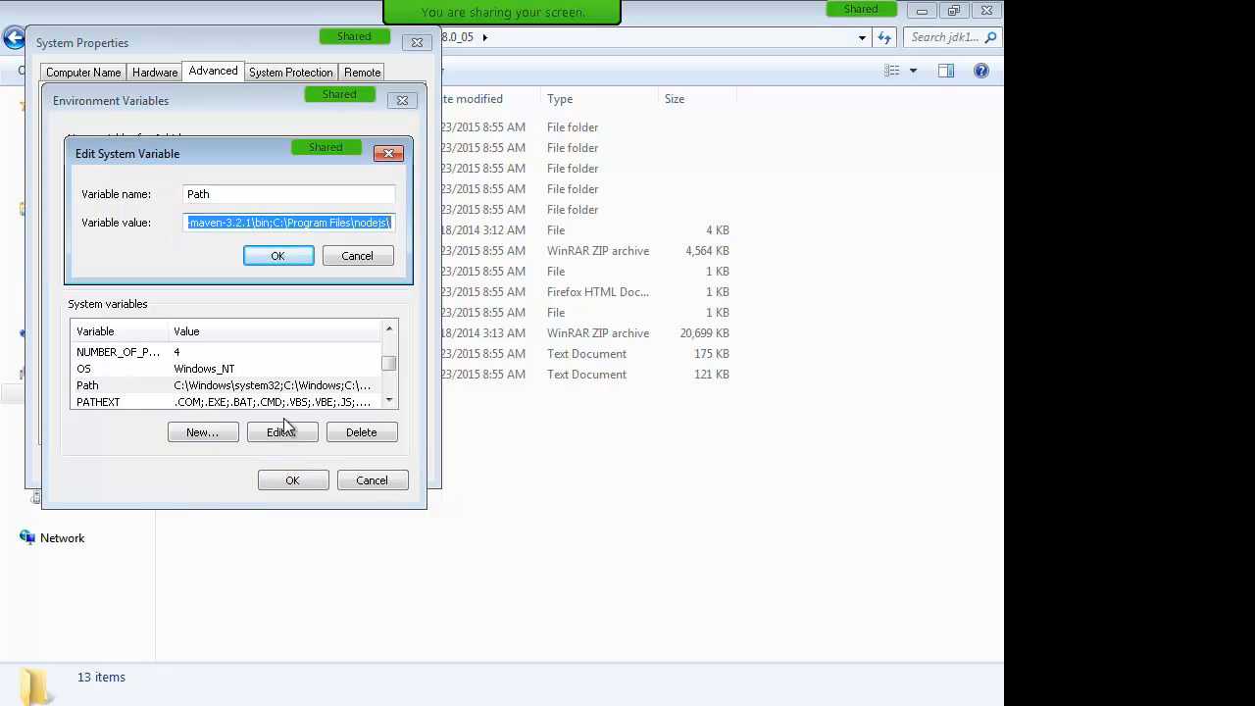
key(End)
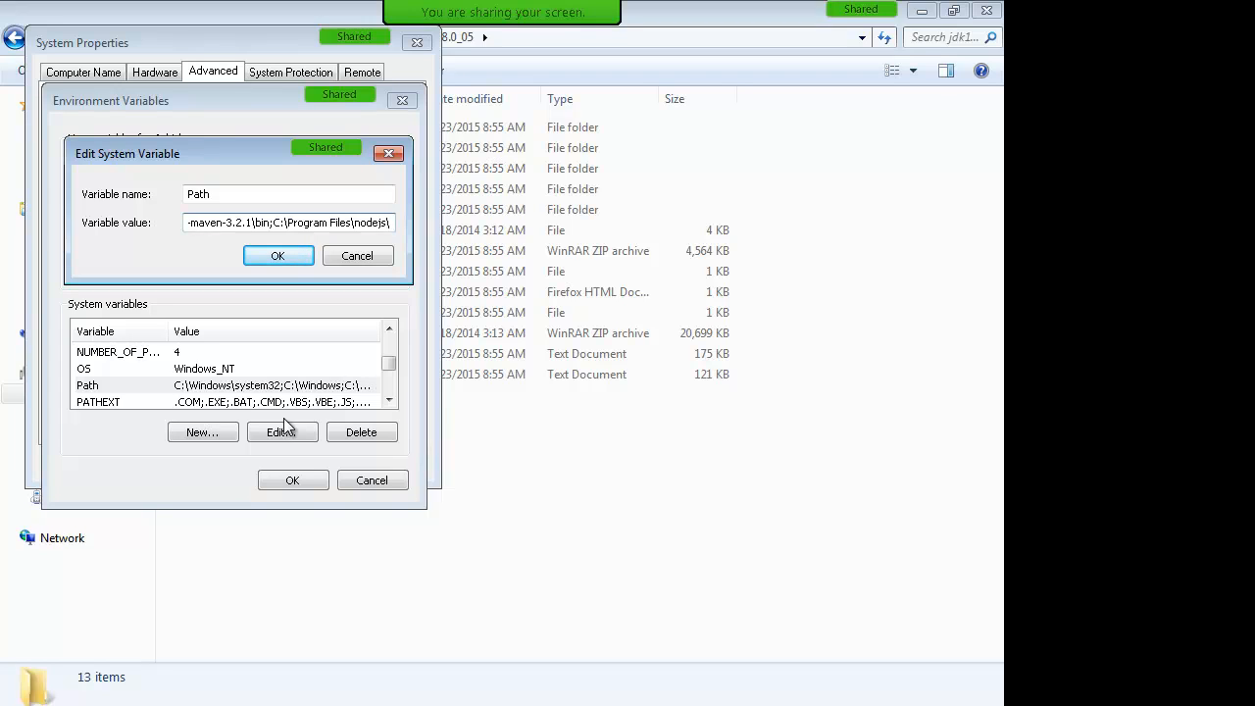
text(;)
key(ctrl+v)
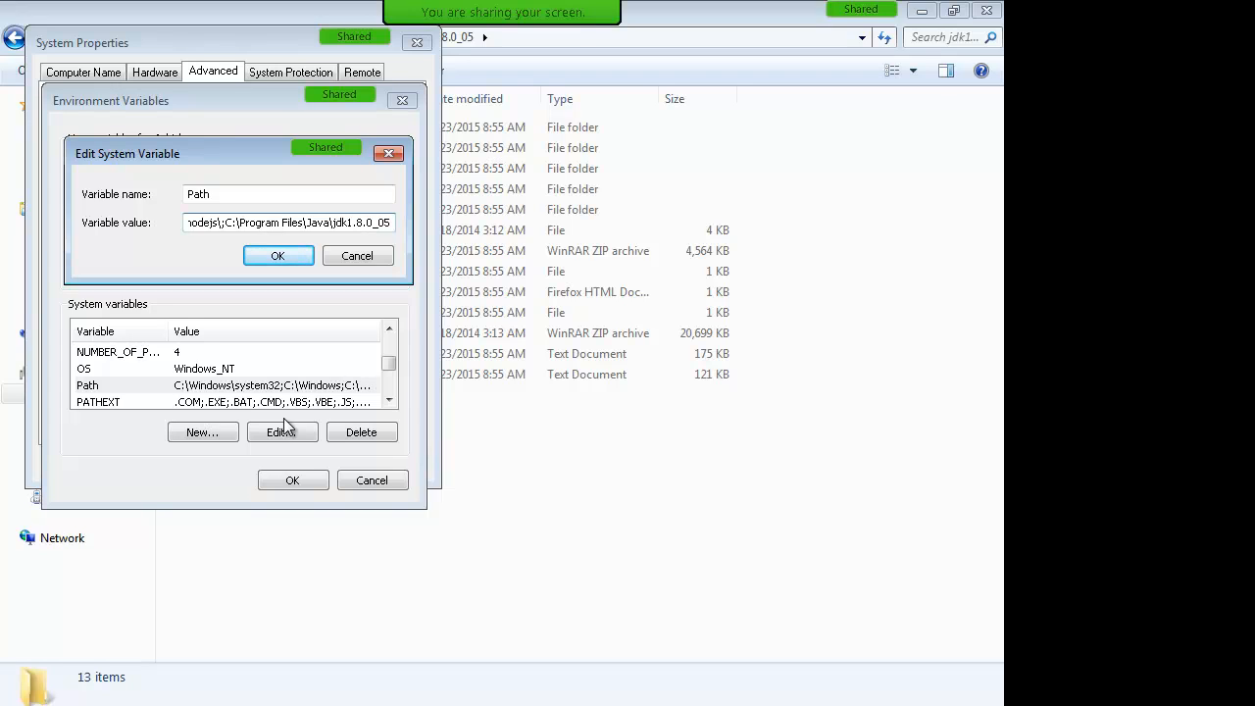
text(in)
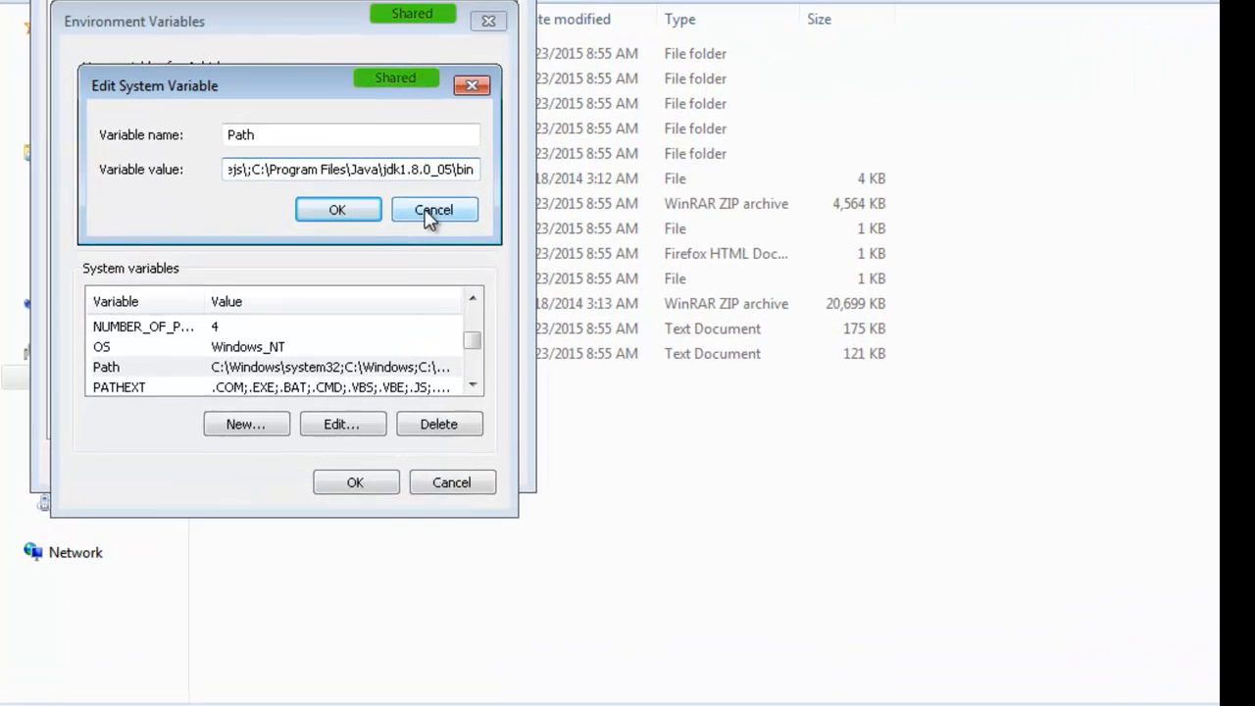
click(357, 256)
click(482, 481)
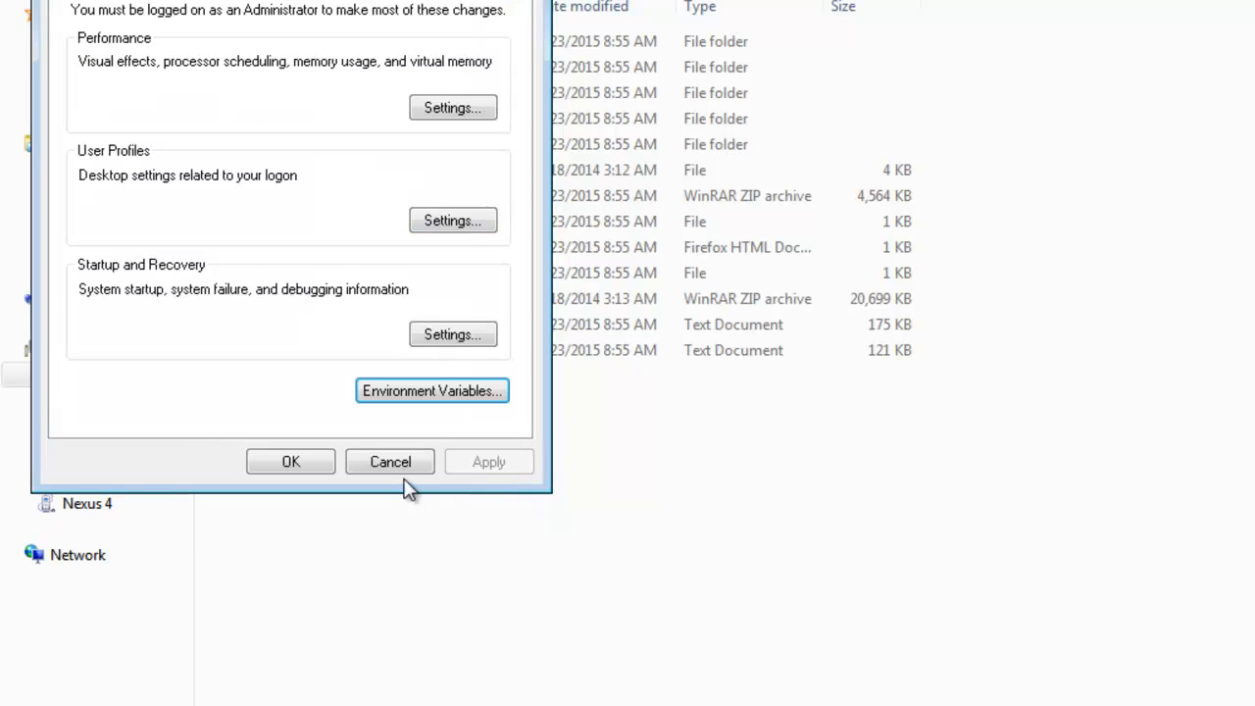
click(390, 464)
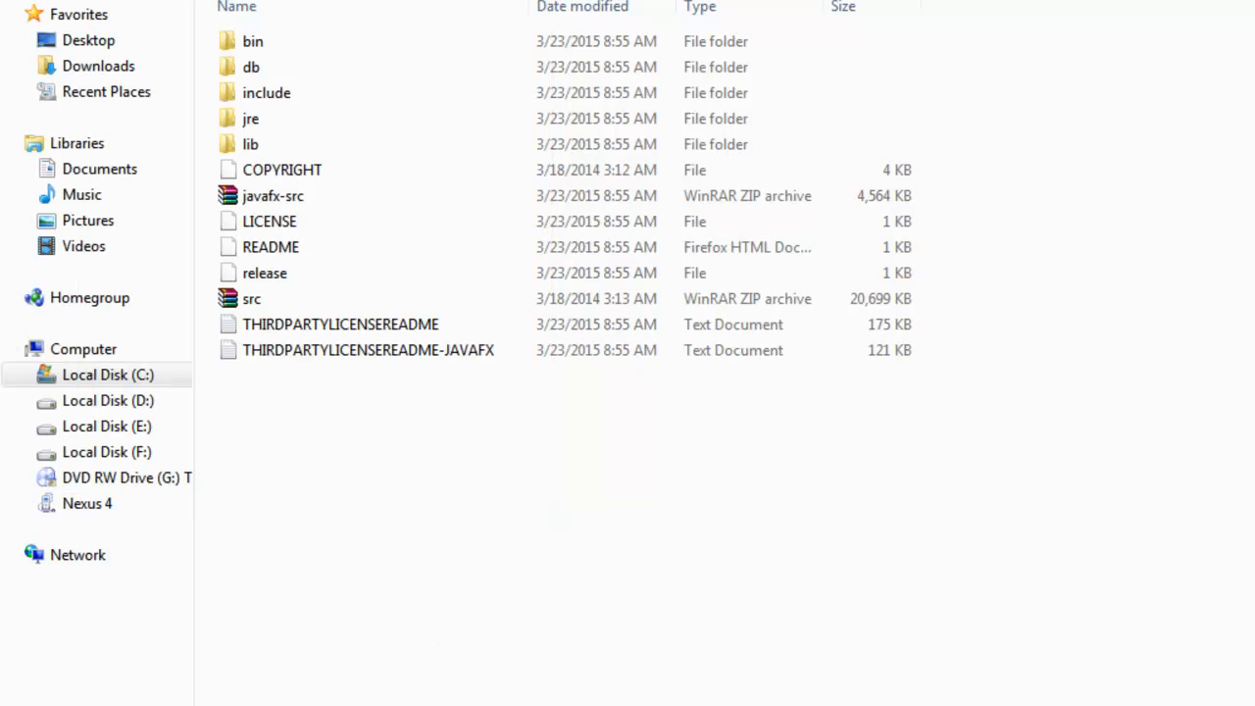
Step: Run java in a new Command Prompt to confirm it prints usage help
key(super)
text(cmd)
key(Return)
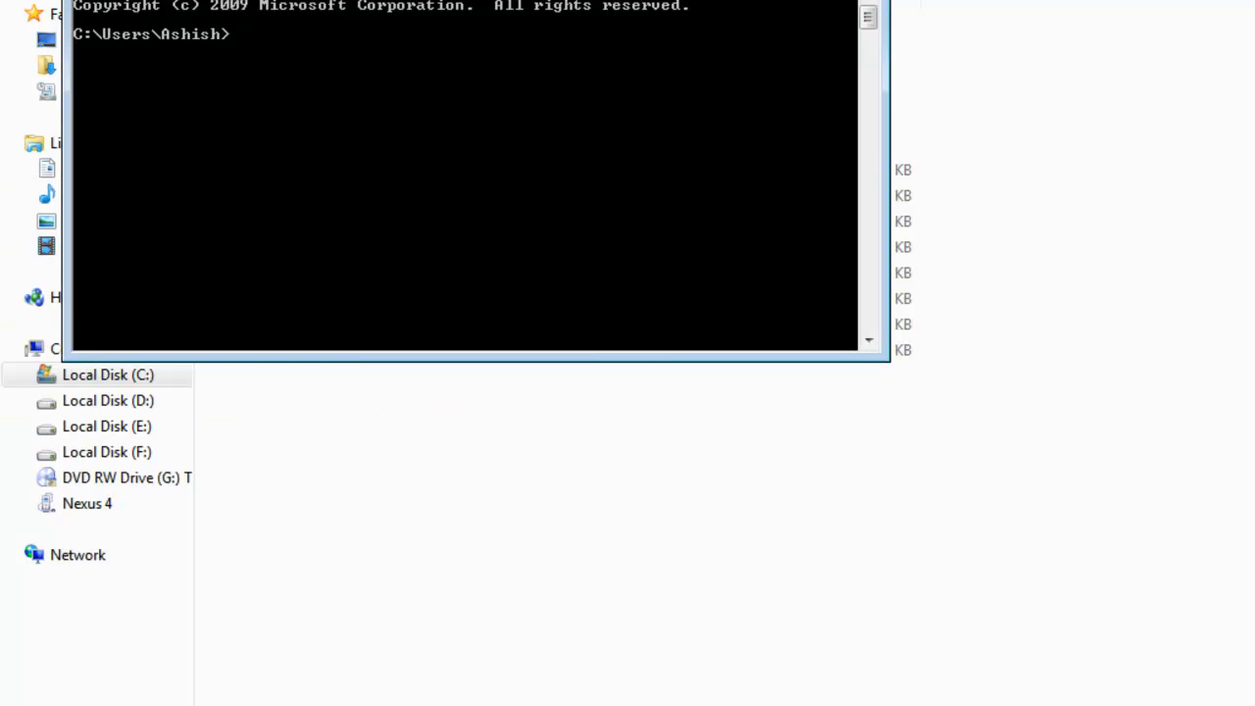
text(java)
key(Return)
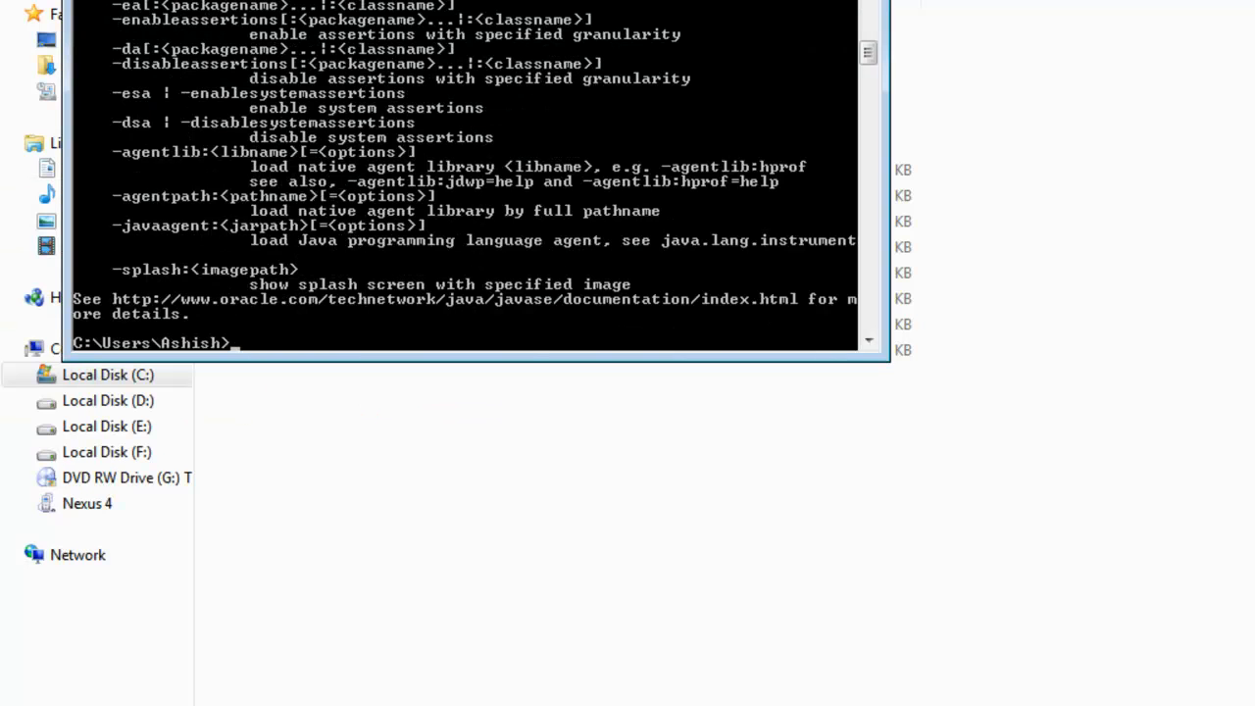
scroll(249, 179, up, 6)
scroll(249, 183, down, 7)
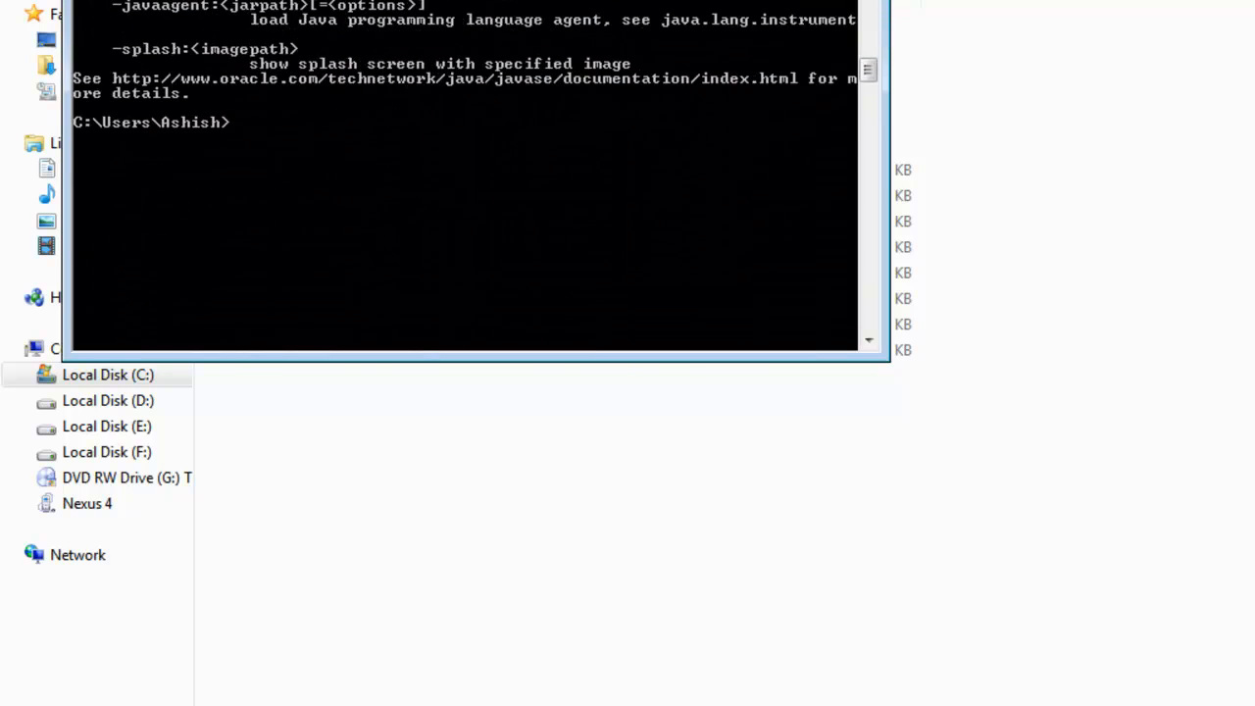
click(865, 2)
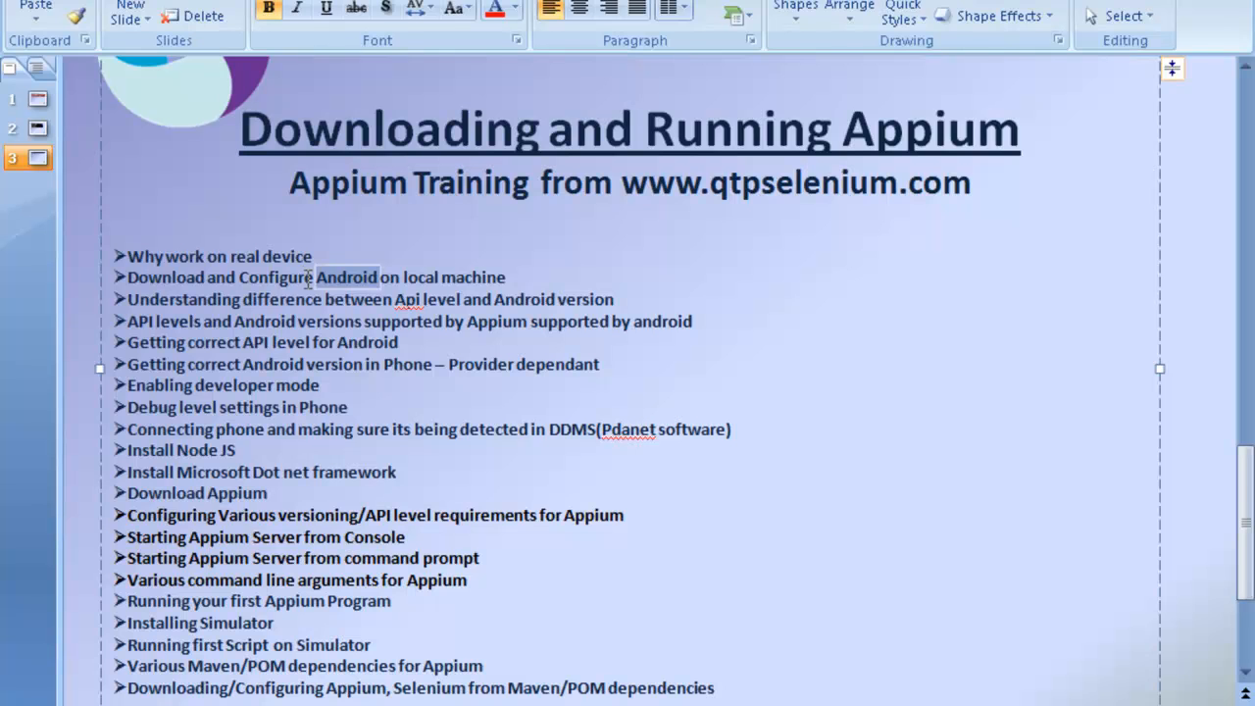
Step: Copy the Android installation page URL from the TextPad notes and switch to blank Notepad
triple_click(308, 278)
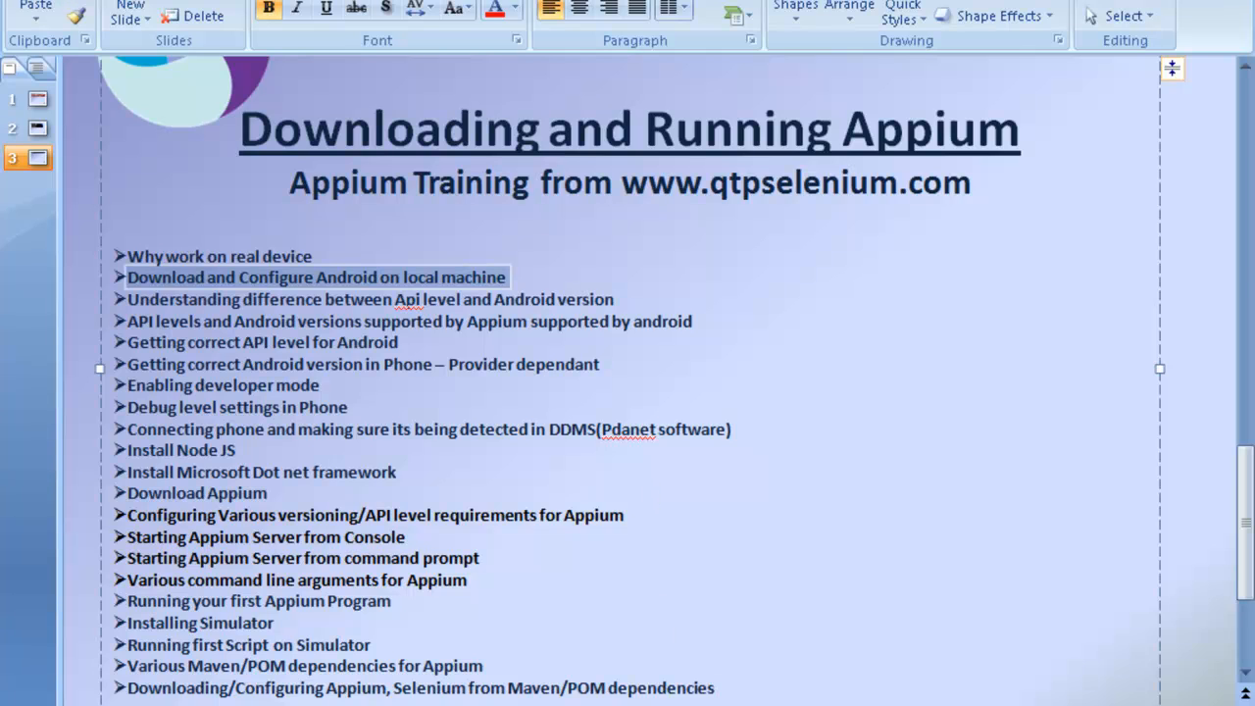
key(alt+Tab)
right_click(494, 191)
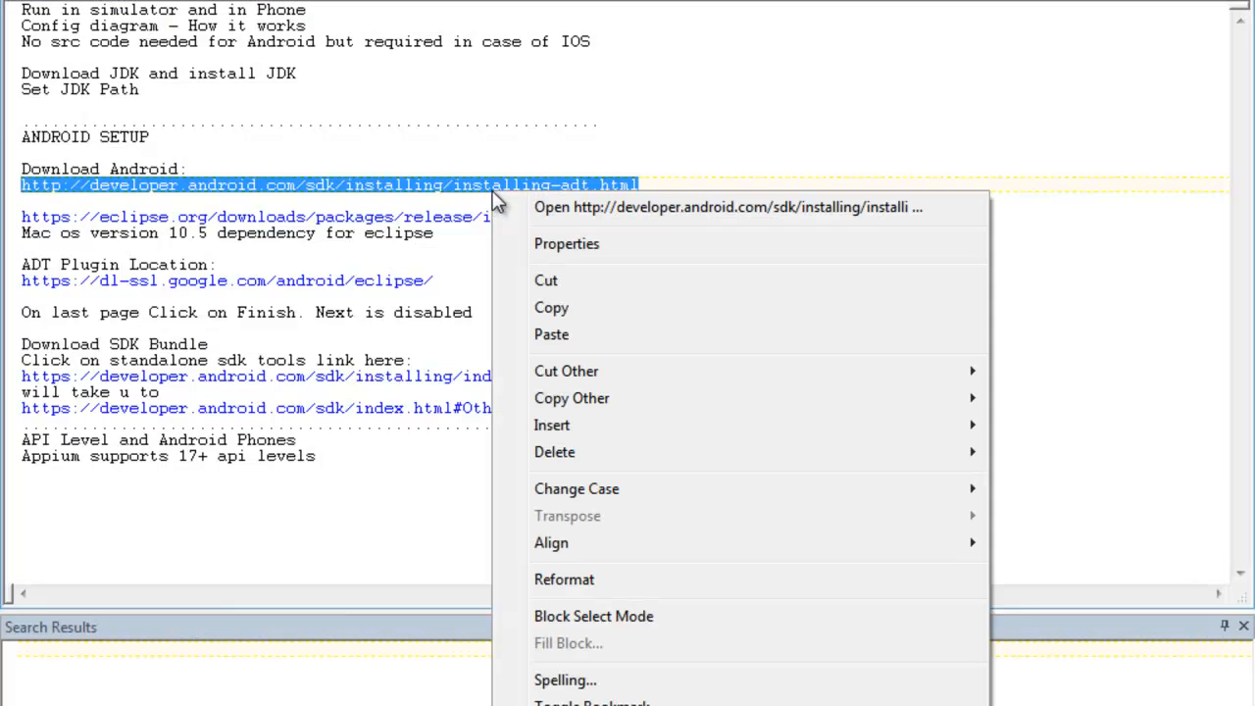
click(571, 315)
key(alt+Tab)
key(alt+Tab)
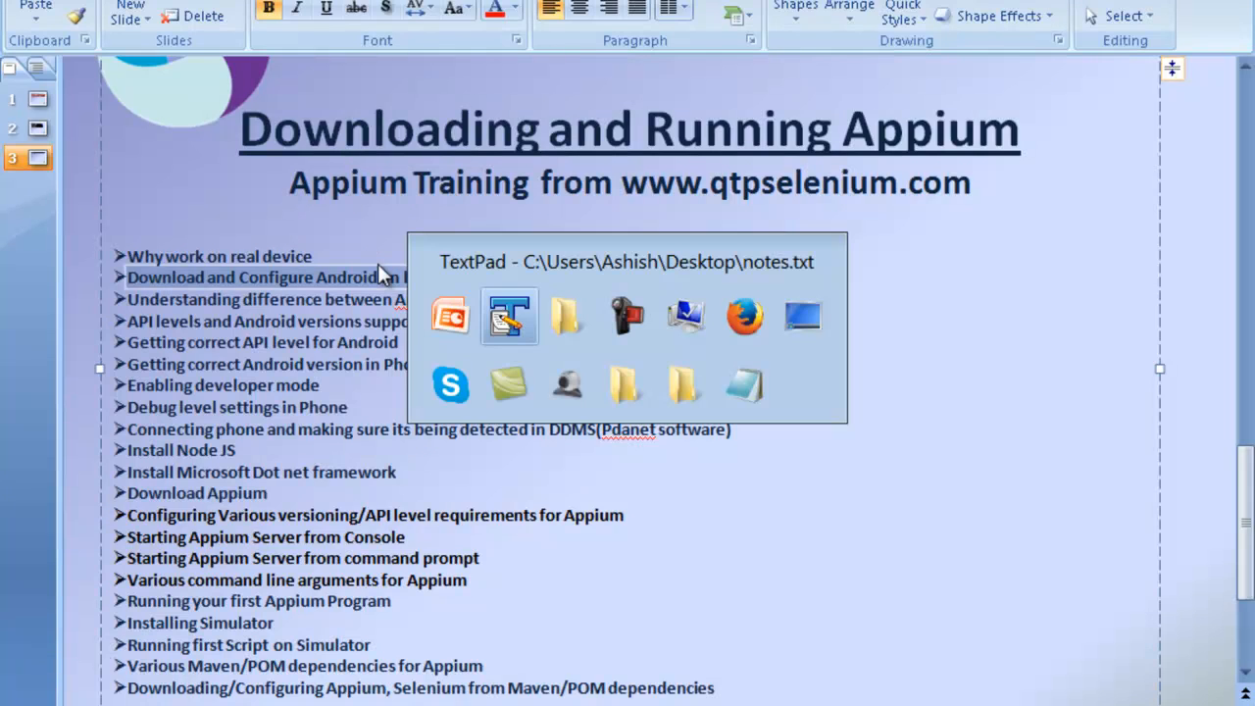
key(alt+Tab)
key(alt+Tab)
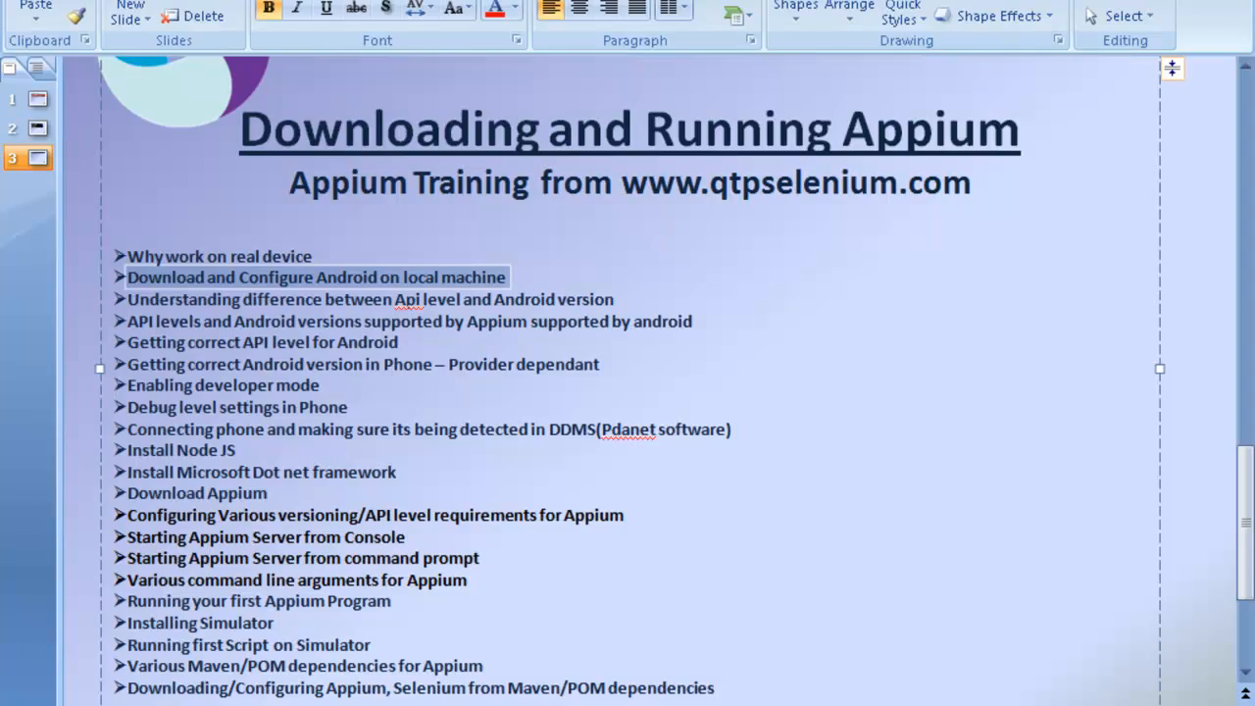
key(alt+Tab)
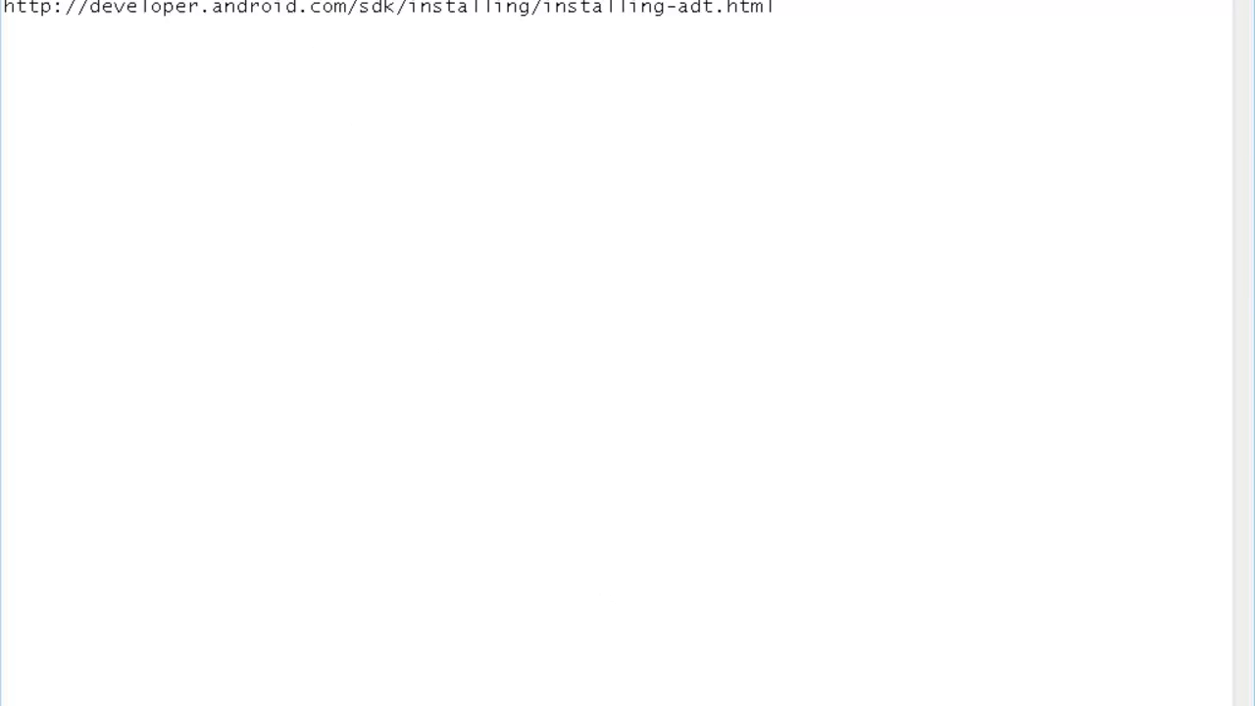
key(ctrl+v)
drag(794, 8, 4, 17)
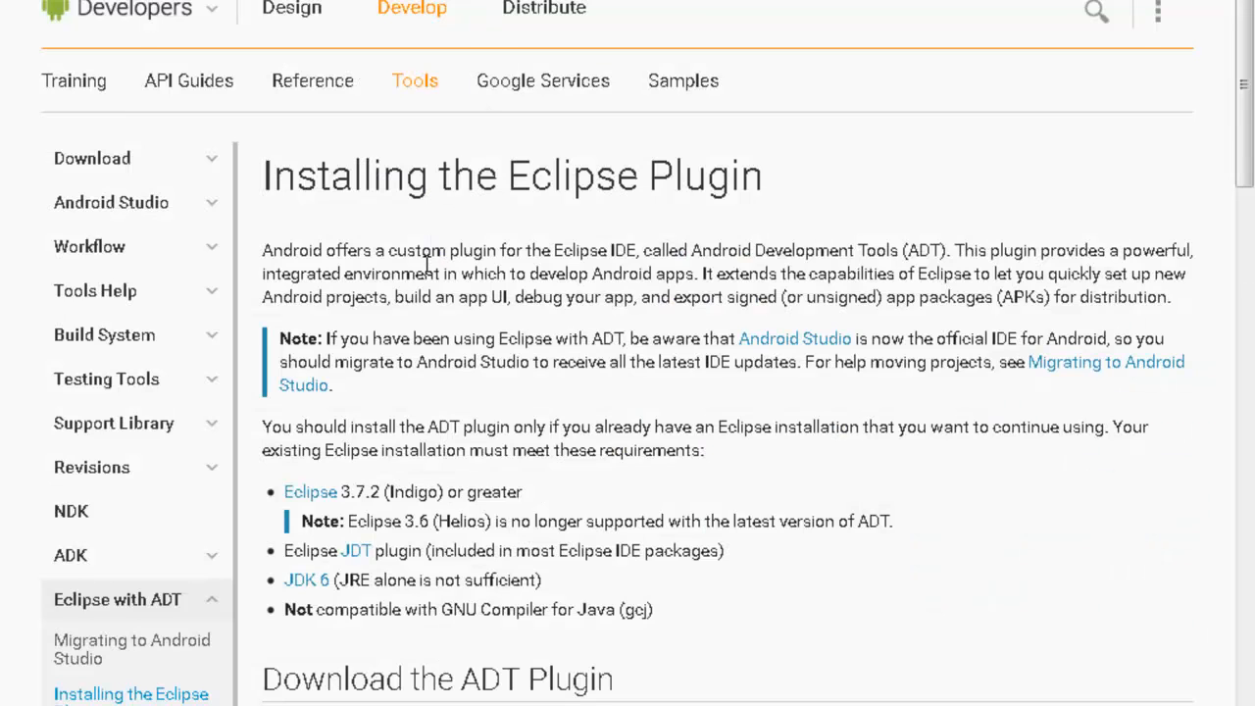
Step: Review the Eclipse plugin requirements, highlighting the Indigo and Helios versions
scroll(424, 270, down, 2)
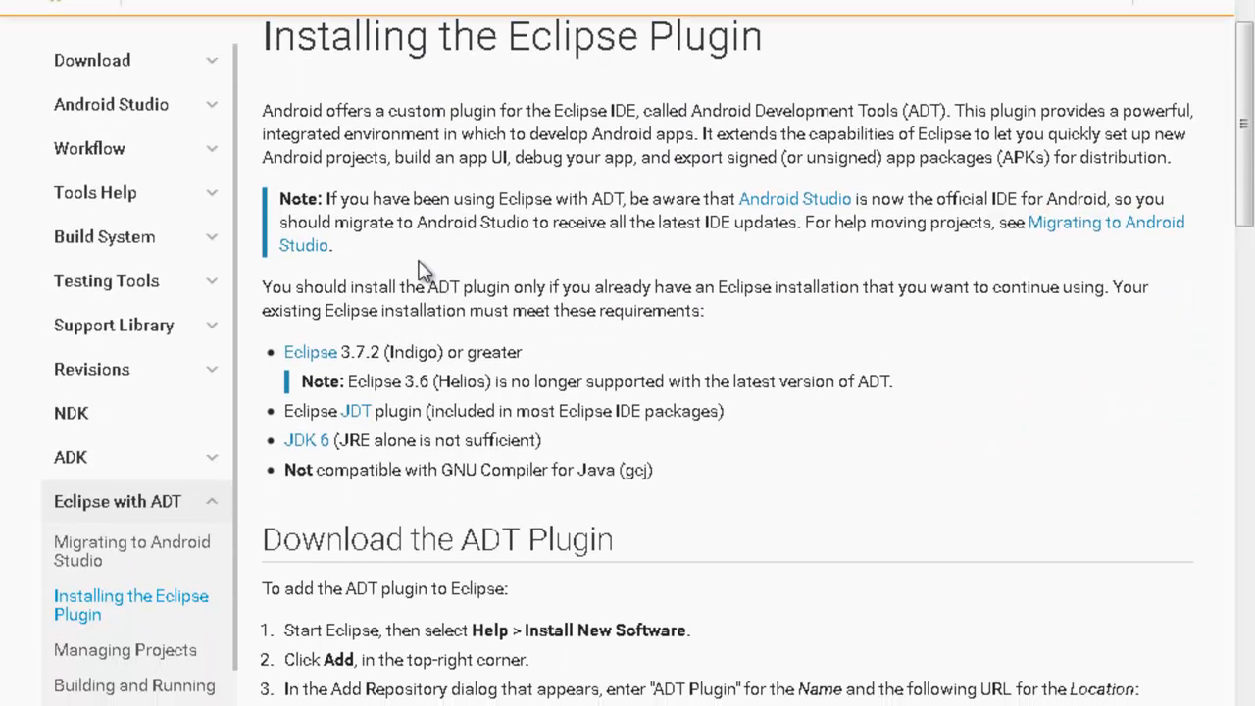
scroll(368, 289, down, 3)
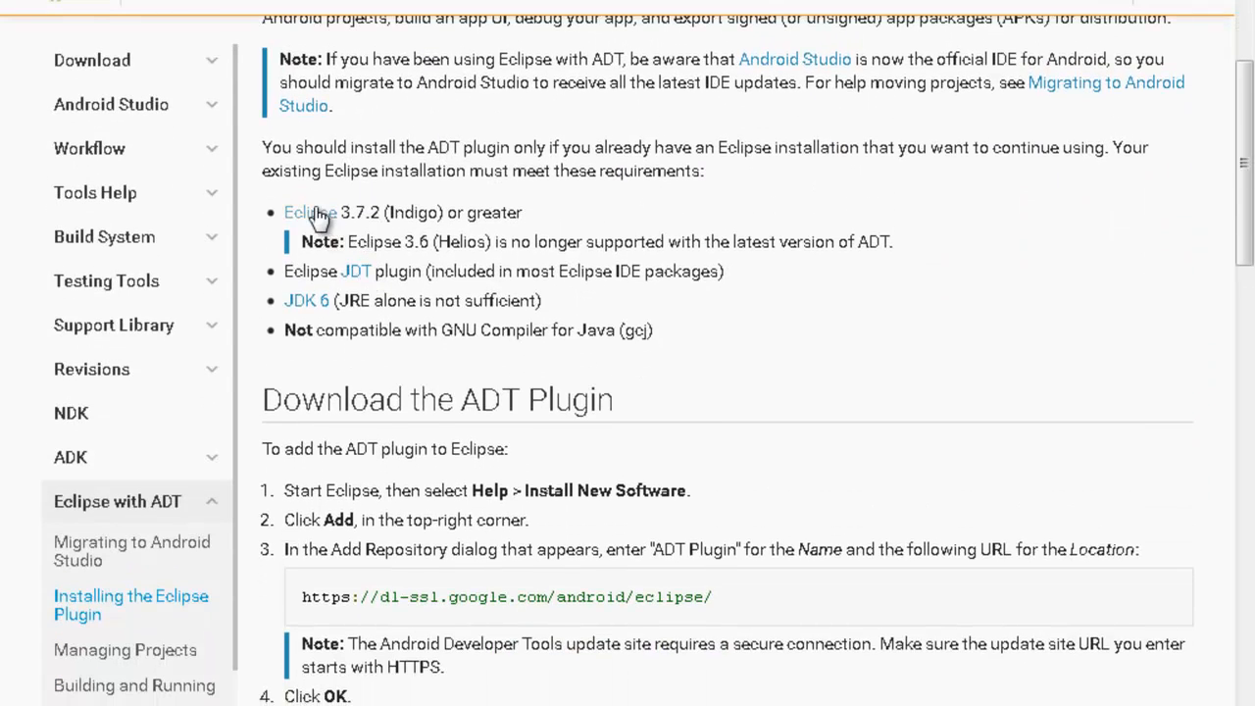
double_click(411, 212)
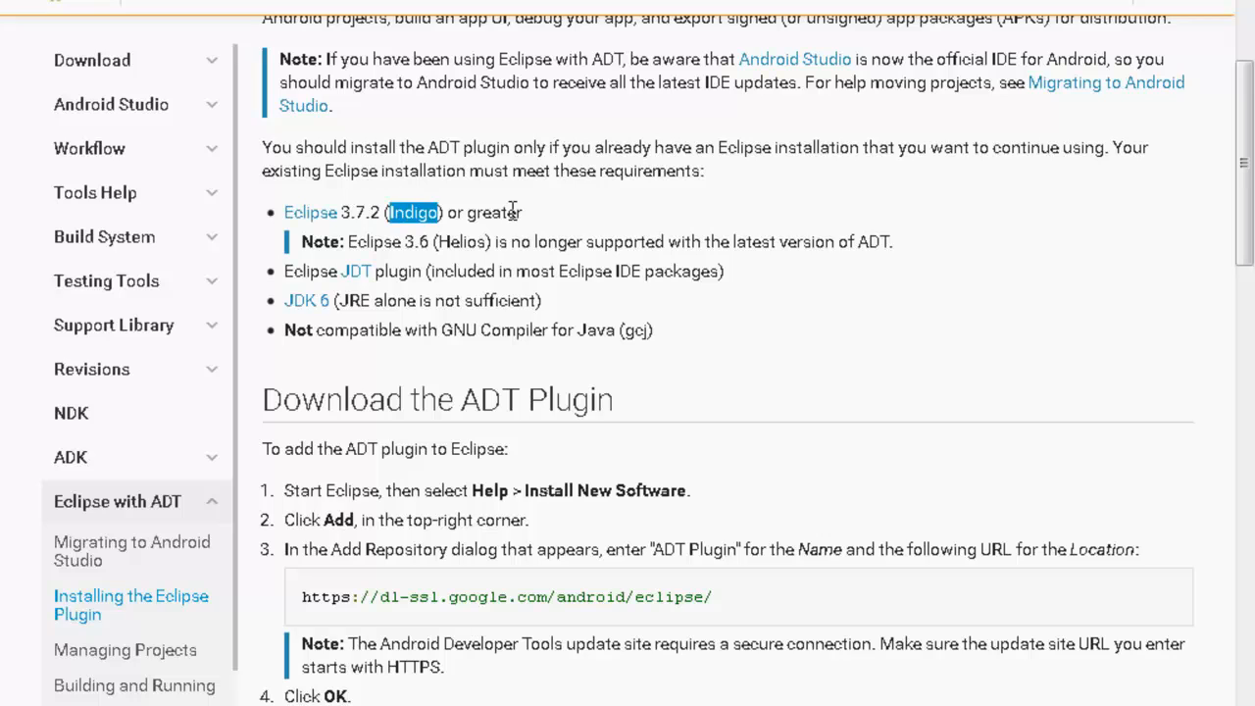
double_click(460, 242)
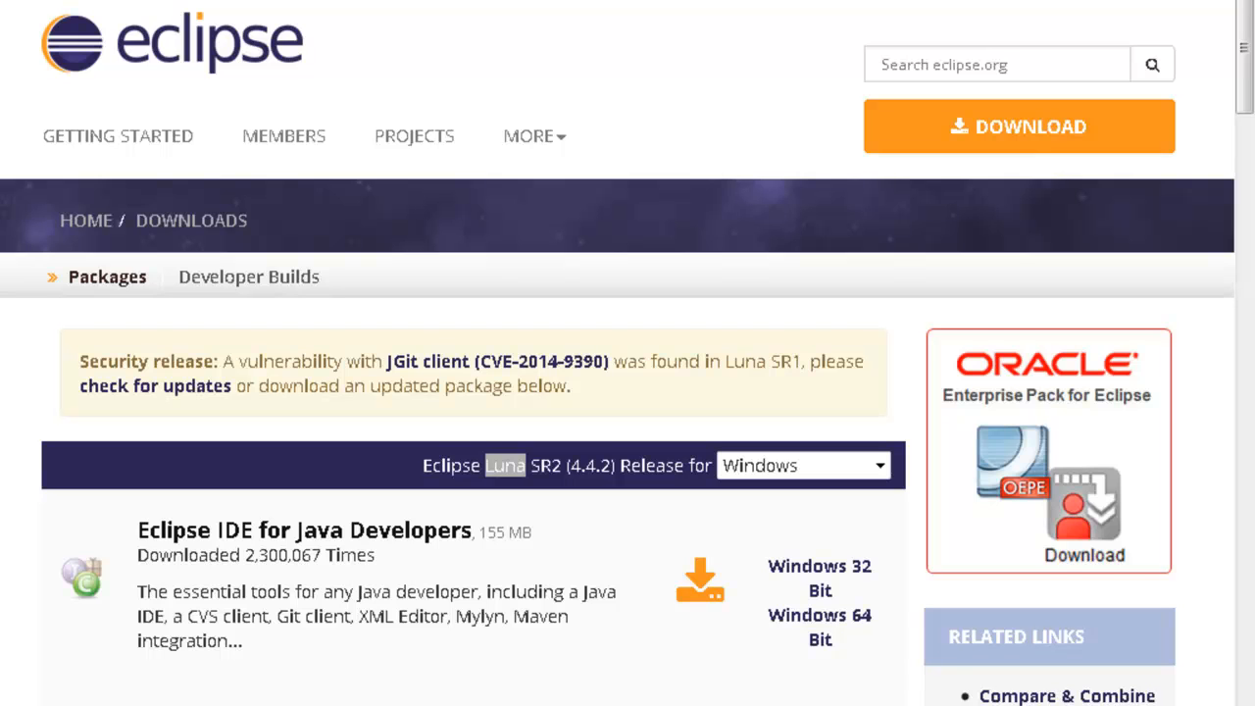
right_click(108, 0)
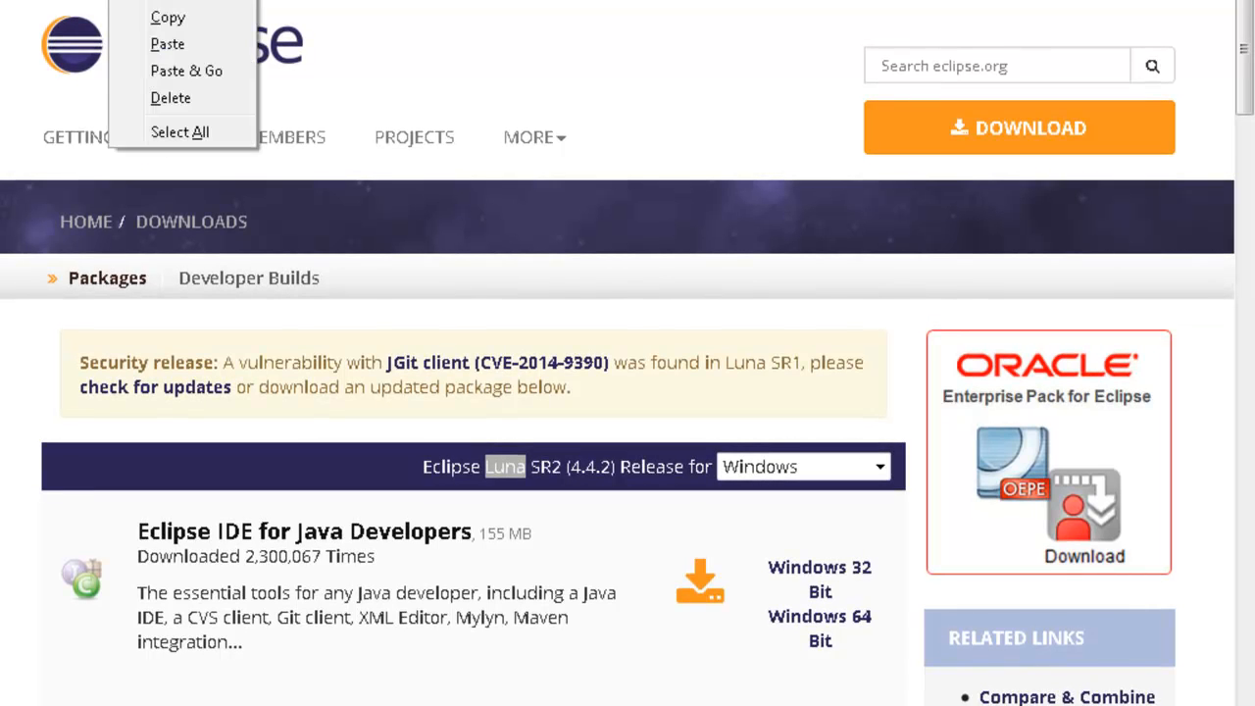
click(156, 16)
key(alt+Tab)
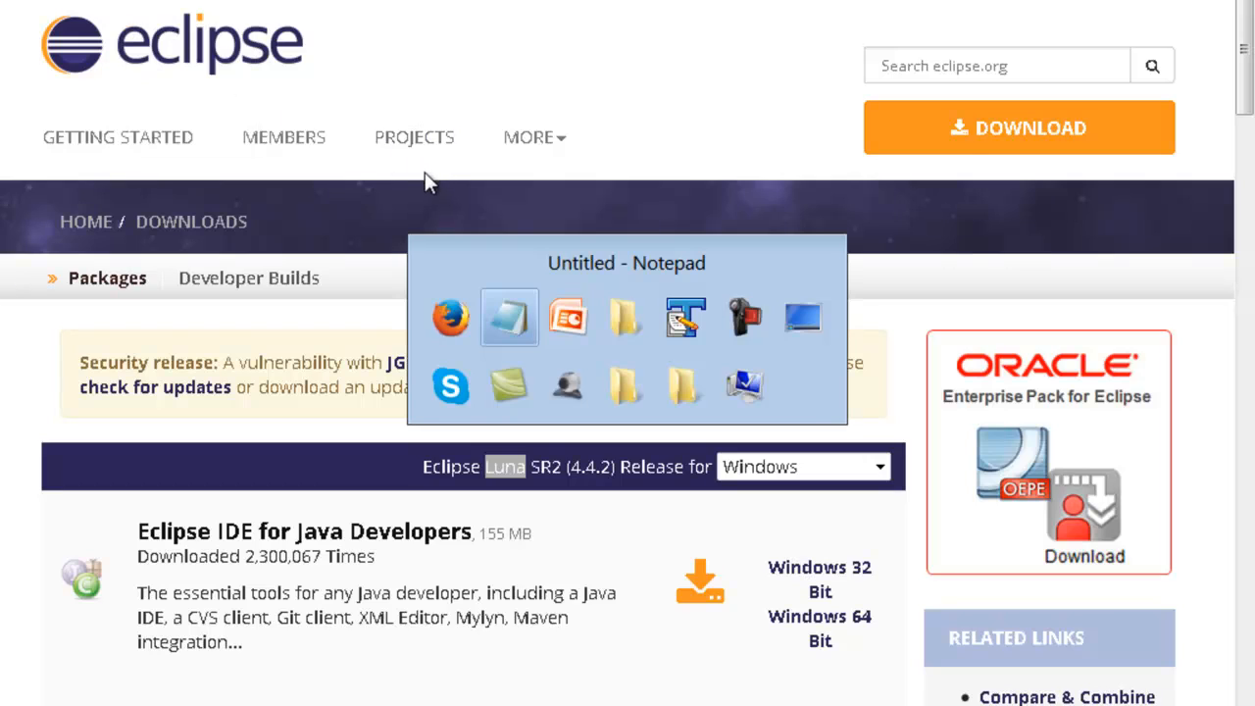
click(787, 10)
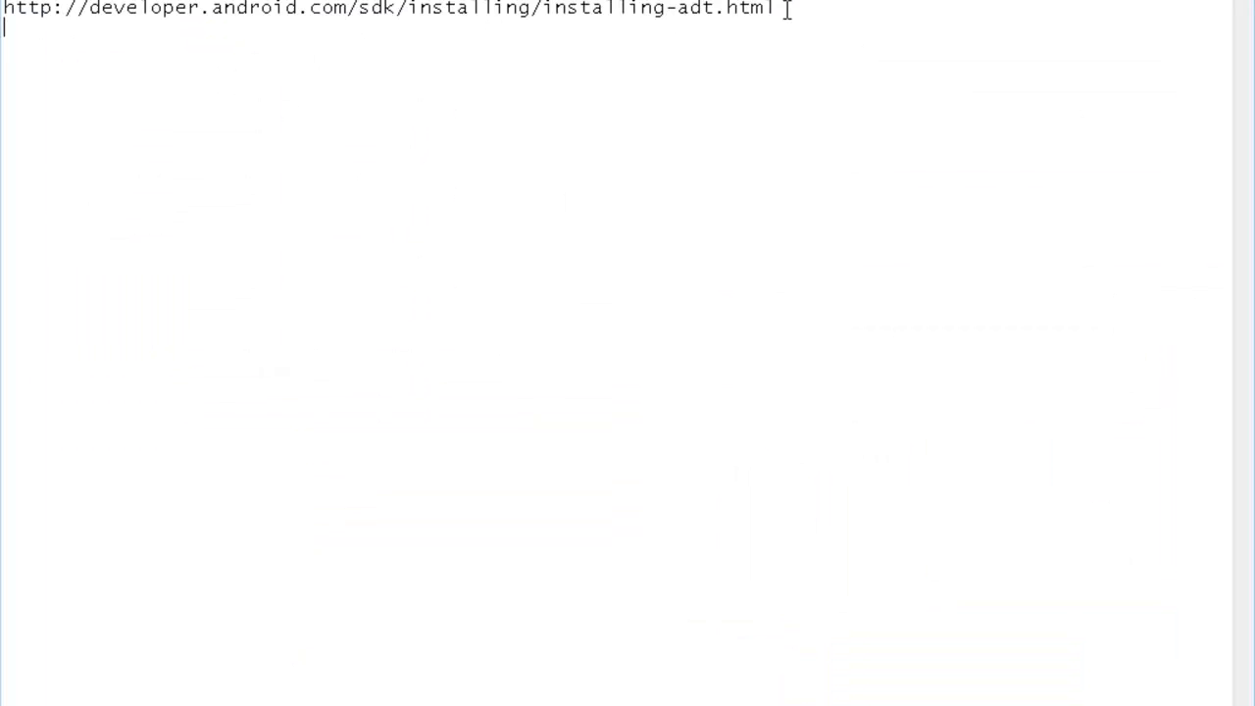
key(ctrl+v)
drag(363, 26, 4, 27)
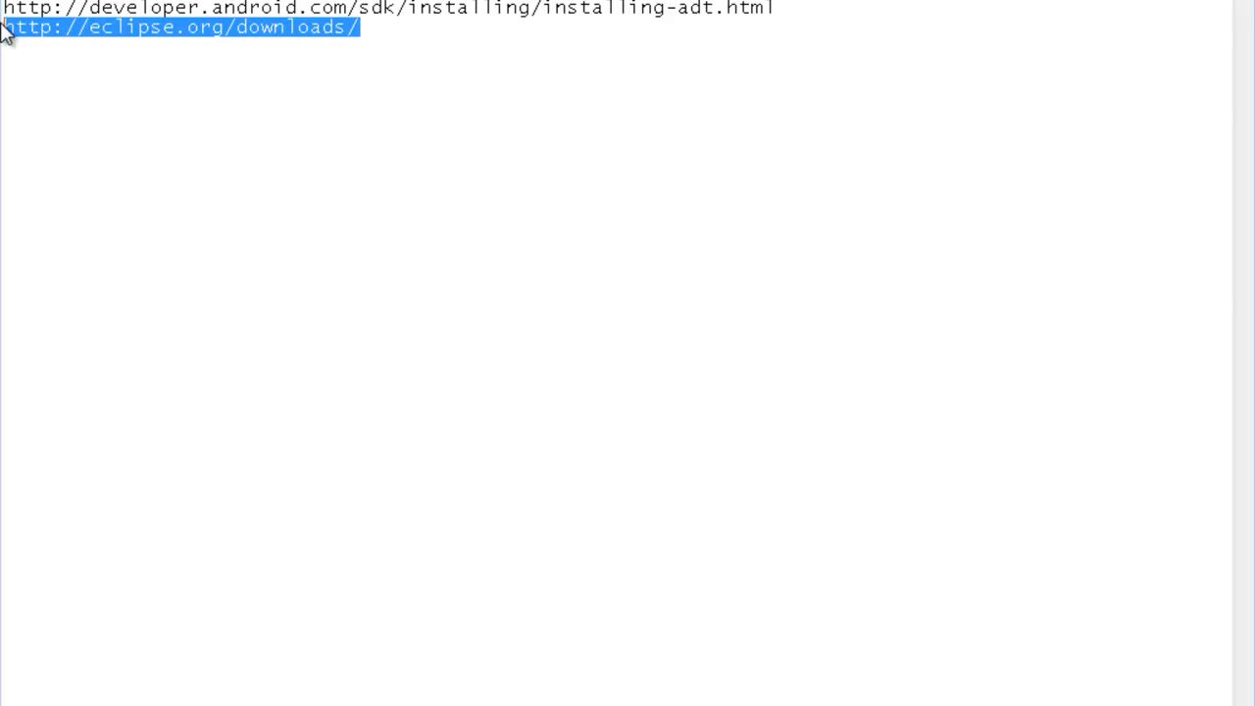
Step: Highlight the Eclipse Luna release on the downloads page, then bring up the archive's folder
key(alt+Tab)
scroll(412, 338, down, 2)
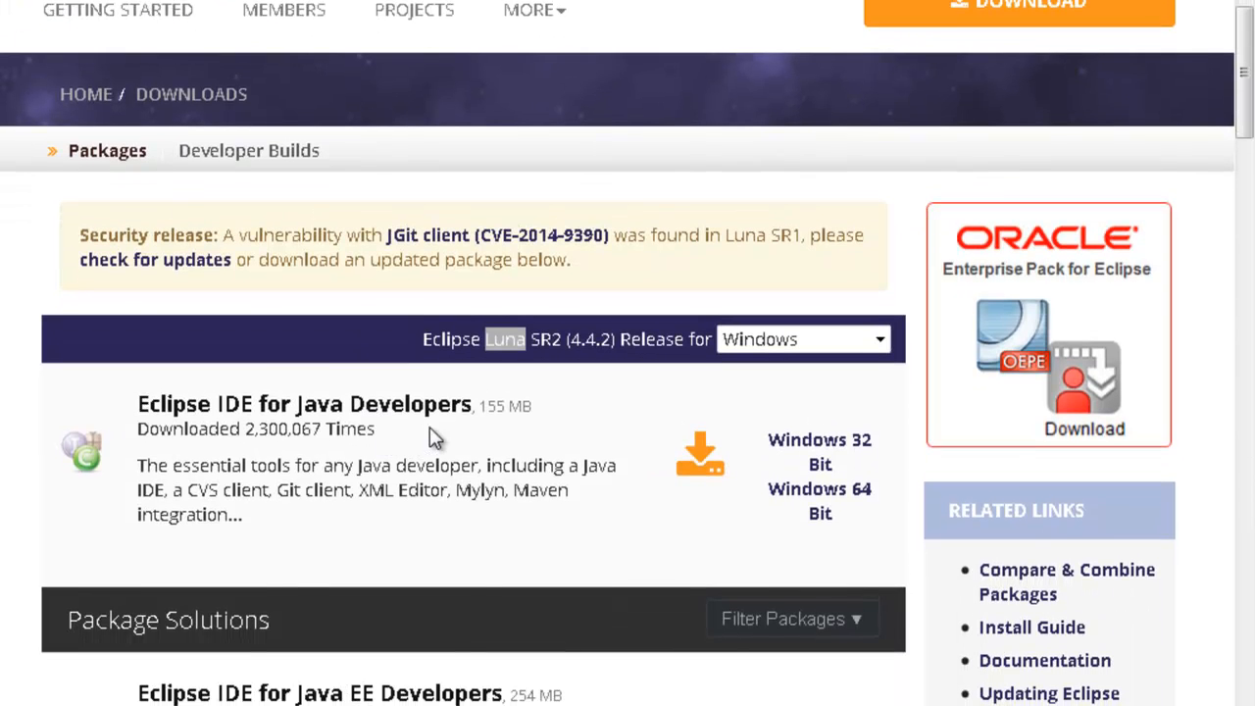
drag(421, 324, 530, 326)
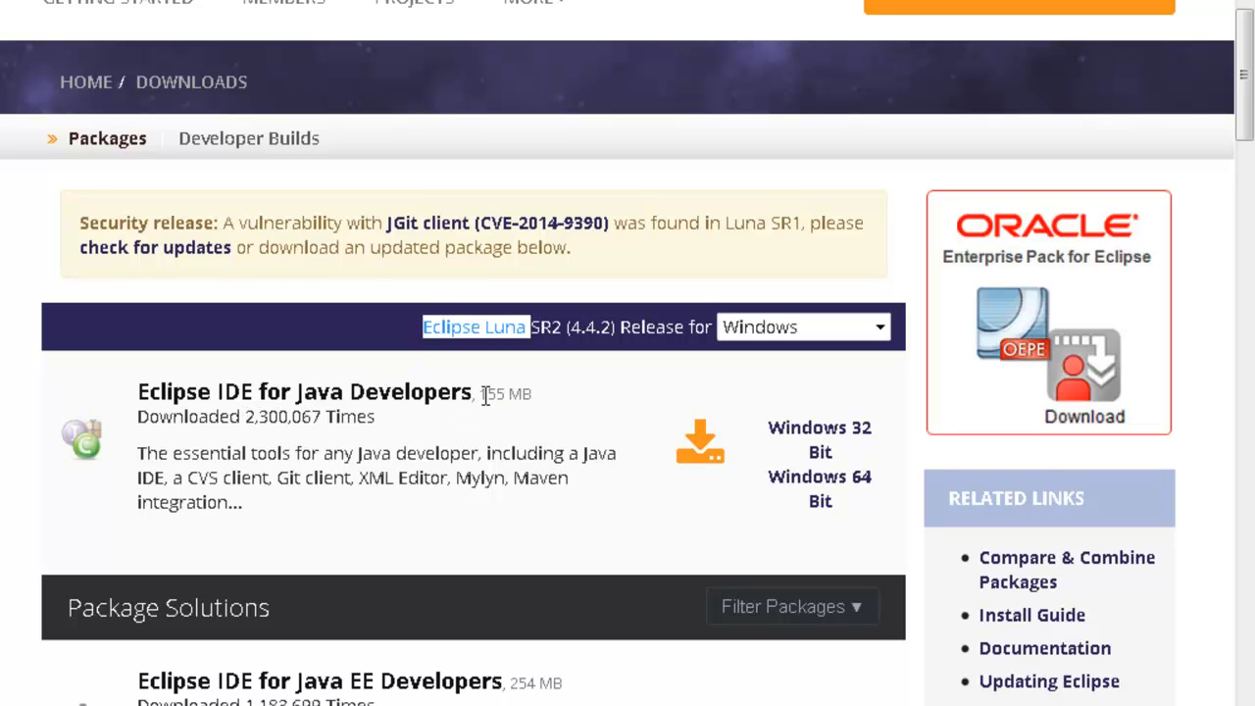
drag(421, 326, 525, 327)
click(186, 705)
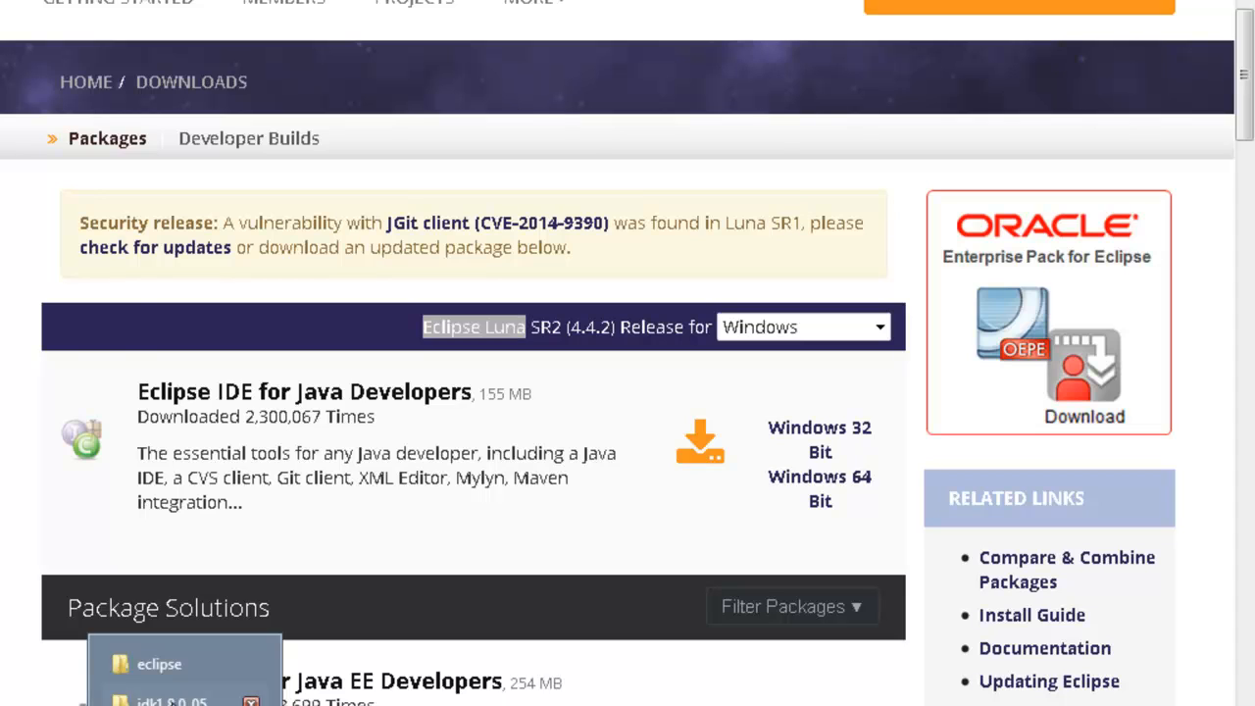
click(165, 666)
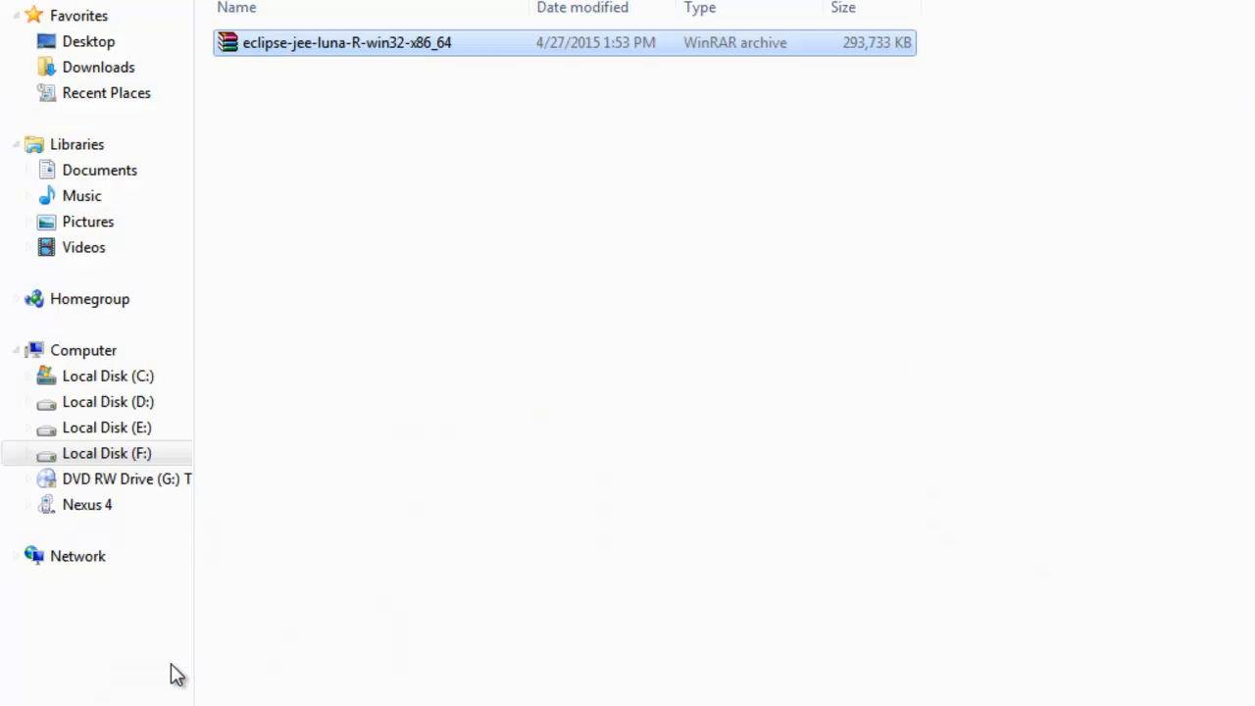
Step: Extract eclipse-jee-luna-R-win32-x86_64 into its own folder and open the inner eclipse folder
right_click(437, 54)
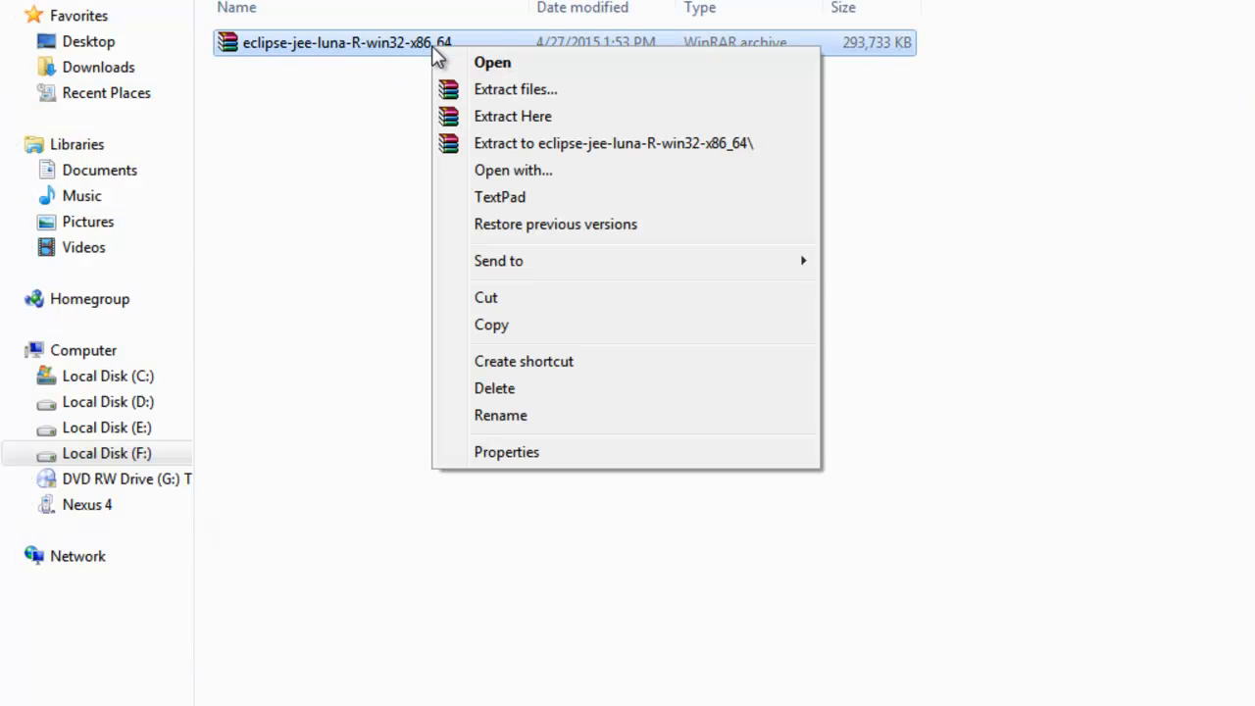
click(535, 146)
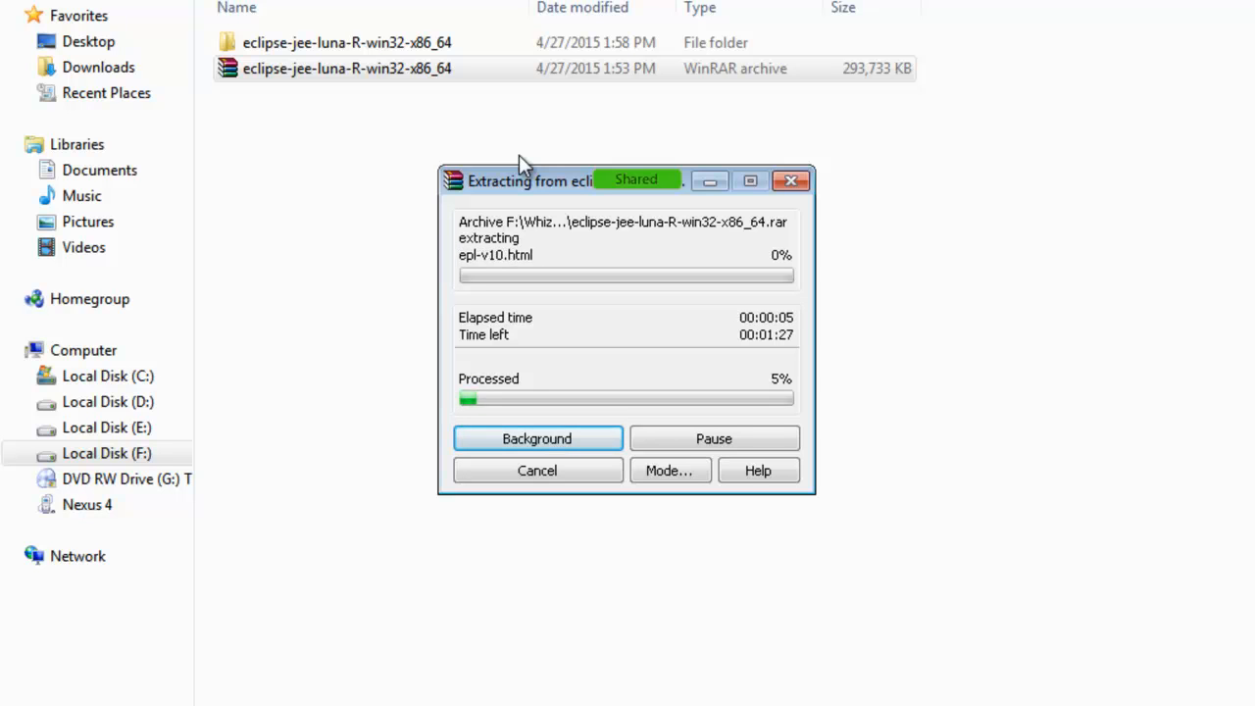
click(765, 704)
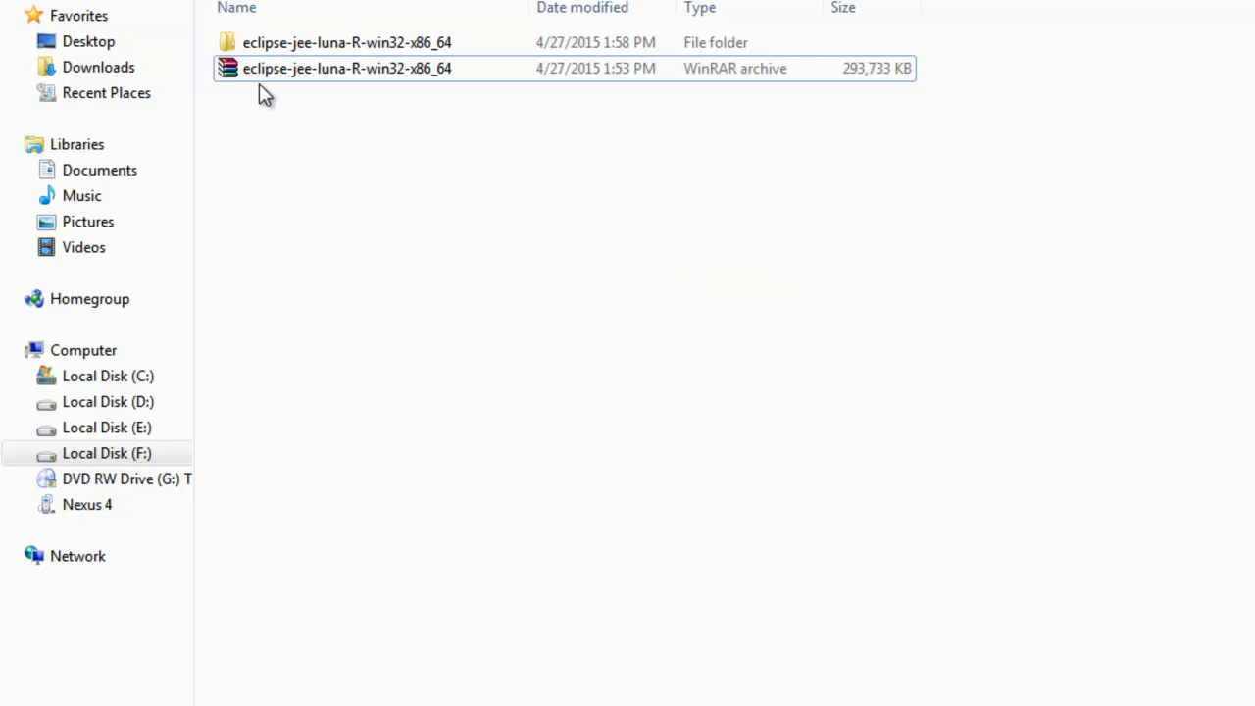
click(241, 59)
double_click(264, 43)
double_click(299, 49)
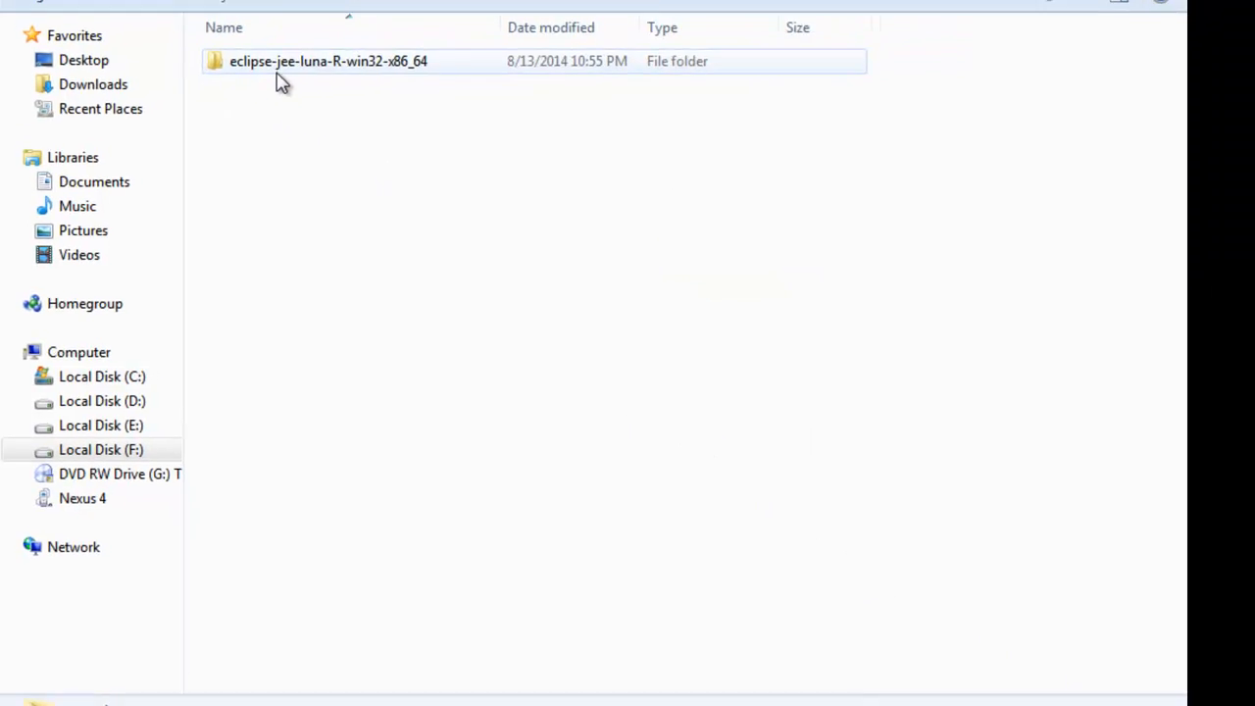
double_click(240, 112)
click(392, 278)
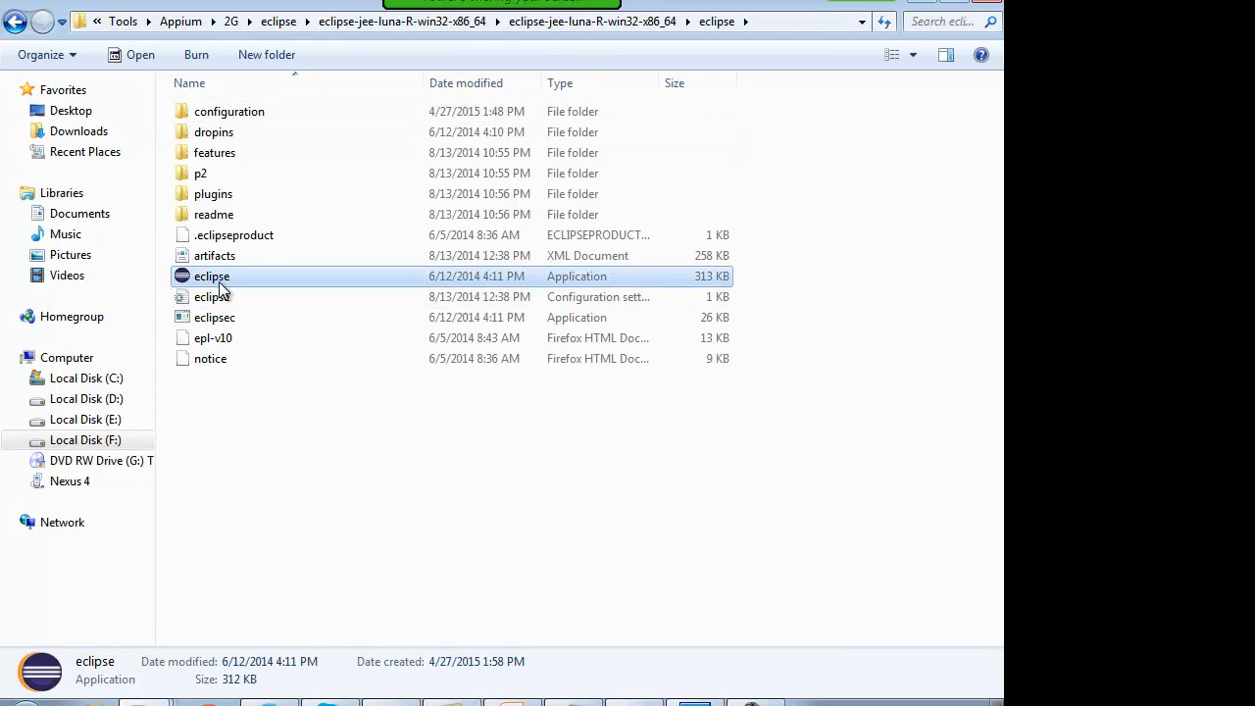
Step: Launch eclipse.exe using a new workspace folder under Appium\2G in place of RND
double_click(222, 280)
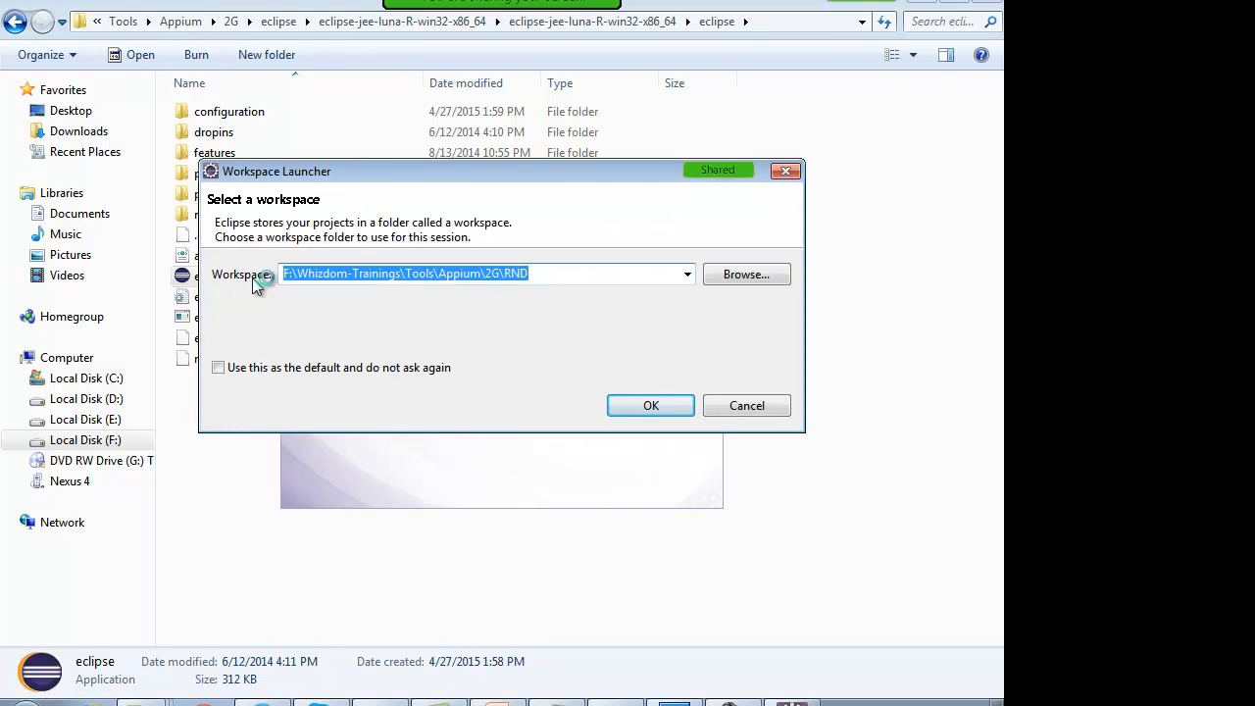
click(689, 276)
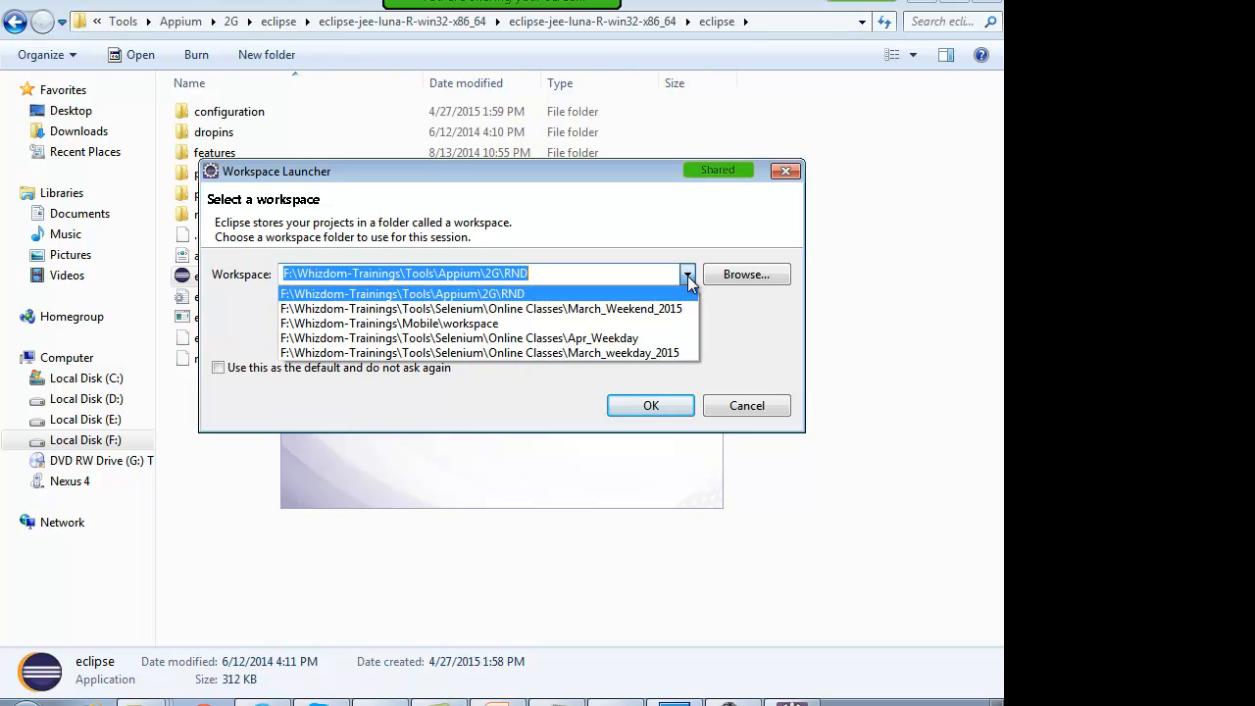
click(690, 276)
click(437, 274)
drag(437, 273, 717, 275)
click(529, 277)
drag(504, 274, 579, 275)
text(FinalWorkSpace)
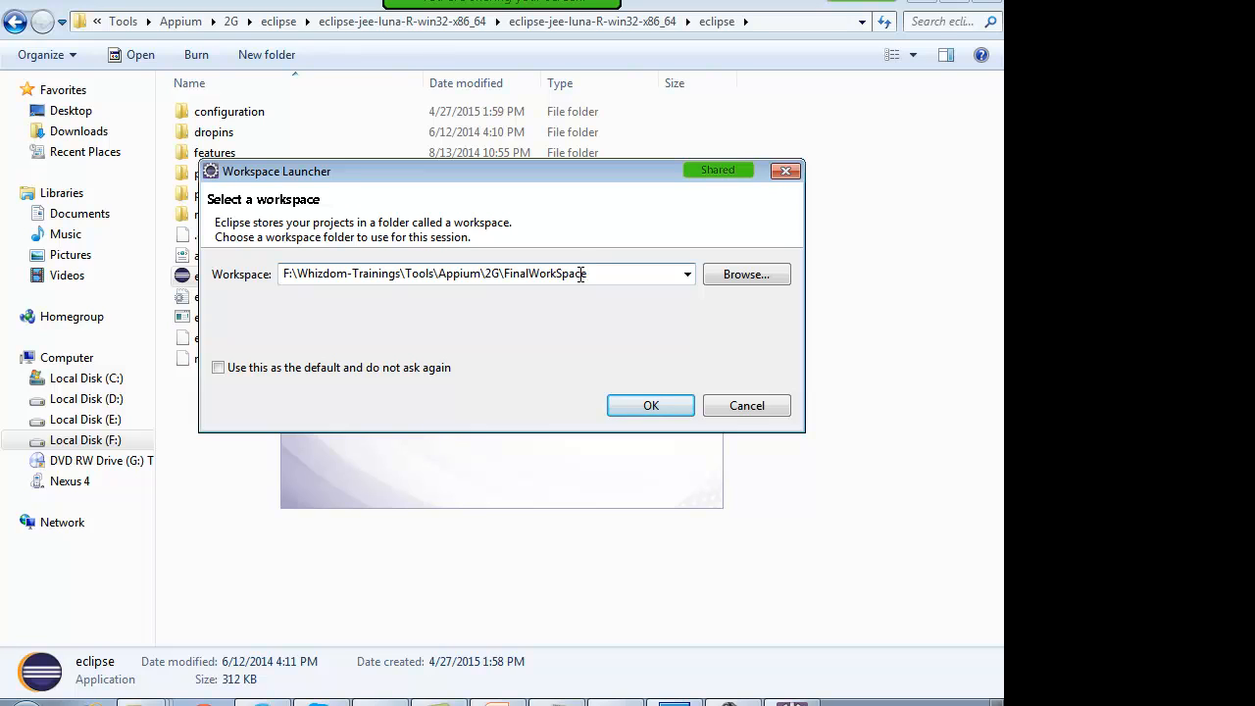
click(651, 405)
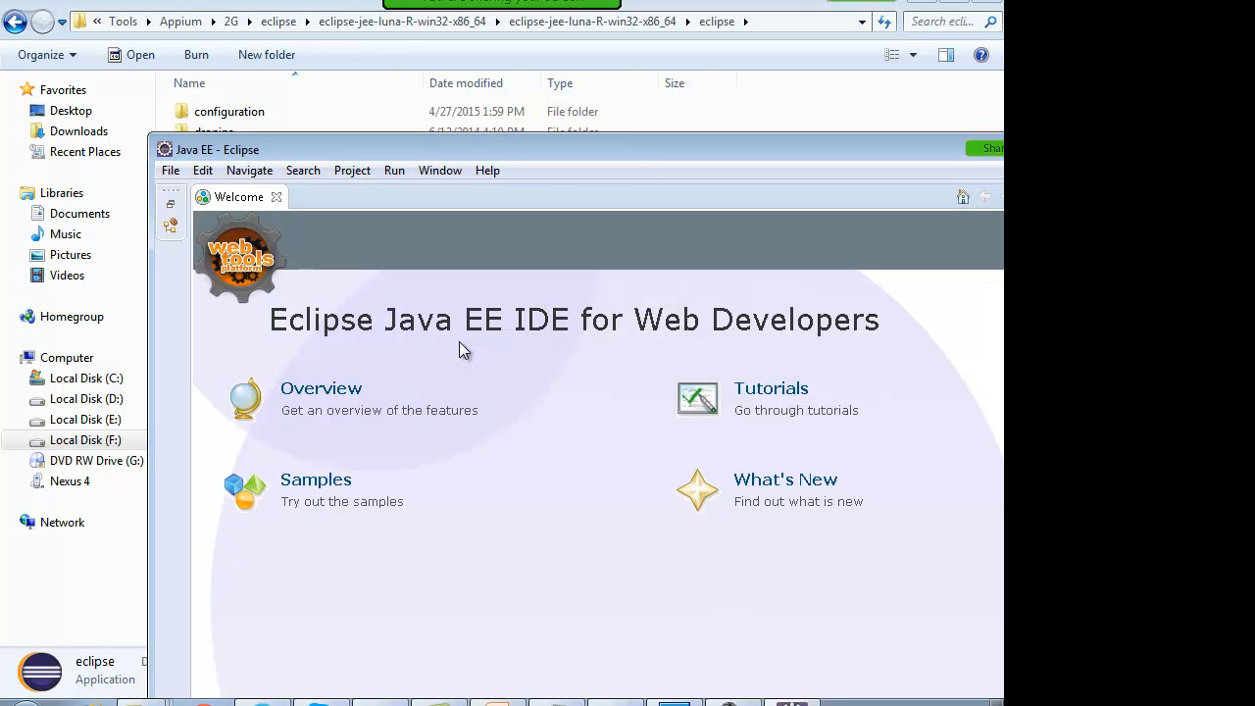
Step: Maximise Eclipse, close the Welcome page, Outline and Task List views, and dismiss the message
double_click(537, 154)
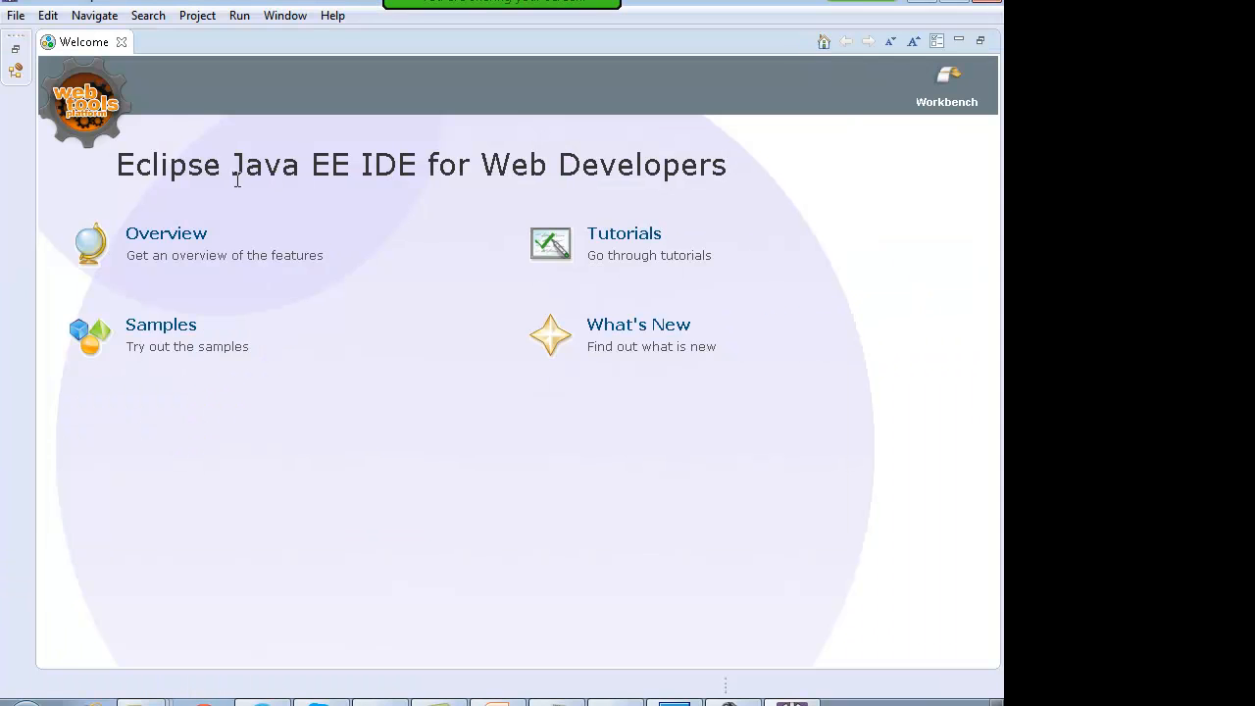
click(121, 42)
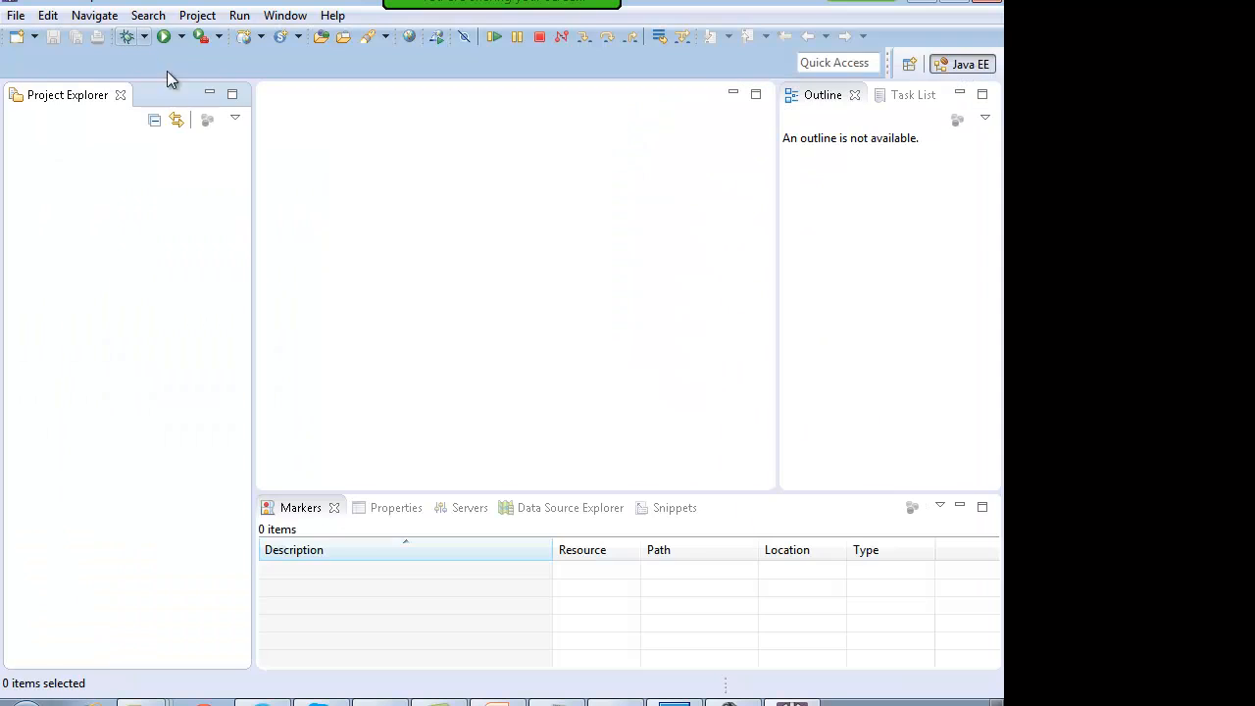
click(856, 96)
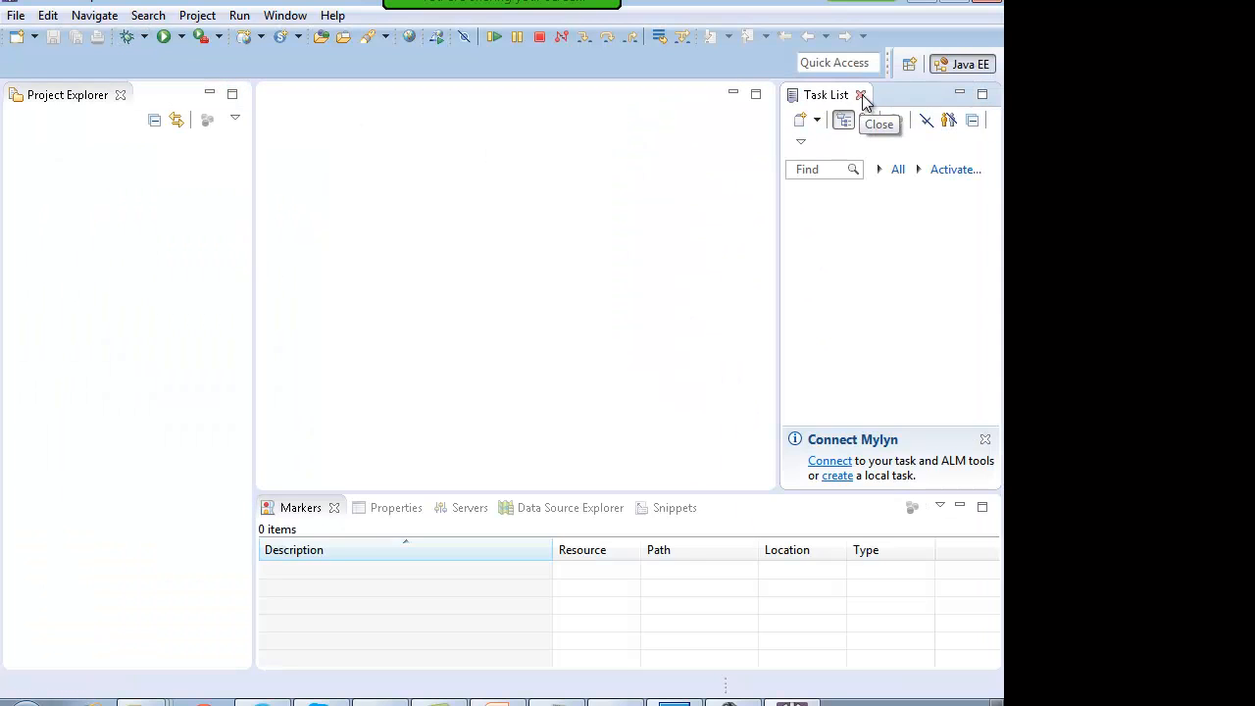
click(863, 98)
click(543, 38)
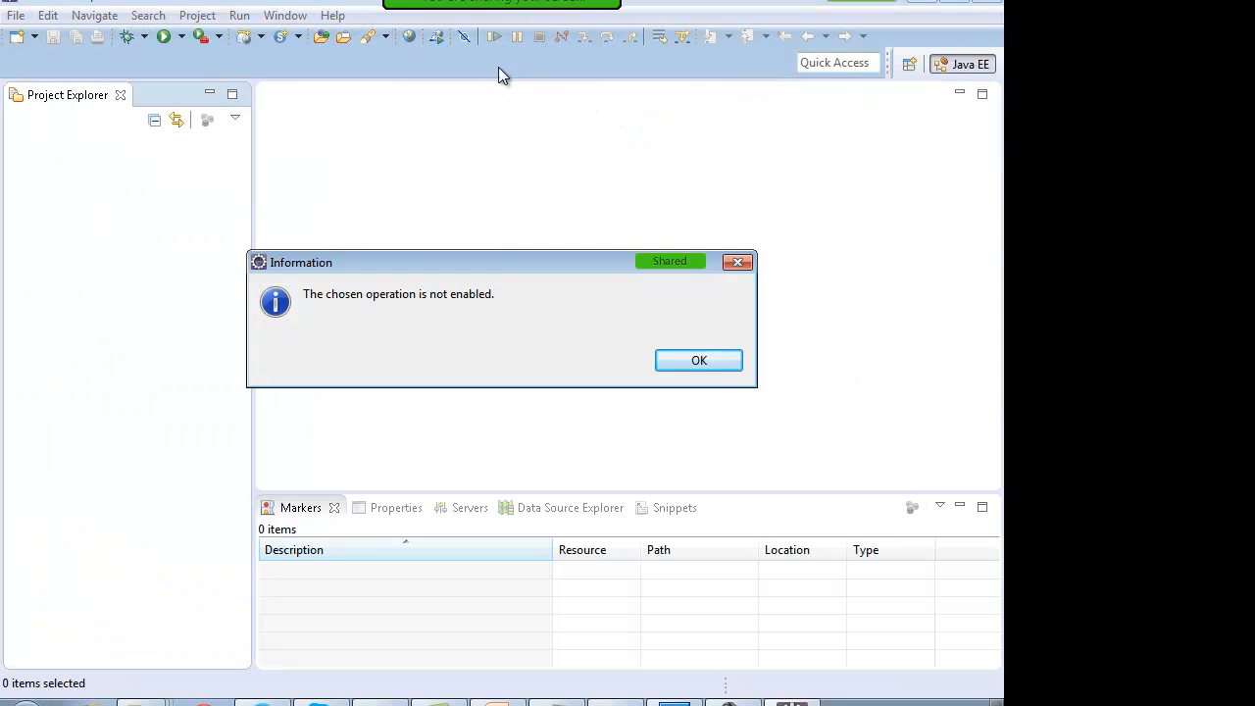
click(686, 355)
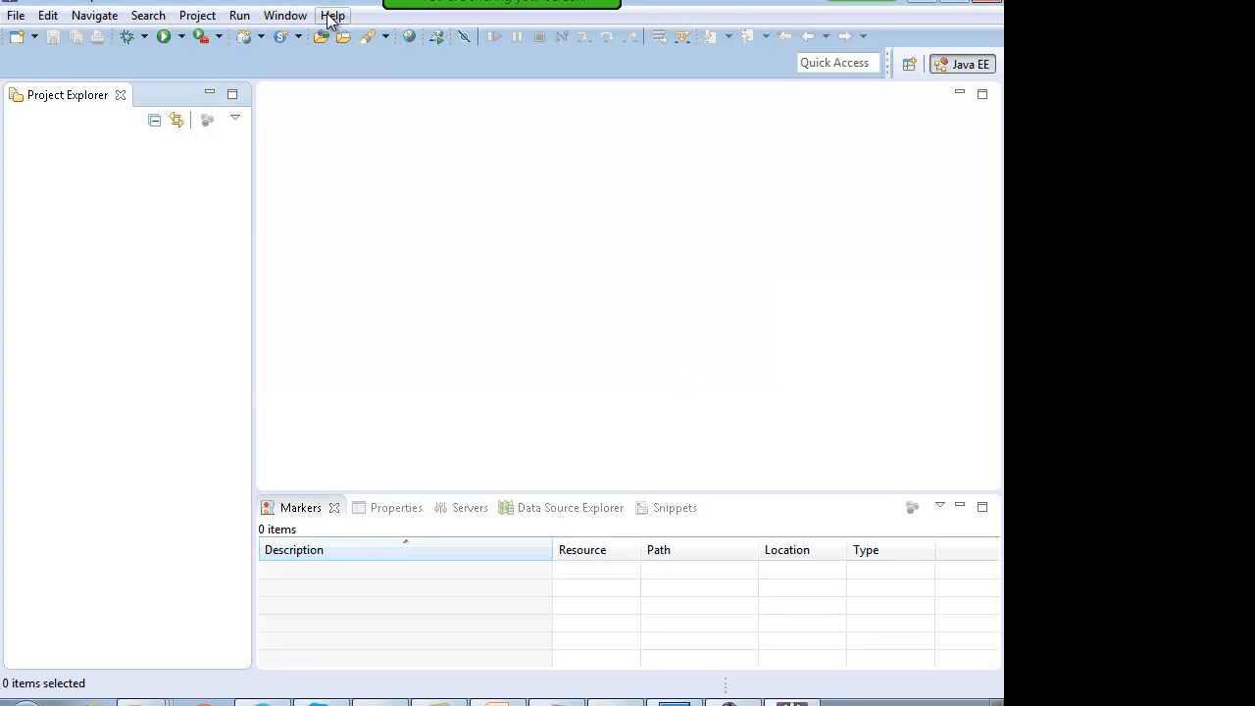
Step: Start Help > Install New Software, then return to the eclipse.org downloads page in Firefox
click(332, 16)
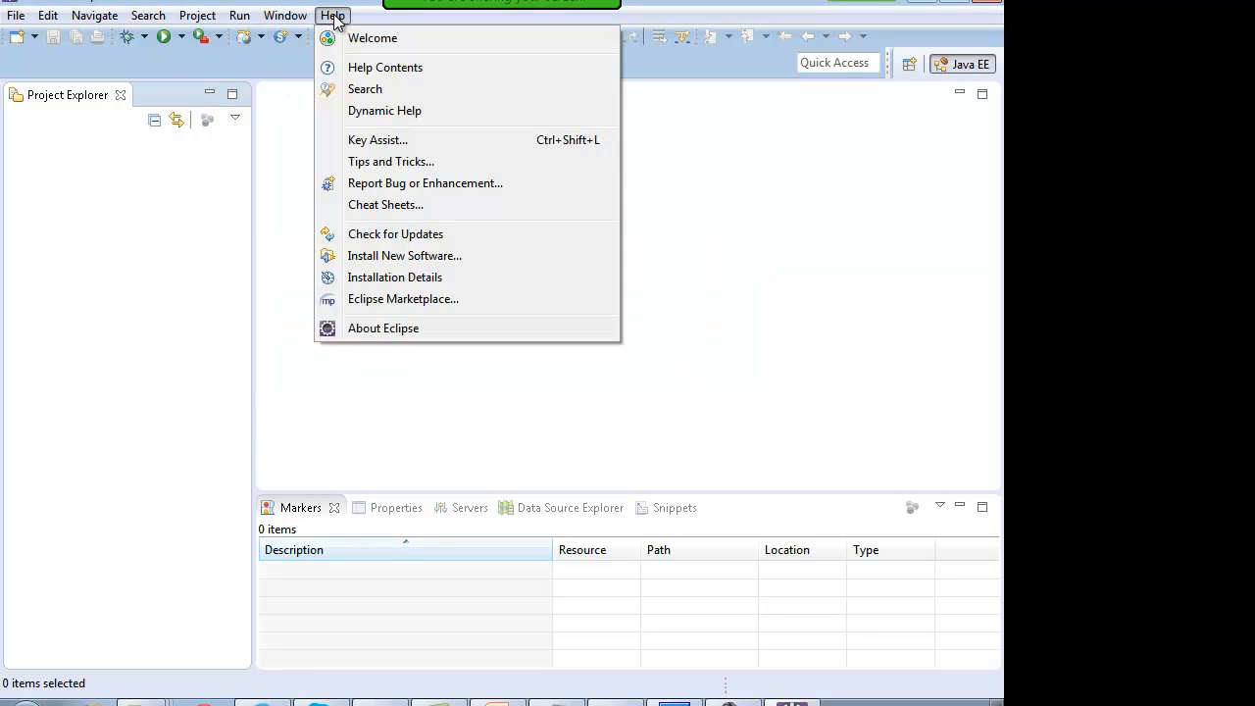
click(395, 257)
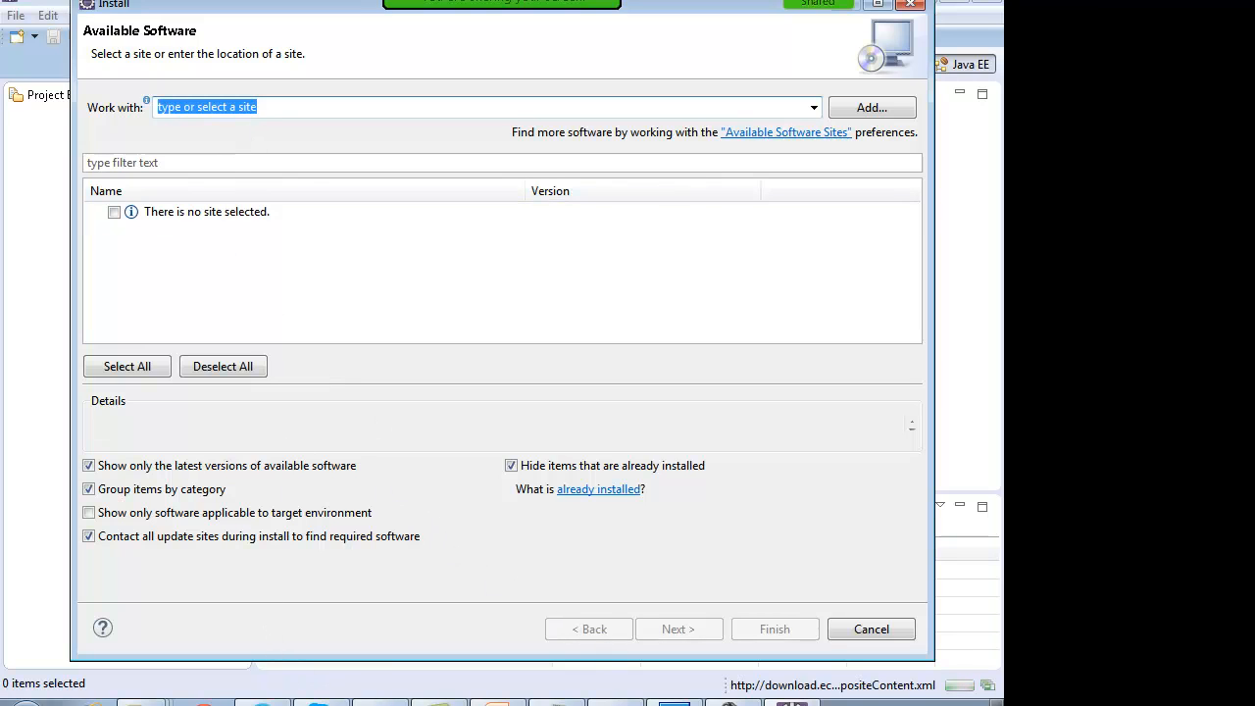
mouse_move(497, 702)
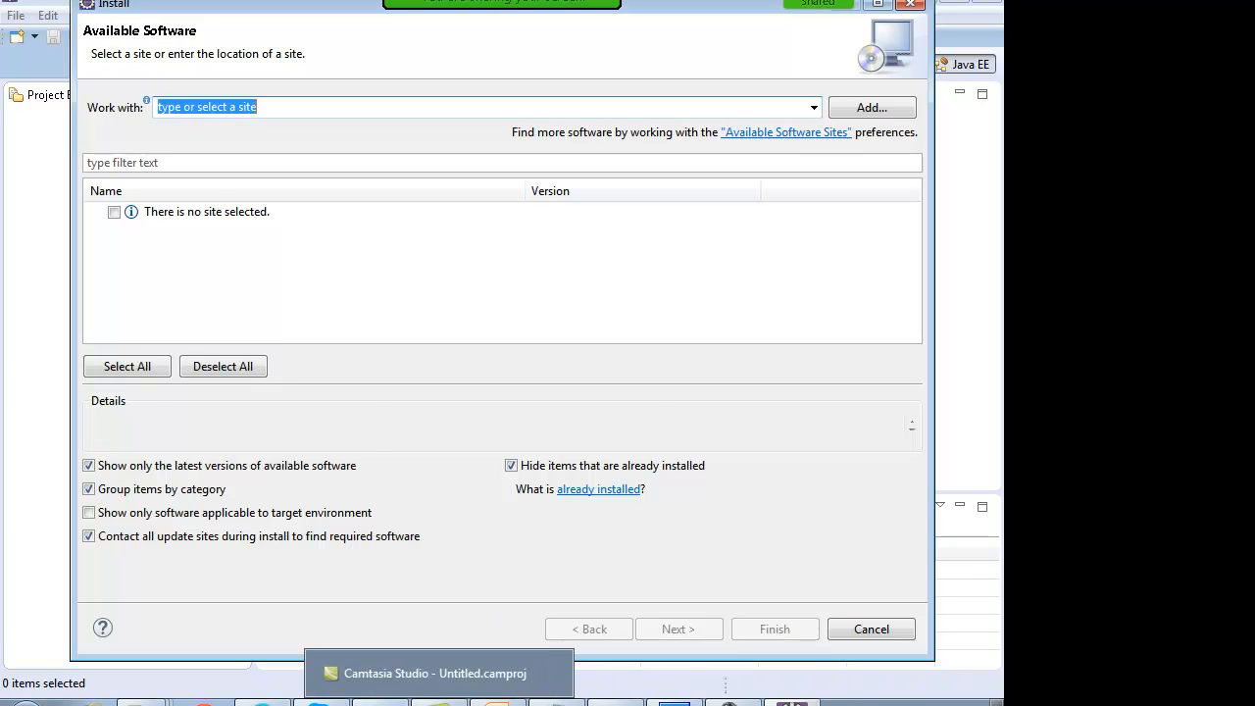
click(319, 702)
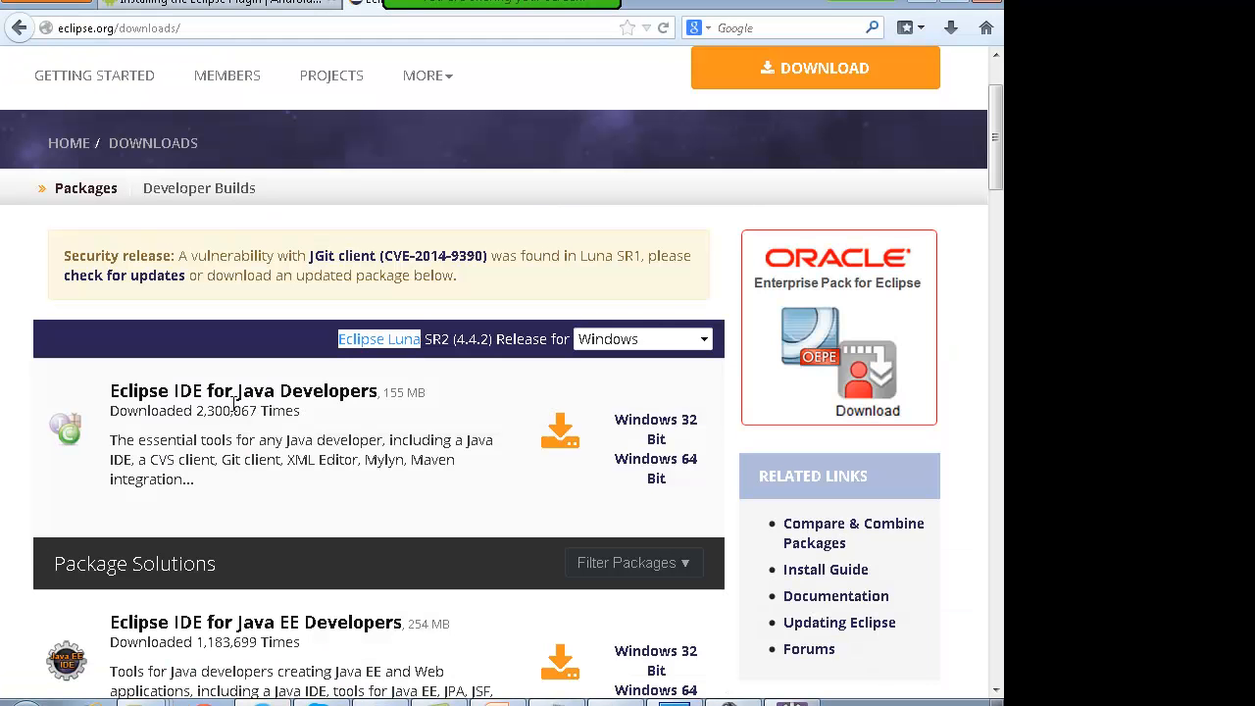
click(235, 3)
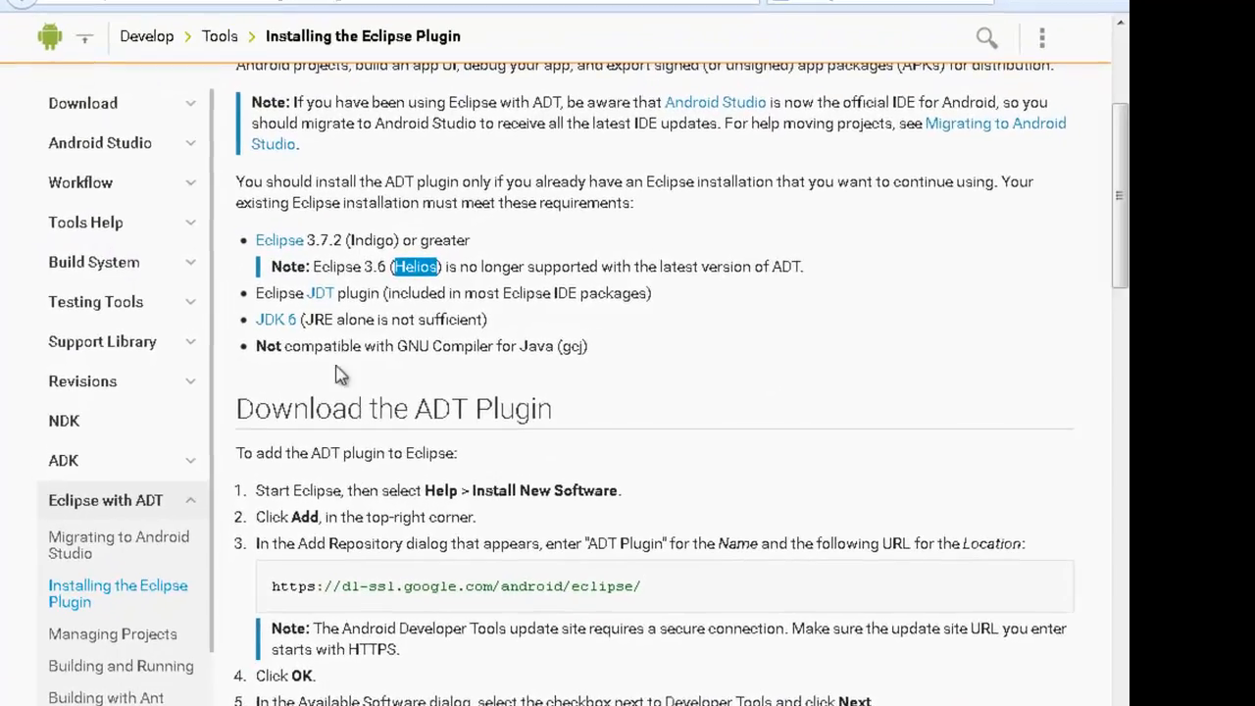
drag(351, 412, 520, 411)
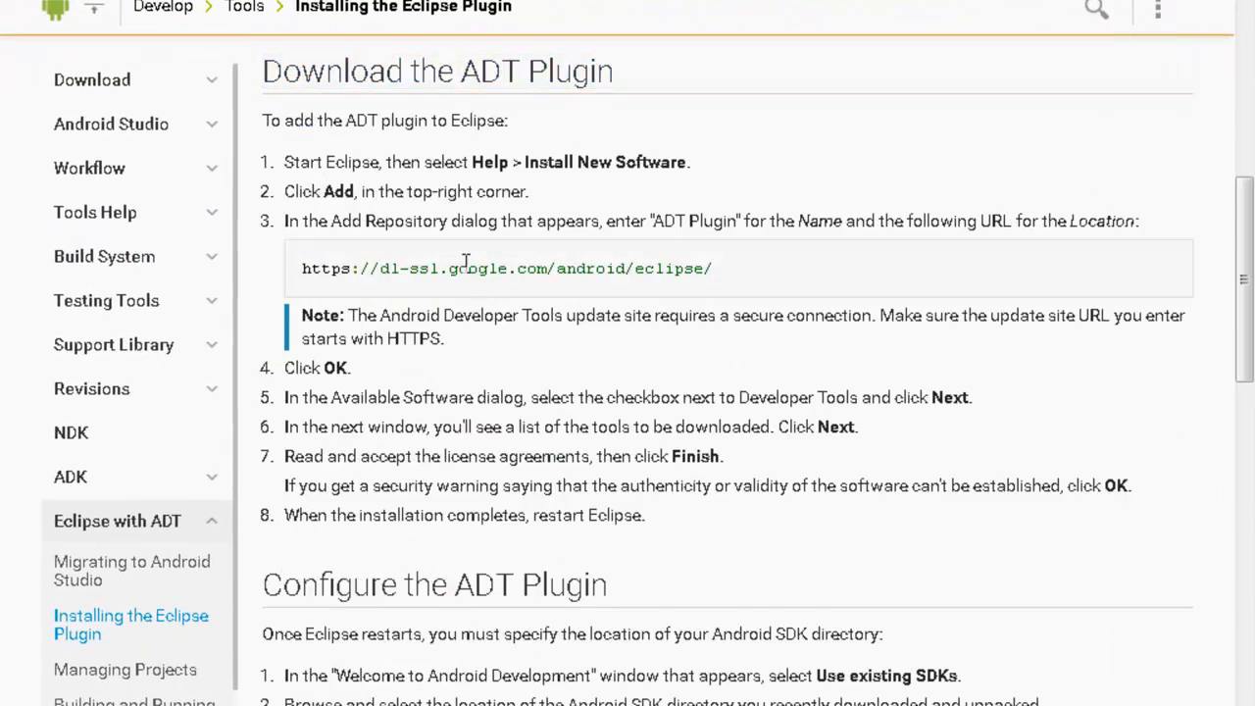
scroll(466, 261, up, 5)
scroll(546, 336, down, 4)
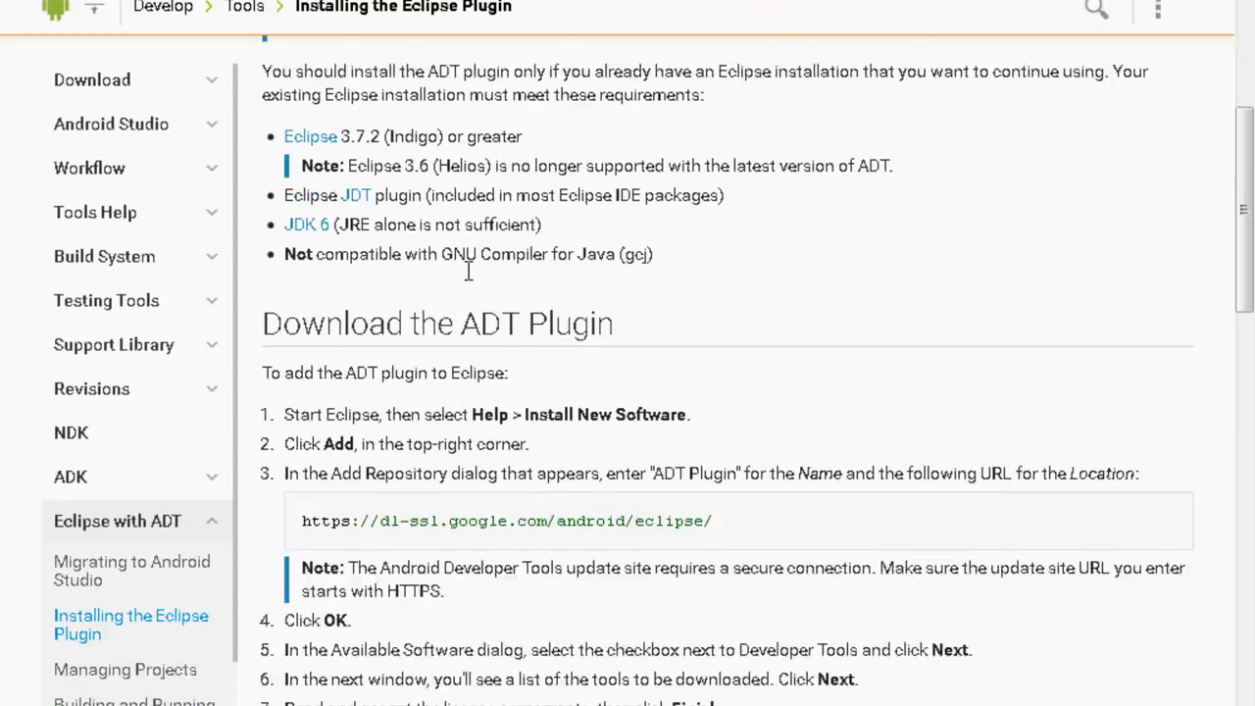
drag(750, 345, 302, 343)
key(ctrl+c)
right_click(341, 348)
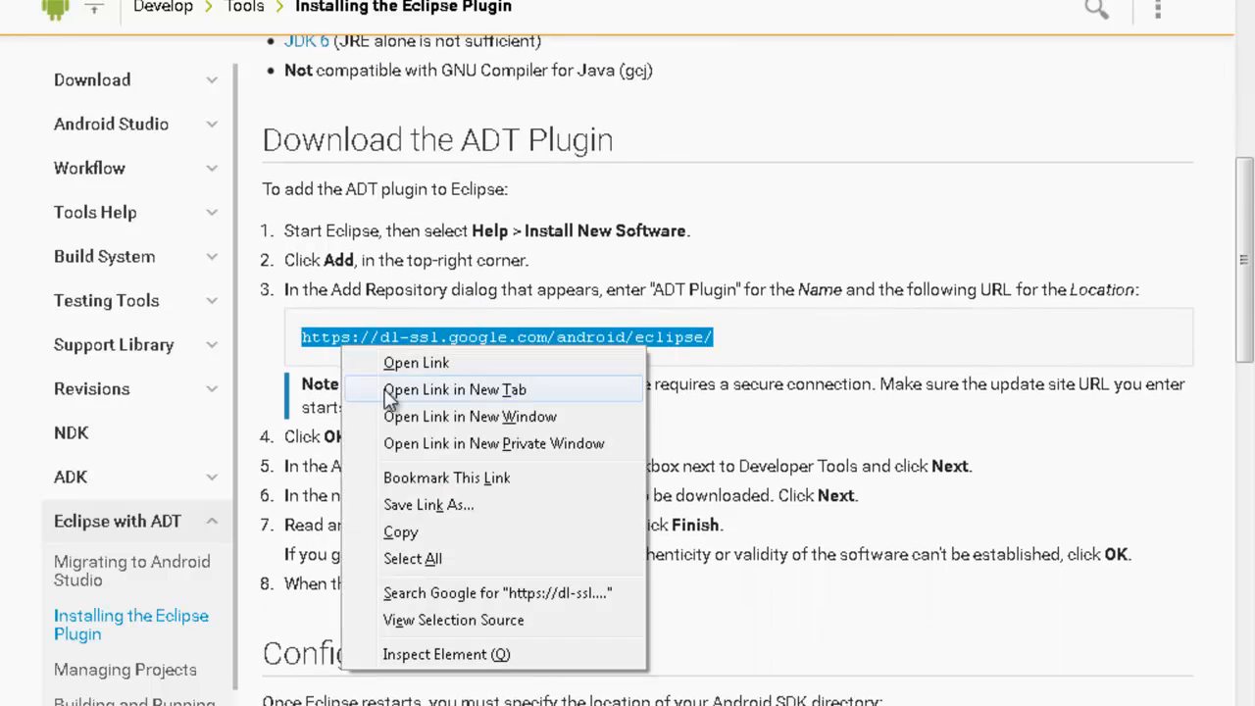
click(414, 530)
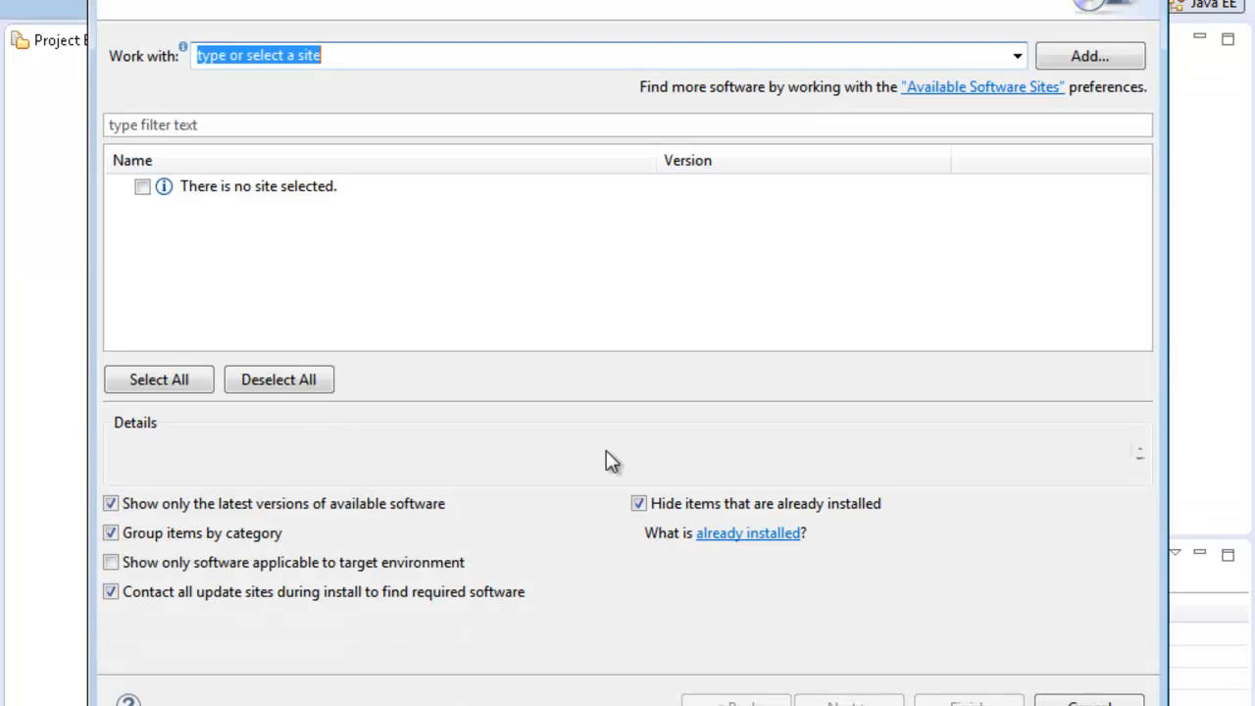
key(ctrl+v)
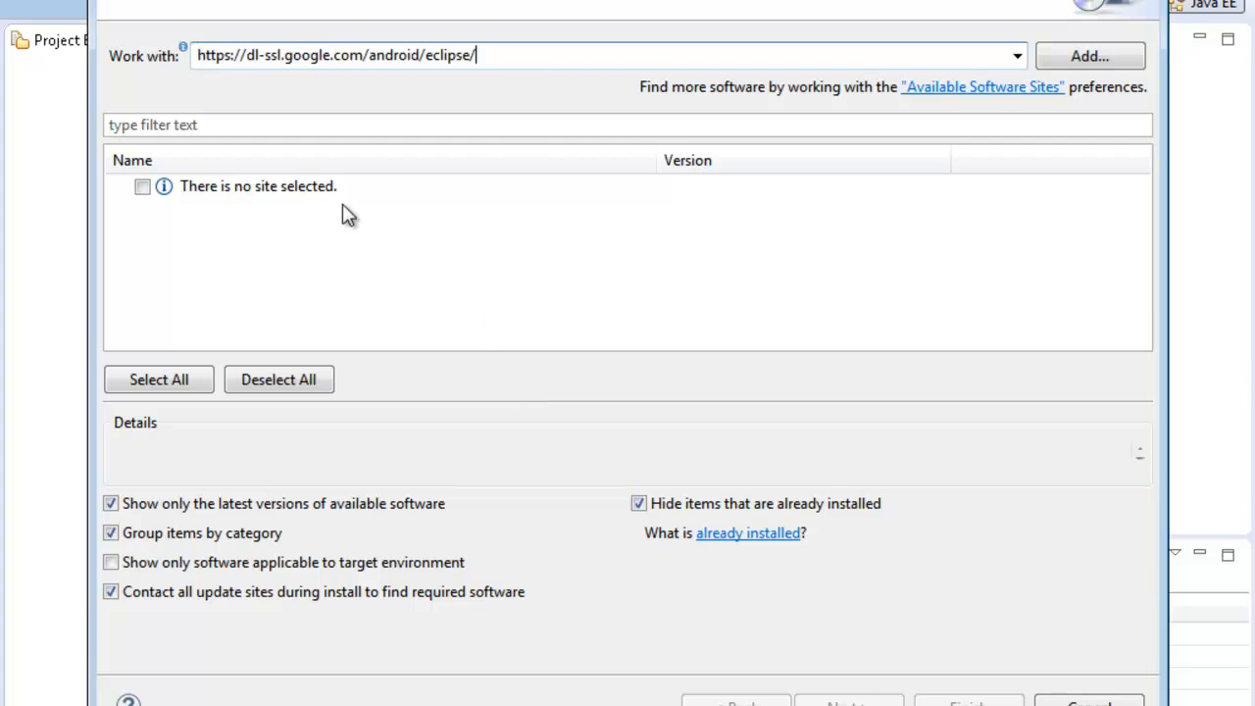
Step: Load the ADT site, tick Developer Tools, and proceed past the six 23.0.6.1720515 items
key(Return)
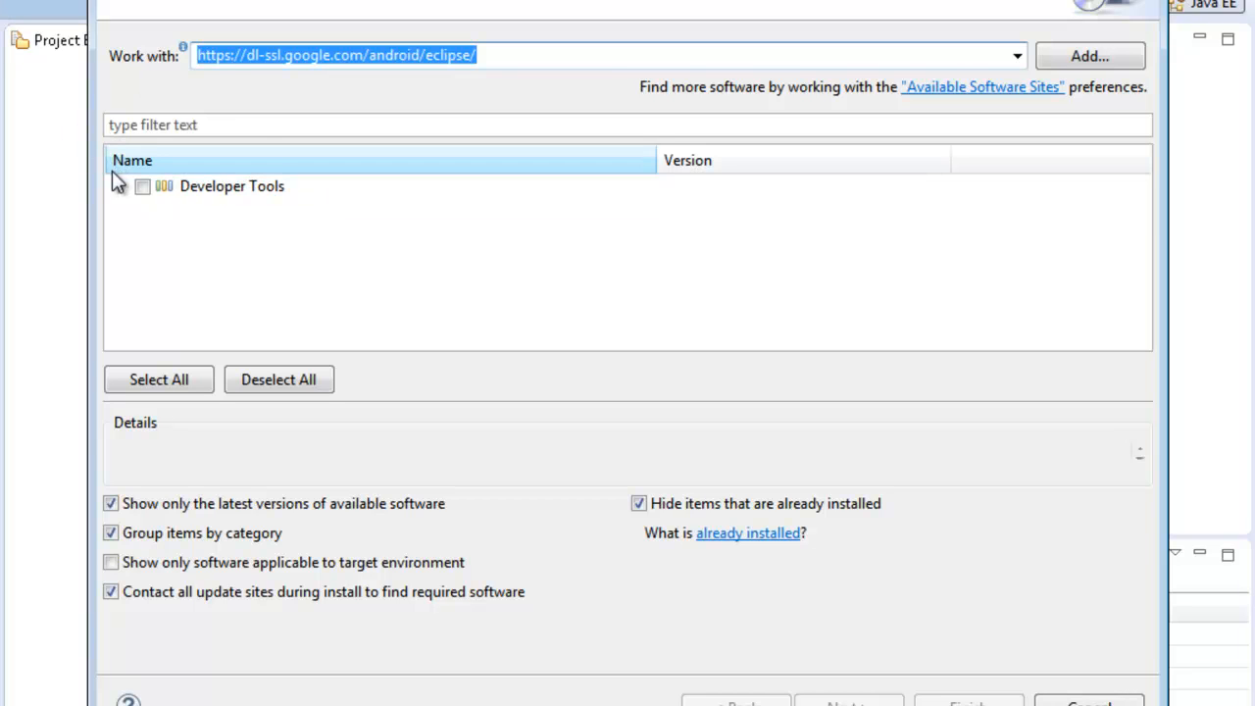
click(143, 187)
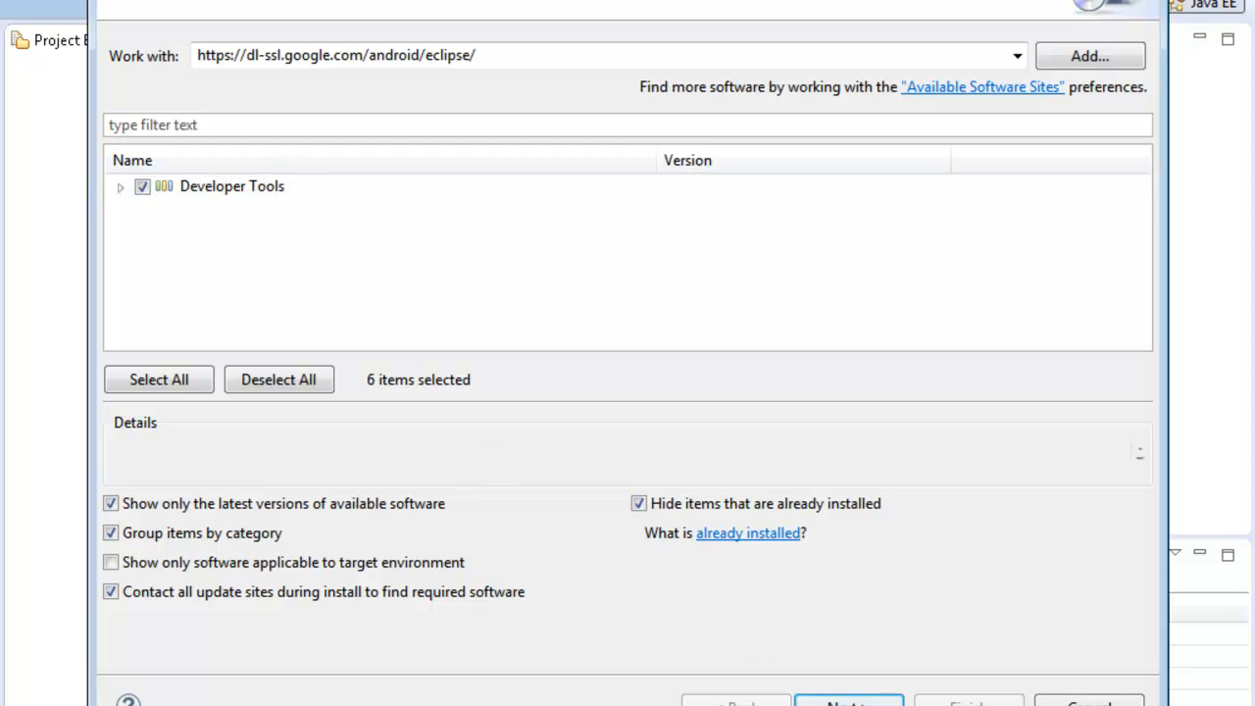
click(841, 705)
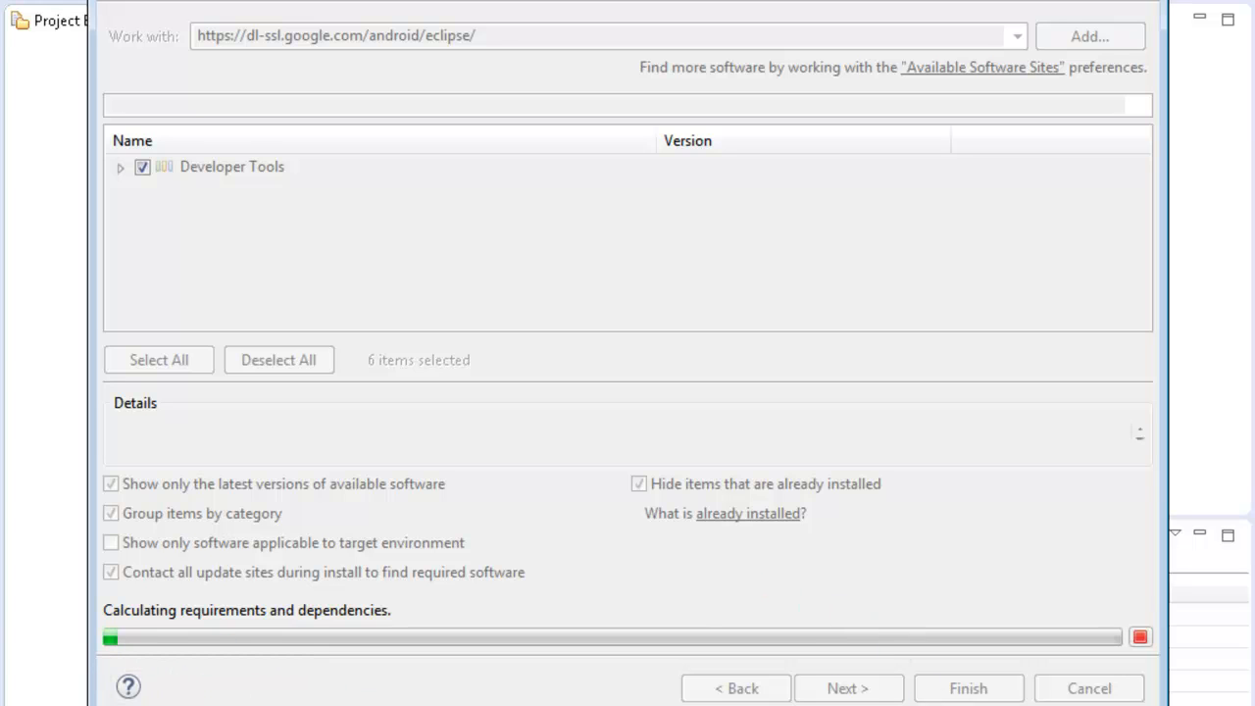
click(471, 705)
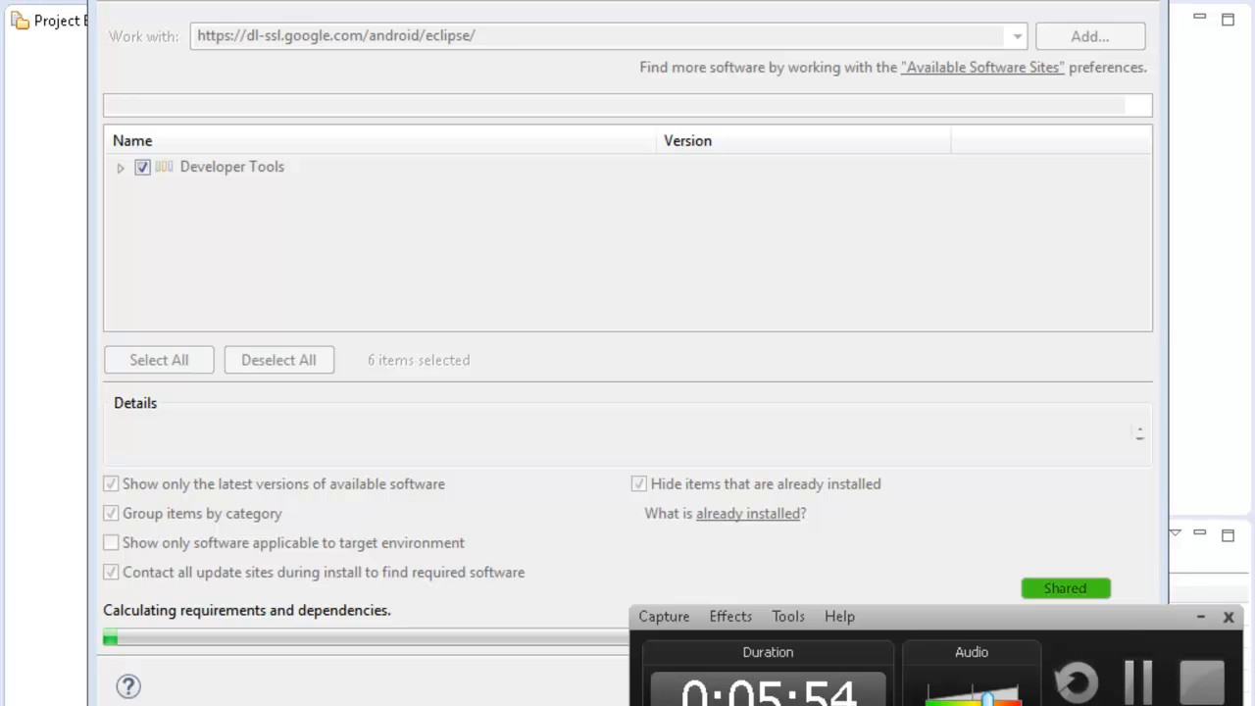
click(1137, 679)
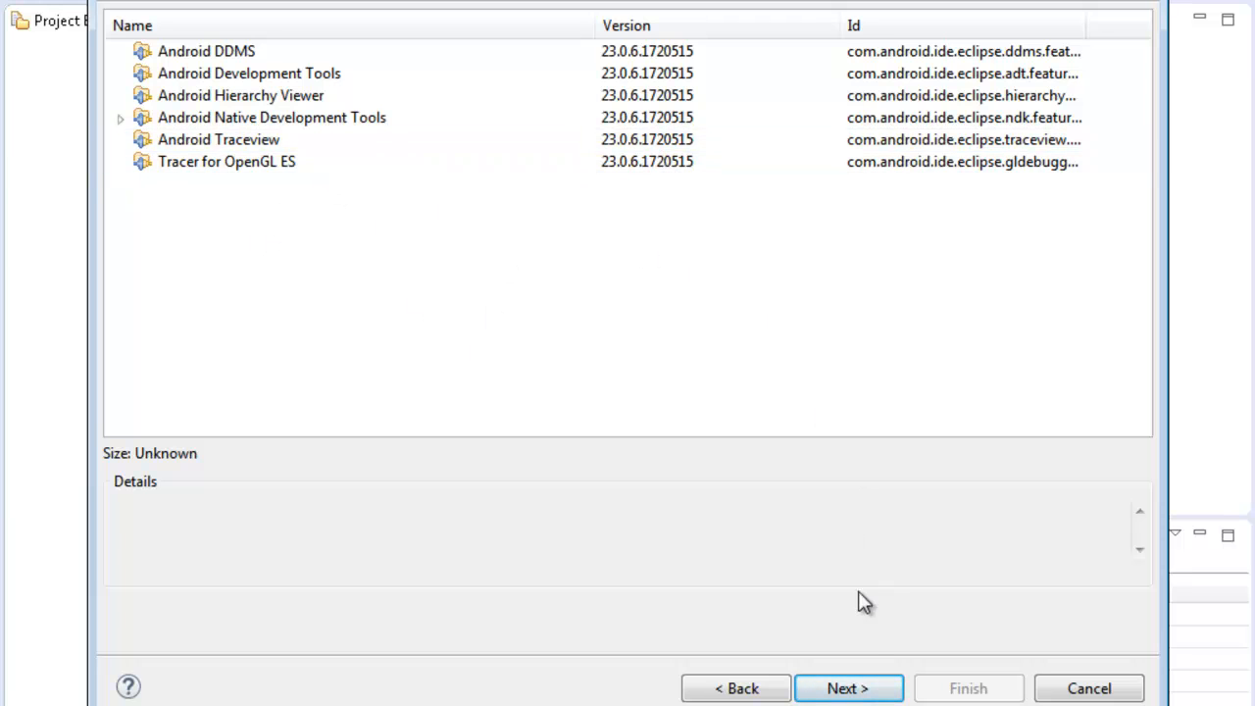
click(843, 688)
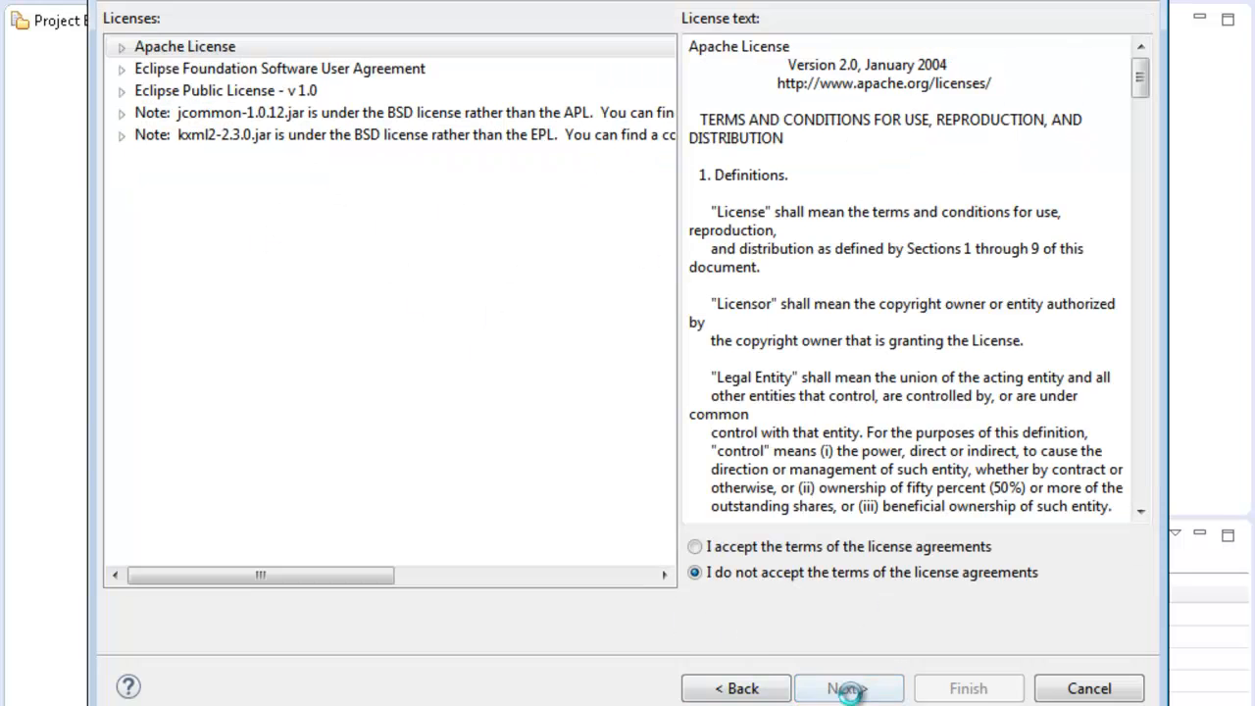
Step: Accept the licences, install ADT despite the unsigned content warning, and restart Eclipse
click(697, 549)
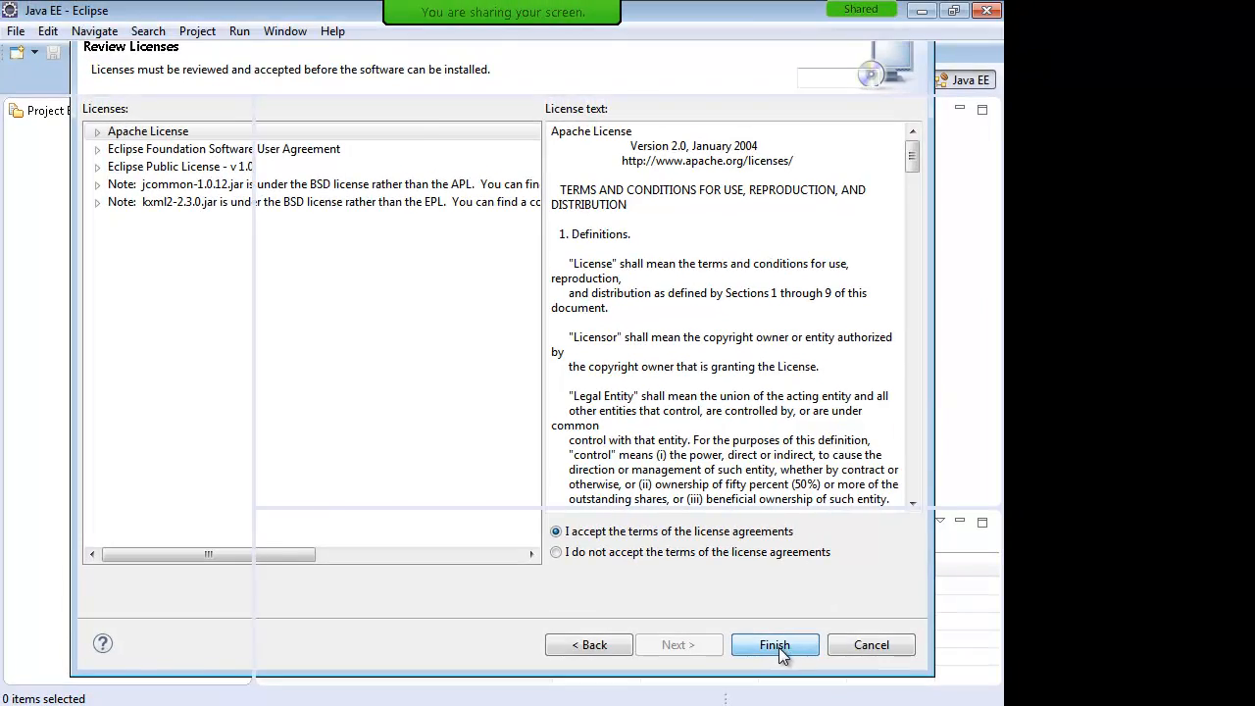
click(947, 683)
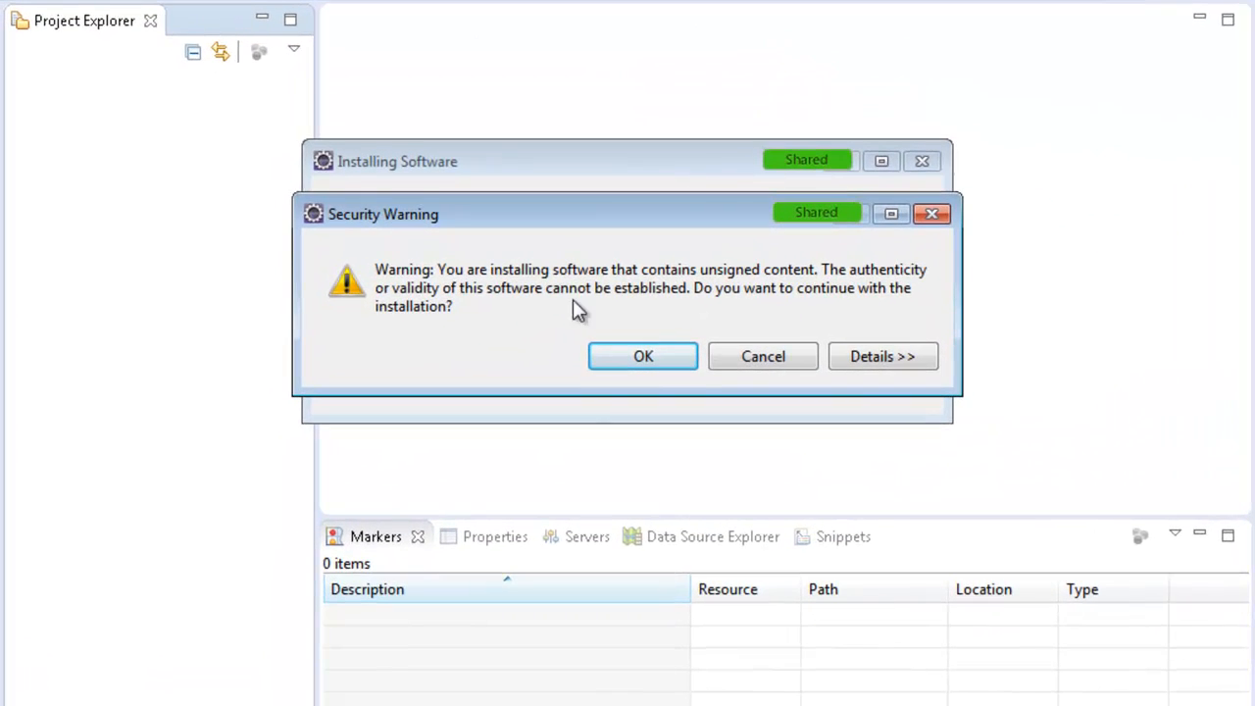
click(643, 359)
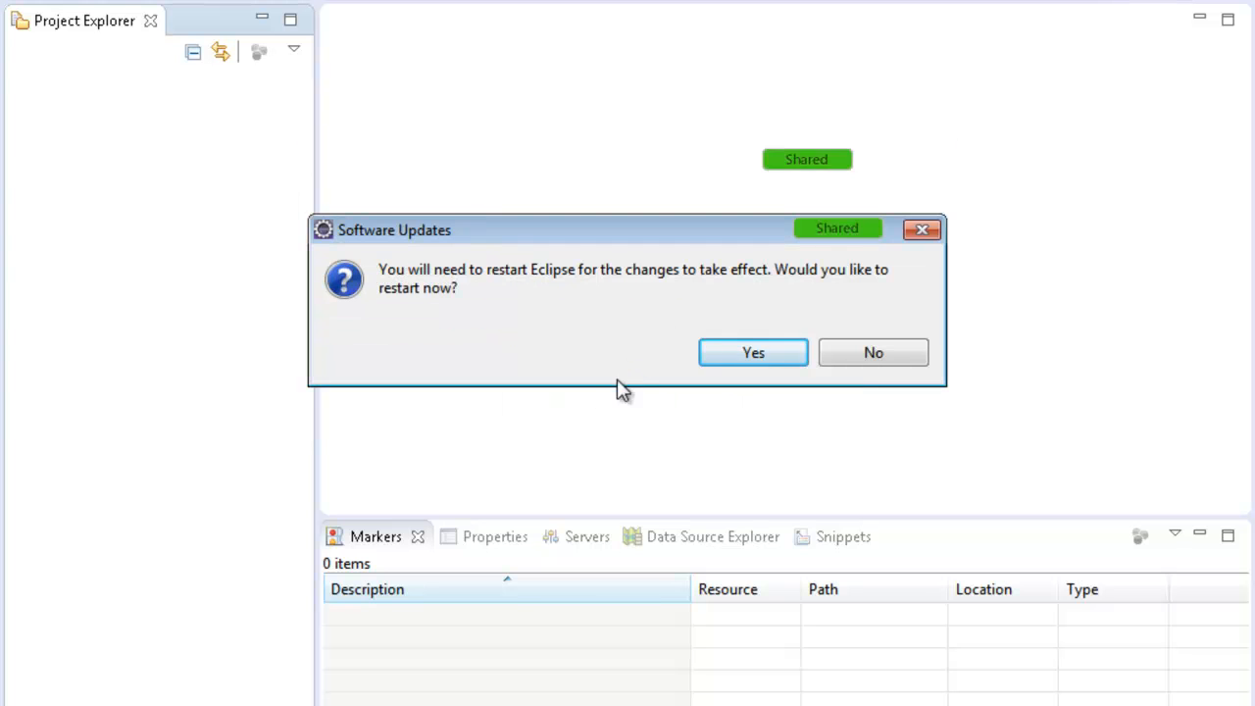
click(749, 351)
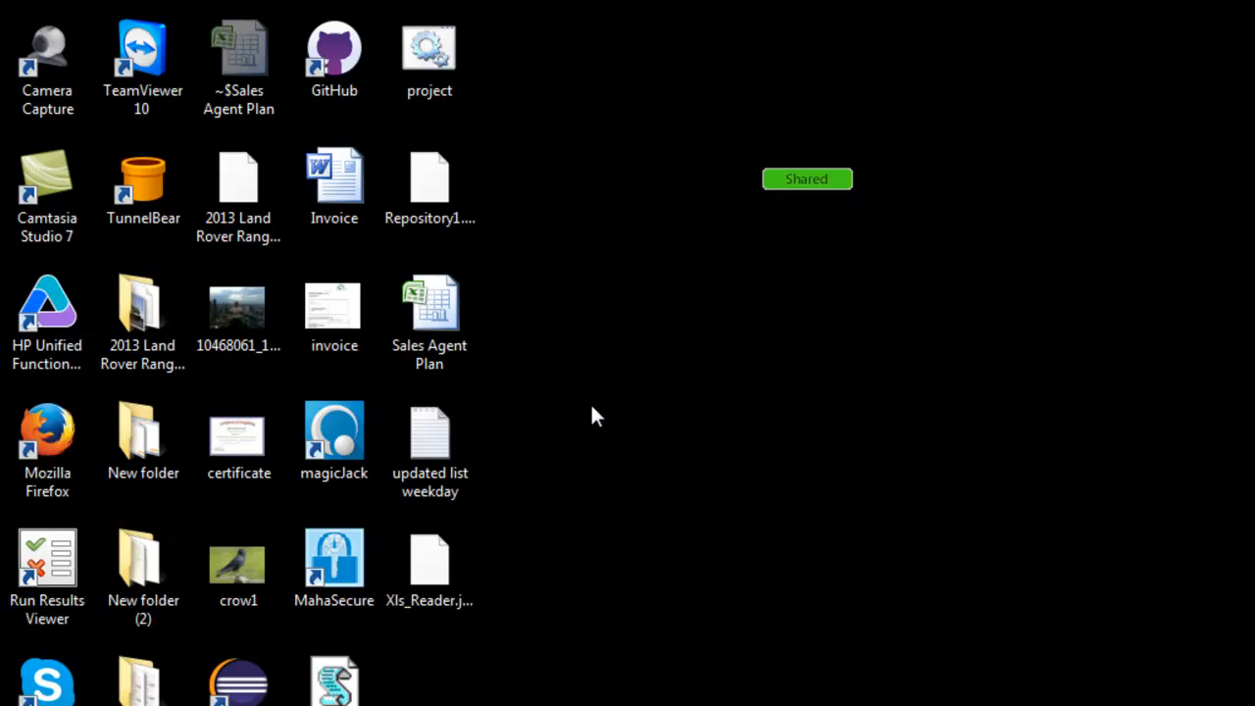
Step: Check the downloads and ADT install URLs in the notes, then relaunch Eclipse in its workspace
click(833, 705)
click(440, 296)
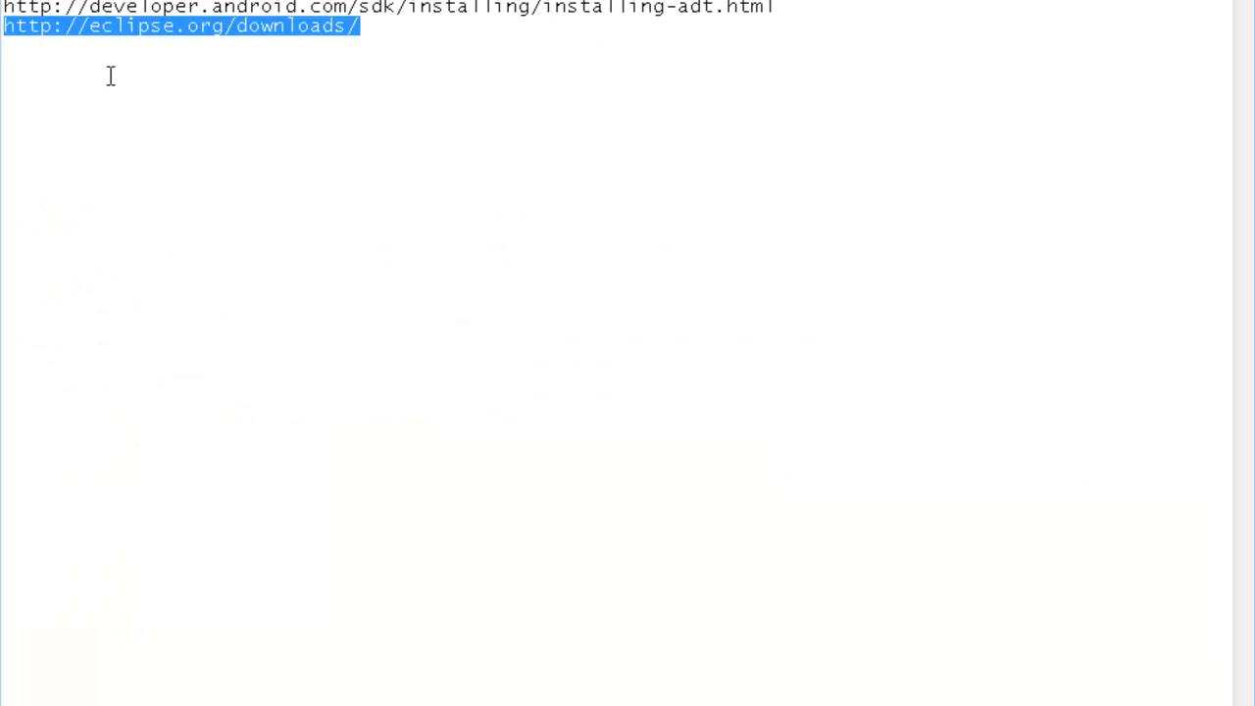
click(249, 36)
drag(381, 21, 2, 29)
drag(790, 10, 2, 8)
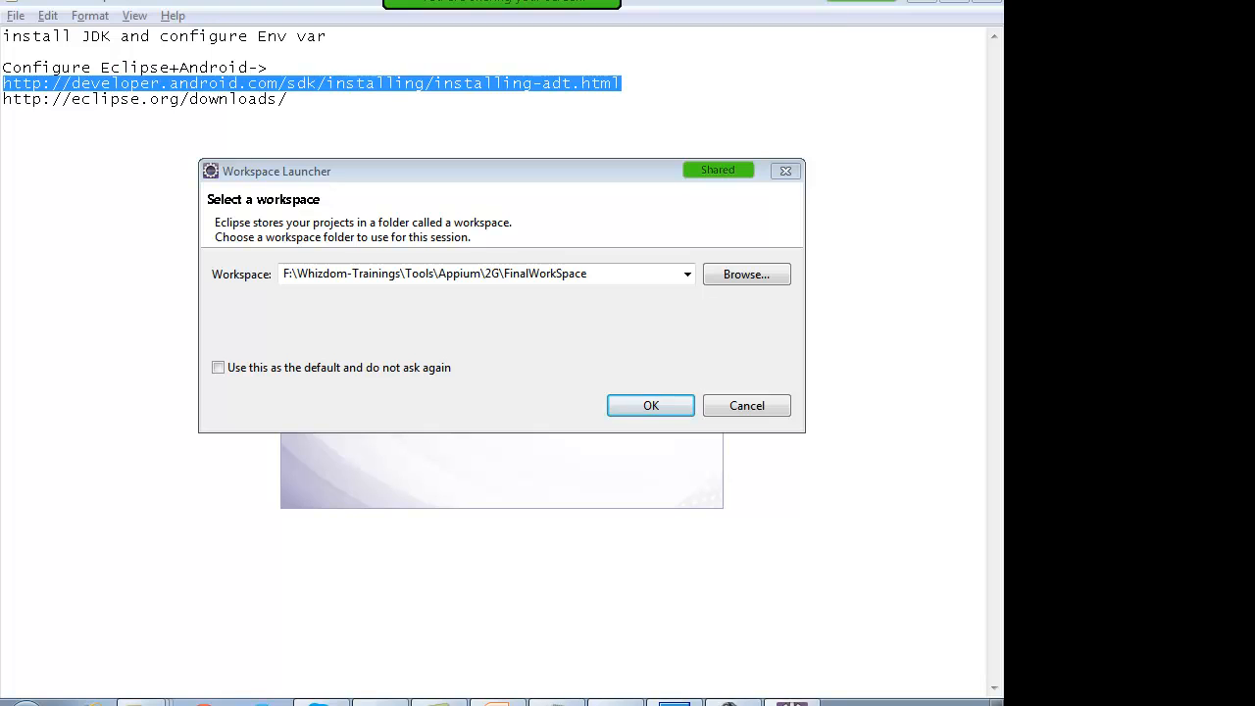
click(657, 406)
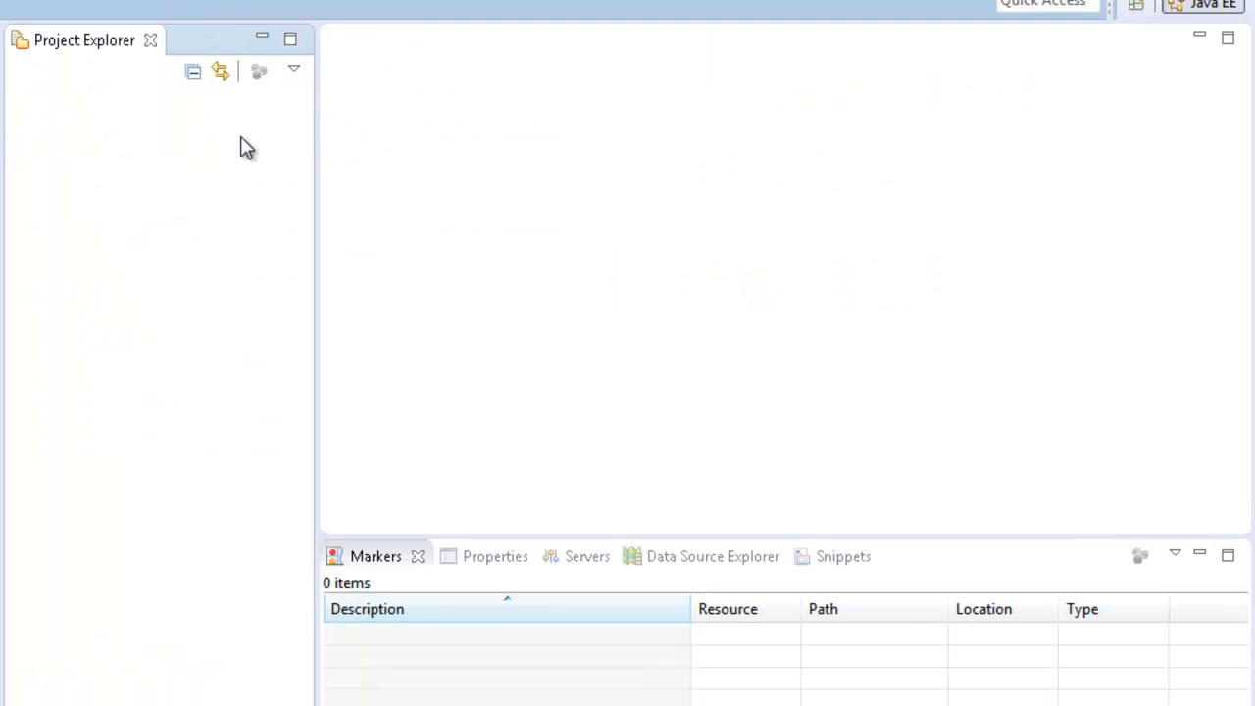
Step: Open Window > Preferences > Android and select the SDK location E:\android-sdk-windows
click(262, 2)
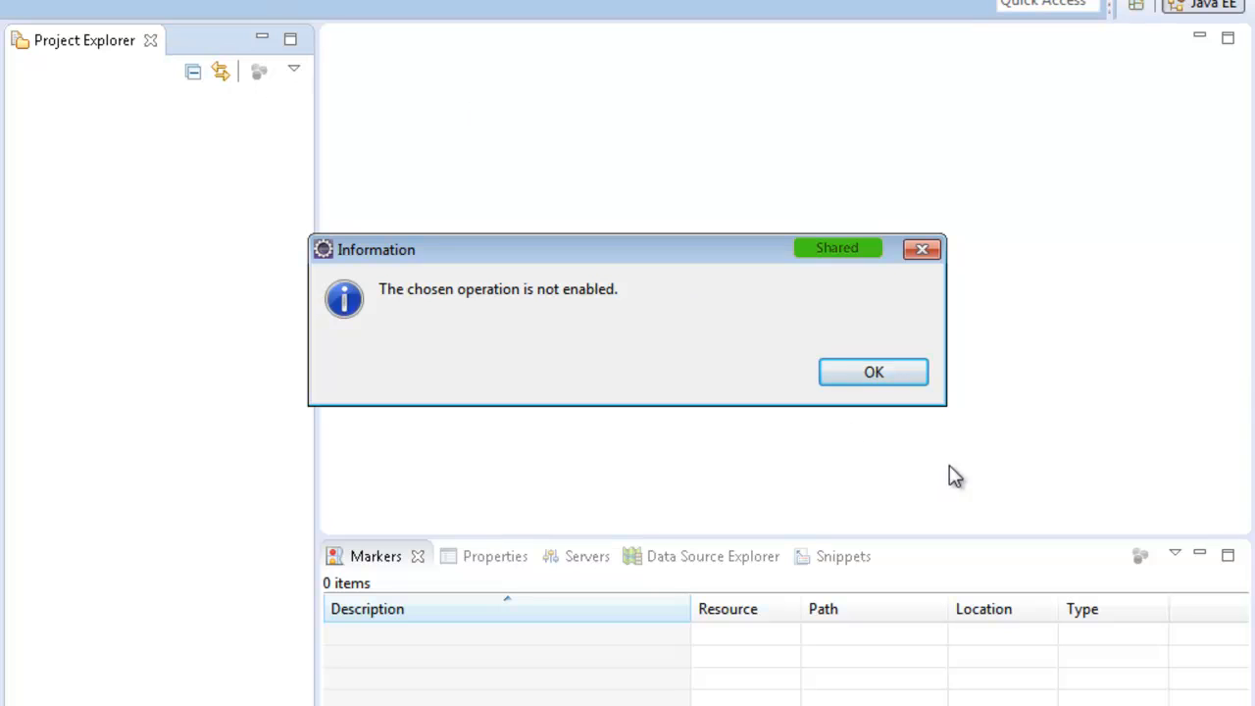
click(888, 378)
click(349, 0)
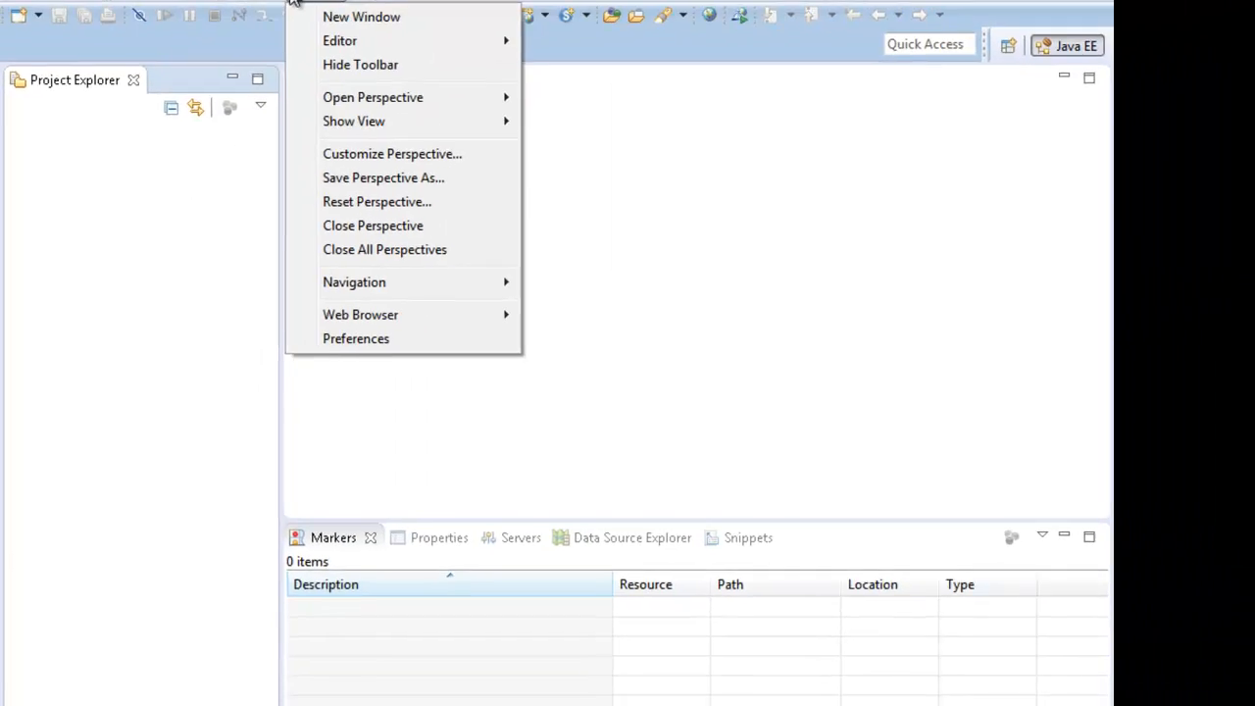
click(394, 345)
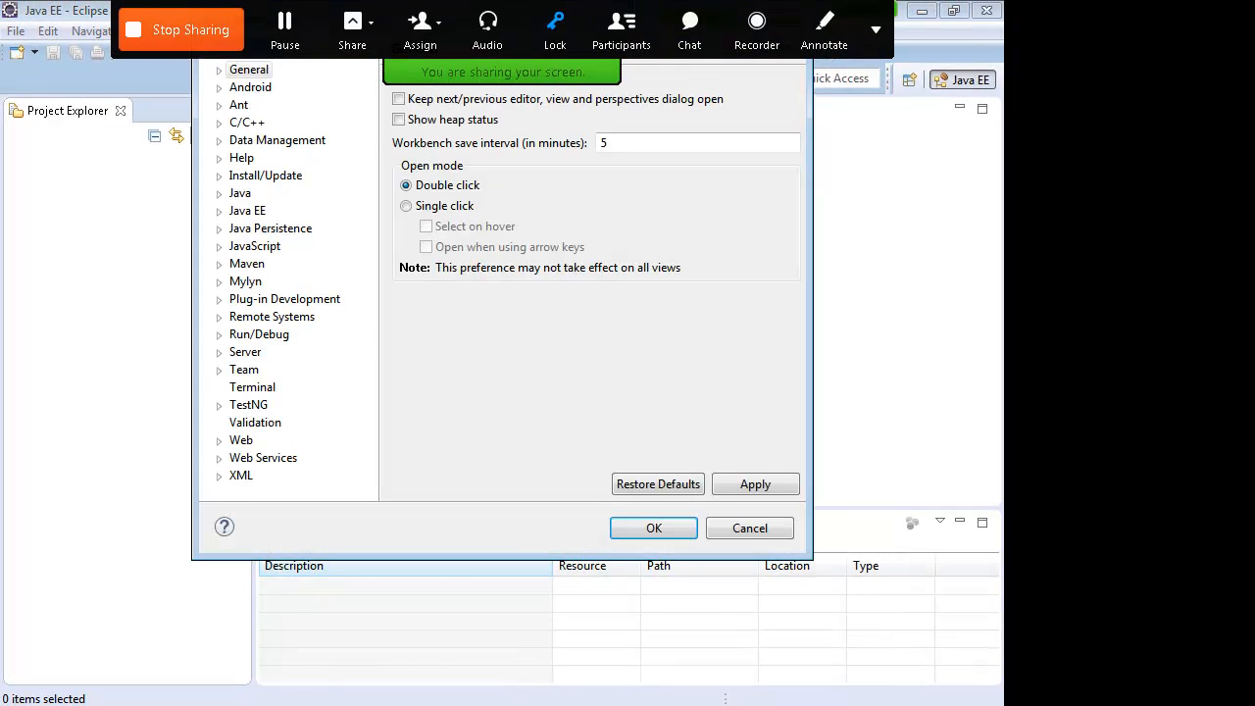
double_click(245, 88)
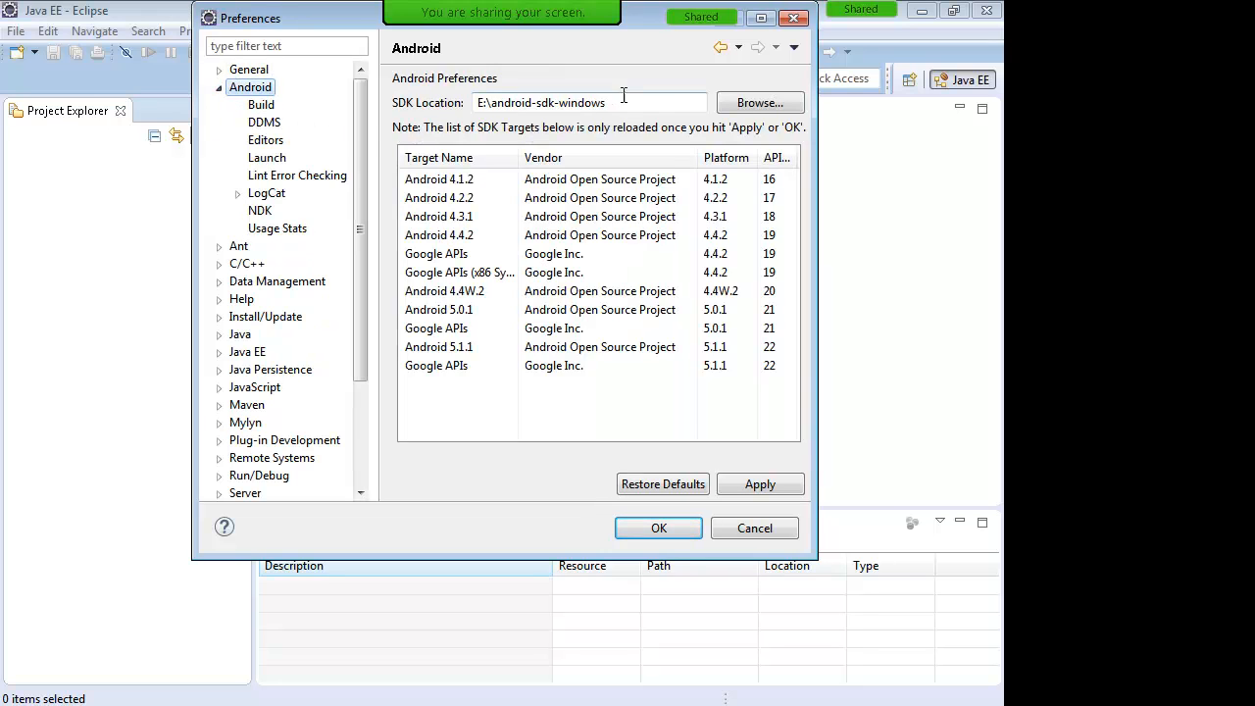
drag(608, 102, 415, 84)
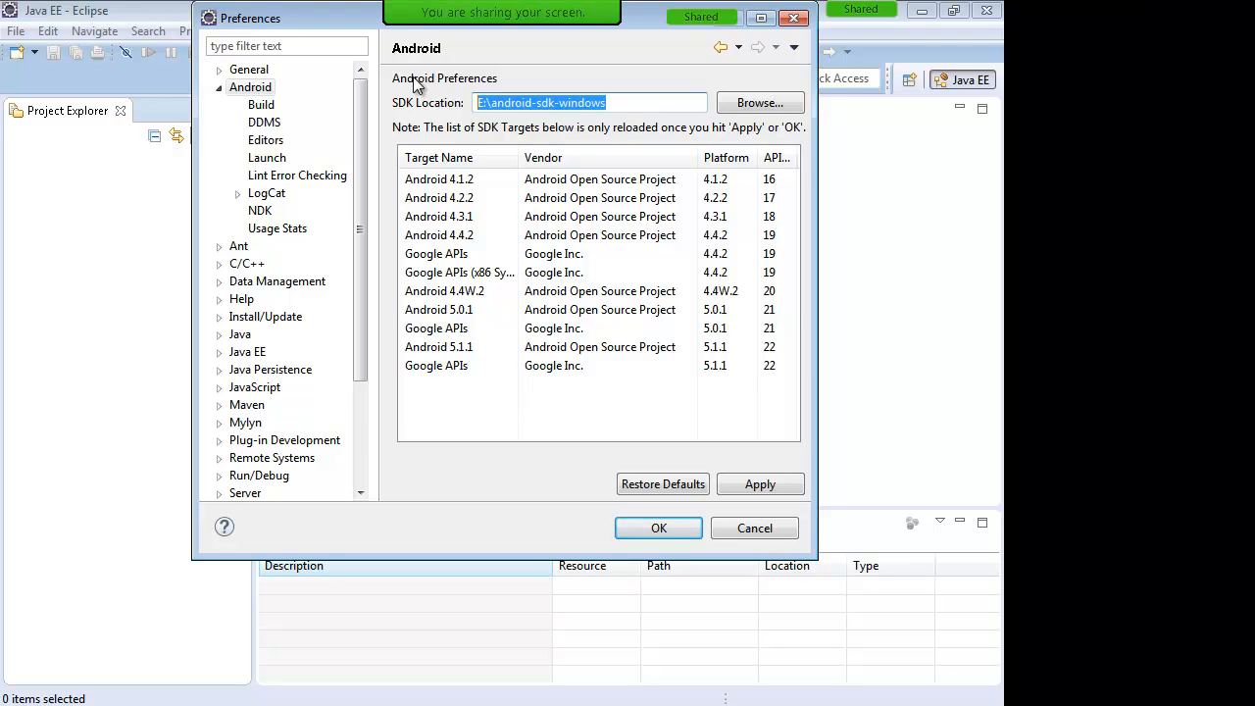
click(755, 705)
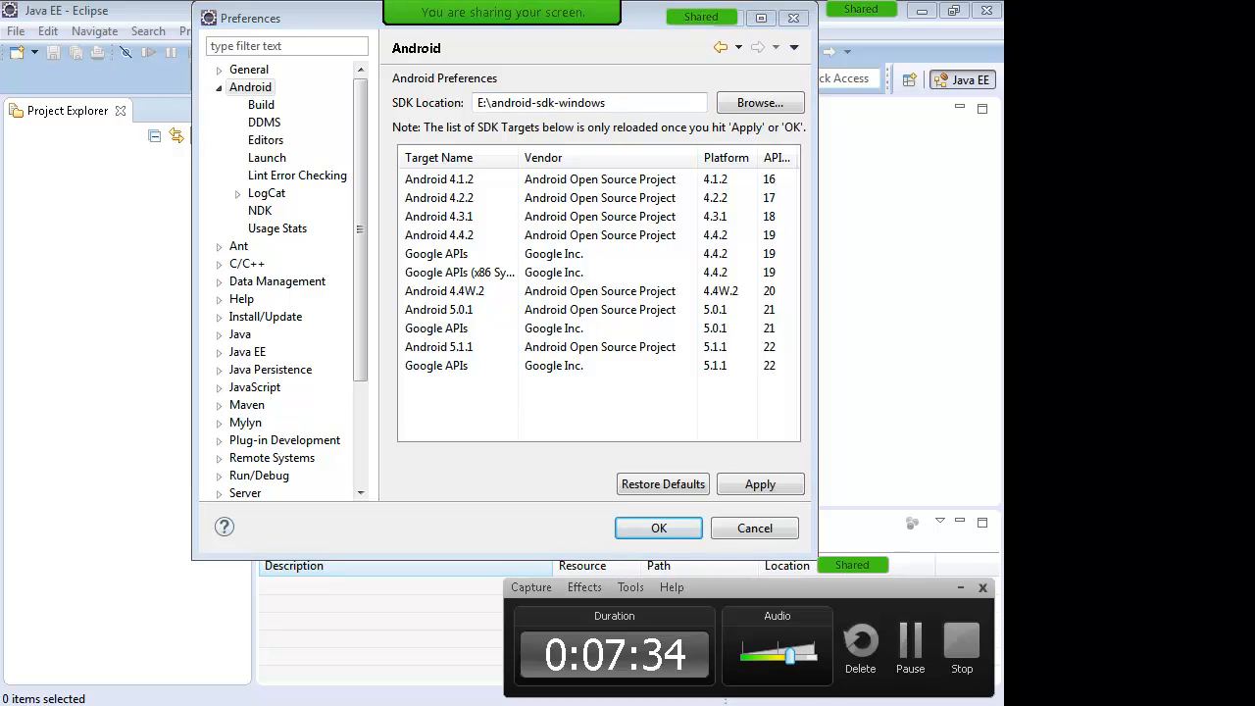
click(960, 587)
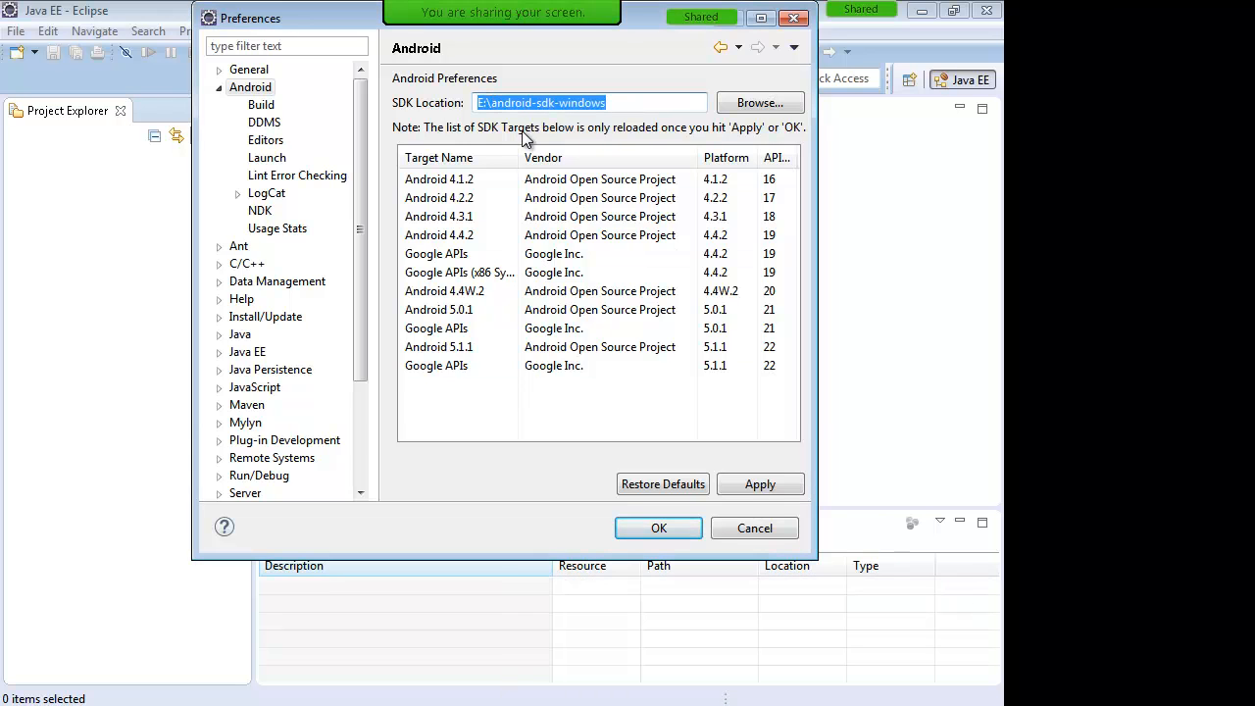
drag(487, 103, 688, 105)
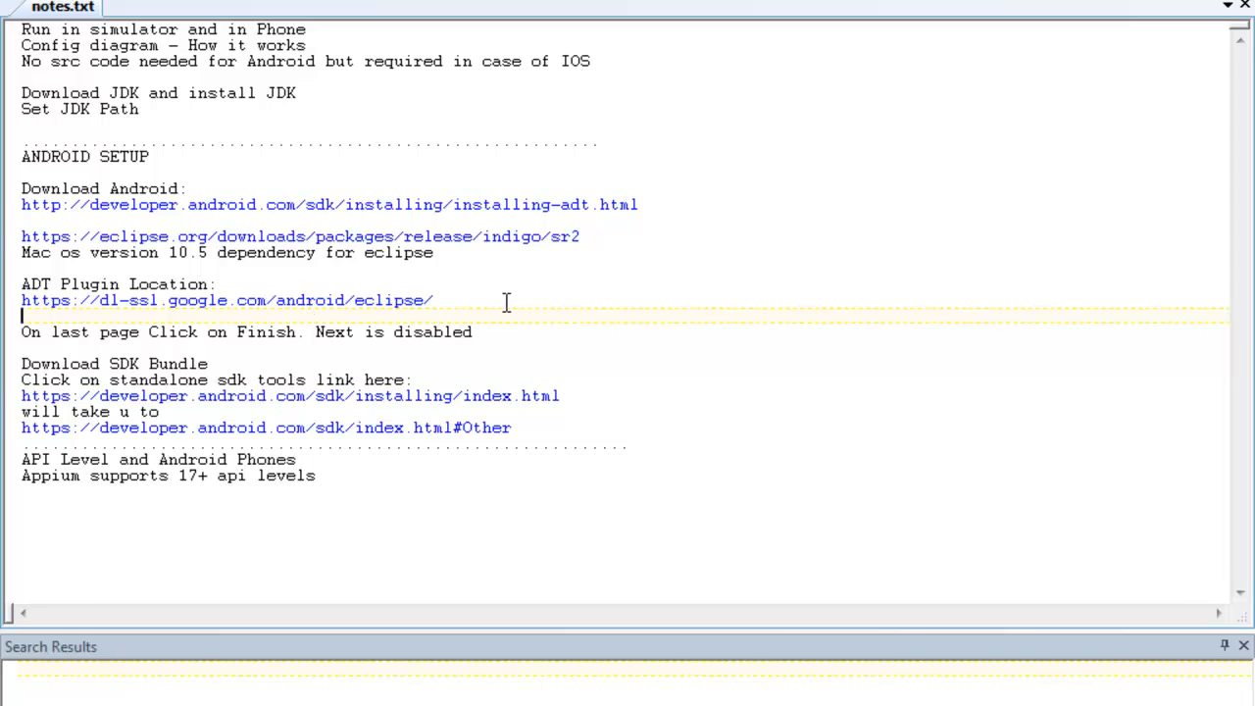
Step: Copy the installing/index.html URL and paste it on a new line below the Eclipse downloads link
drag(614, 402, 4, 402)
key(ctrl+c)
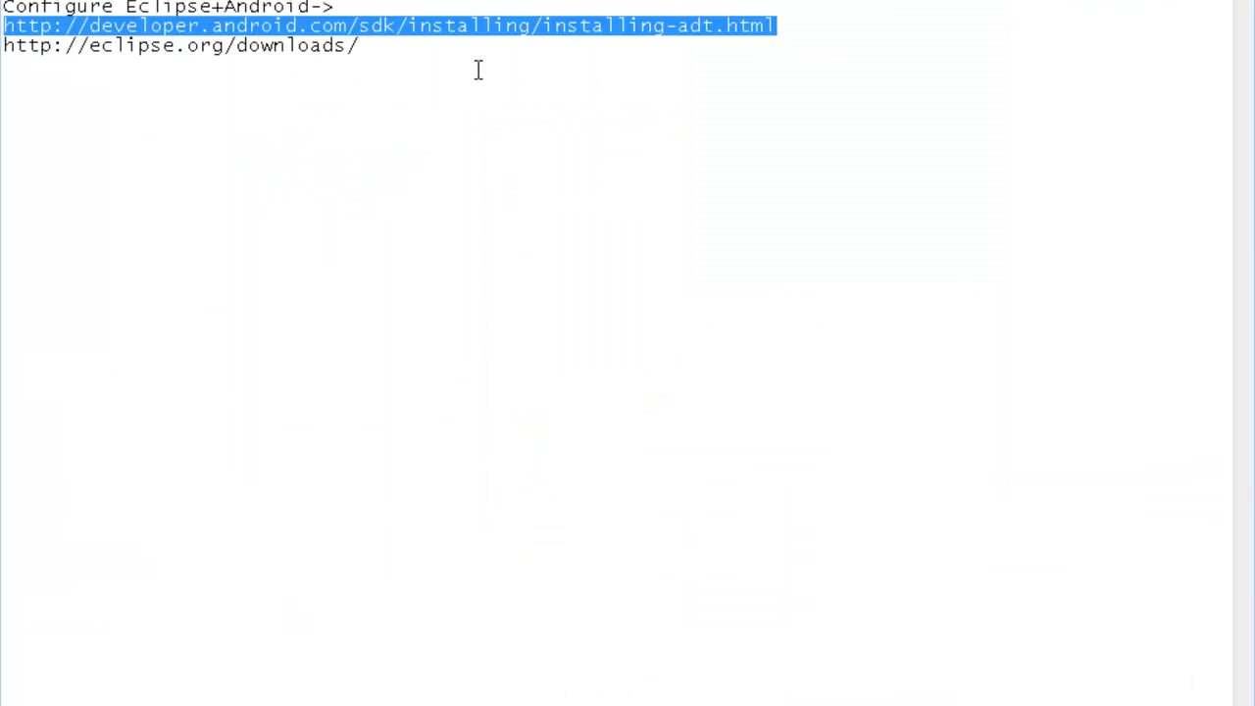
click(464, 51)
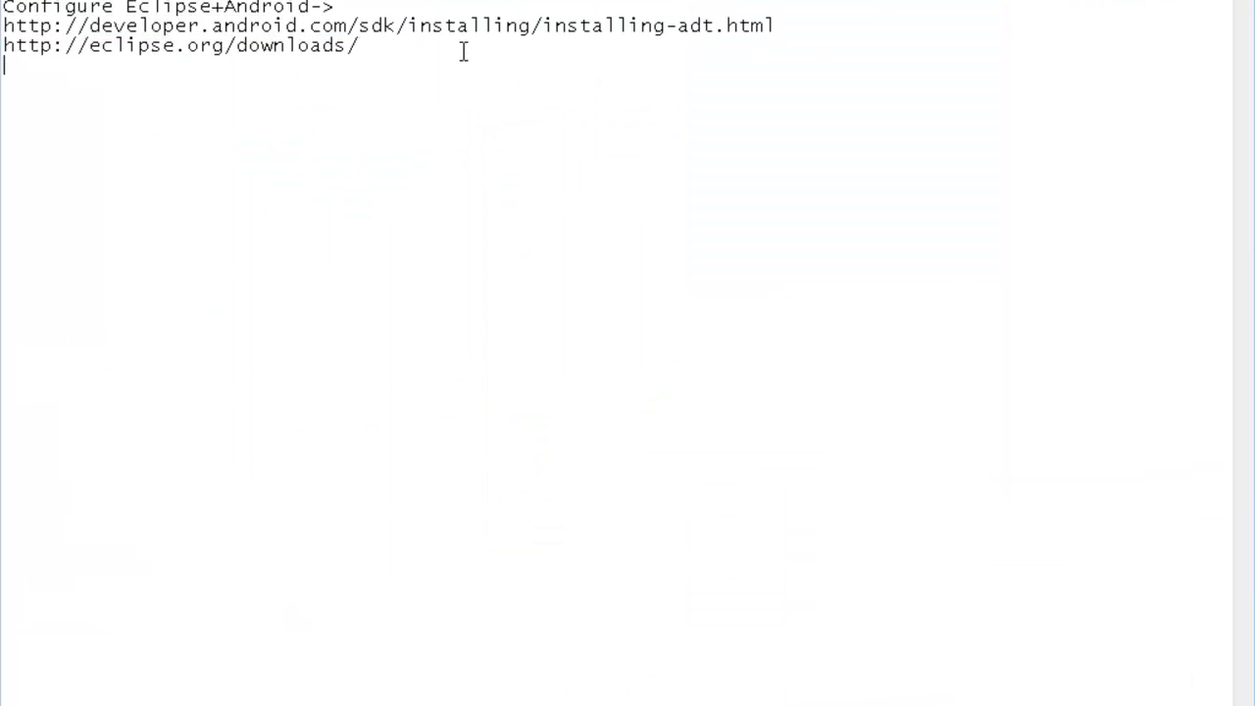
key(Return)
key(ctrl+v)
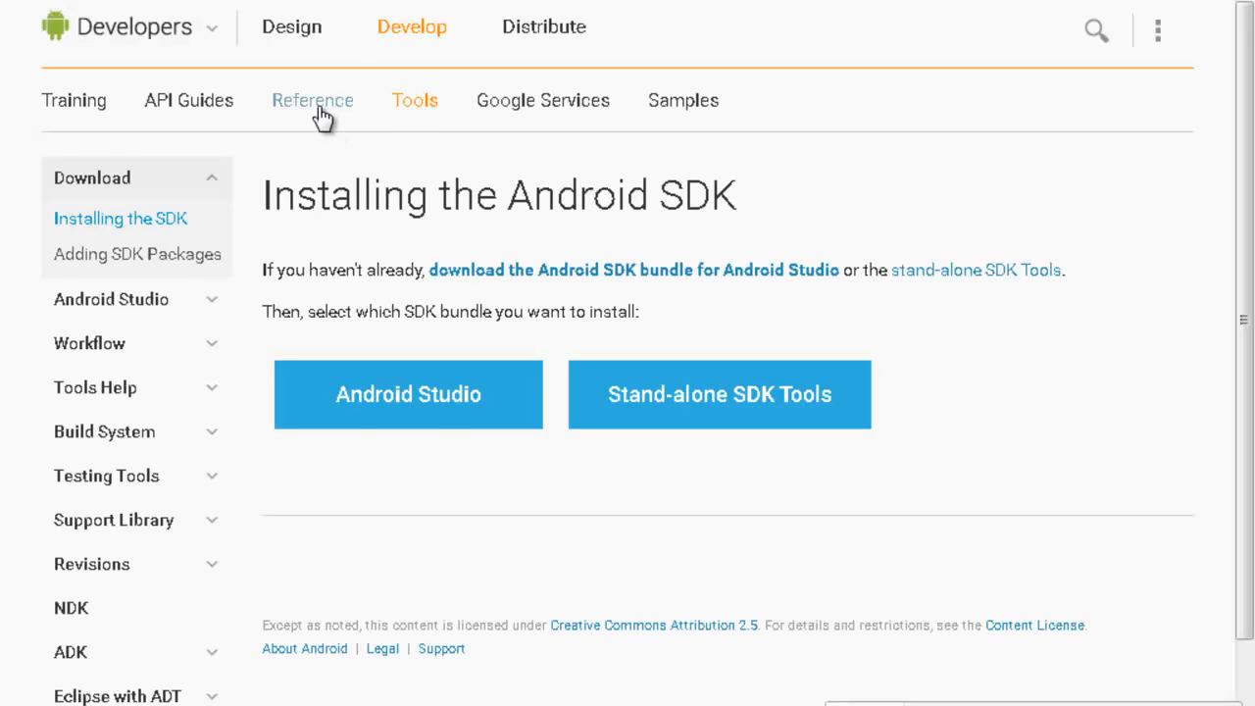
Step: Review the SDK Tools Only downloads, including android-sdk_r24.1.2-windows.zip, then open Computer from Start
drag(885, 270, 1061, 284)
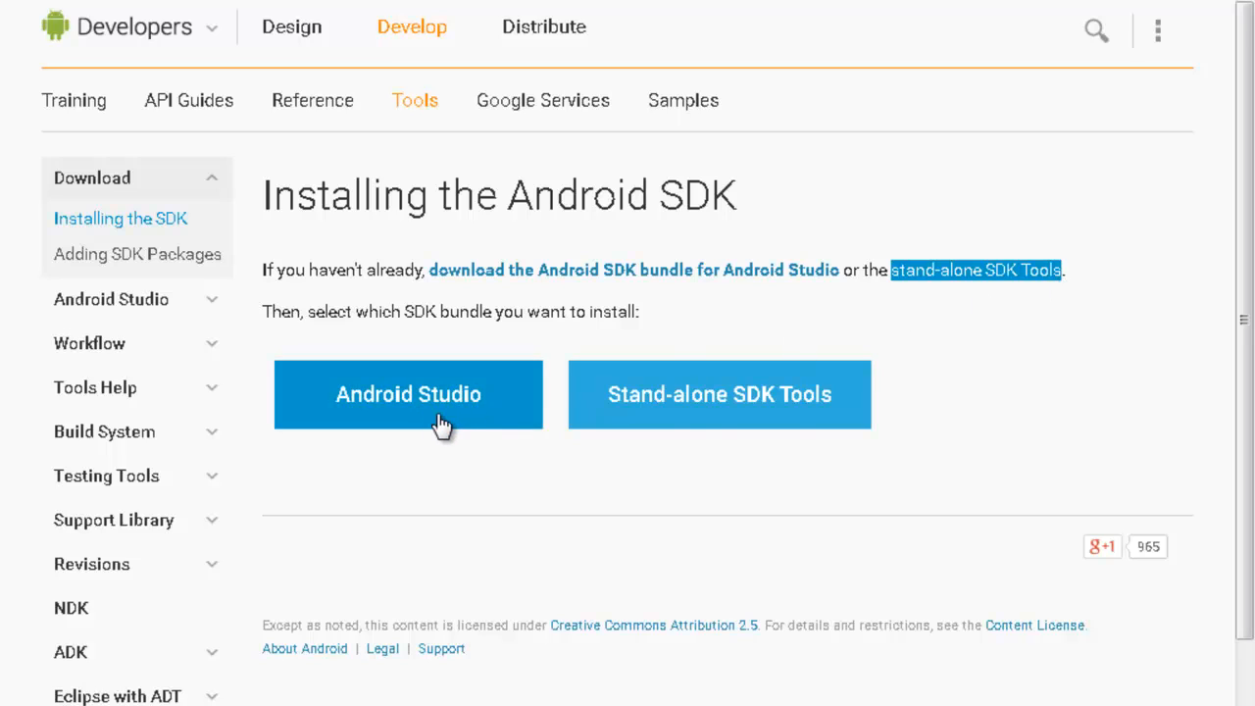
click(858, 278)
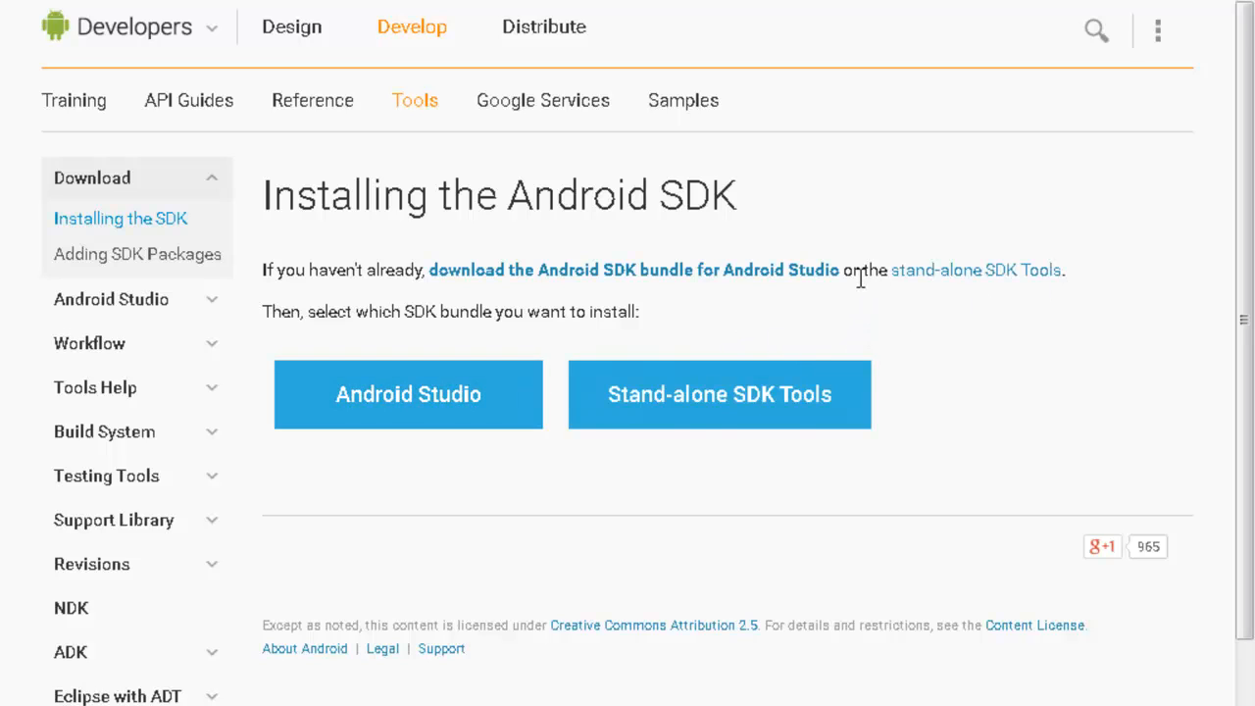
click(995, 279)
scroll(799, 304, down, 4)
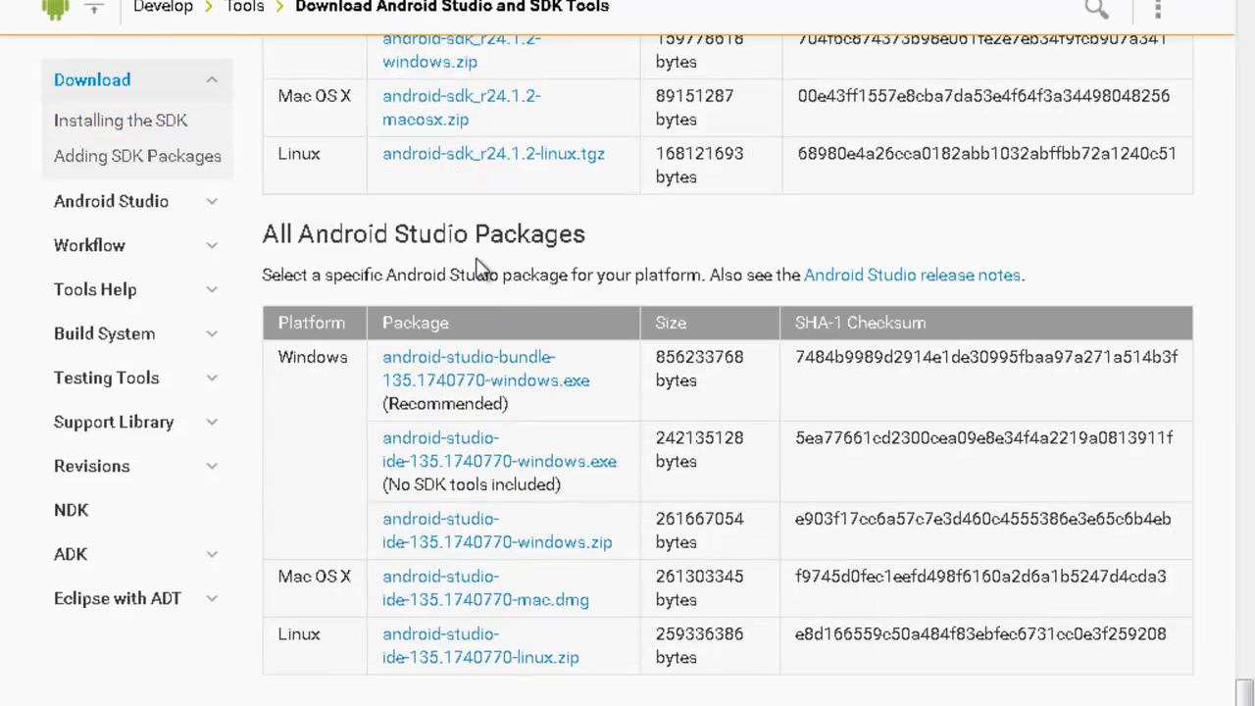
scroll(481, 265, up, 3)
drag(510, 345, 390, 329)
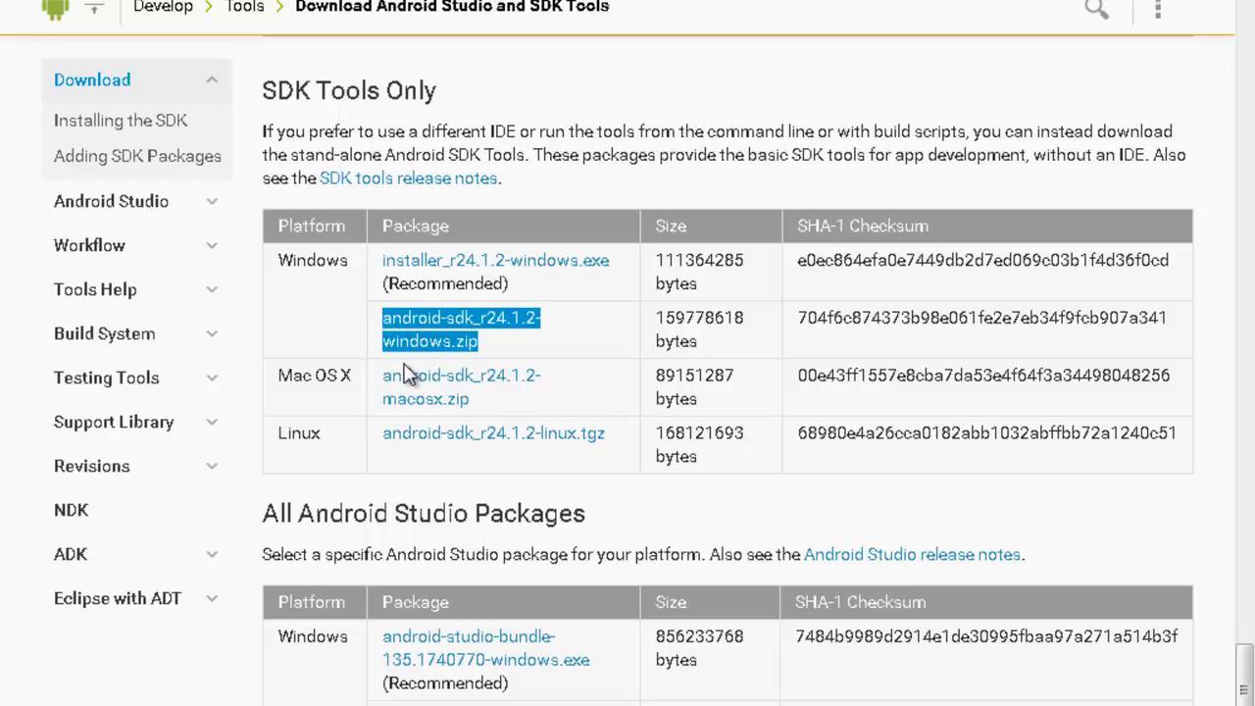
click(558, 353)
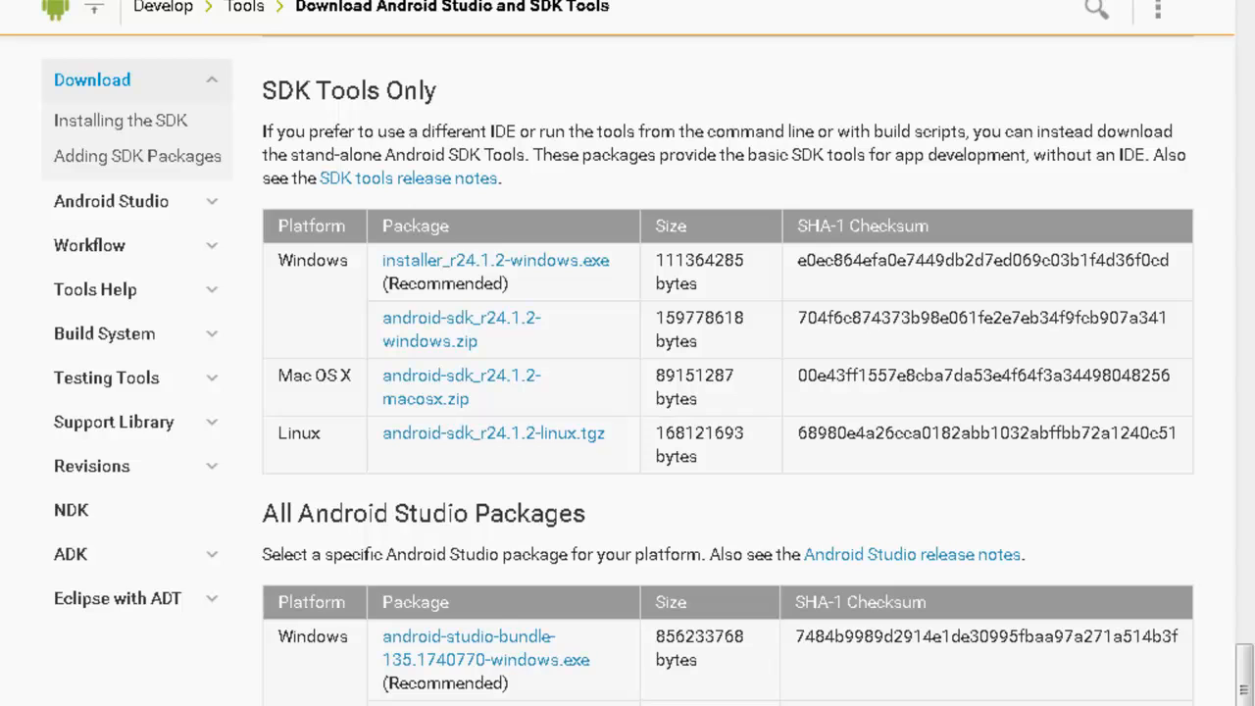
key(super)
click(365, 536)
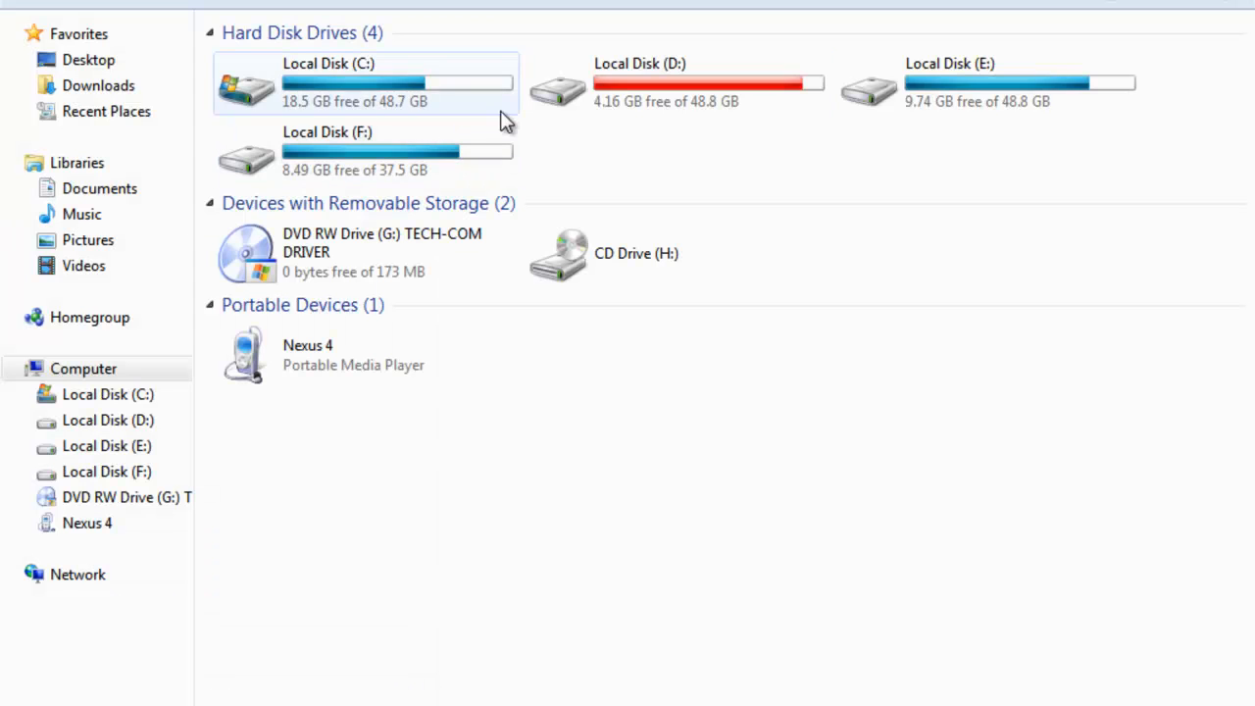
Step: Open E:\android-sdk-windows, copy its address-bar path, and show Computer's options in Start
double_click(956, 65)
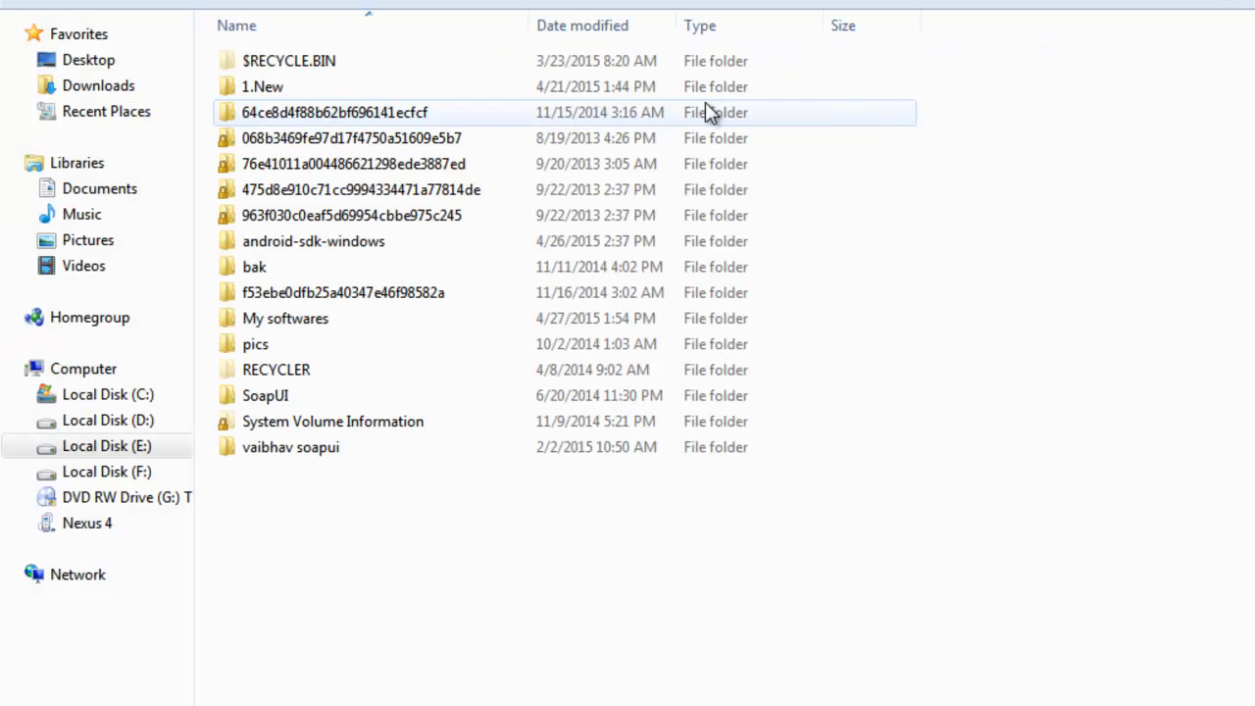
click(328, 250)
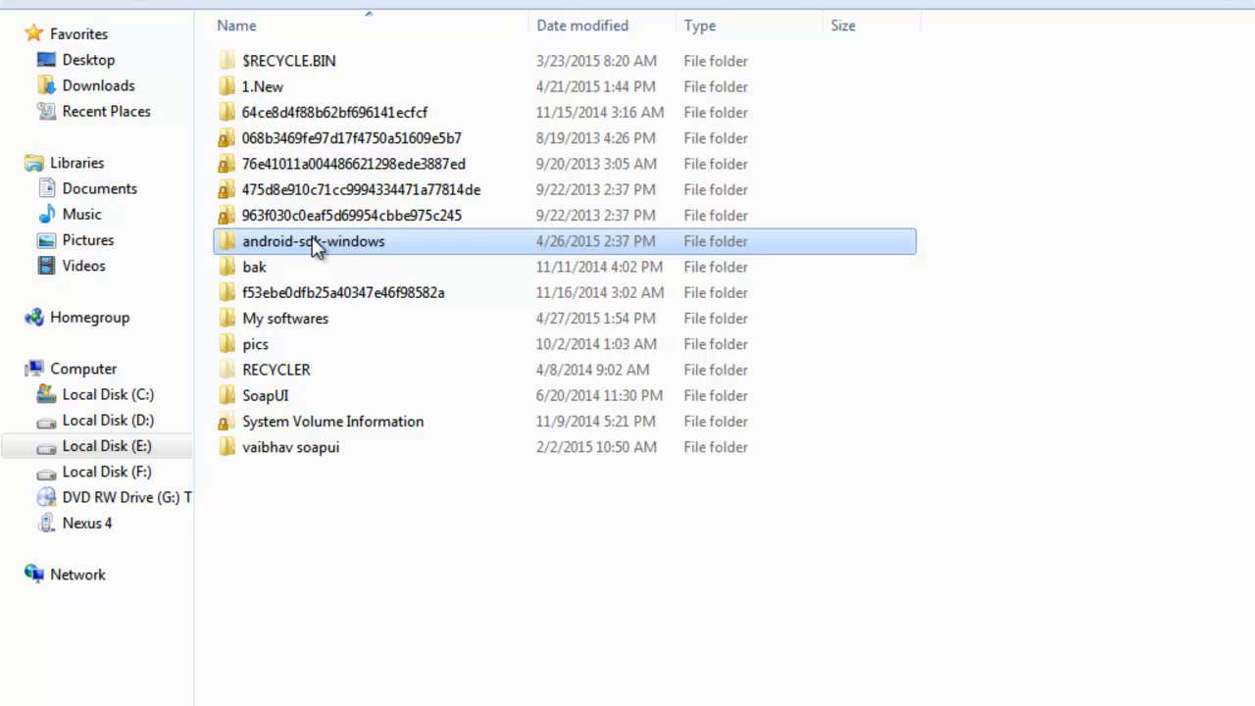
double_click(274, 245)
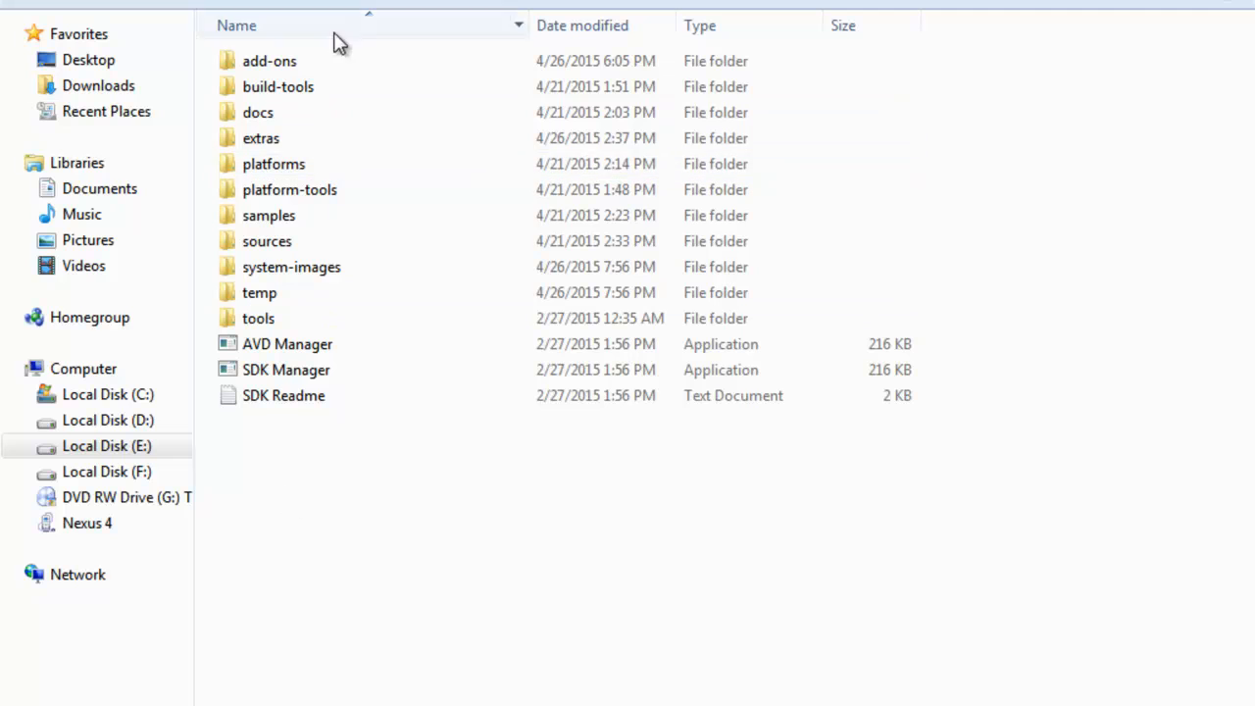
right_click(252, 0)
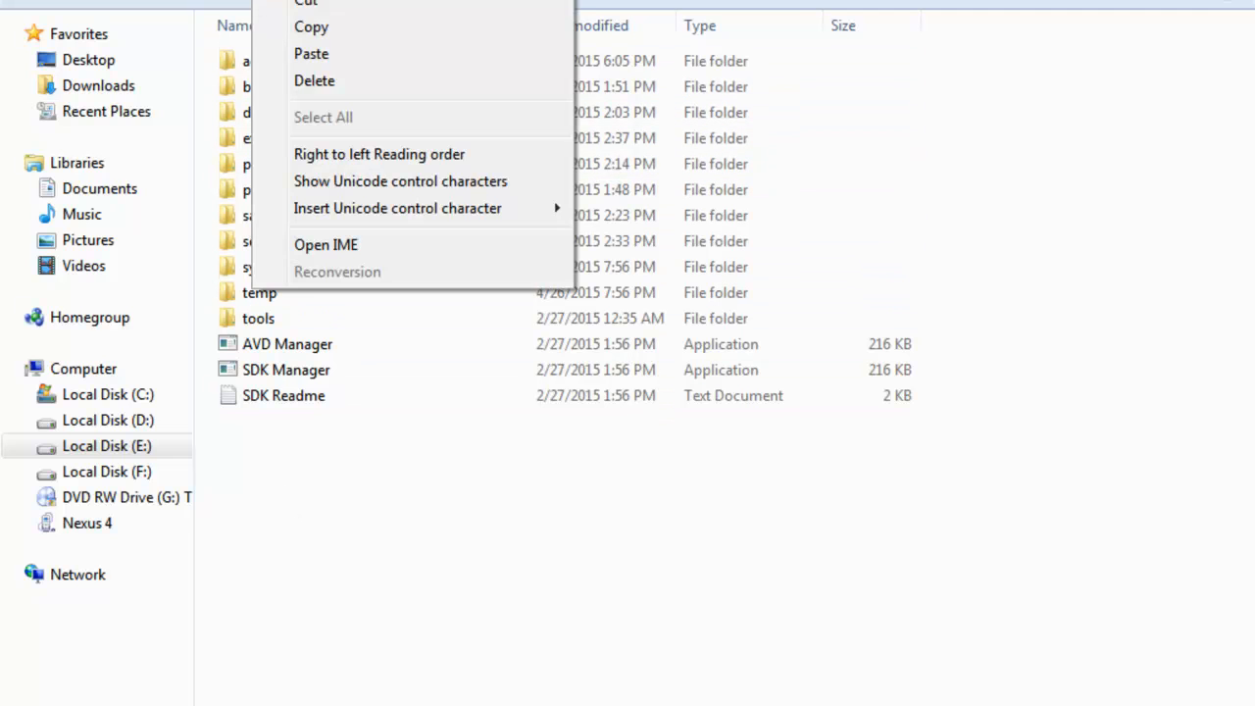
click(298, 30)
right_click(263, 0)
click(308, 31)
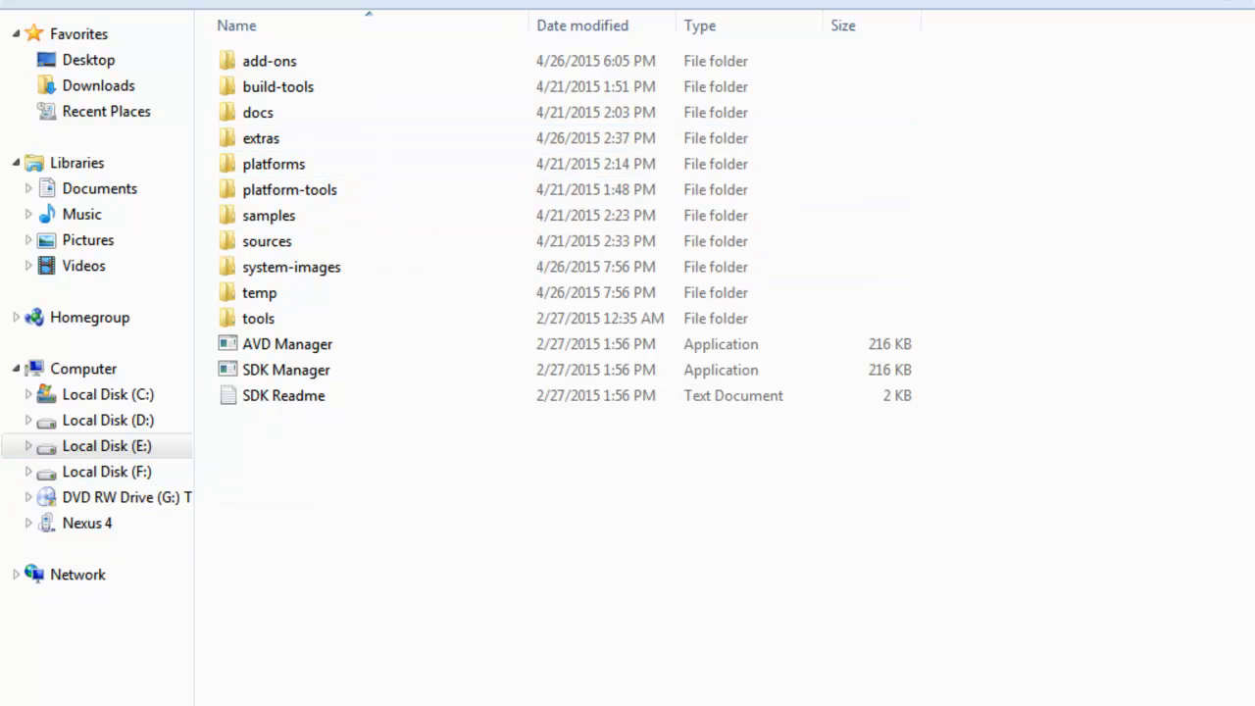
click(30, 704)
right_click(380, 539)
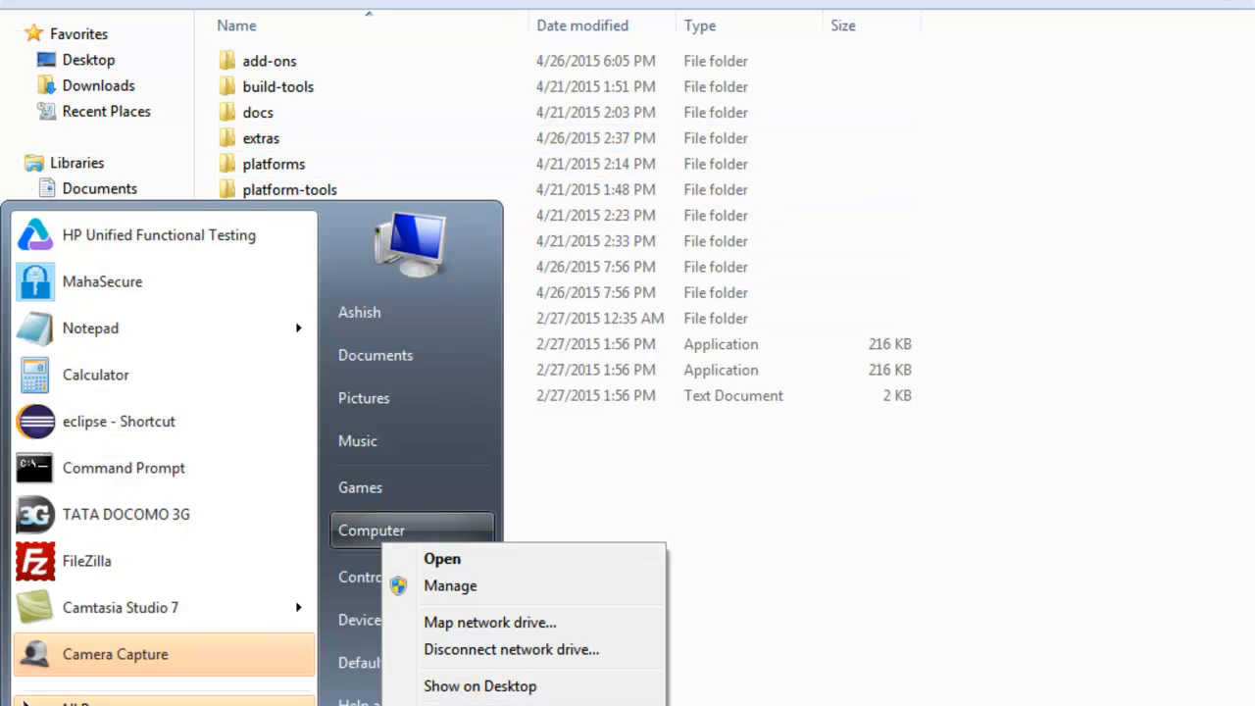
Step: Open the computer's Advanced system settings and close Eclipse's preferences without changes
click(422, 704)
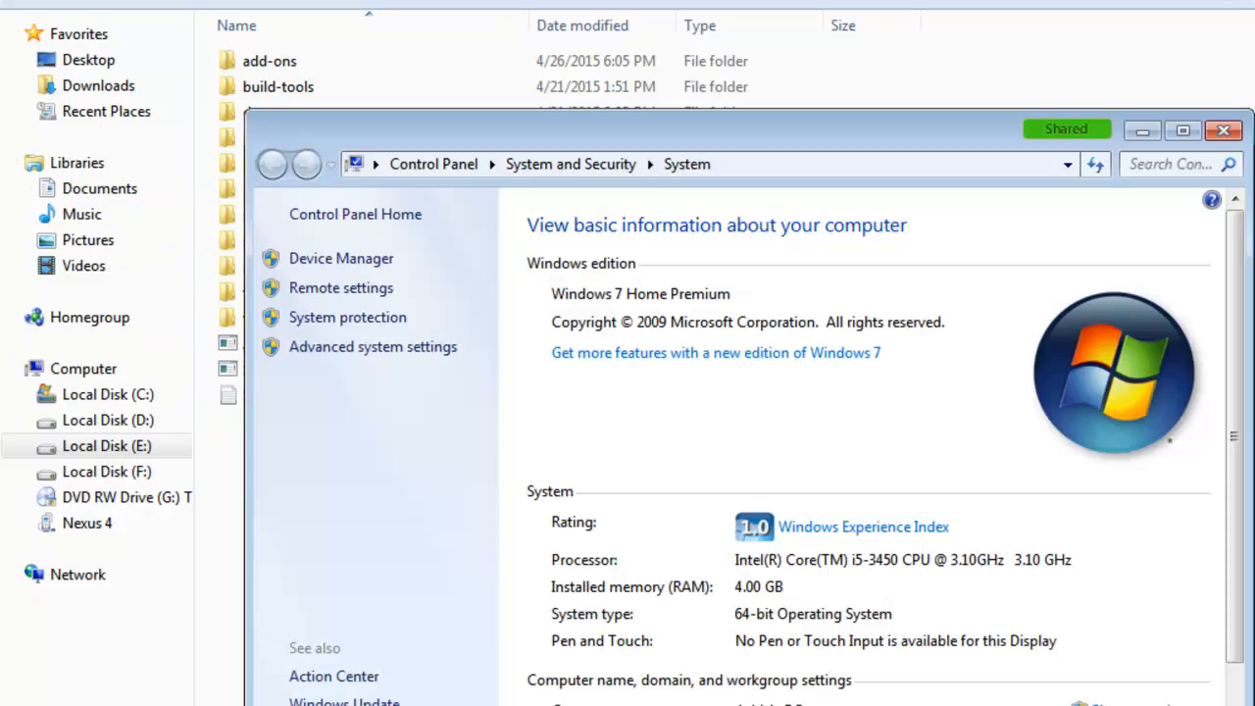
click(402, 348)
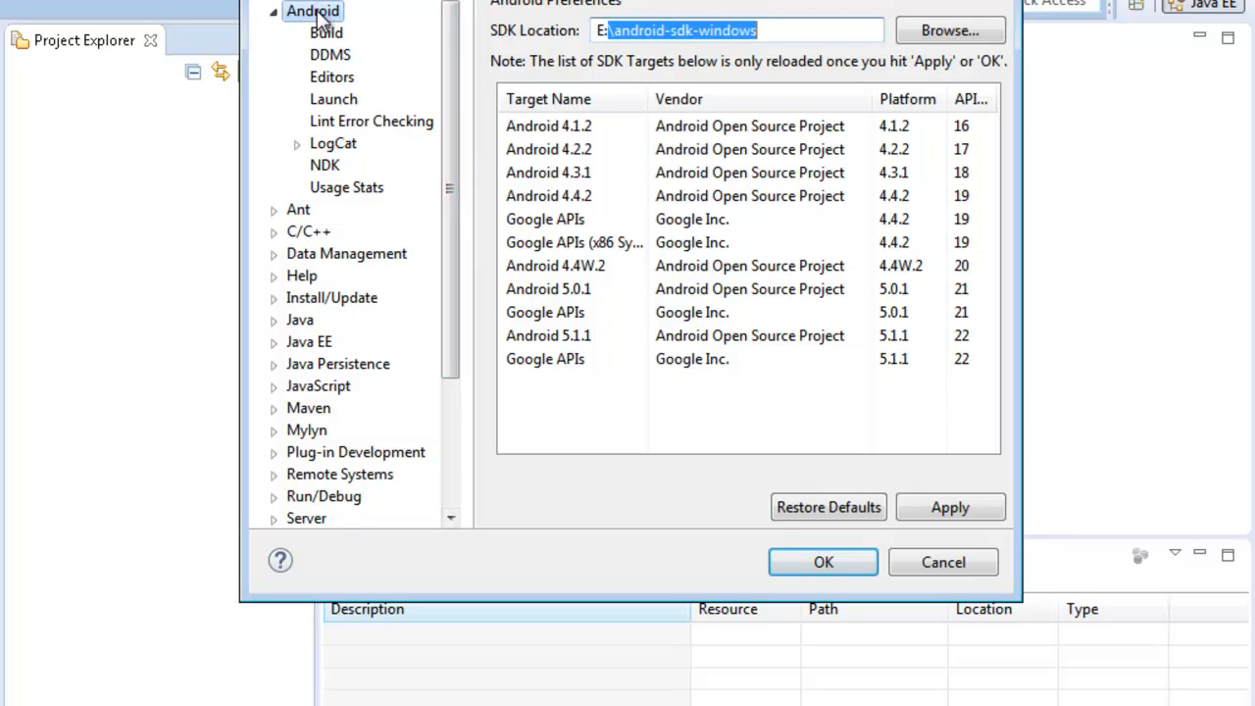
click(968, 569)
Step: Recheck the Android SDK Location in Eclipse preferences, cancel, and return to System Properties
click(290, 29)
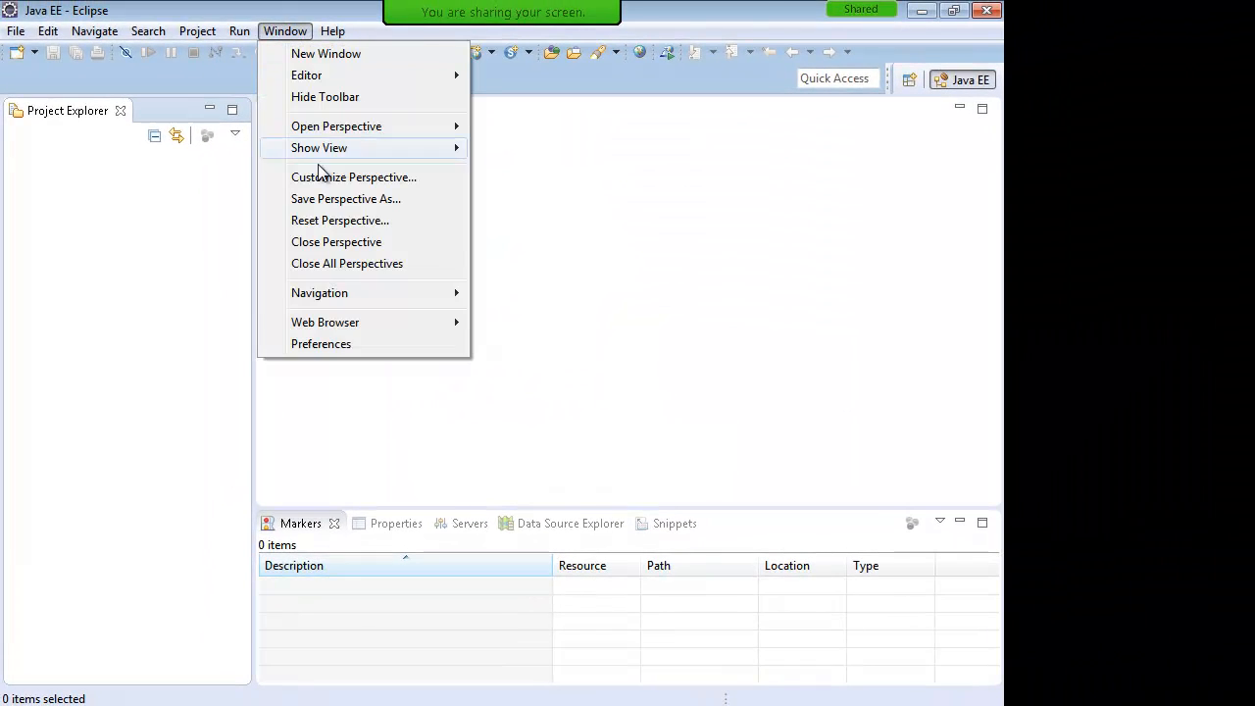
click(343, 344)
click(220, 89)
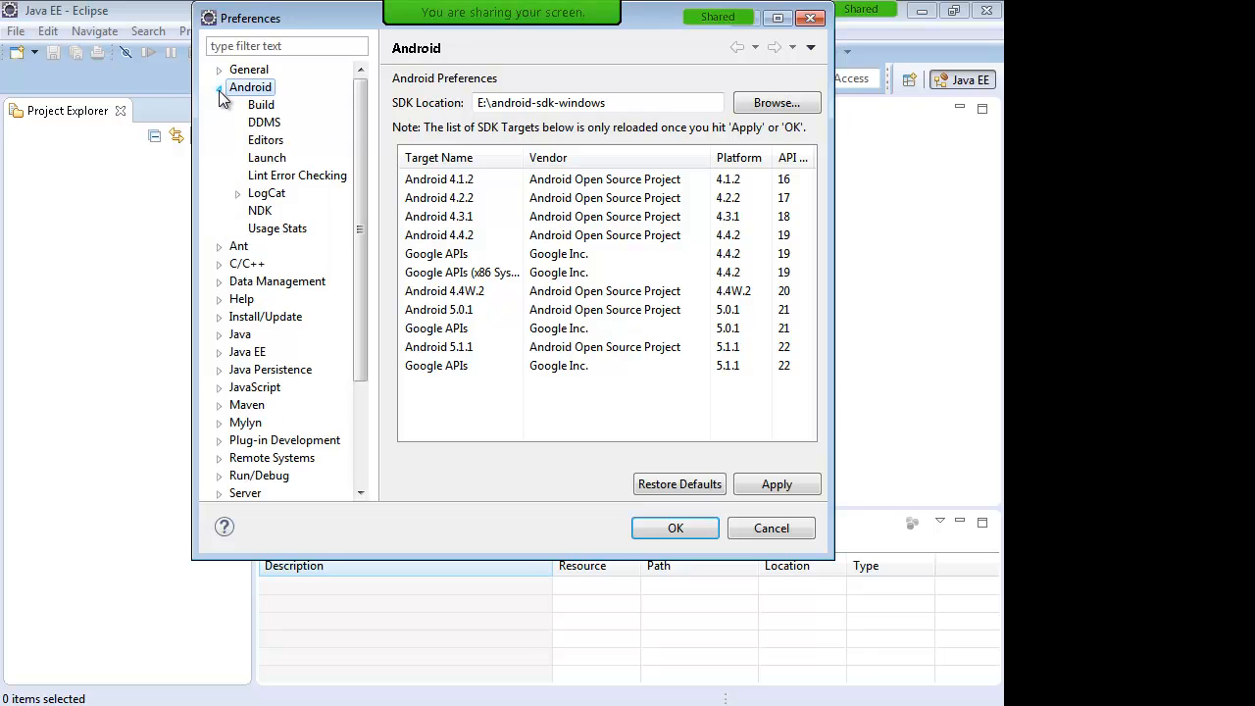
drag(637, 102, 363, 102)
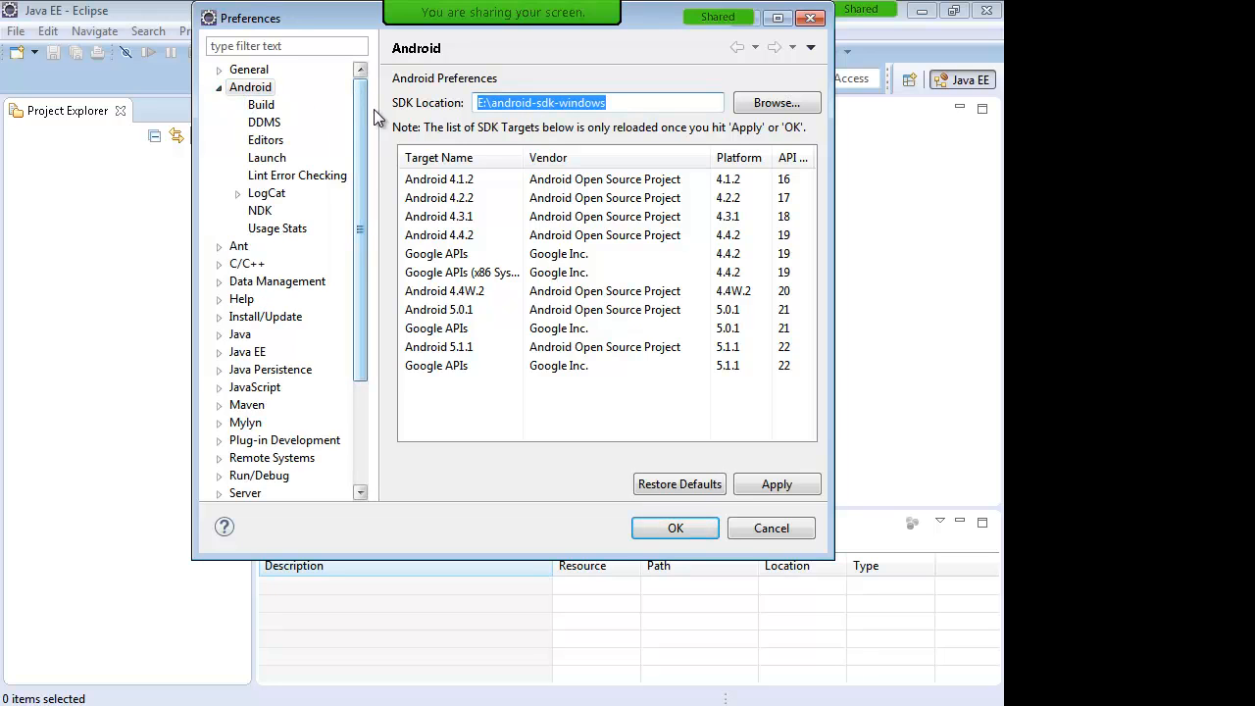
click(769, 530)
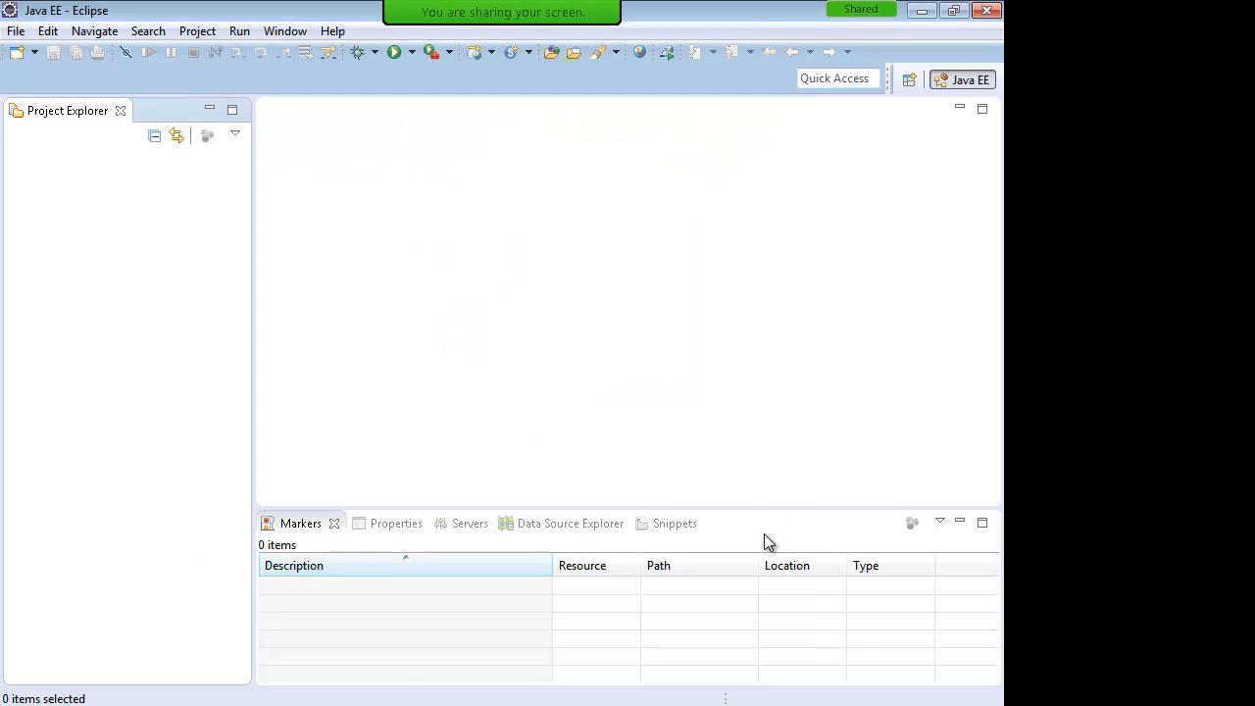
key(alt+Tab)
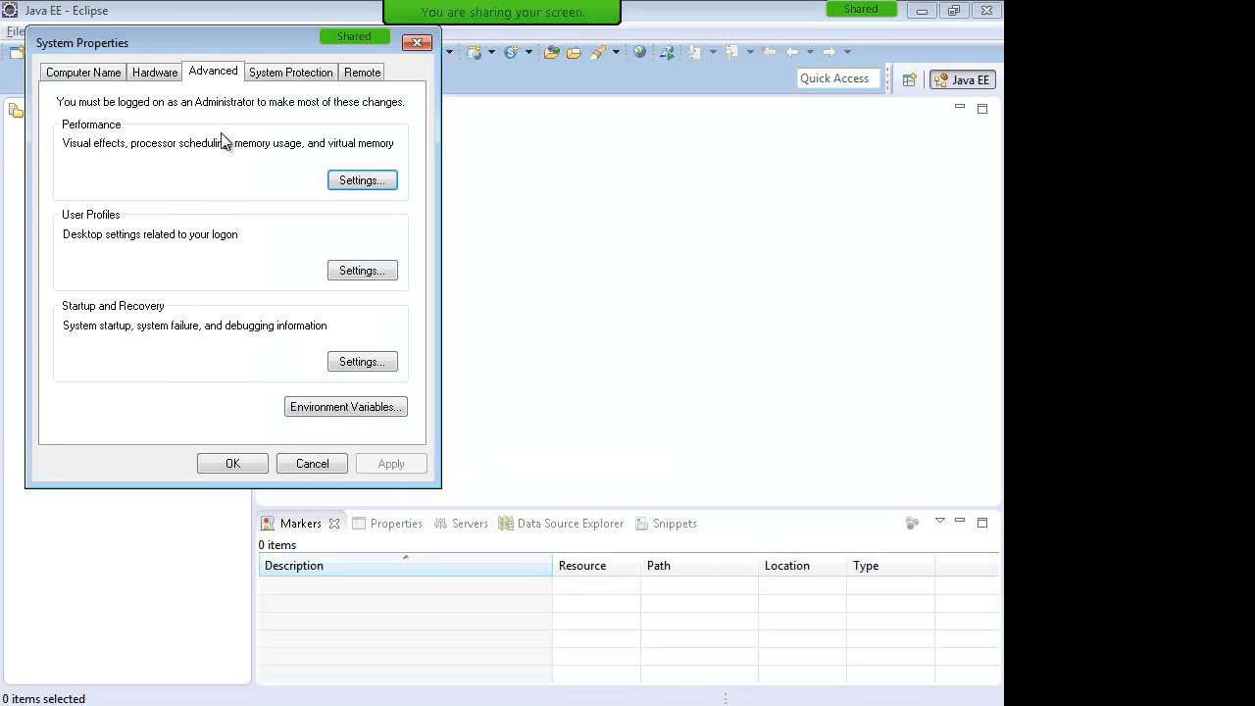
Step: Confirm ANDROID_HOME exists in Environment Variables, then cancel a duplicate ANDROID_HOME = E:\android-sdk-windows entry
click(334, 407)
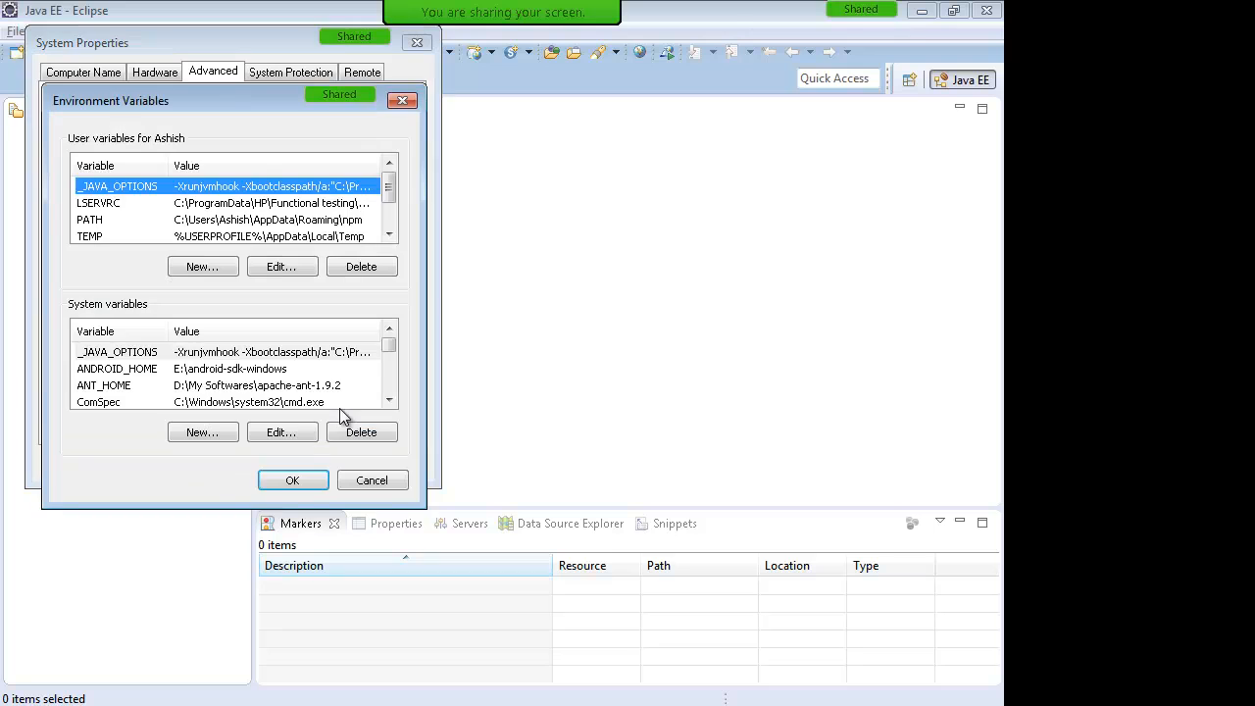
click(199, 369)
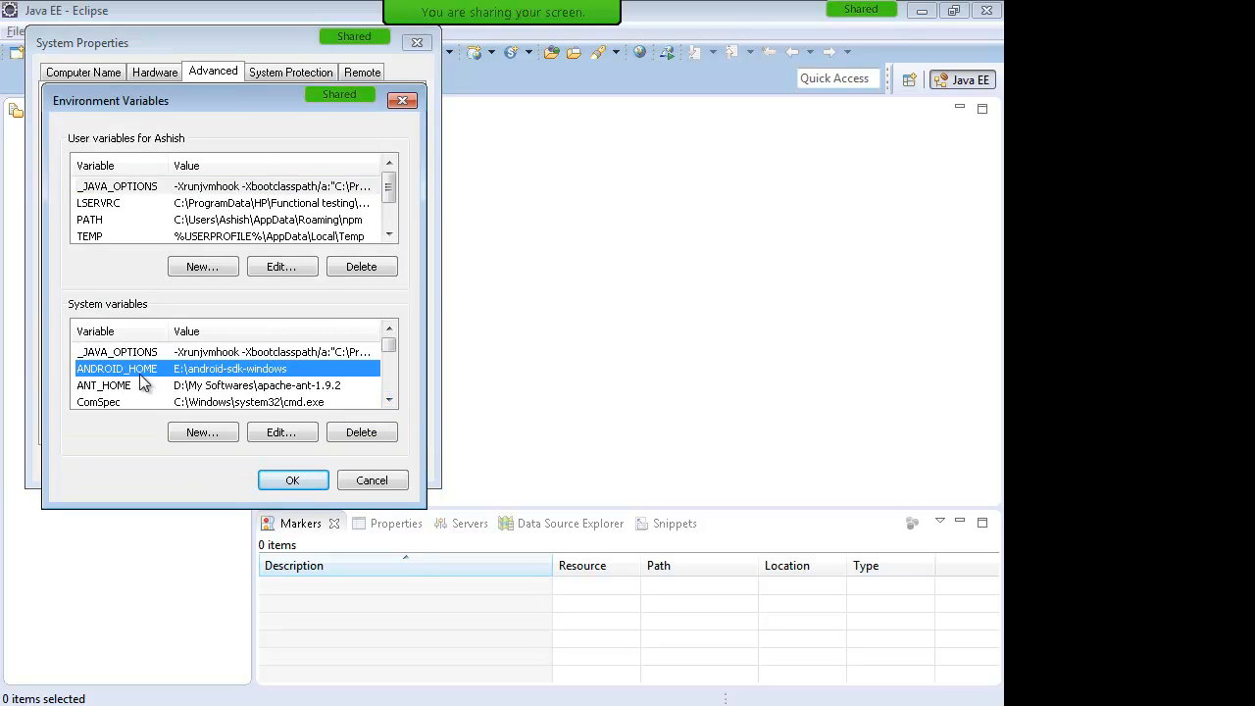
click(202, 433)
text(ANDERO)
key(BackSpace)
key(BackSpace)
key(BackSpace)
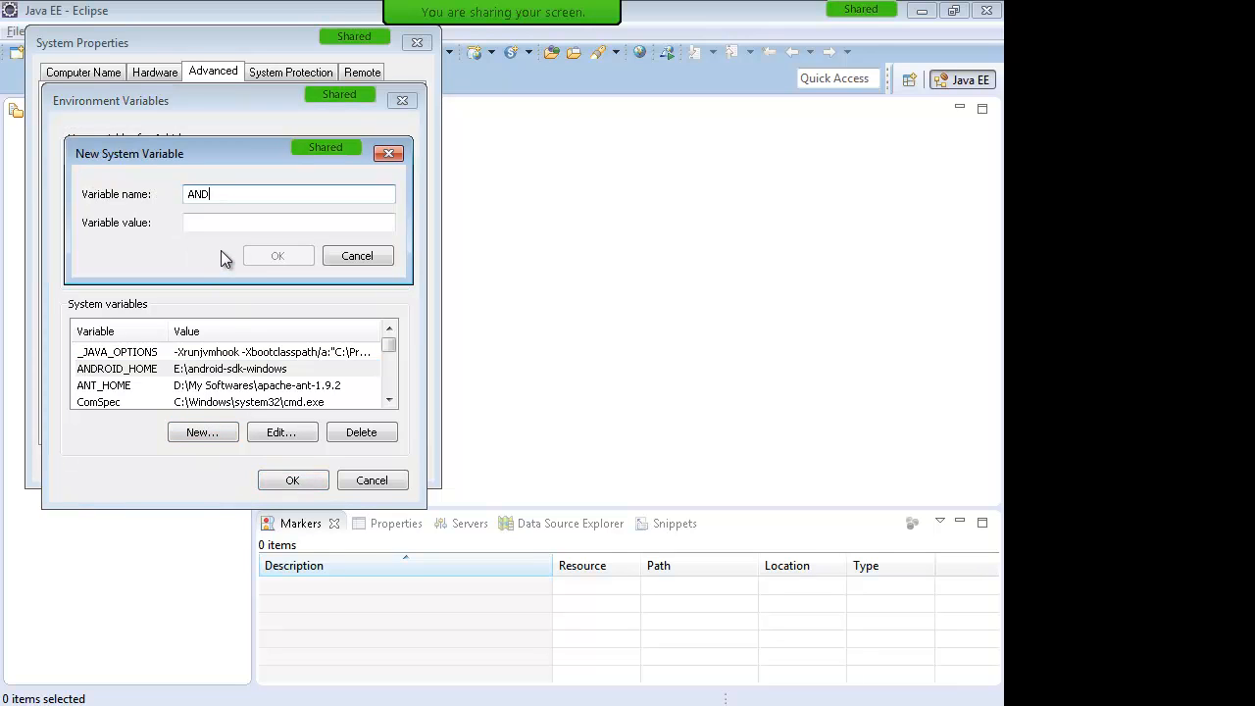
text(ROID_HOME)
key(Tab)
key(ctrl+v)
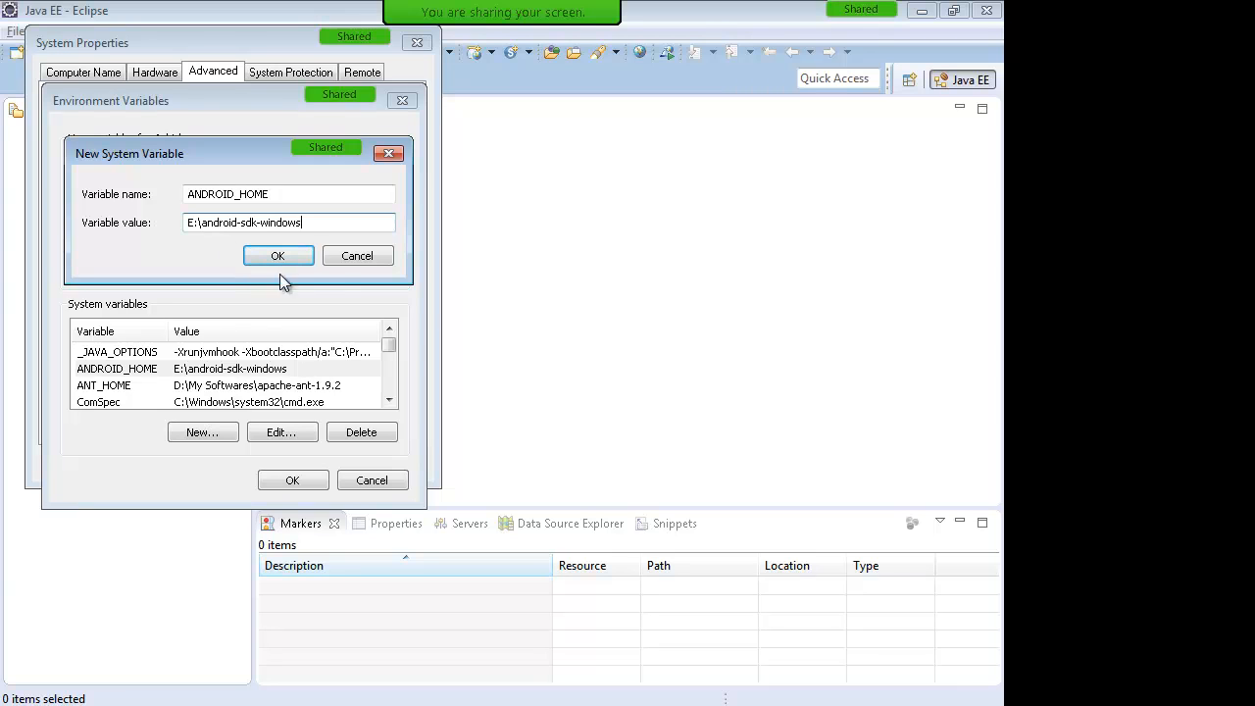
click(366, 258)
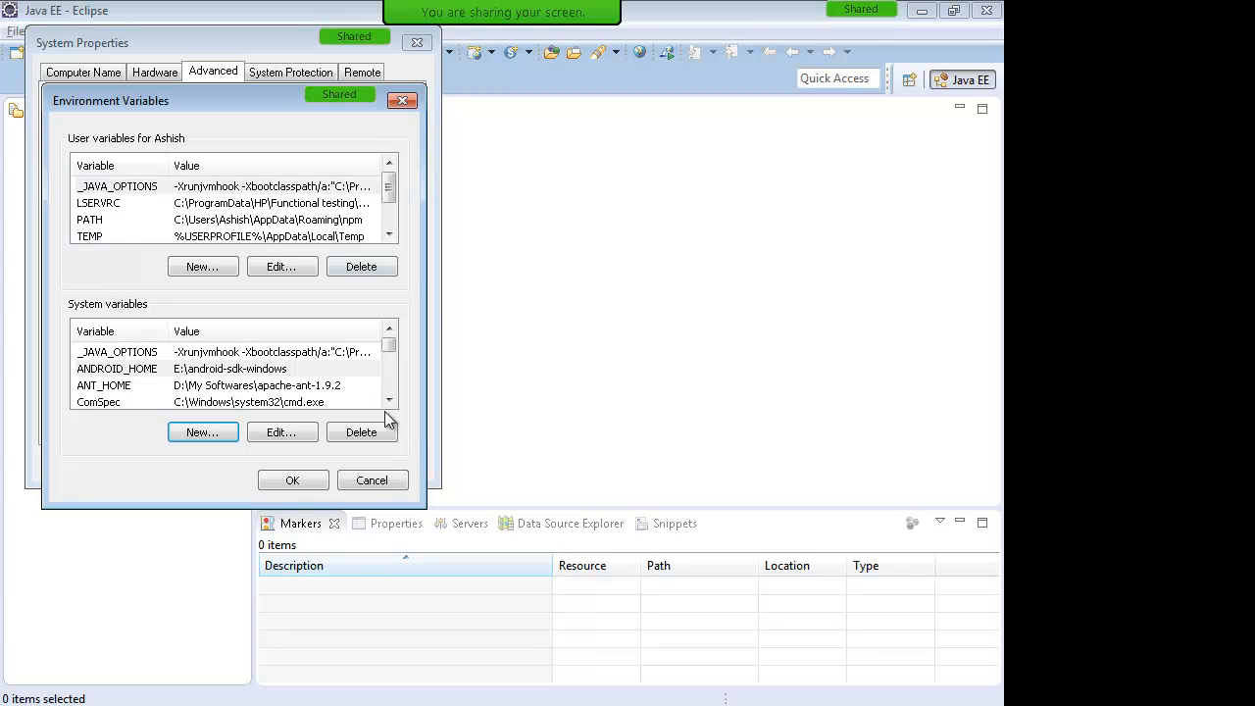
Step: Select the system Path variable and open it for editing
click(389, 403)
click(389, 403)
click(389, 403)
double_click(389, 403)
click(389, 403)
click(389, 403)
click(389, 403)
click(389, 403)
click(378, 402)
click(389, 402)
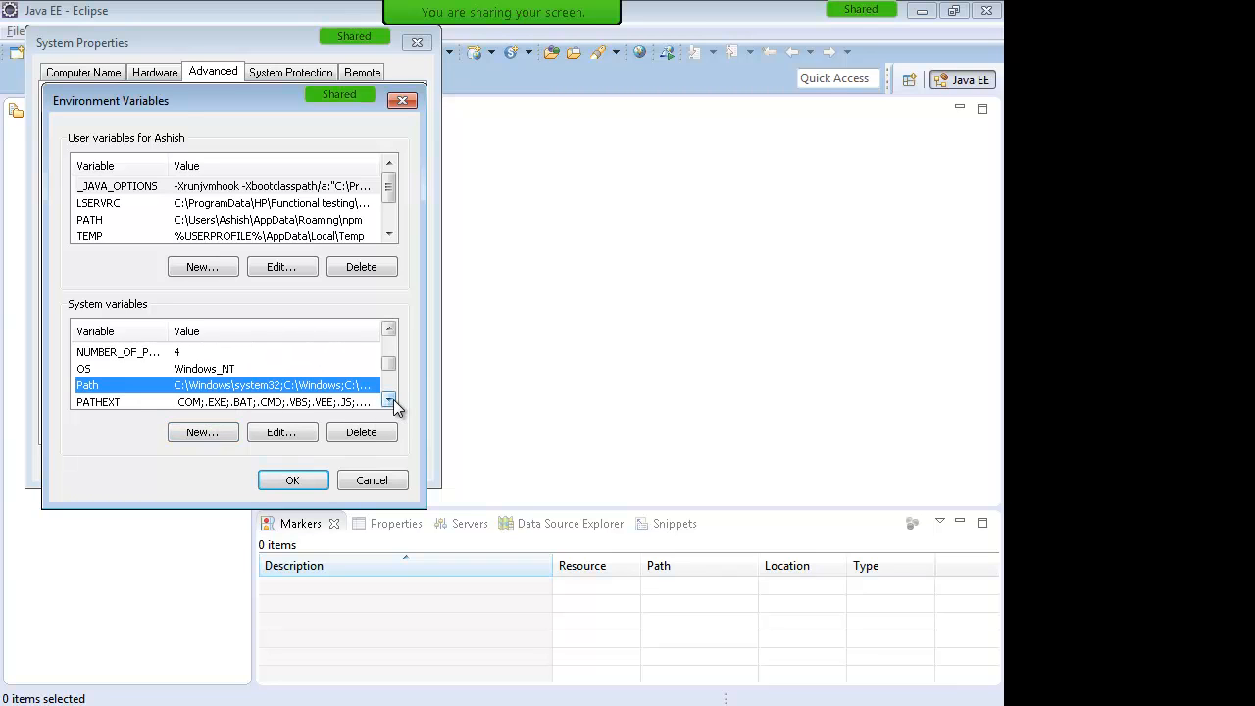
click(390, 402)
click(298, 436)
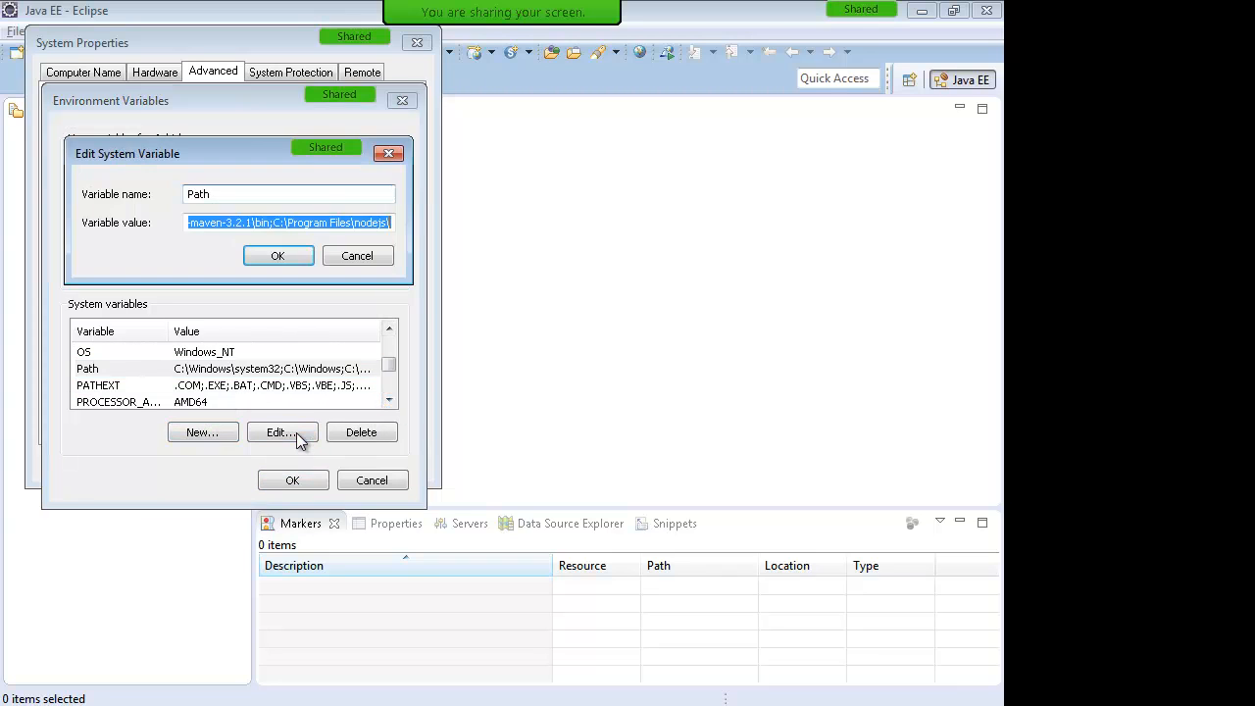
Step: Append ';%ANDROID_HOME%\tools;' to the end of the Path value
click(288, 223)
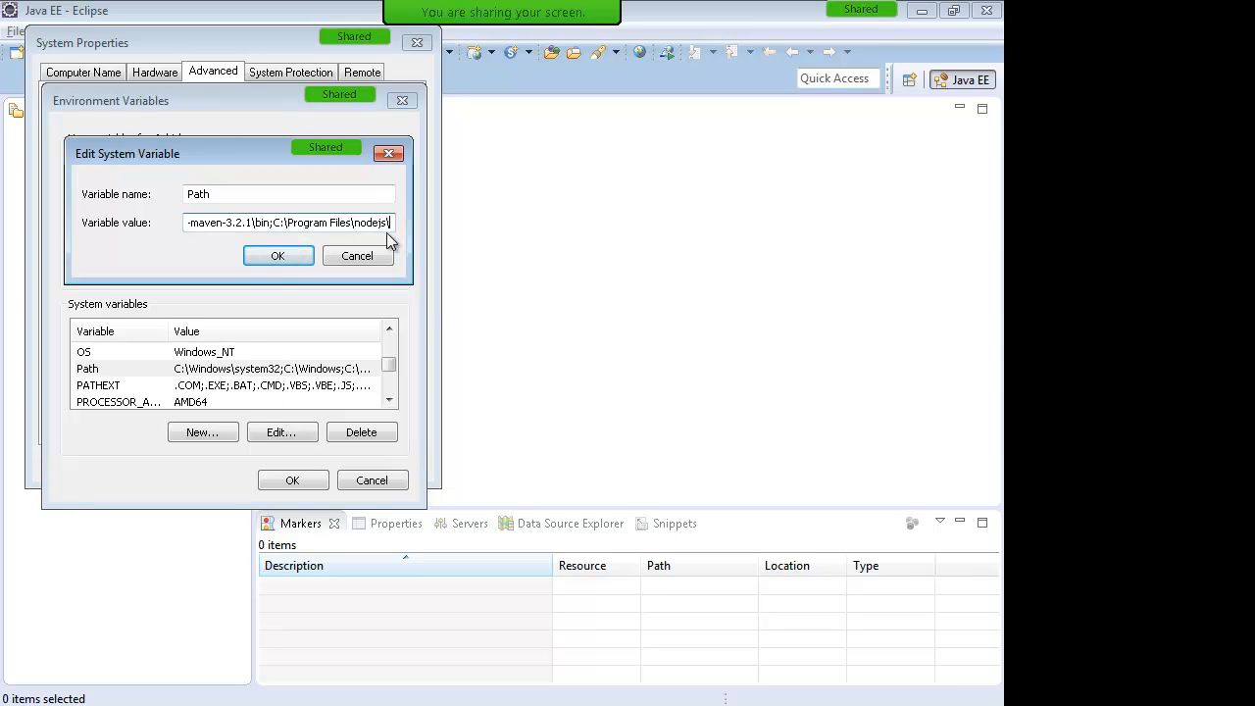
text(;)
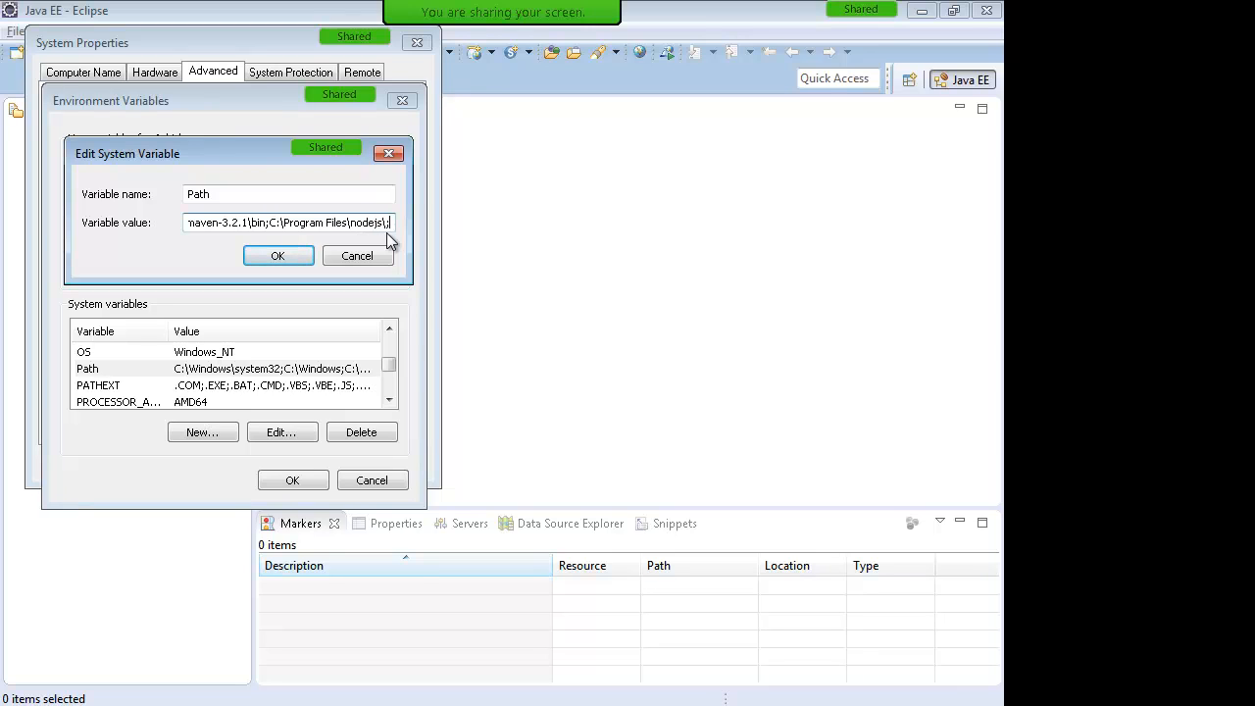
key(ctrl+v)
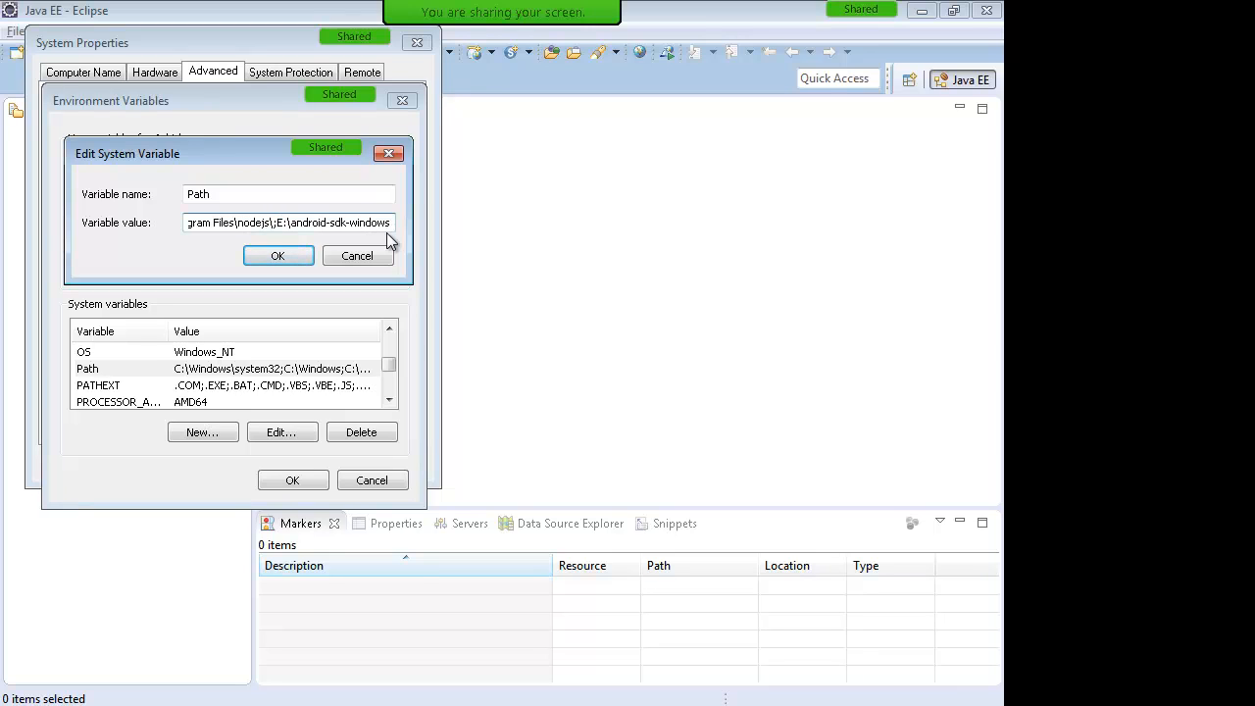
key(shift+Left)
key(shift+Left)
key(shift+Left)
key(shift+Left)
key(shift+Left)
key(shift+Left)
key(shift+Left)
key(shift+Left)
key(shift+Left)
key(shift+Left)
key(shift+Left)
key(shift+Left)
key(shift+Left)
key(Right)
text(\tool)
key(BackSpace)
key(BackSpace)
key(BackSpace)
text(ools)
key(BackSpace)
key(BackSpace)
key(BackSpace)
key(BackSpace)
key(BackSpace)
key(BackSpace)
key(BackSpace)
key(BackSpace)
key(BackSpace)
key(BackSpace)
key(BackSpace)
key(BackSpace)
key(BackSpace)
key(BackSpace)
key(BackSpace)
key(BackSpace)
key(BackSpace)
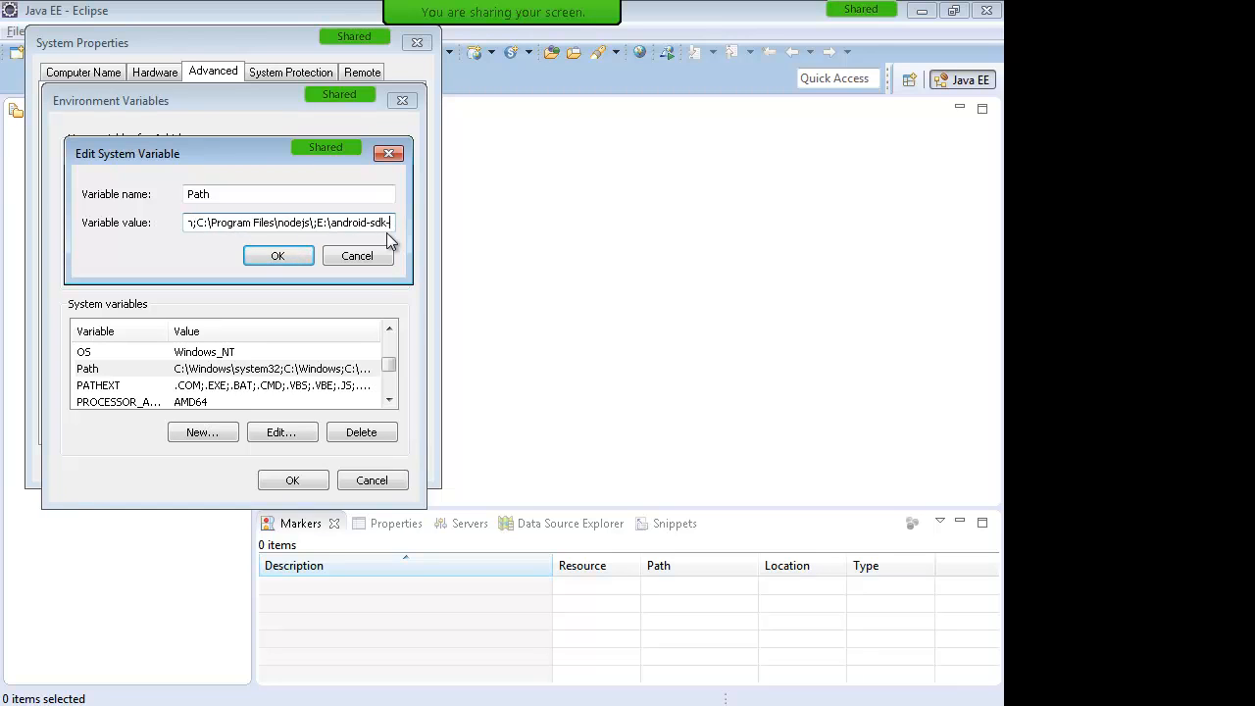
key(BackSpace)
key(BackSpace)
key(BackSpace)
key(BackSpace)
key(BackSpace)
key(BackSpace)
key(BackSpace)
key(BackSpace)
key(BackSpace)
key(BackSpace)
key(BackSpace)
text(%ANDROID_H)
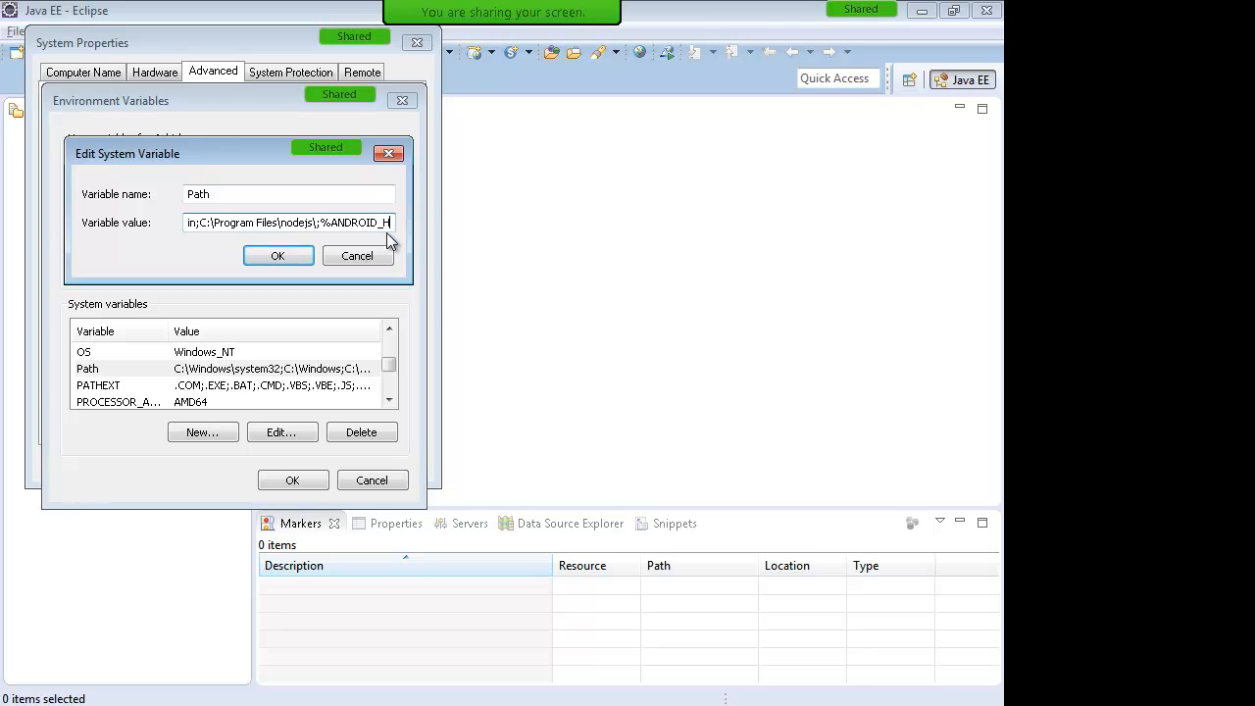
text(OME%\t)
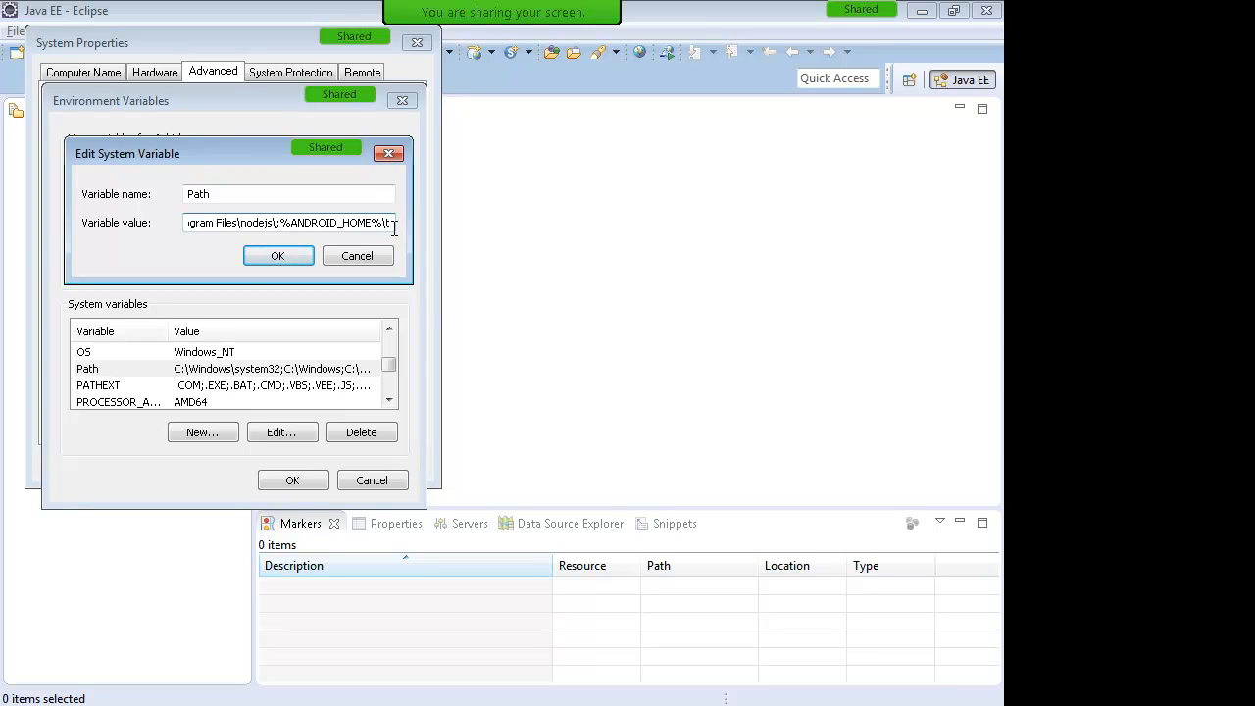
text(	ools)
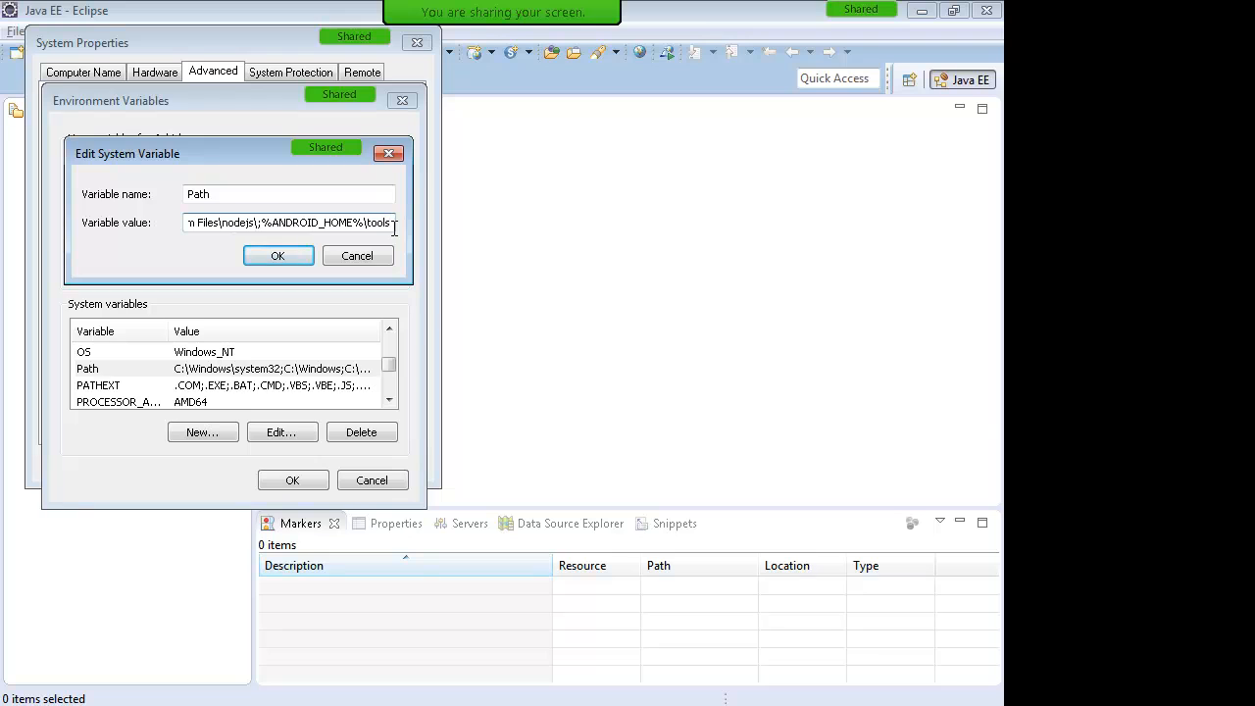
text(;)
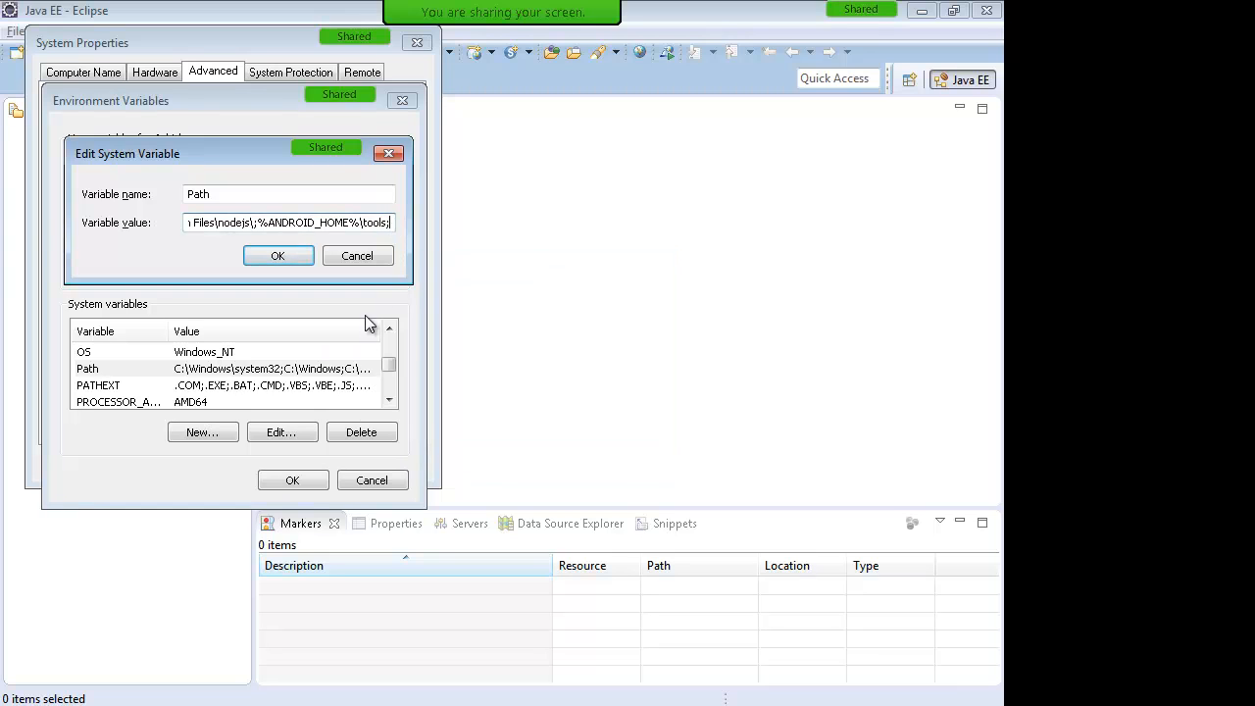
Step: Check the SDK folder, review existing %ANDROID_HOME% entries, and add %ANDROID_HOME%\platform to Path
key(alt+Tab)
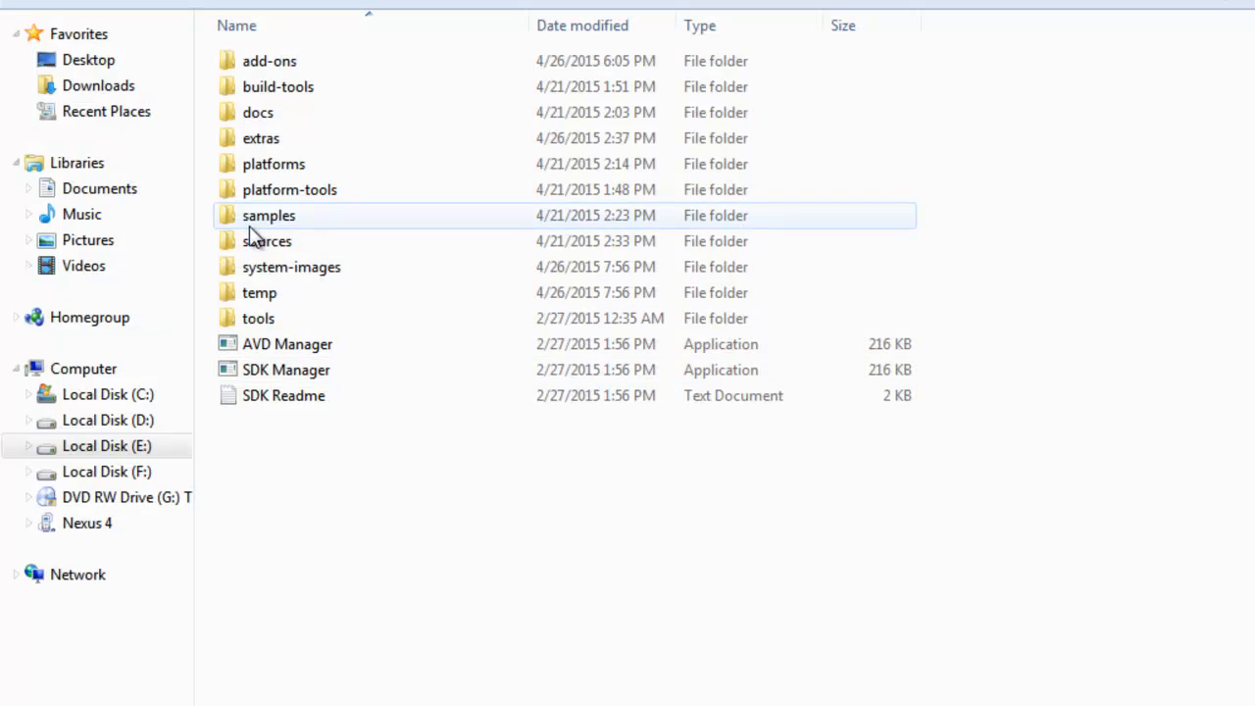
click(260, 317)
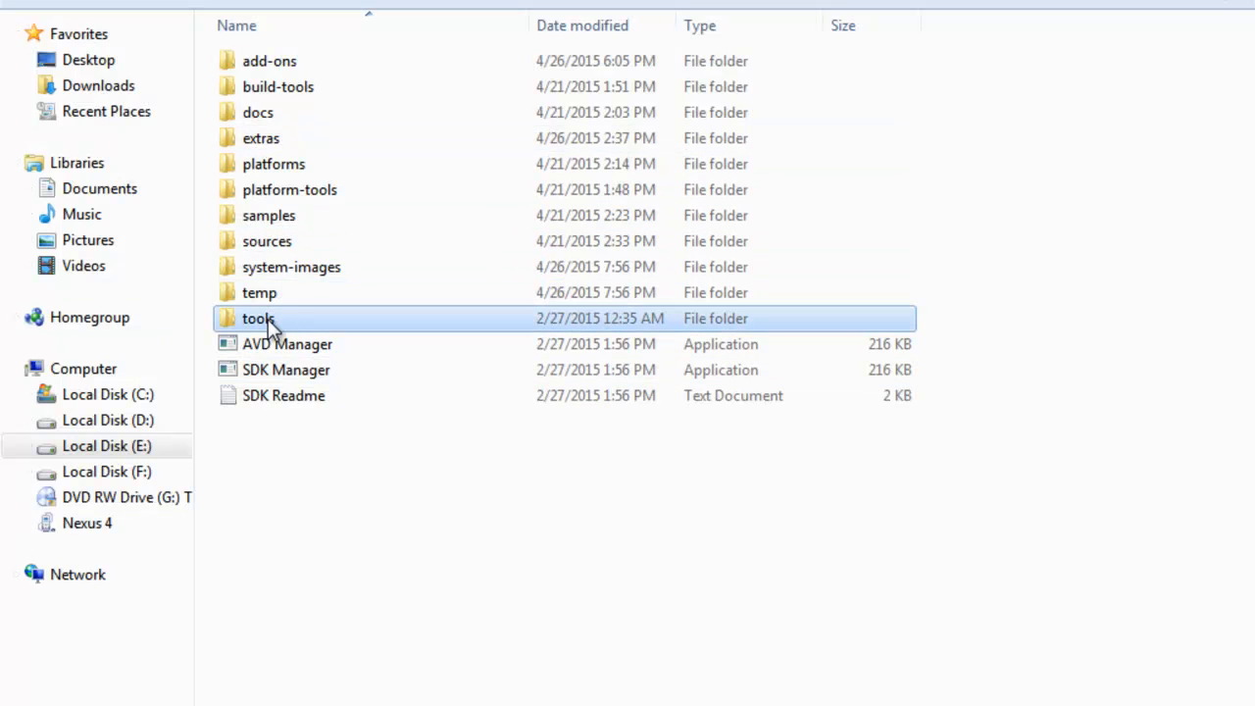
key(alt+Tab)
drag(371, 185, 520, 191)
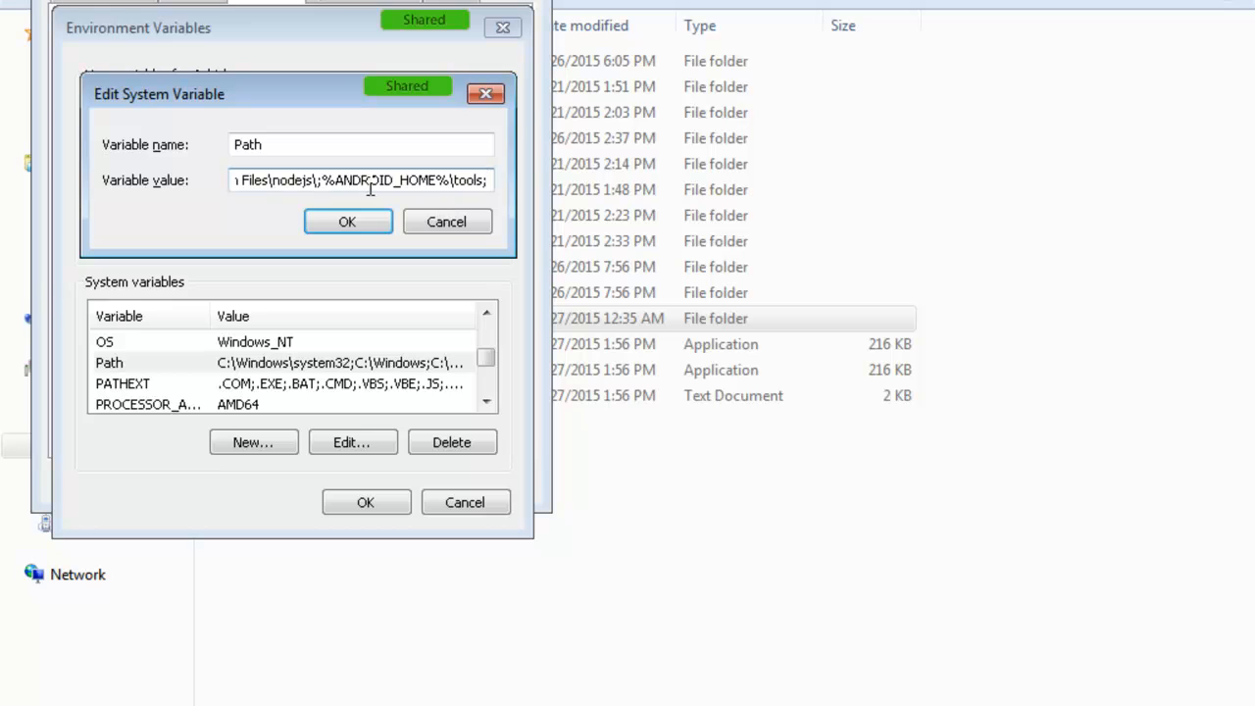
drag(427, 225, 294, 225)
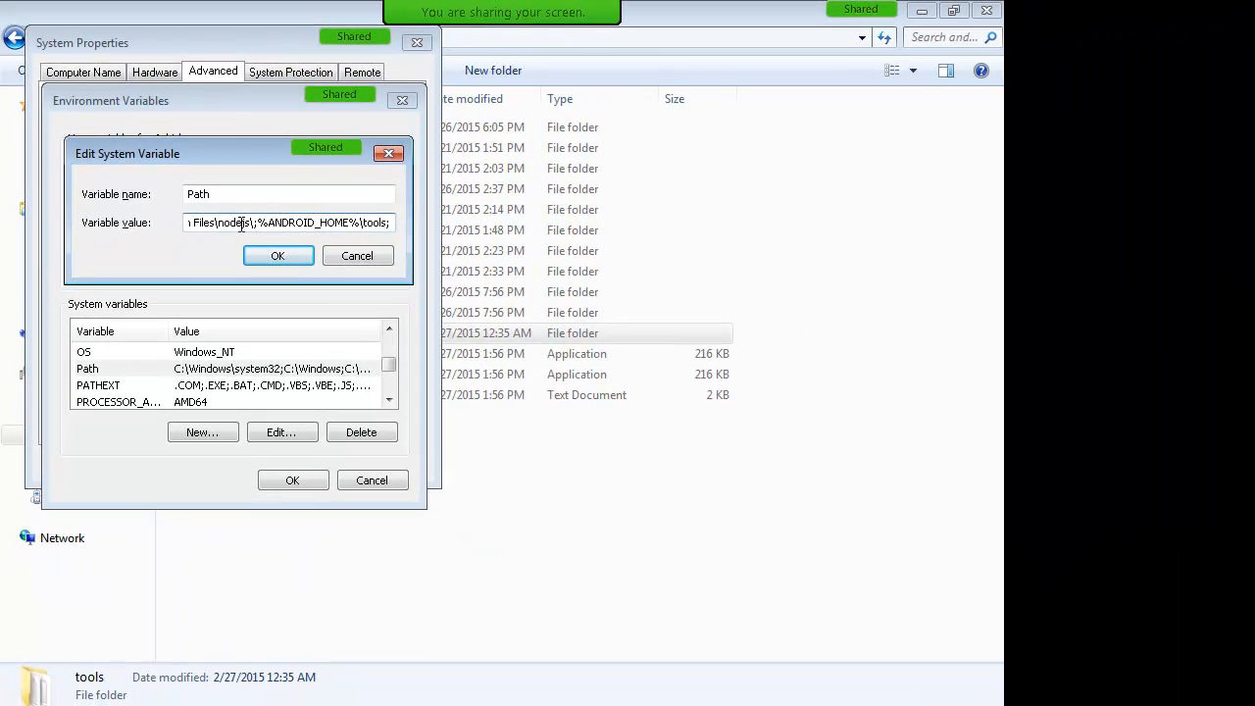
key(Left)
key(Left)
key(Left)
key(Left)
key(Left)
key(Left)
key(Left)
key(Left)
key(Left)
key(Left)
key(Left)
key(Left)
key(Left)
key(Left)
key(Left)
key(Left)
key(Left)
key(Left)
key(Left)
key(Left)
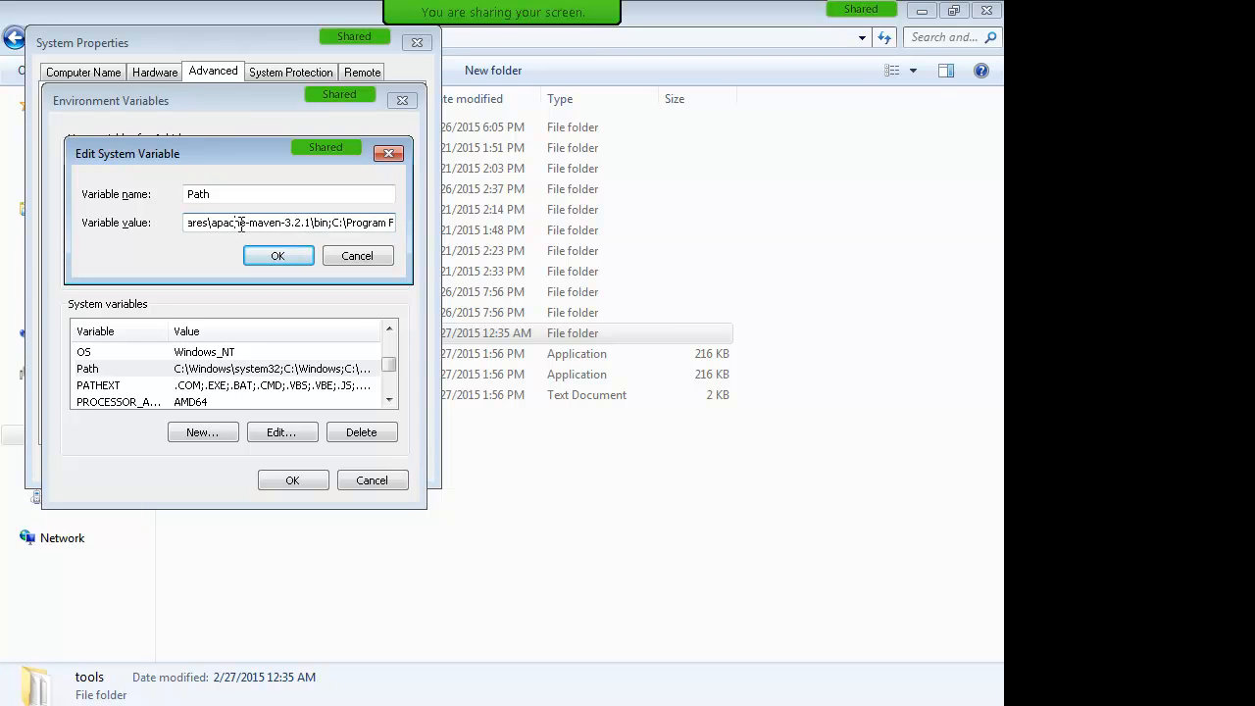
key(Left)
key(Left)
key(Left)
key(Left)
key(Left)
key(Left)
key(Left)
key(Left)
key(Left)
key(Left)
key(Left)
key(Left)
key(Left)
key(Left)
key(Left)
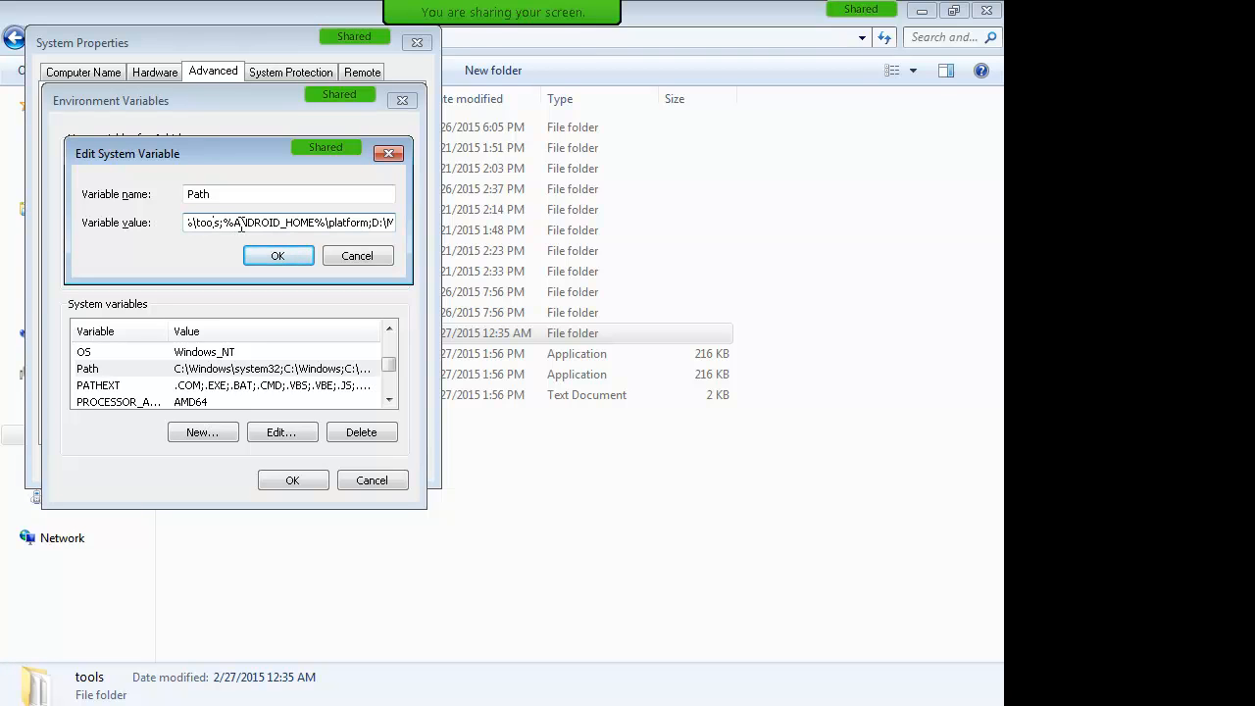
key(Left)
key(Left)
key(Left)
key(Left)
key(Left)
key(Left)
key(Left)
key(Left)
key(Left)
key(Left)
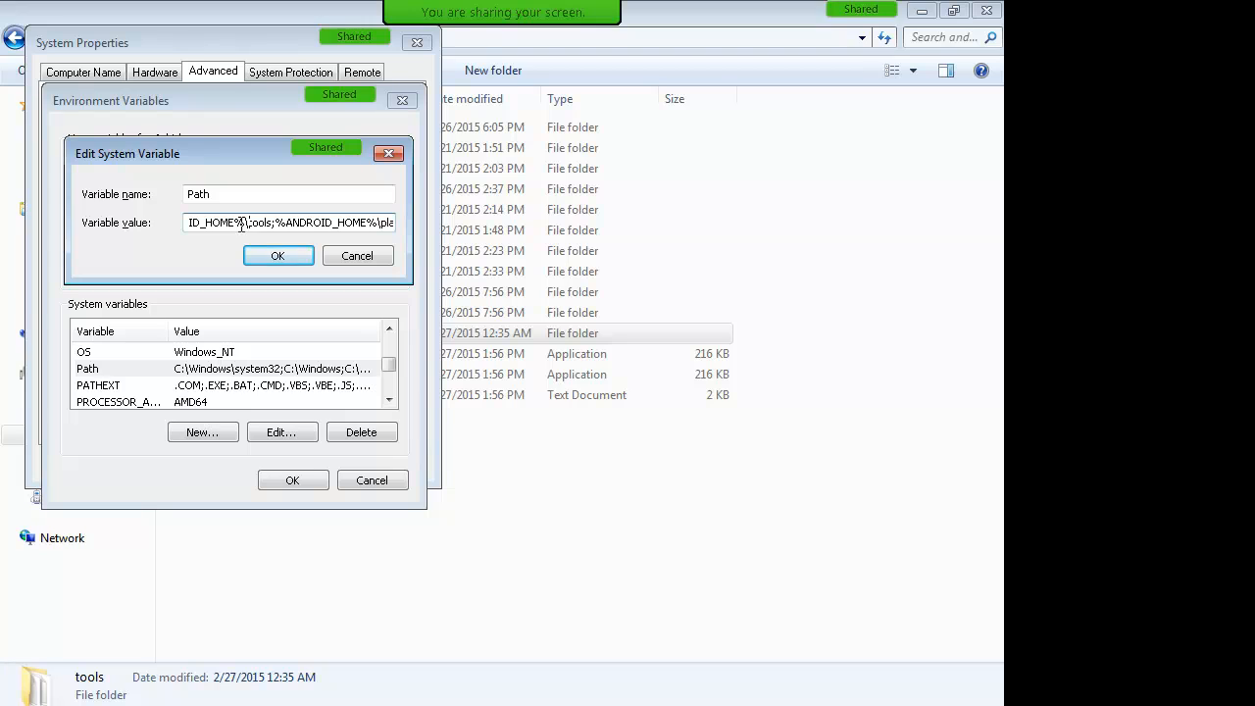
key(Right)
key(Right)
key(Right)
key(Right)
key(Right)
key(Right)
key(Right)
key(Right)
key(Right)
key(Right)
key(Right)
key(Right)
key(Right)
key(Right)
key(Right)
key(Right)
key(Right)
key(Right)
key(Right)
key(Right)
key(Right)
key(Right)
key(Right)
key(Right)
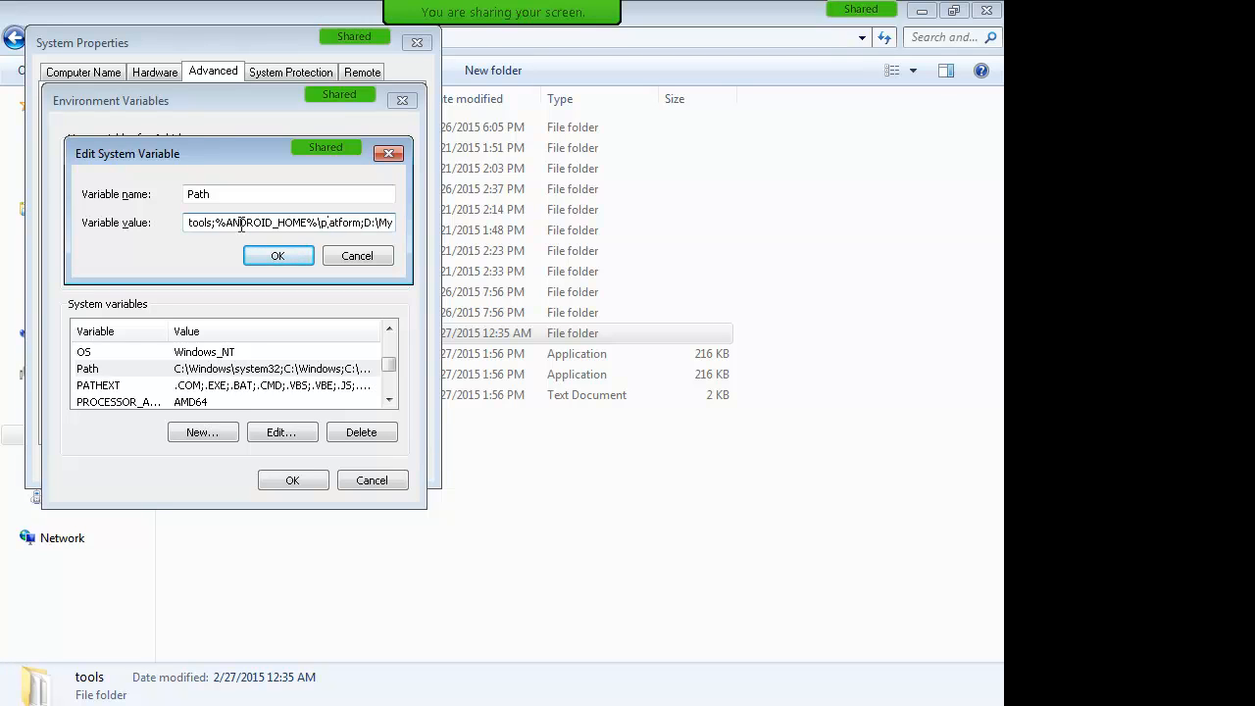
key(shift+Right)
key(shift+Right)
key(shift+Right)
key(shift+Right)
key(End)
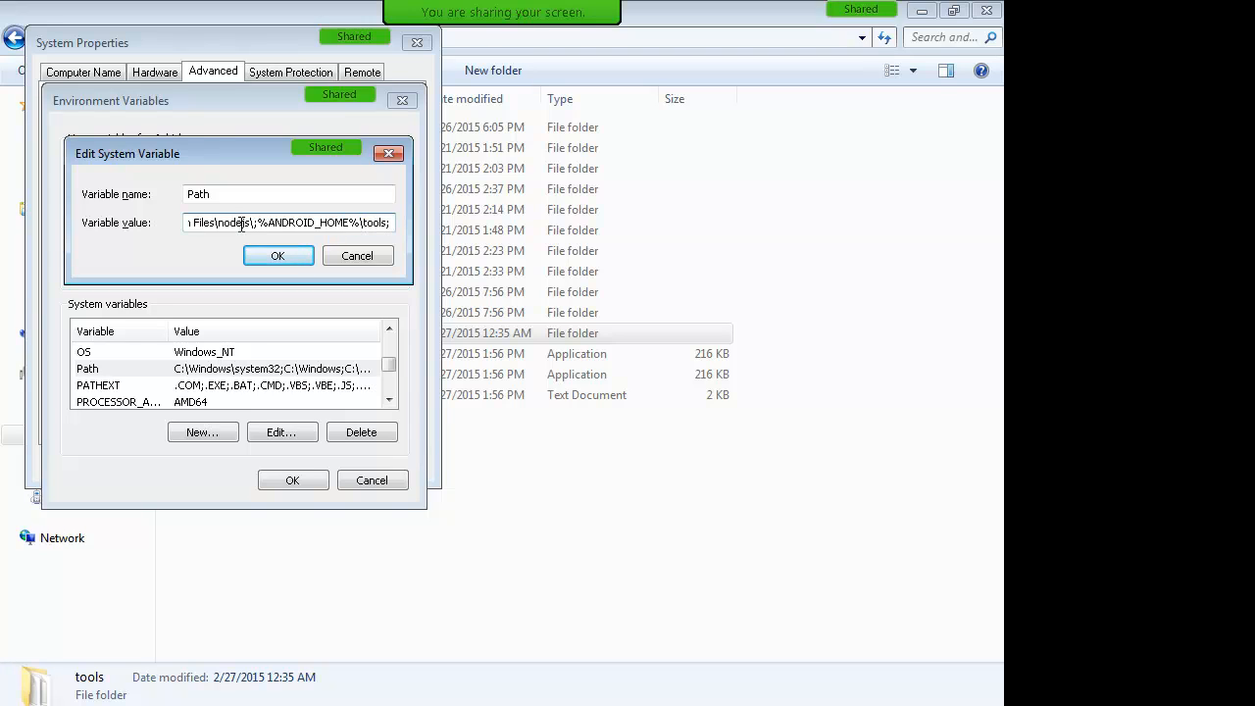
text(%ANDROID)
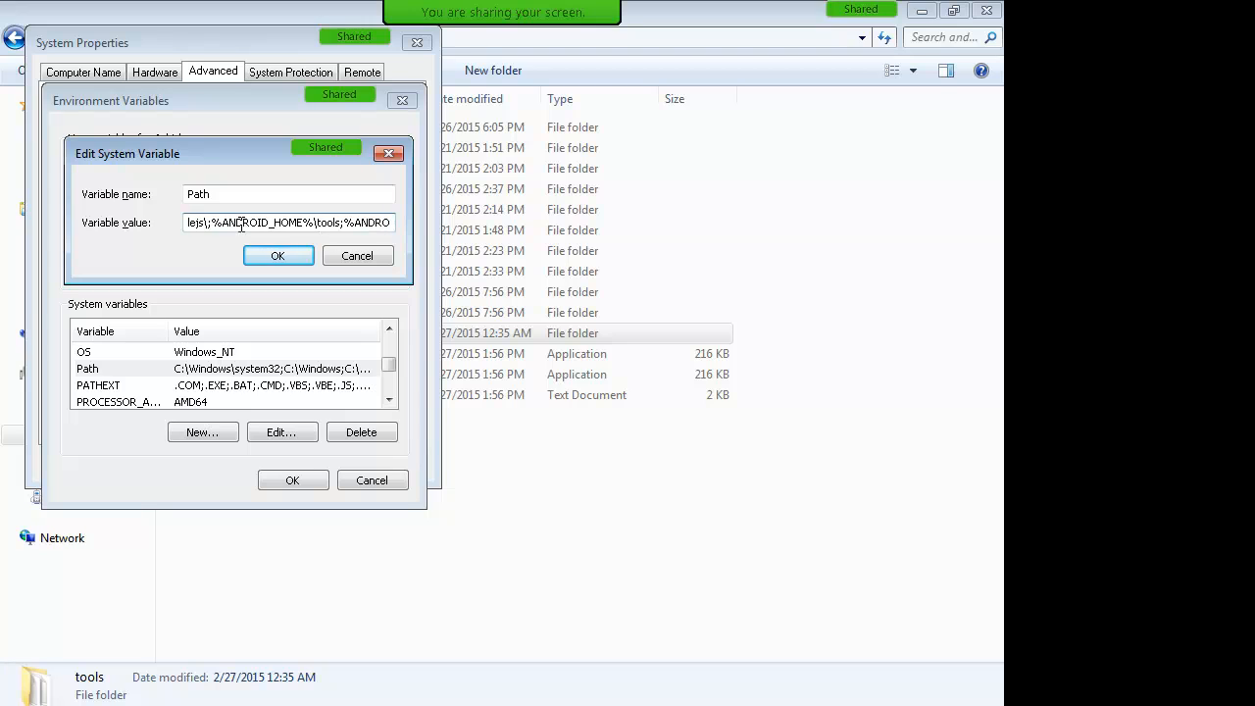
text(_HOME)
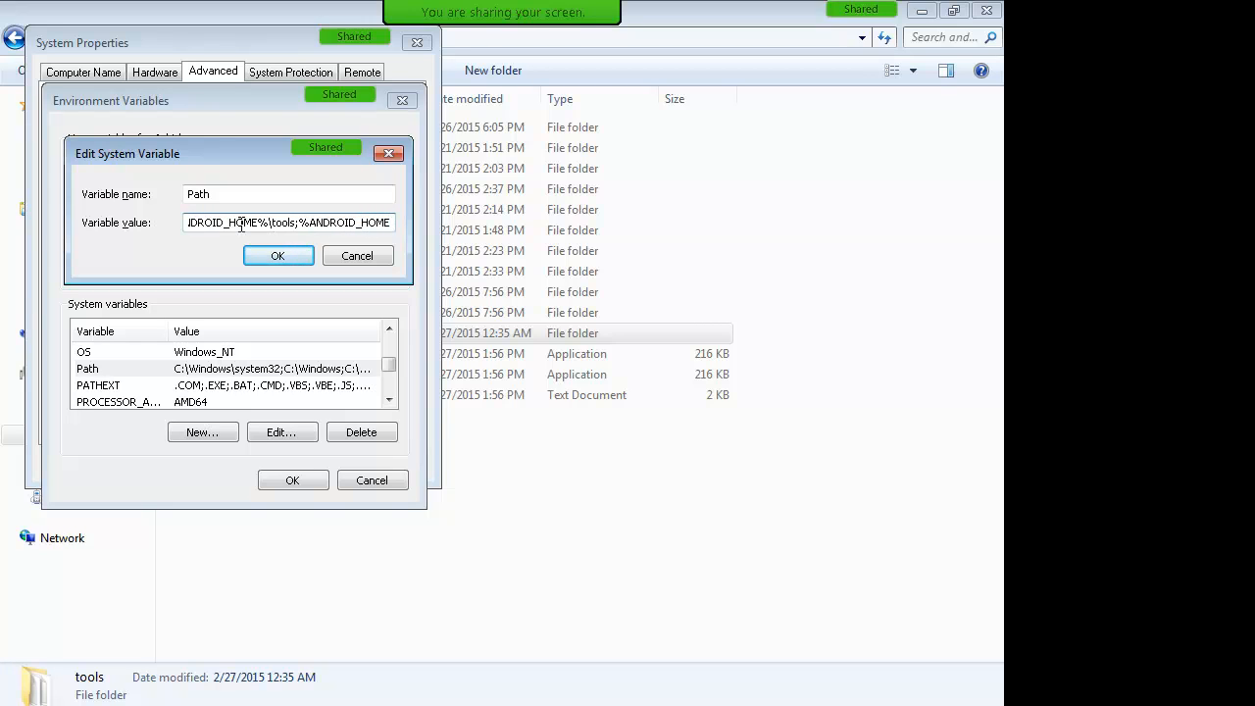
text(%)
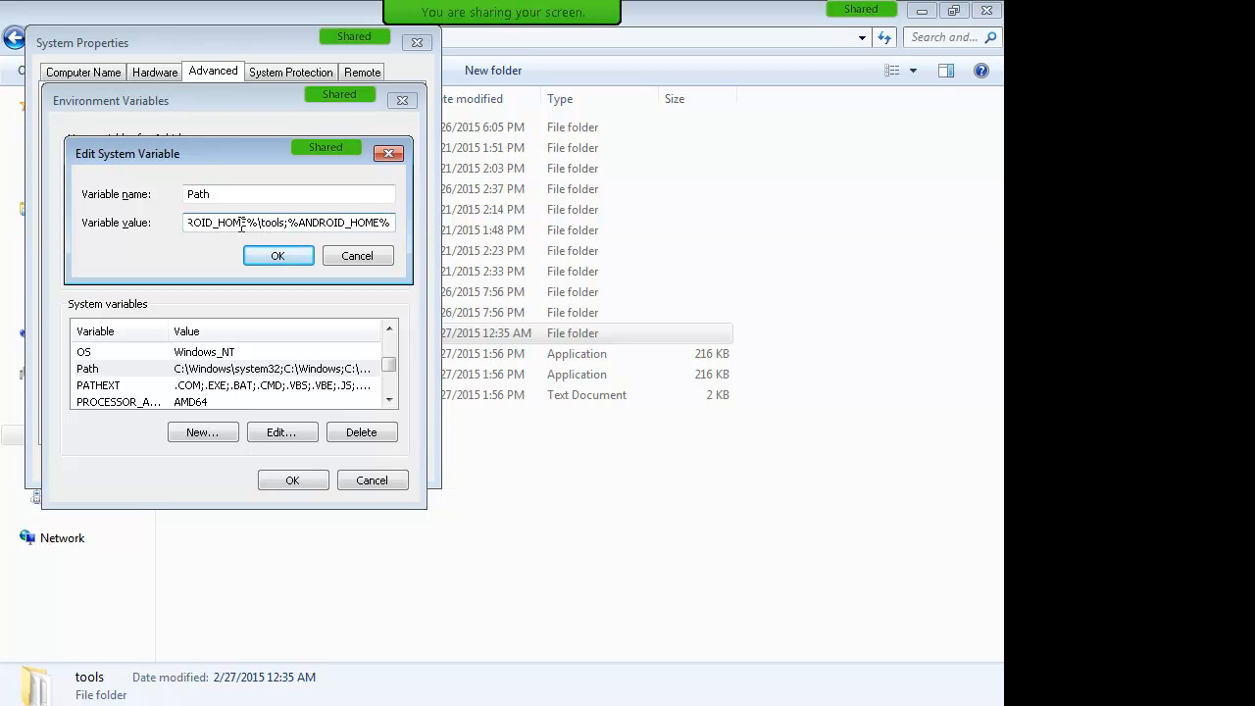
text(\platform)
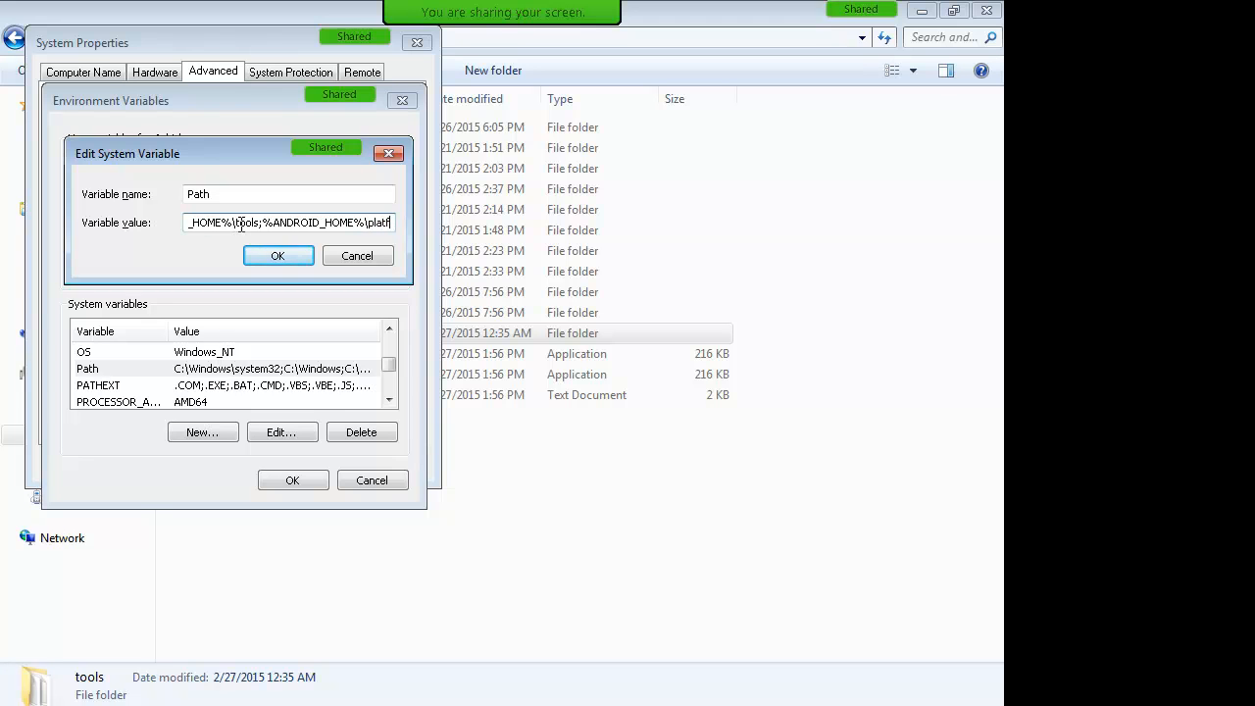
Step: Discard the duplicate Path edit and close the Environment Variables window
click(241, 222)
text(;)
drag(215, 222, 261, 214)
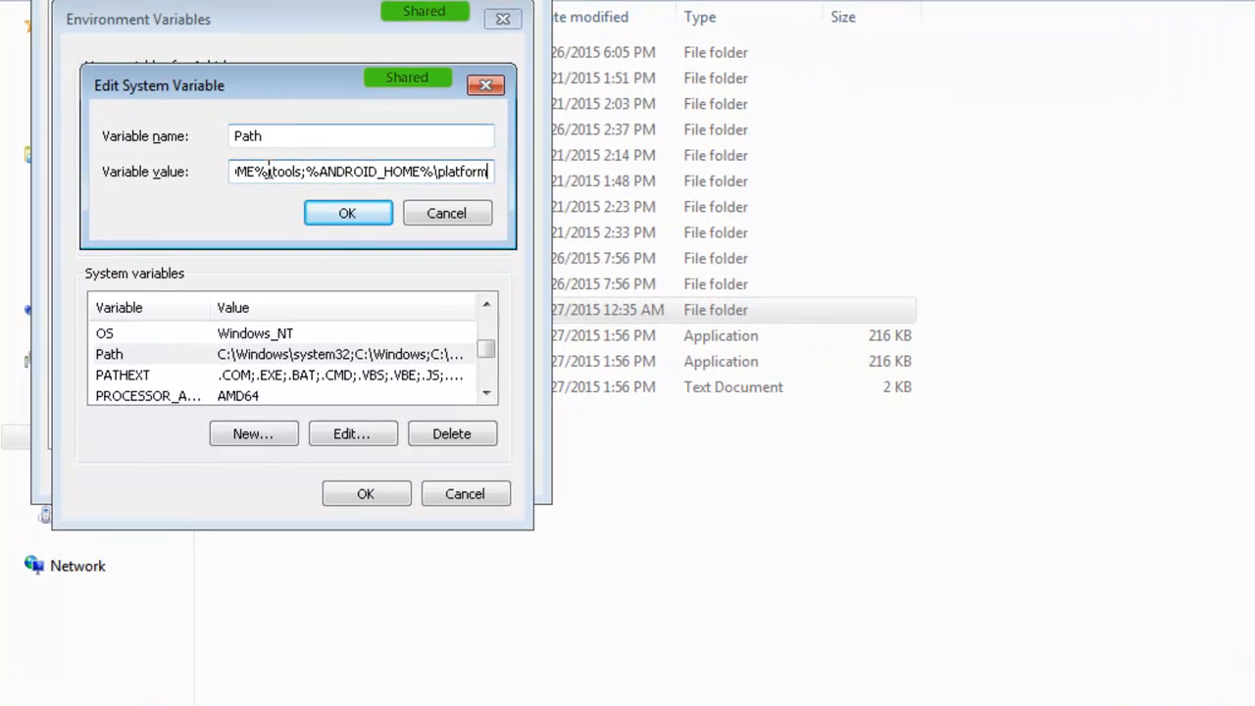
drag(325, 160, 491, 172)
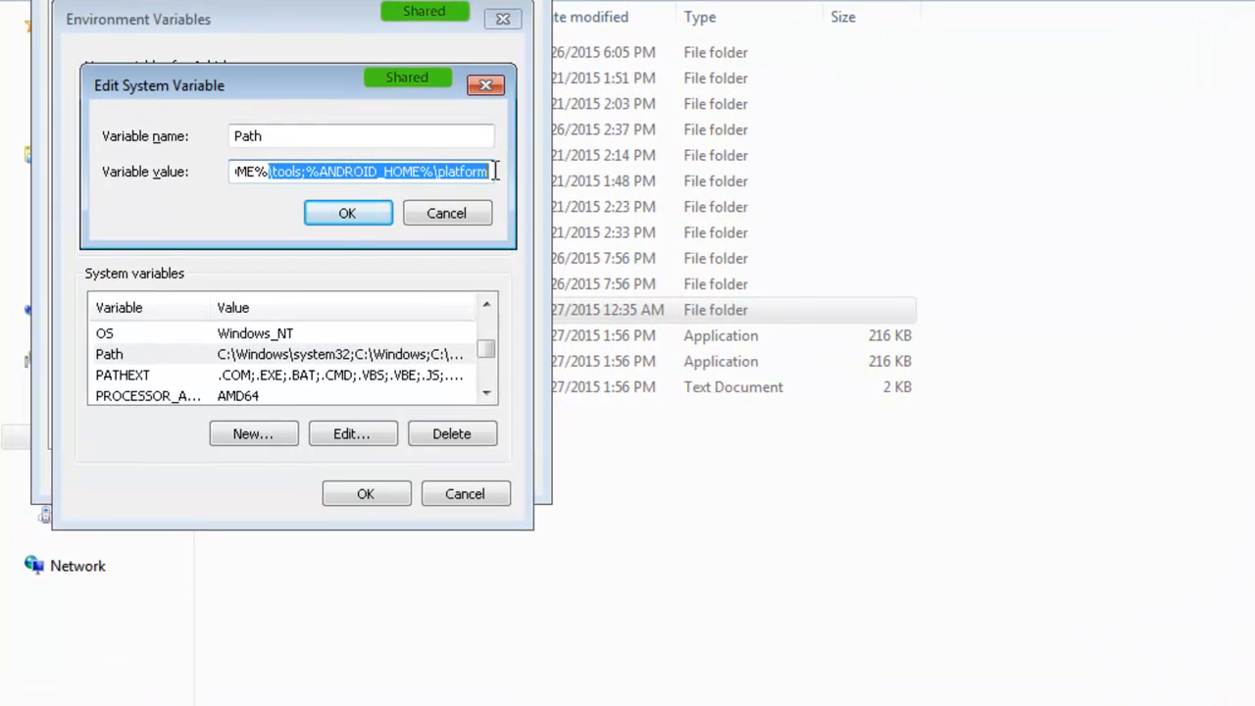
click(456, 222)
click(391, 496)
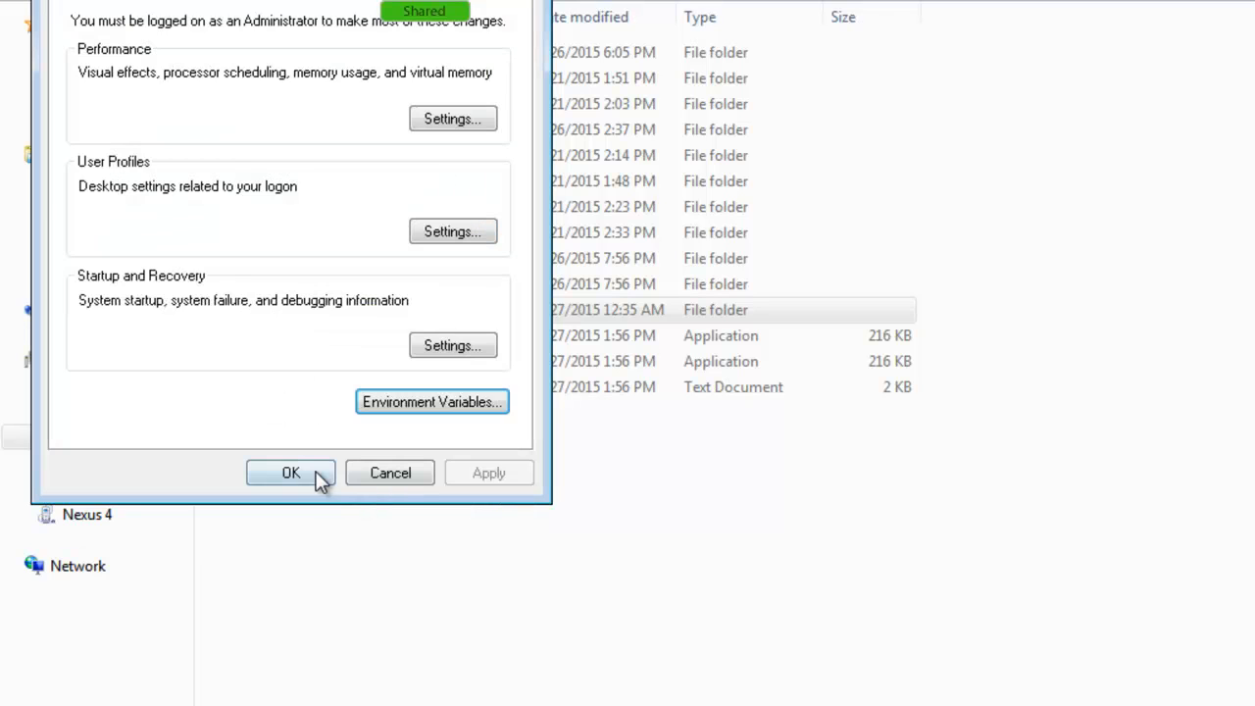
Step: Close System Properties and add a line 'Config env var' to the Notepad notes
click(292, 474)
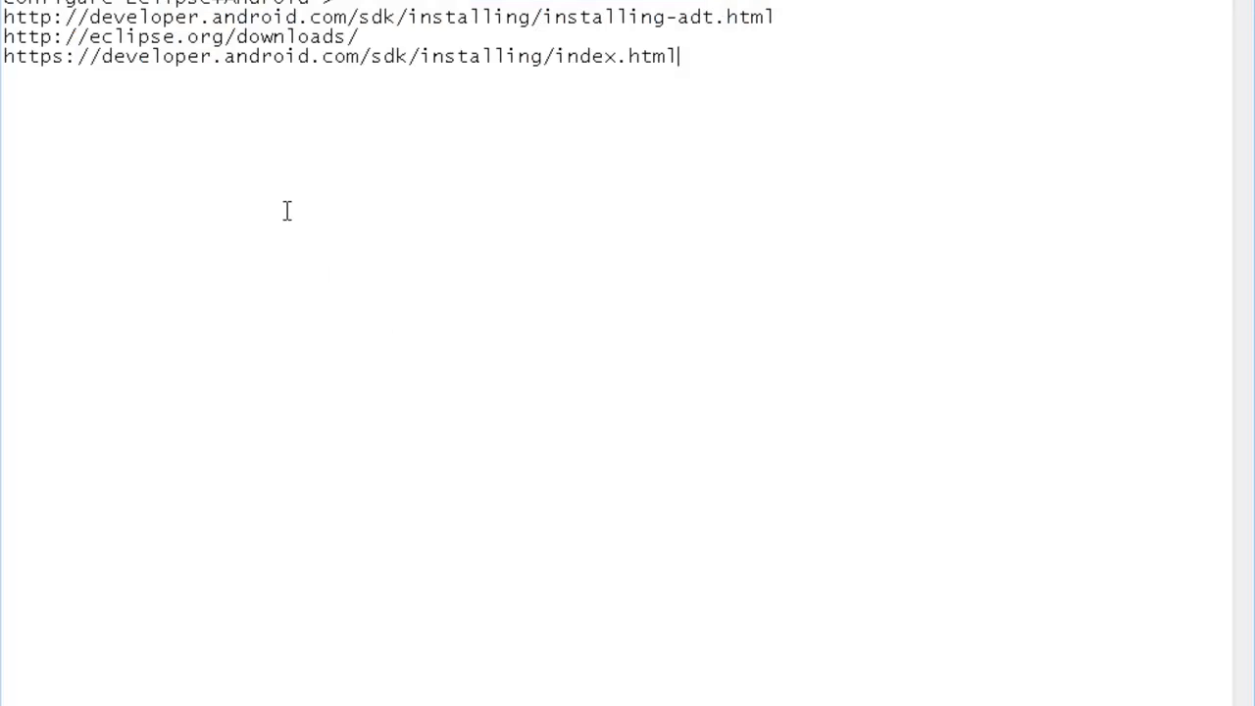
key(Return)
text(Config)
text(env var)
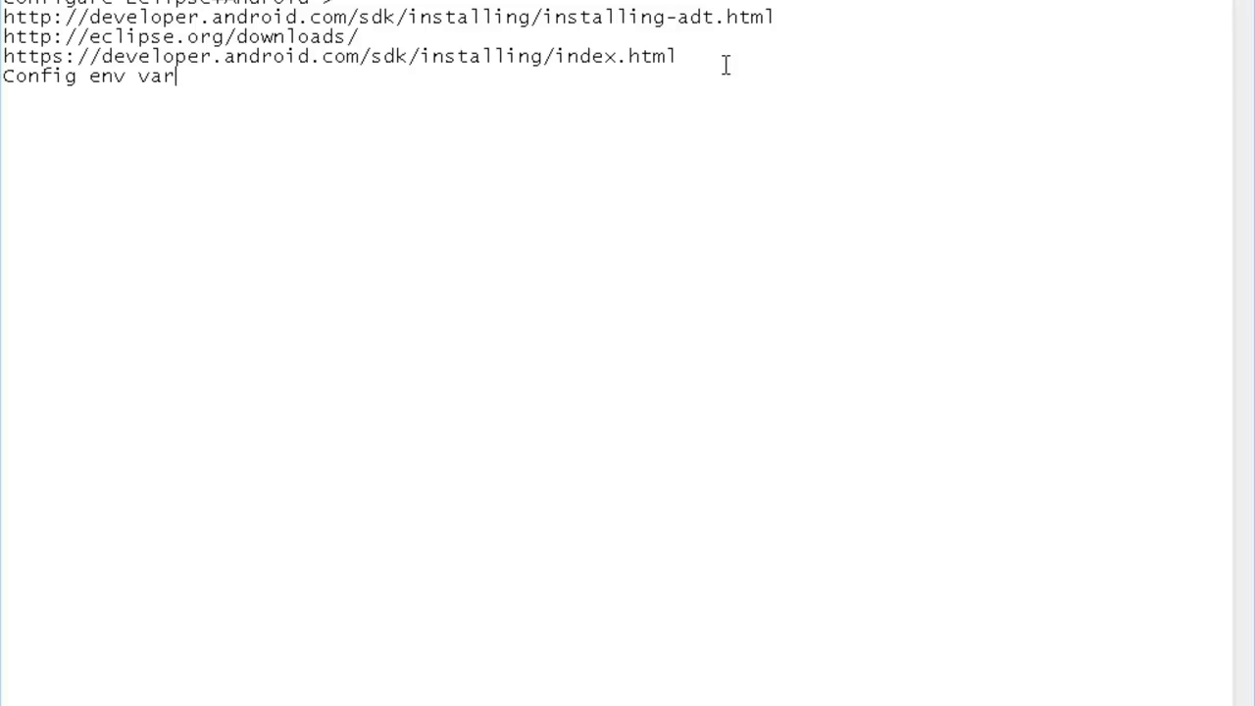
Step: Launch Command Prompt from a 'cmd' Start search and run android to open SDK Manager
click(14, 692)
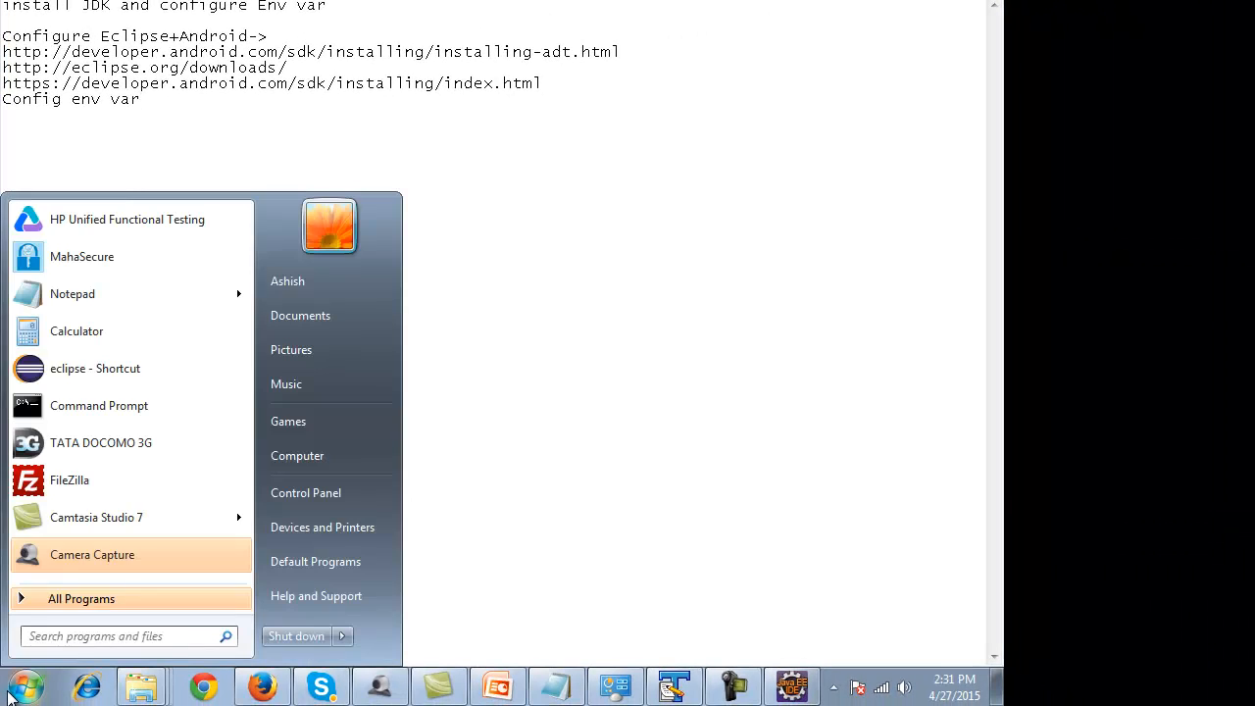
text(c)
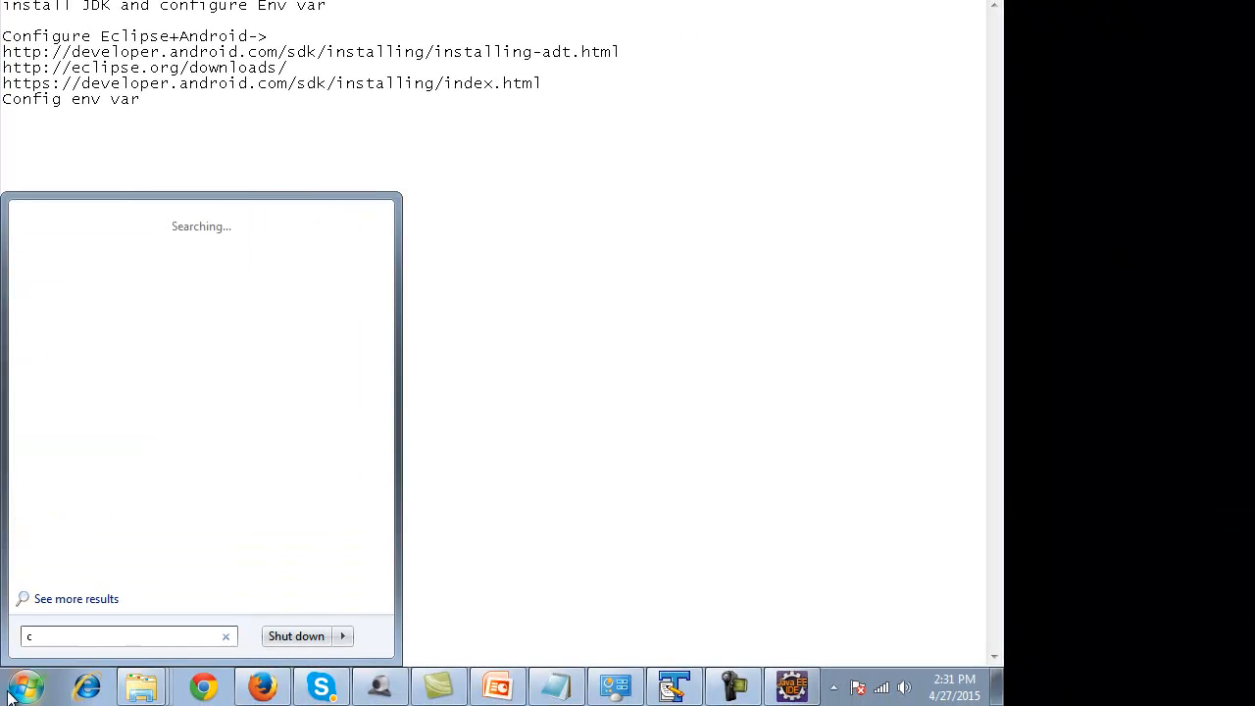
text(mdc)
key(BackSpace)
key(Return)
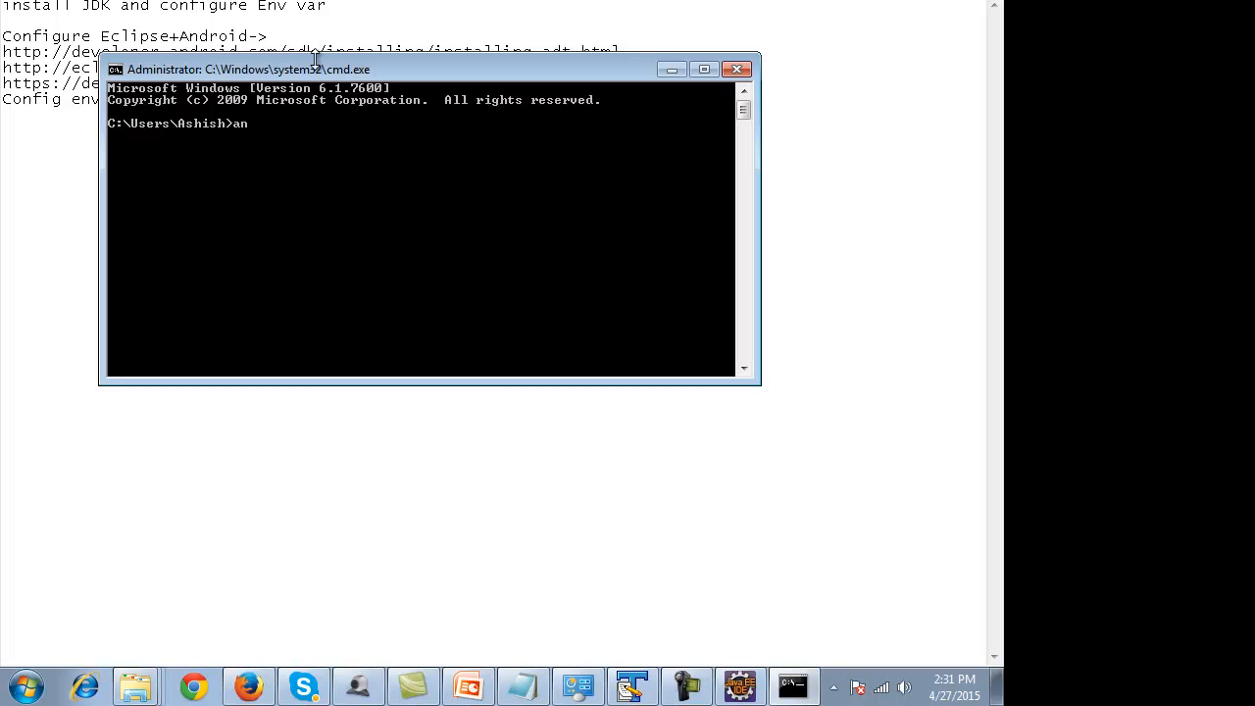
key(Return)
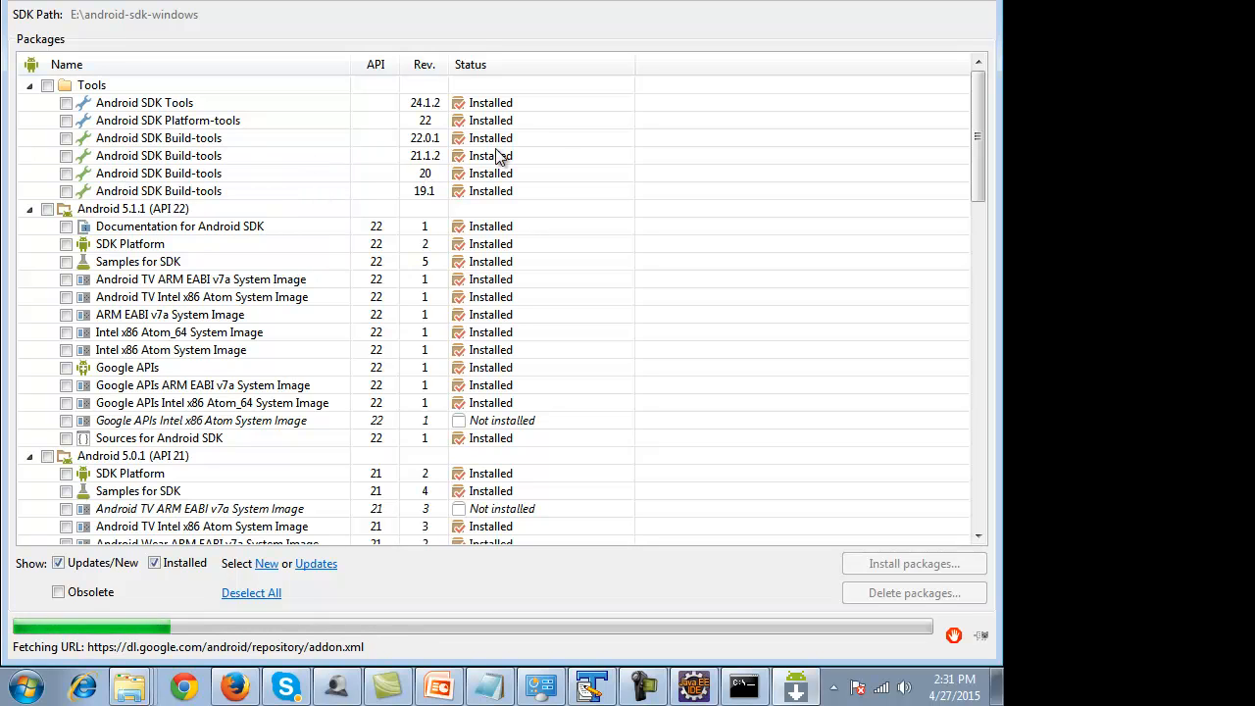
Step: Collapse every package group, Tools through Extras, in the SDK Manager tree
click(28, 209)
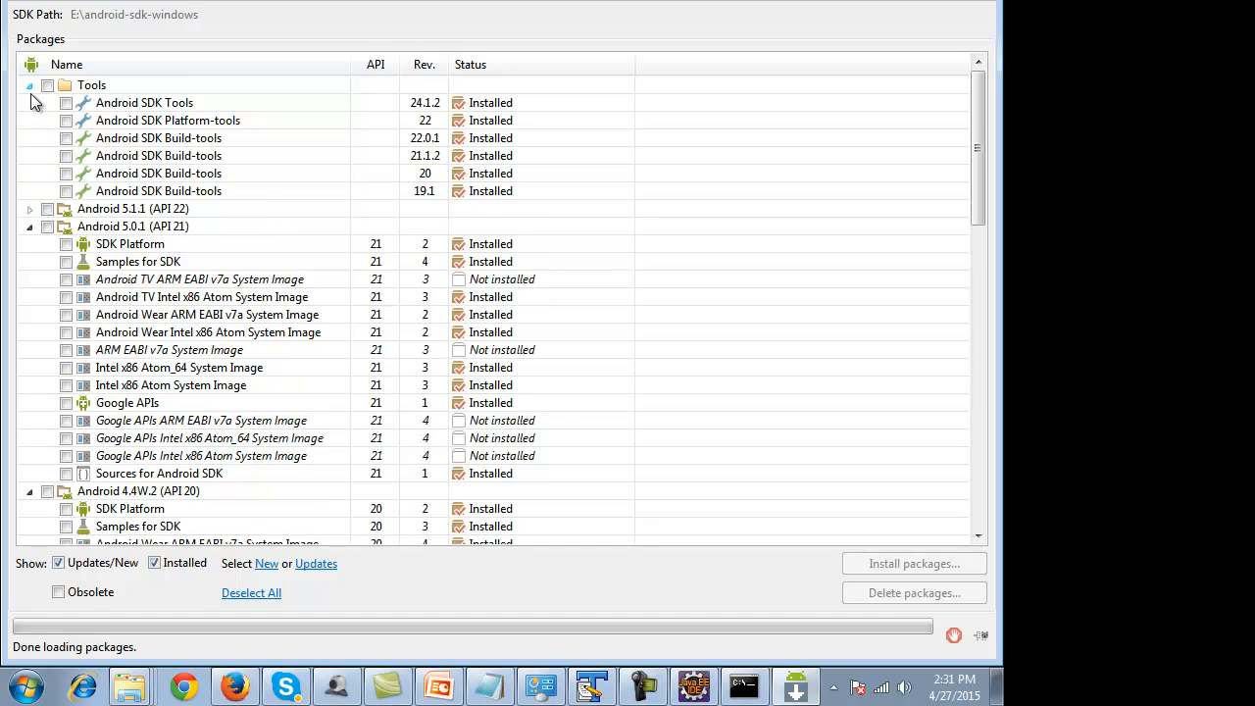
click(29, 85)
click(29, 120)
click(28, 137)
click(28, 155)
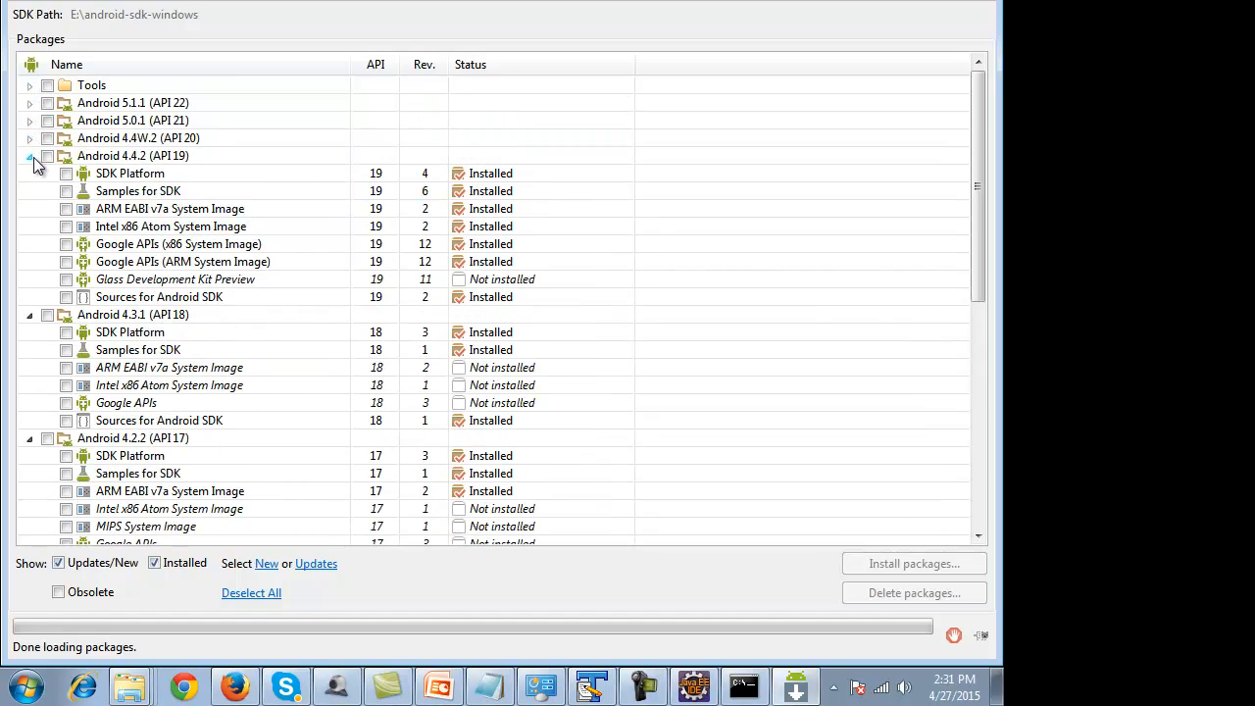
click(29, 173)
click(29, 191)
click(28, 209)
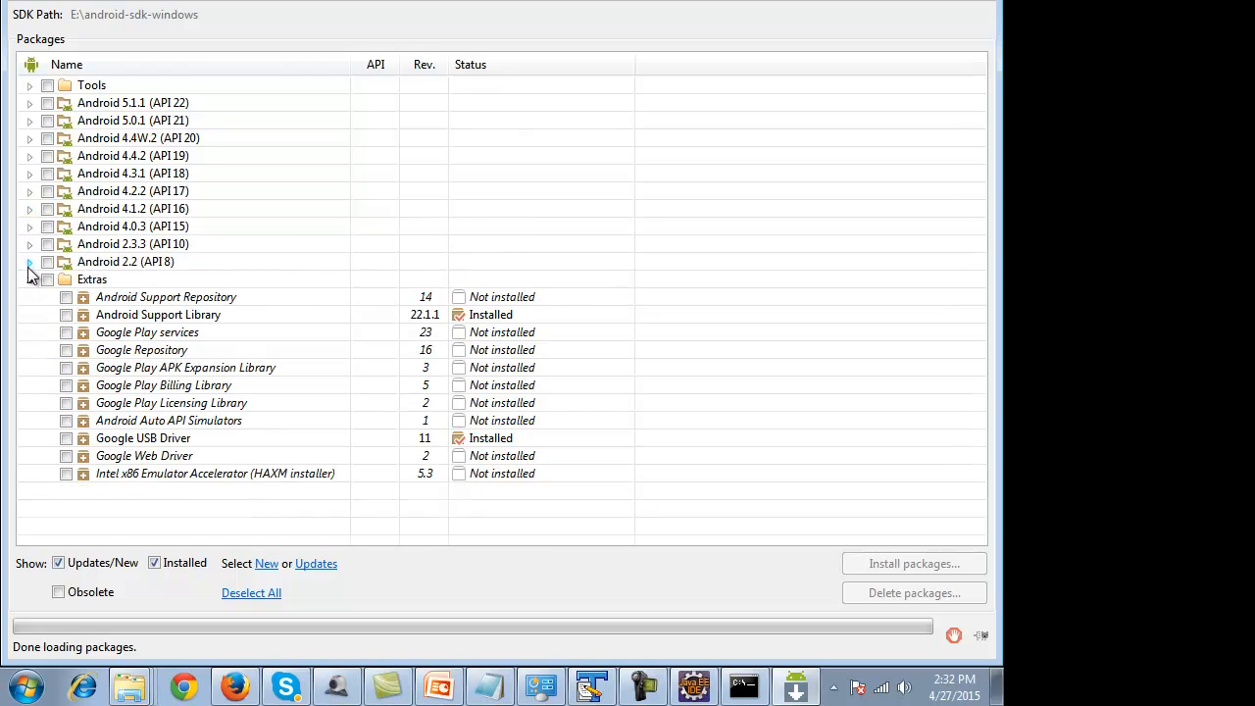
click(28, 280)
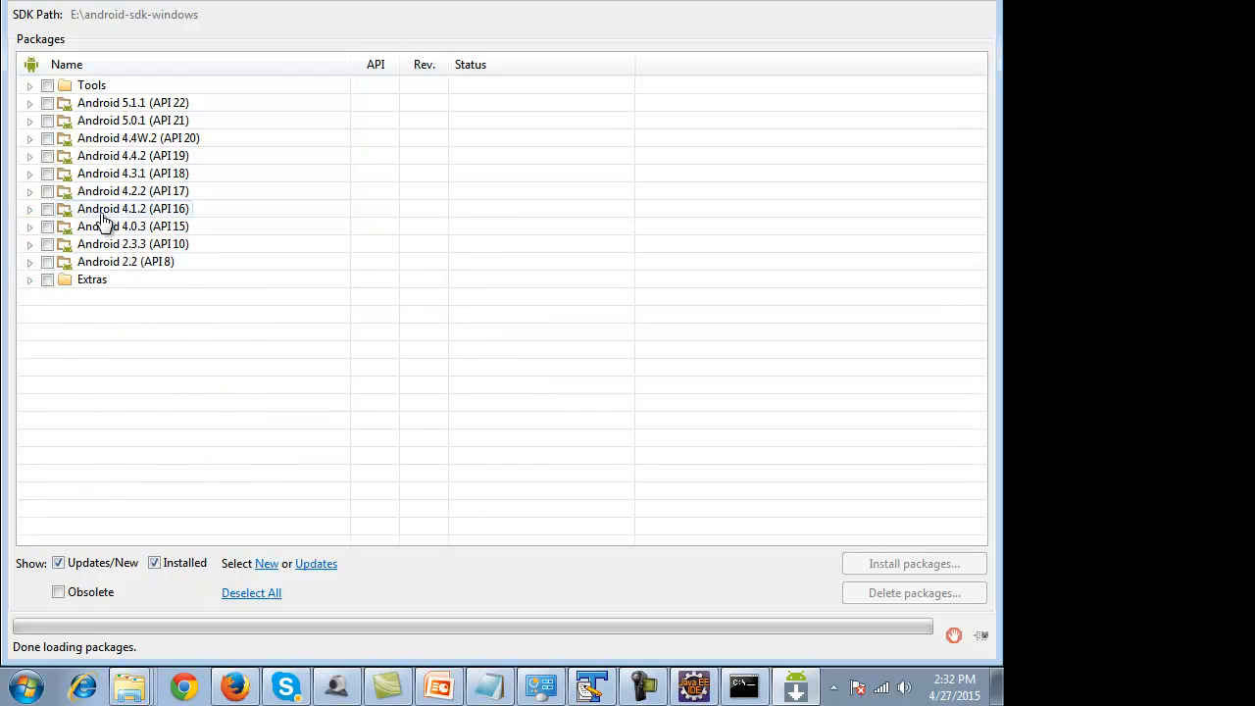
click(29, 209)
click(30, 209)
Step: Tick the Tools and Android 5.1.1 through 4.1.2 groups to see the install count
click(48, 209)
click(47, 192)
click(47, 173)
click(47, 156)
click(47, 138)
click(47, 120)
click(47, 103)
click(47, 85)
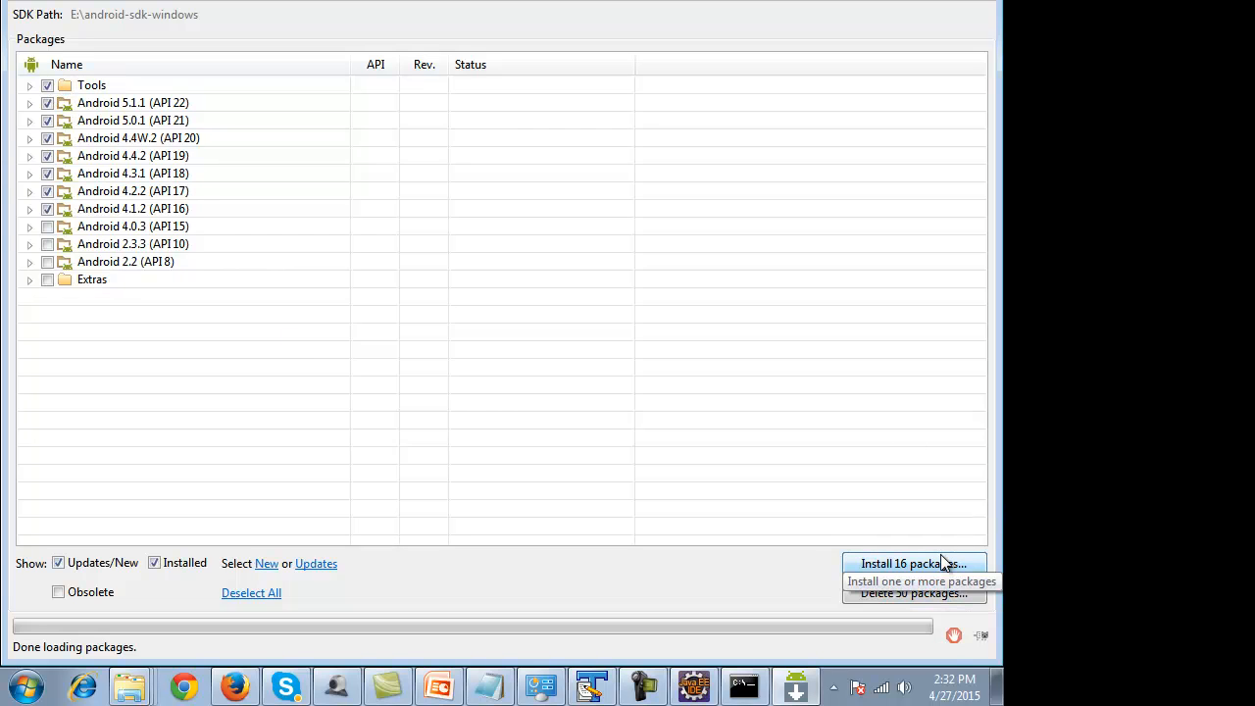
Step: Untick Tools and all Android 5.1.1 through 4.1.2 groups so nothing is queued
click(47, 208)
click(47, 190)
click(47, 173)
click(47, 155)
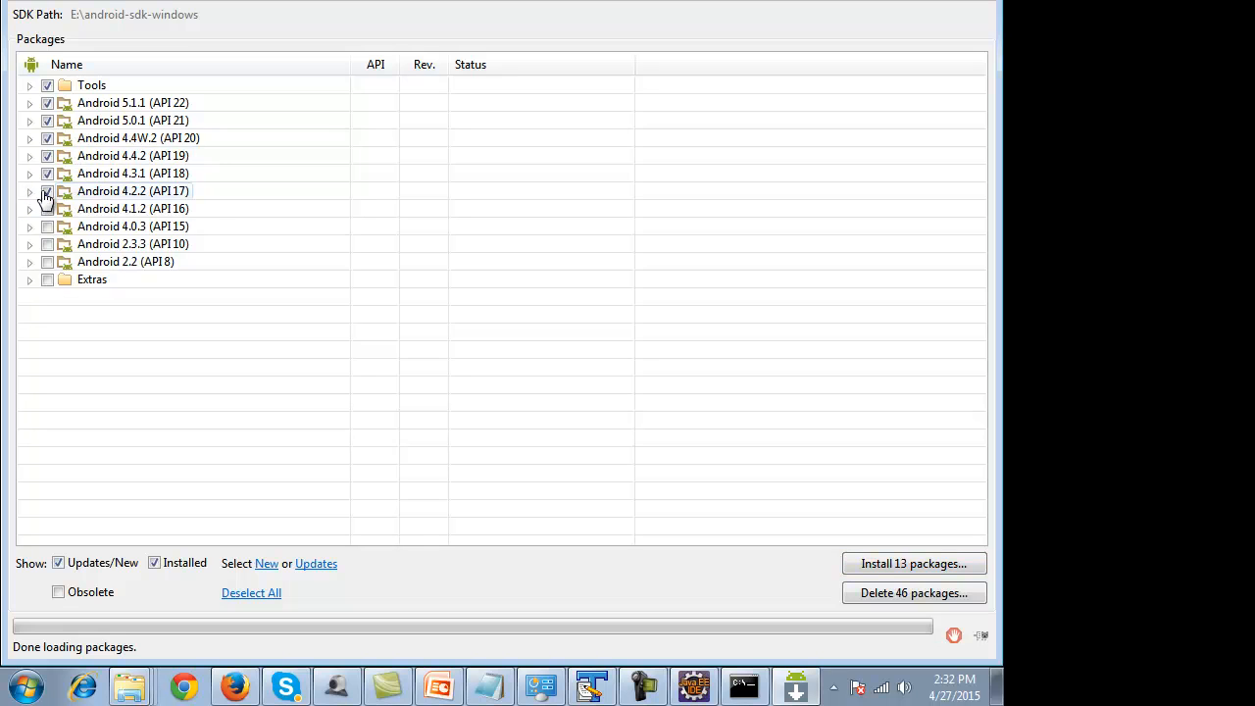
click(52, 135)
click(52, 115)
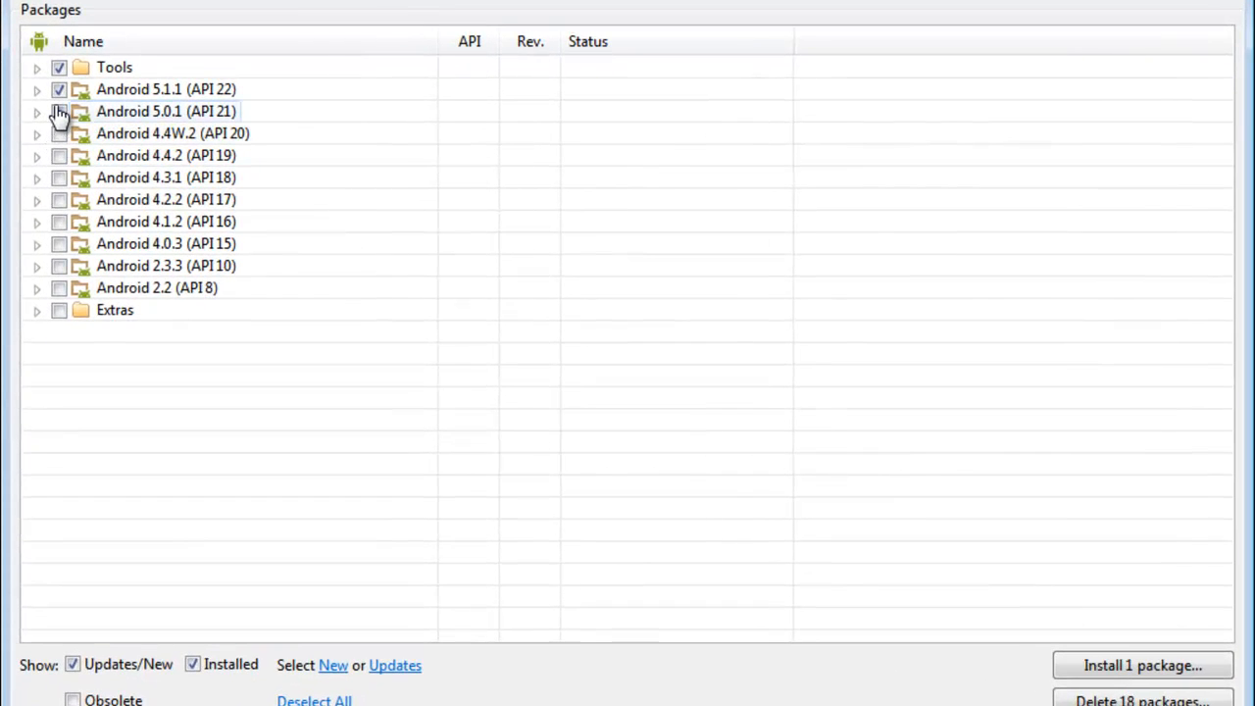
click(52, 95)
click(53, 75)
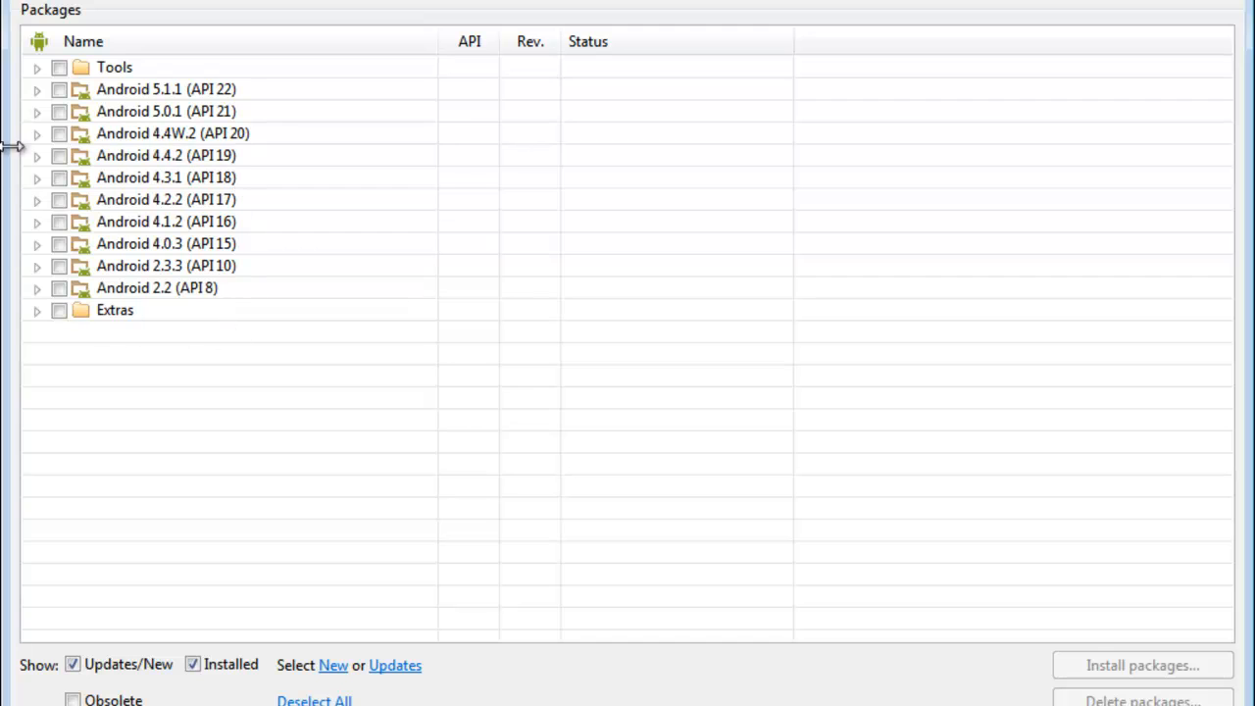
Step: Expand Android 5.1.1 and 5.0.1 to review their packages, then collapse them
click(35, 90)
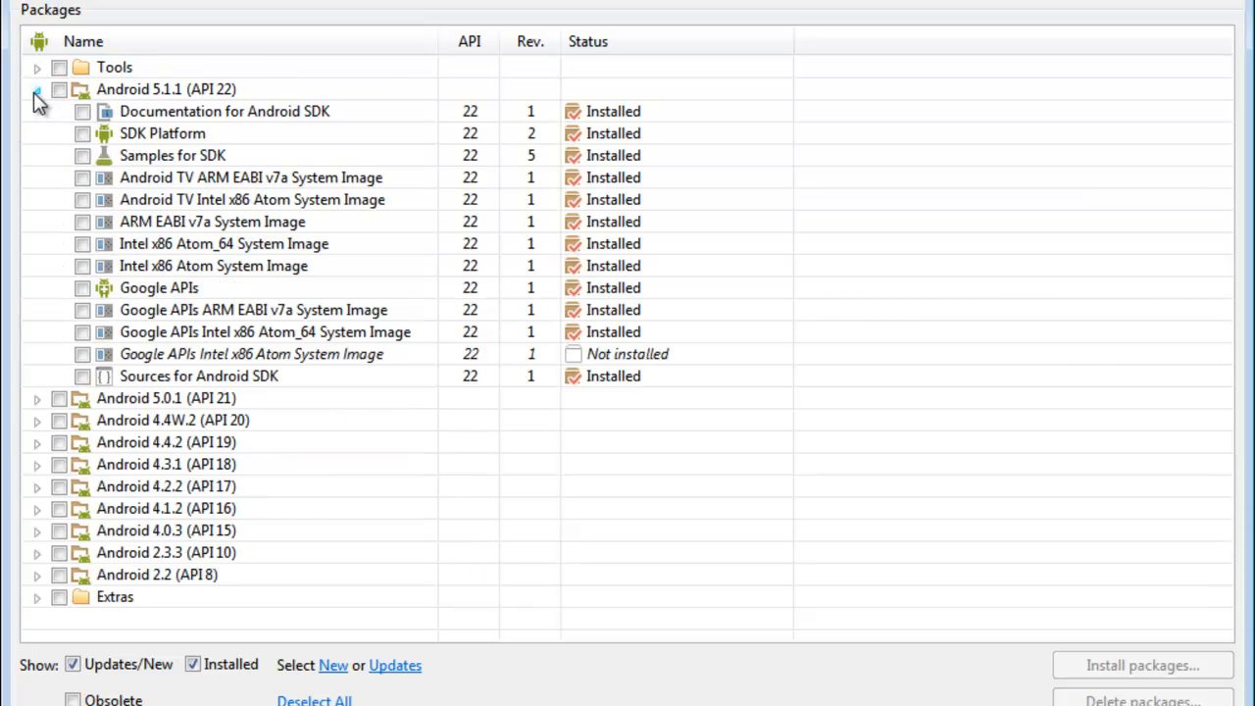
click(37, 398)
scroll(168, 397, up, 2)
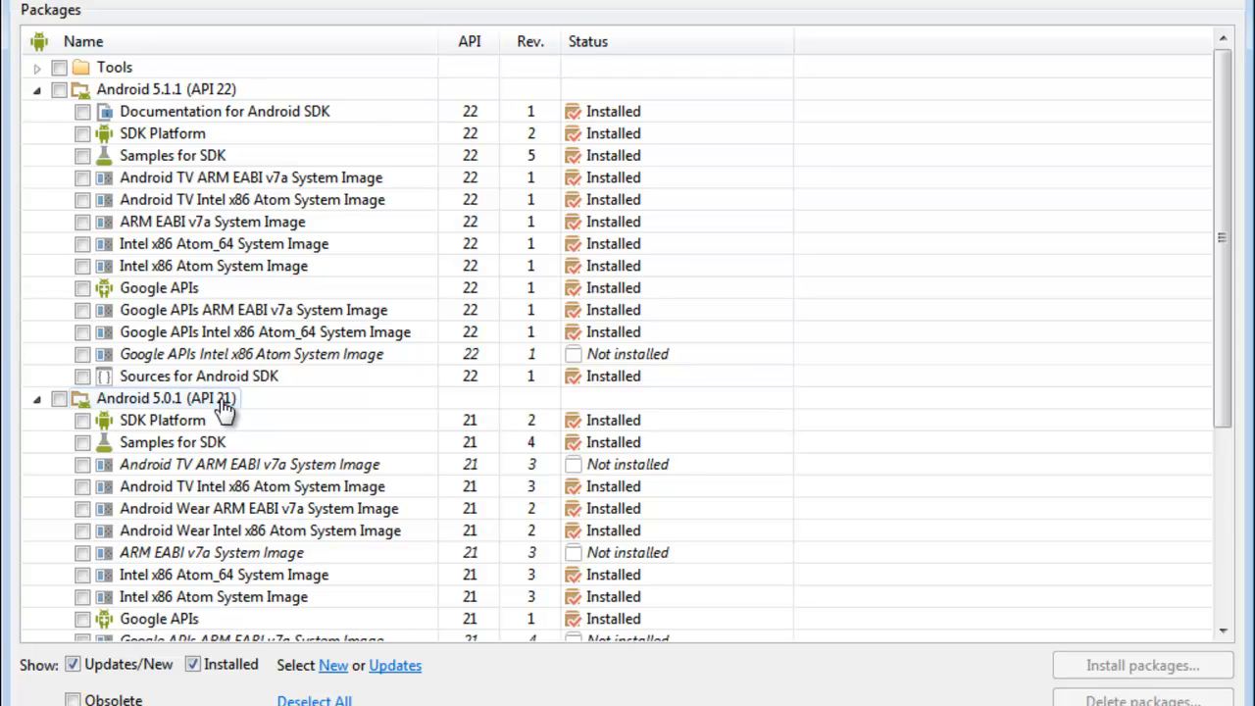
click(38, 91)
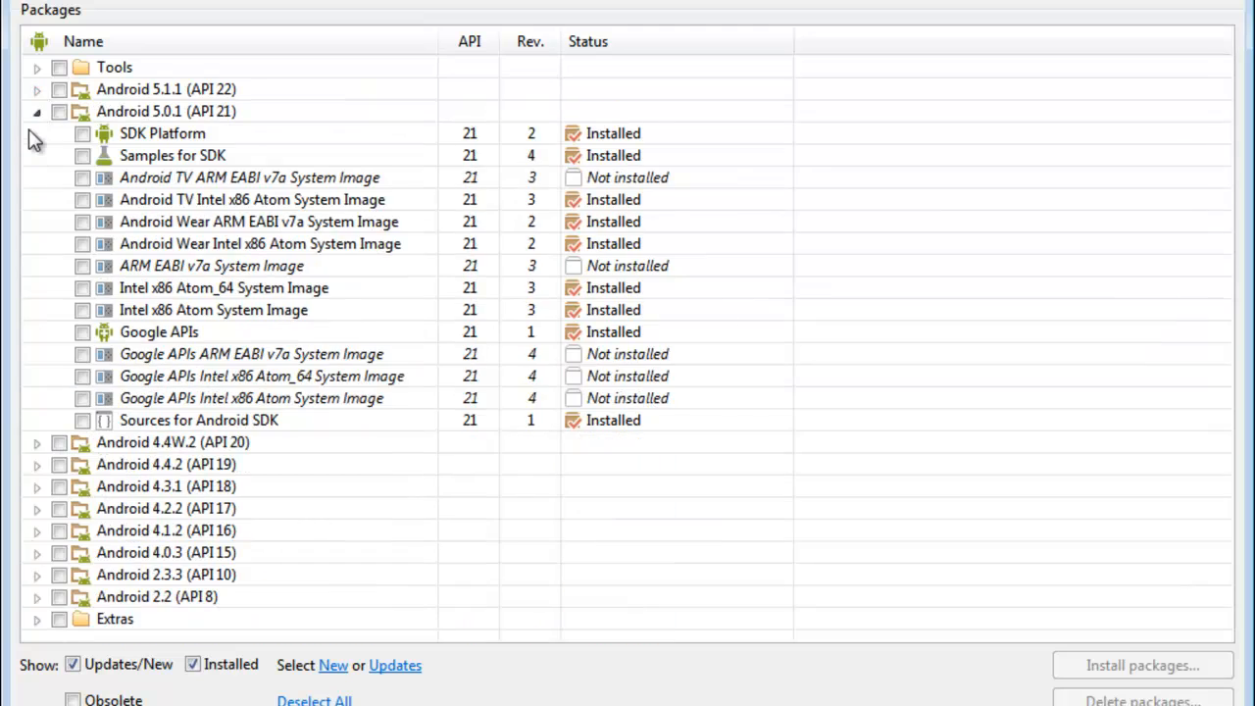
click(37, 111)
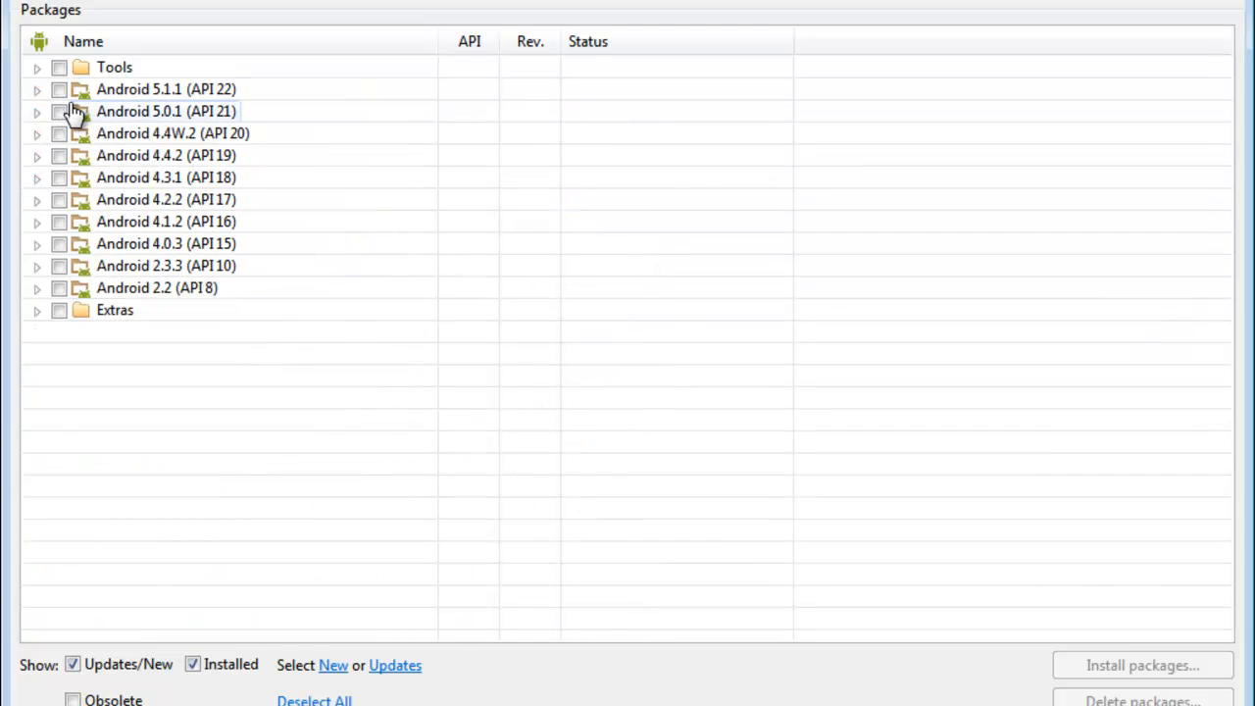
Step: Tick Tools and Android 5.1.1 through 4.1.2 (API 16) to show Install 16 packages
click(60, 67)
click(59, 90)
click(60, 111)
click(60, 155)
click(60, 177)
click(60, 134)
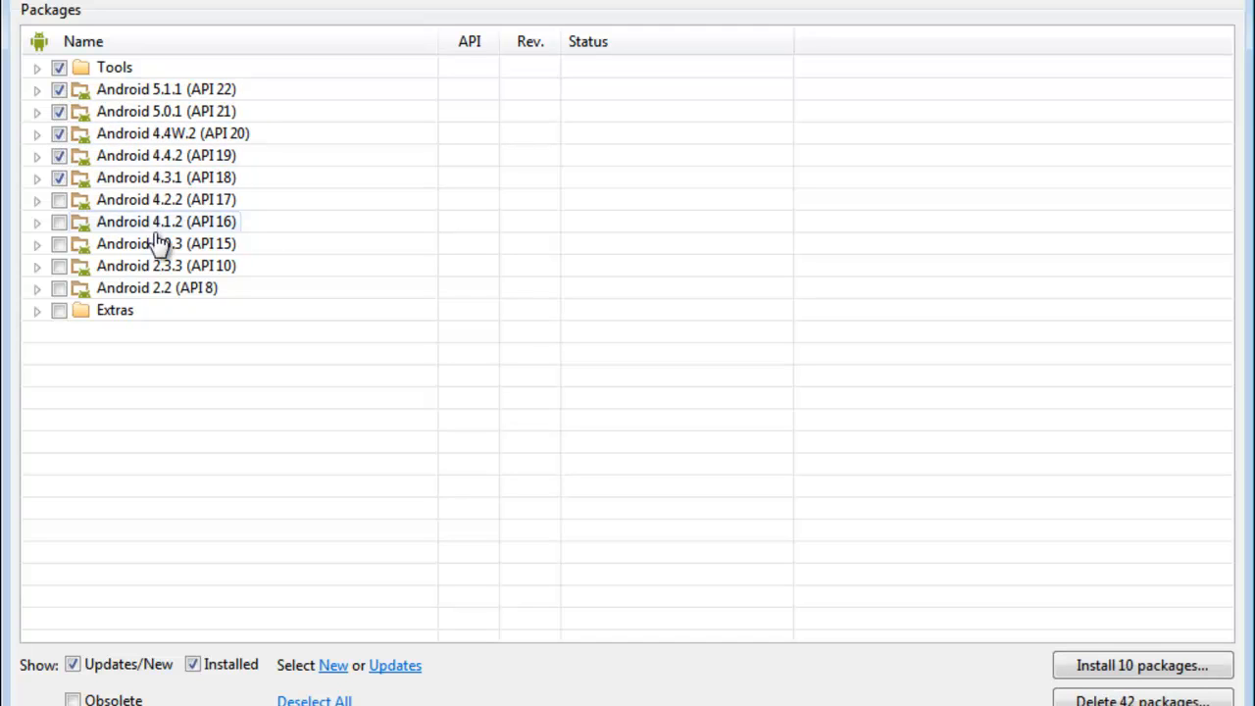
click(60, 199)
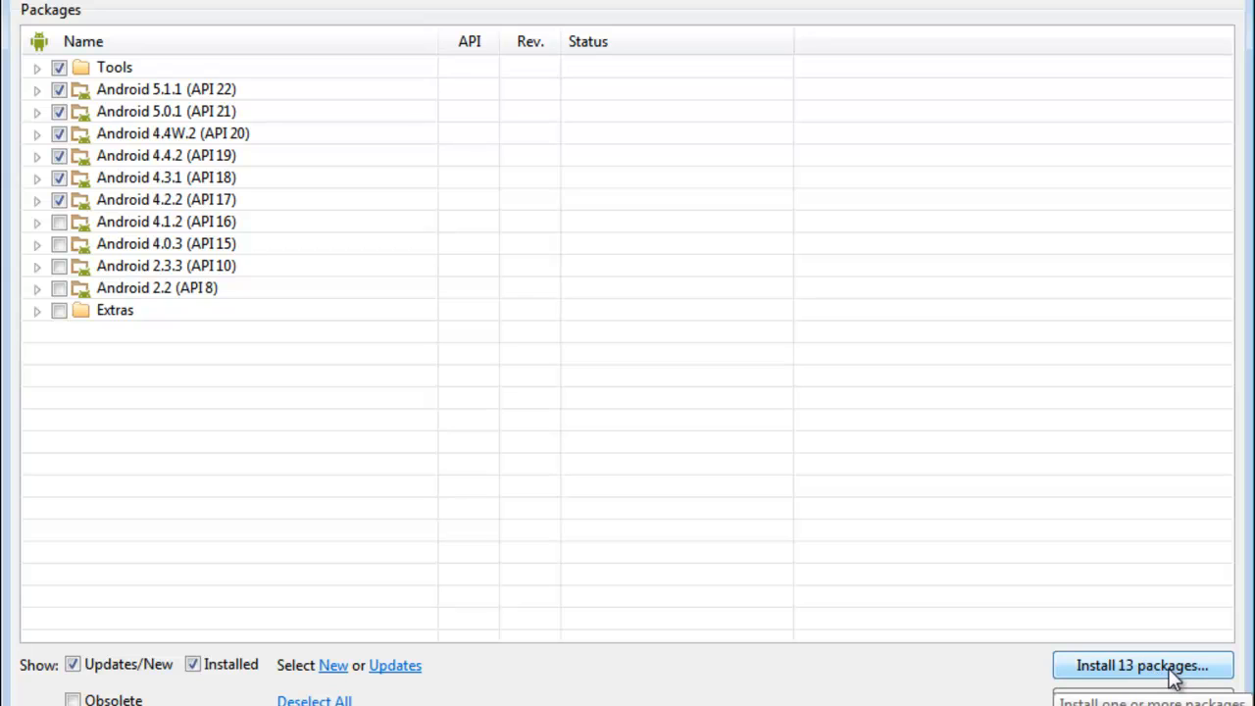
click(60, 221)
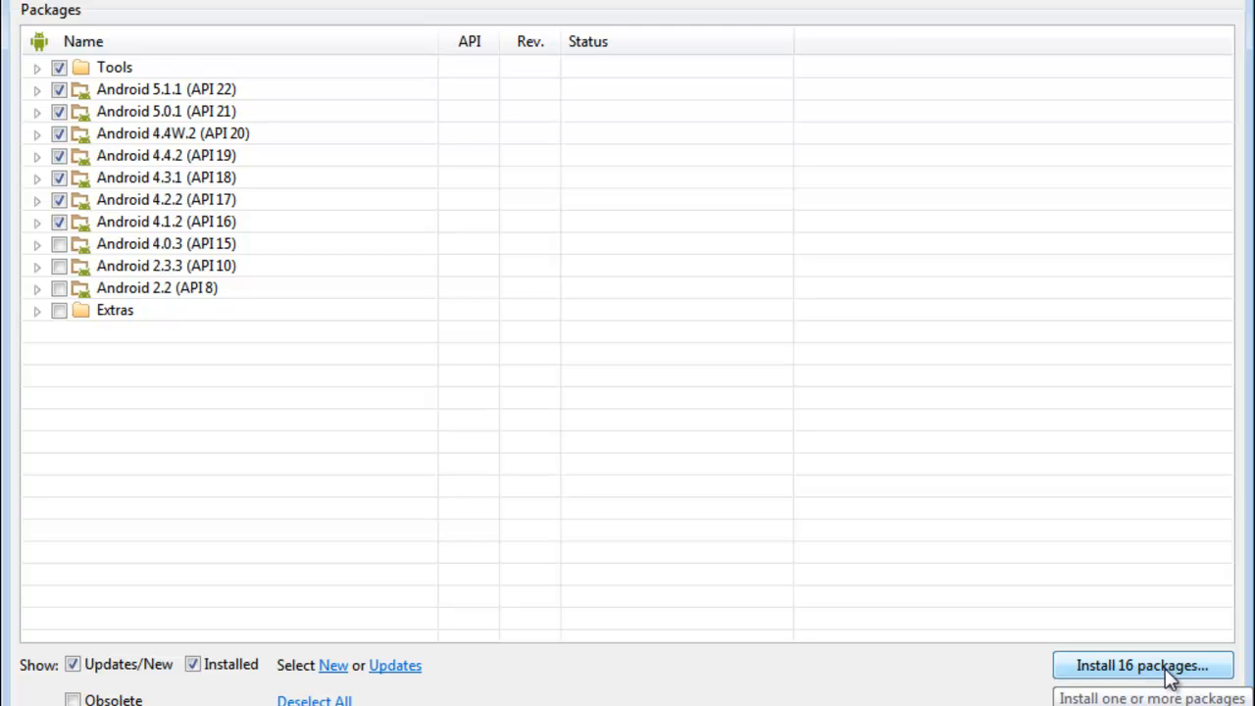
Step: Untick all those groups, then expand Android 5.1.1 and 5.0.1 to list their packages
click(59, 67)
click(59, 90)
click(59, 111)
click(59, 133)
click(59, 155)
click(58, 177)
click(59, 199)
click(59, 222)
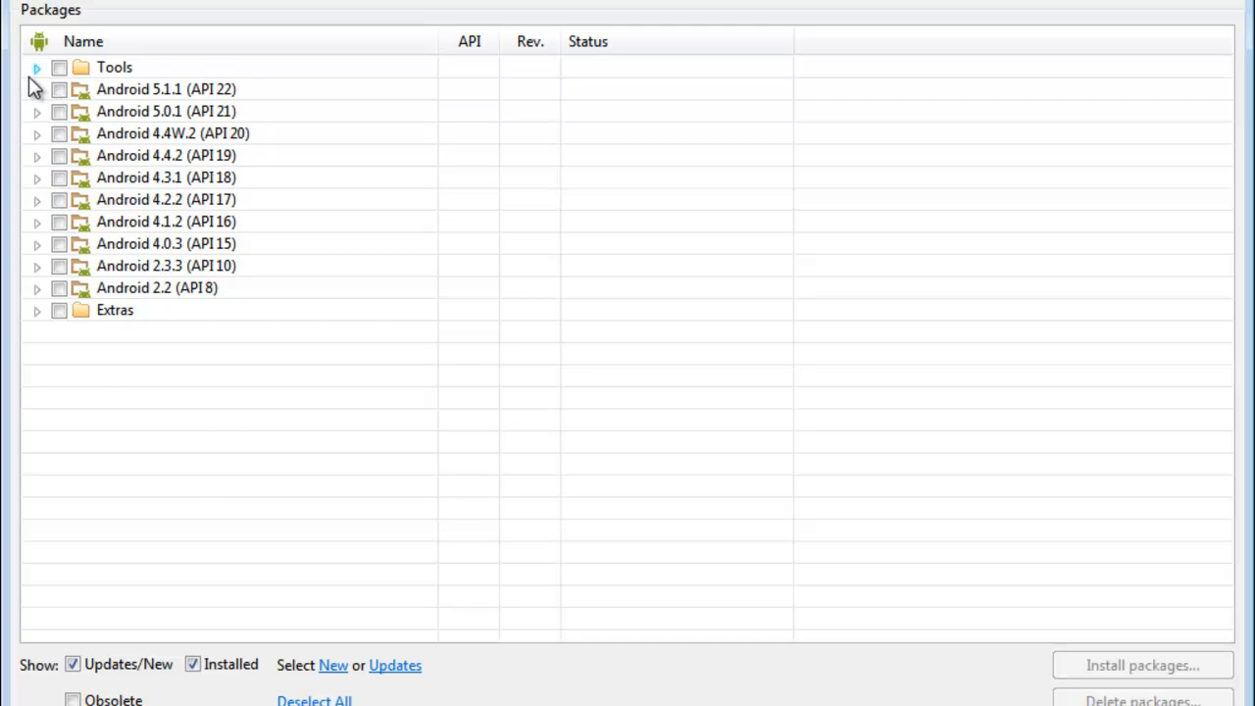
click(37, 89)
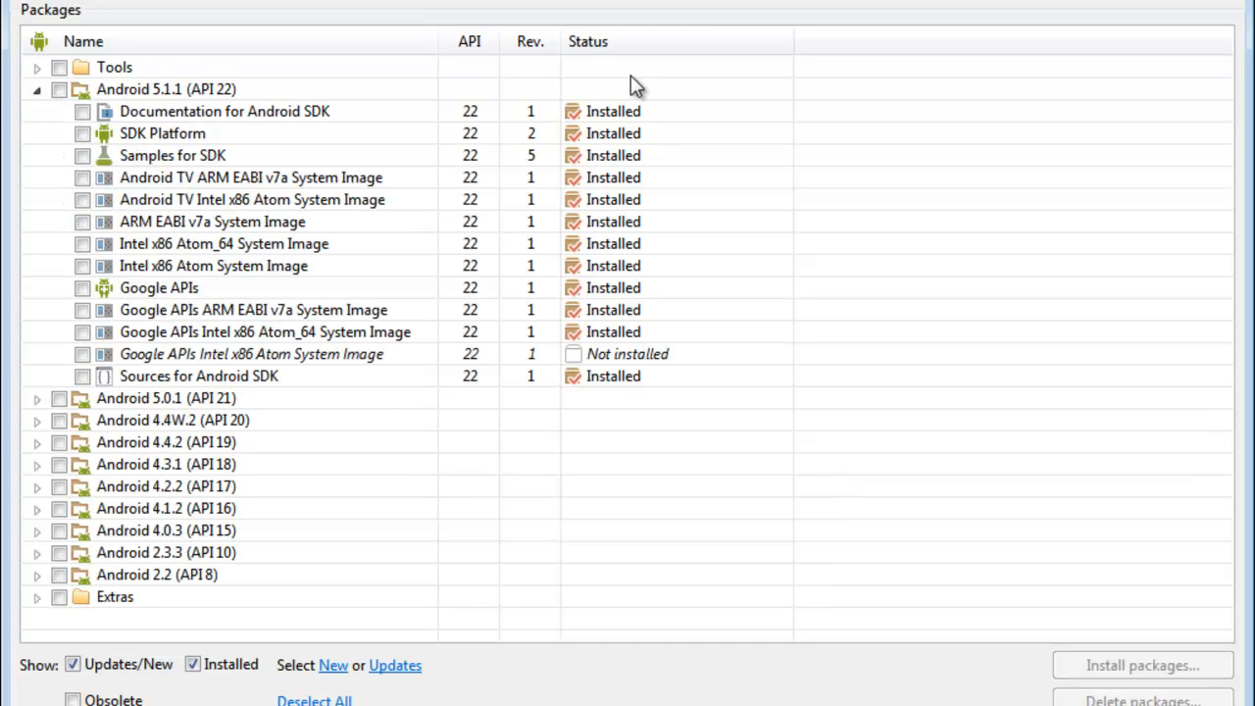
click(37, 400)
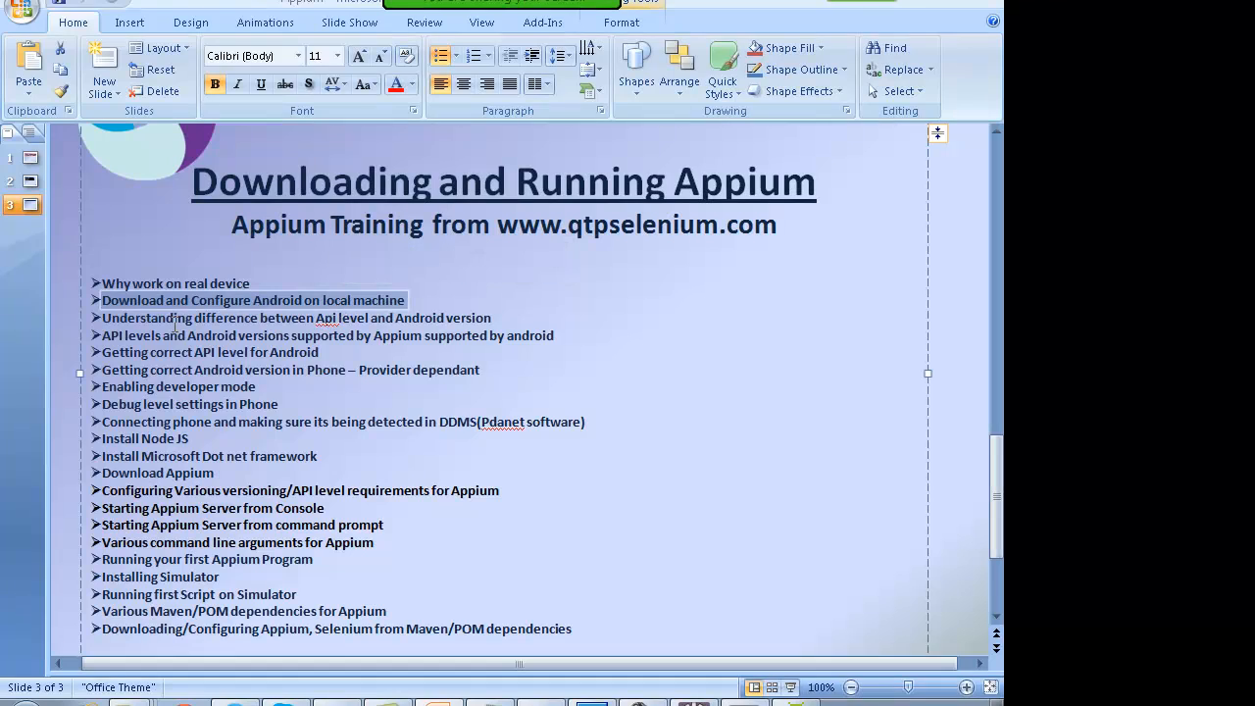
Step: Select the 'Understanding difference between Api level and Android version' bullet, then show the camera feed
click(214, 320)
double_click(325, 318)
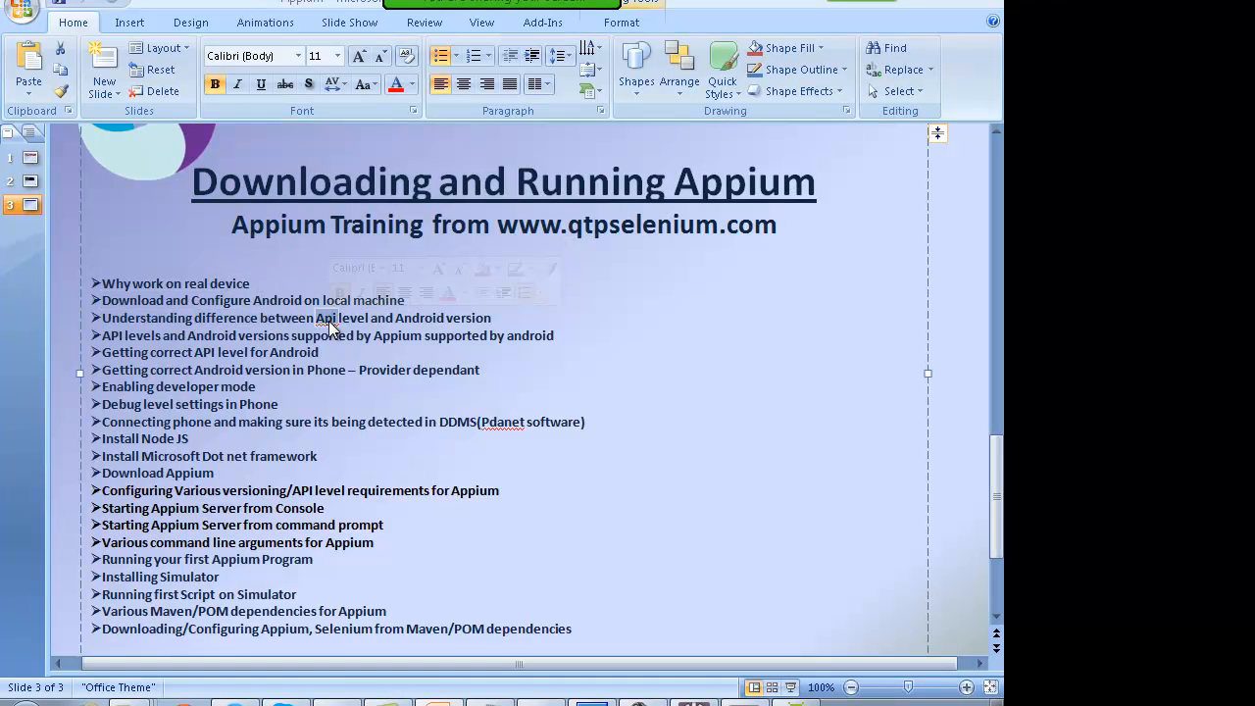
triple_click(408, 318)
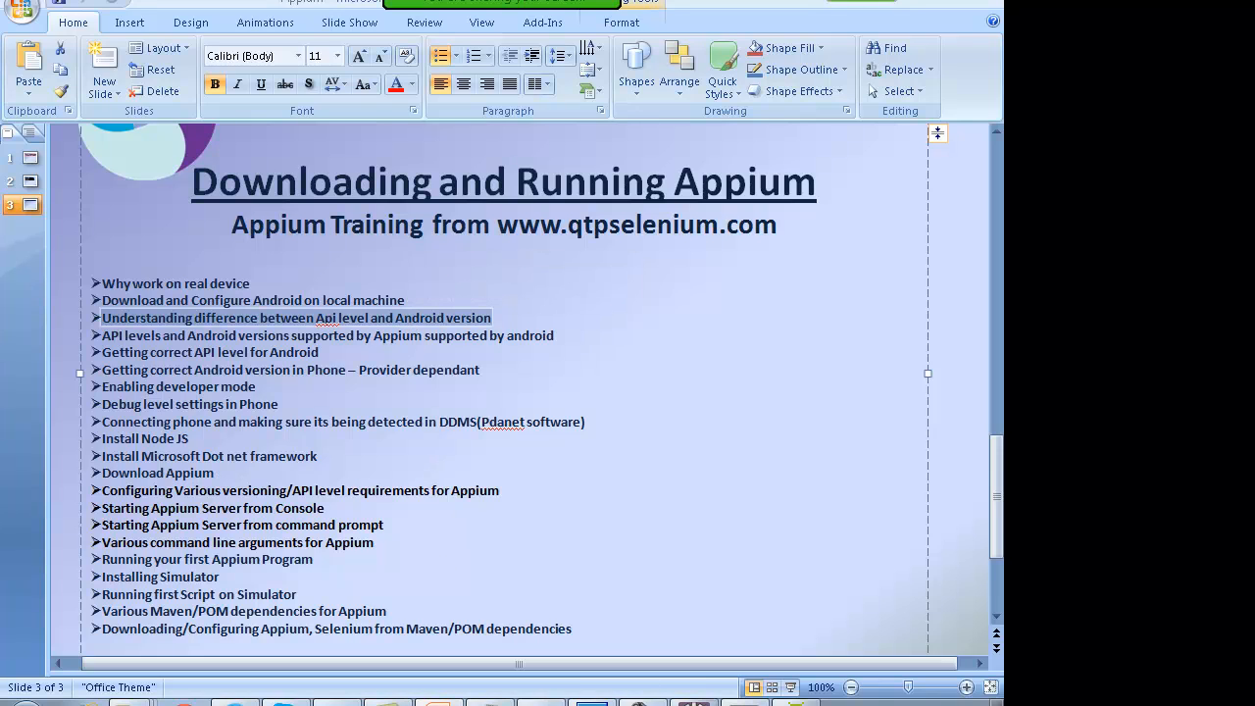
click(338, 702)
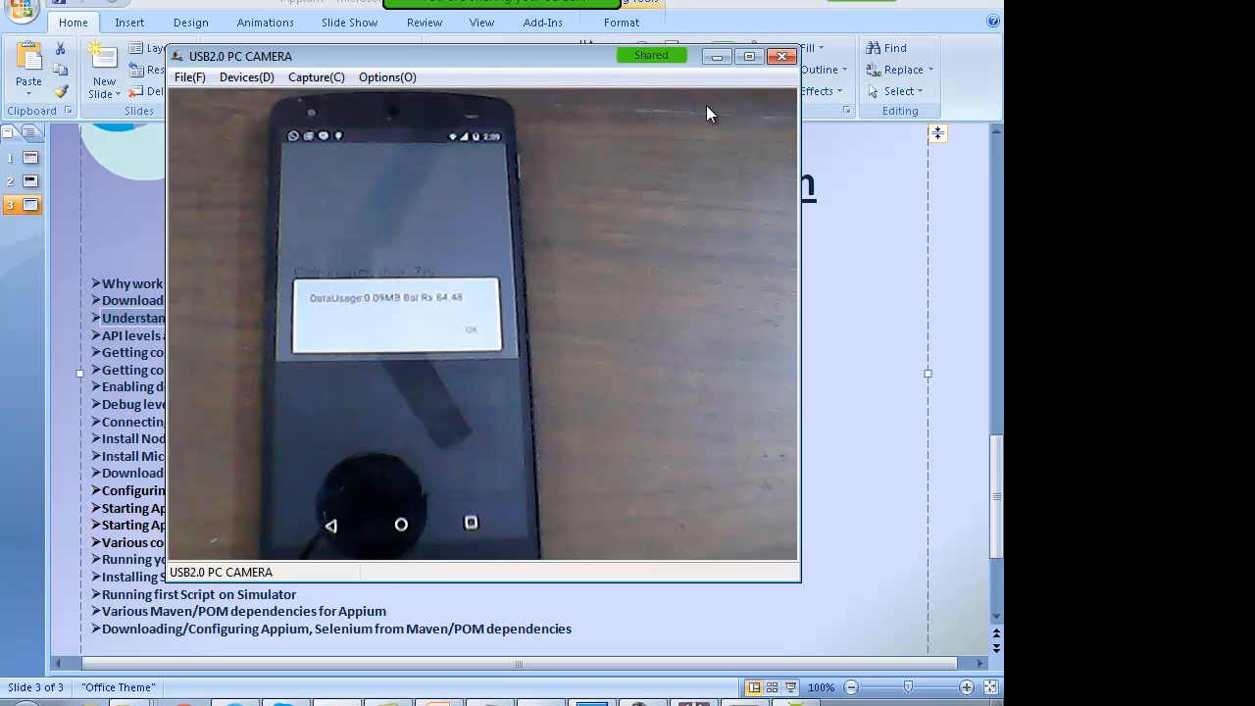
Step: Close and relaunch Camera Capture, check the phone feed, then bring PowerPoint to the front
click(782, 57)
click(23, 701)
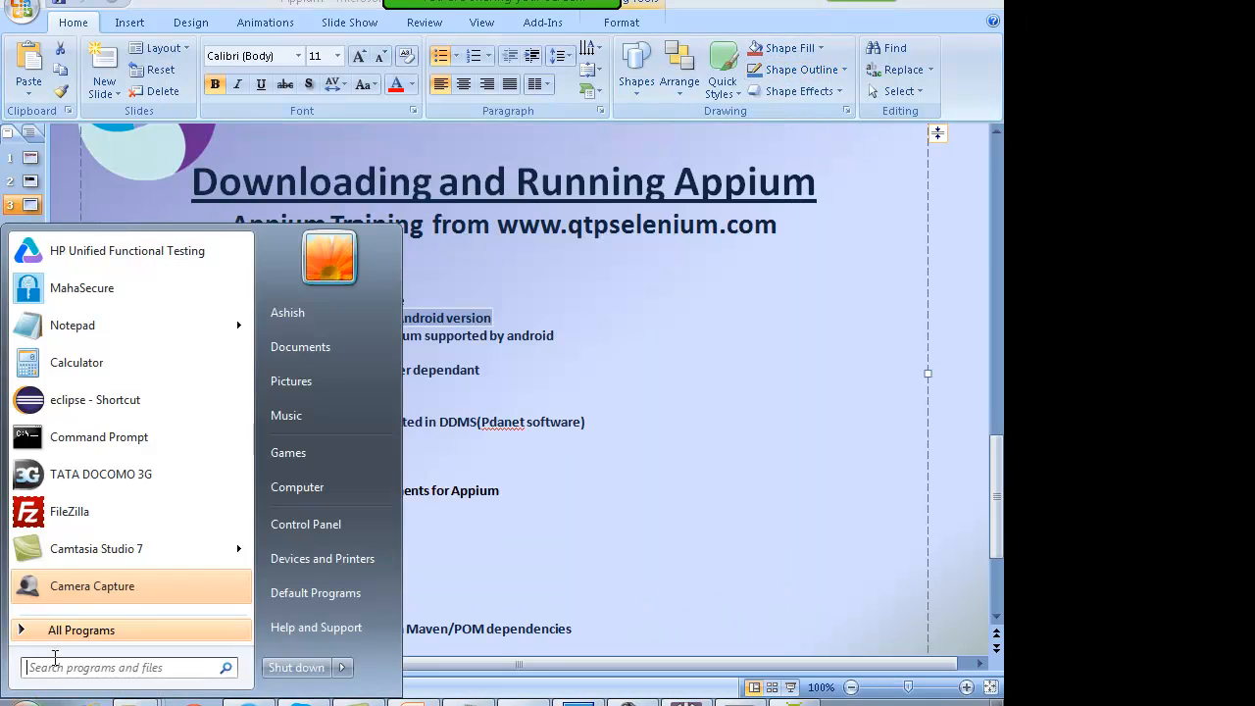
click(79, 588)
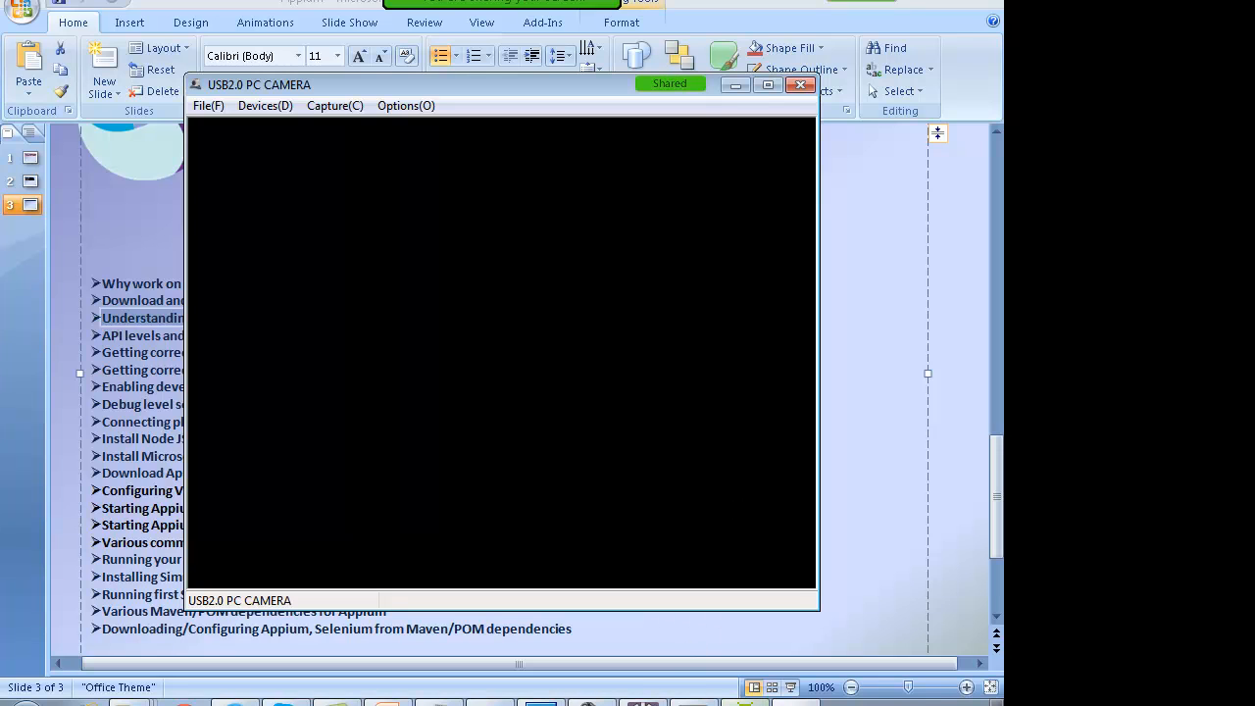
click(874, 615)
click(639, 702)
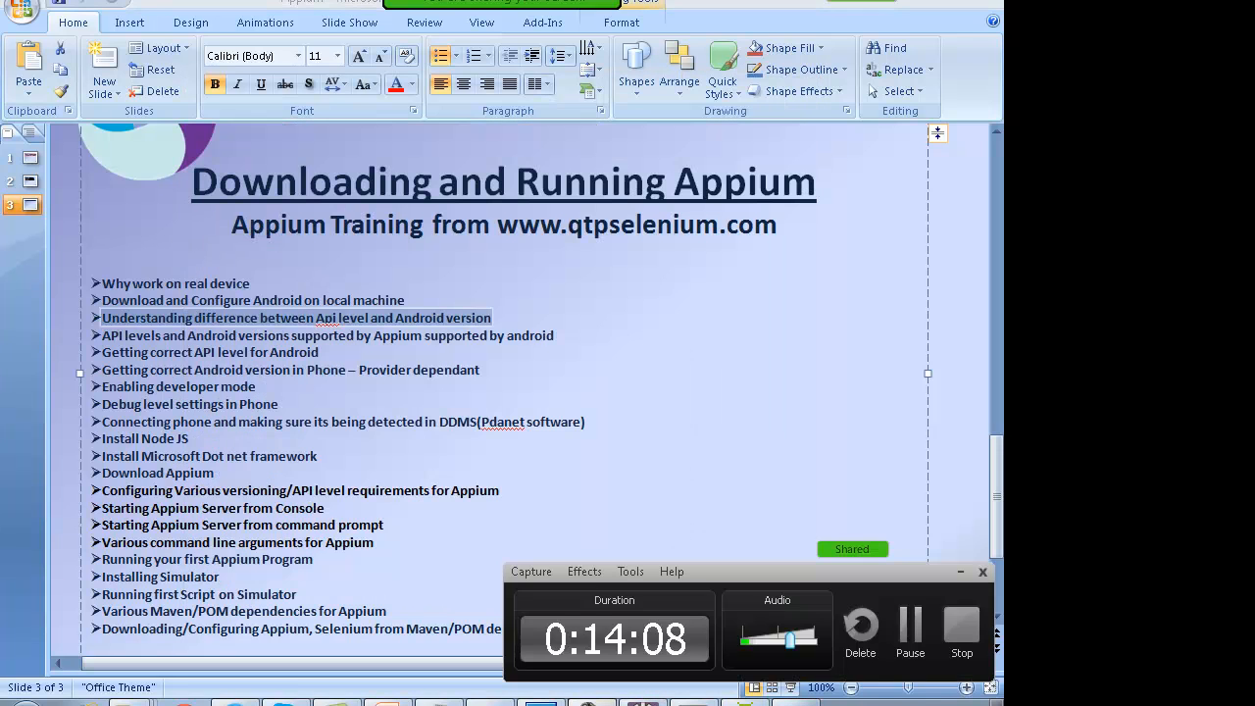
click(915, 642)
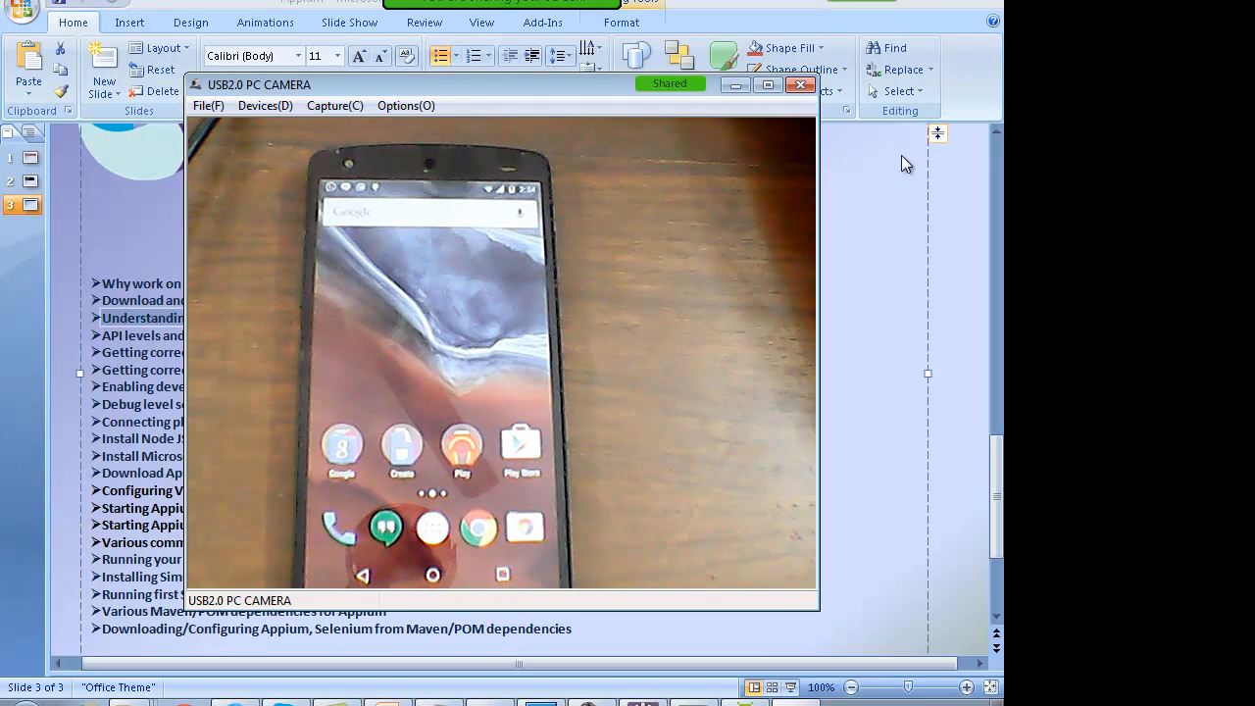
click(866, 179)
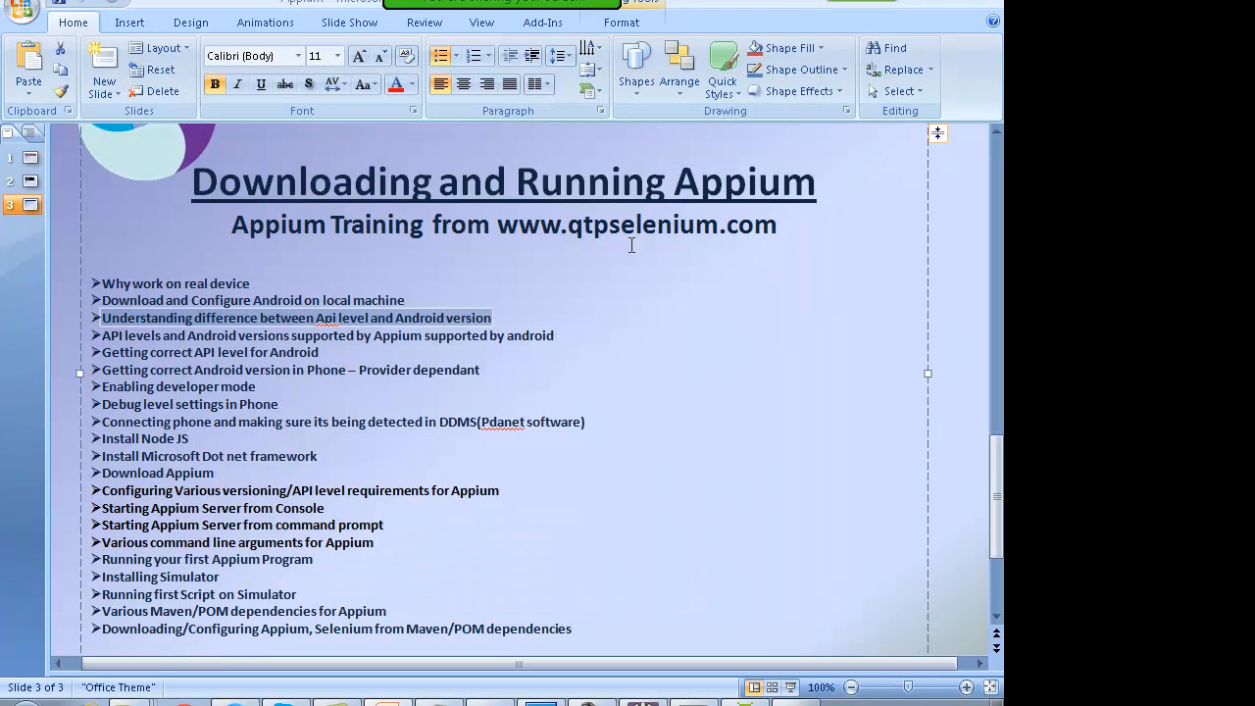
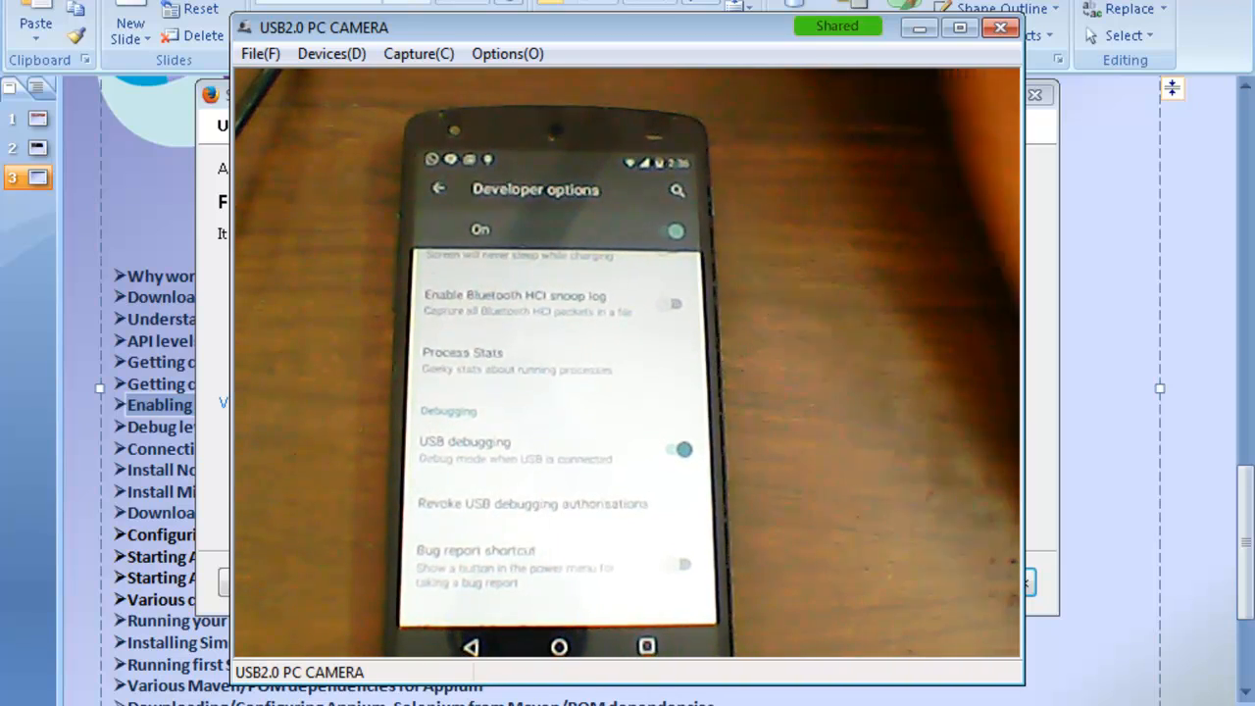
Step: Postpone the Firefox update and bring the Downloading and Running Appium slide back in front
click(231, 300)
click(266, 585)
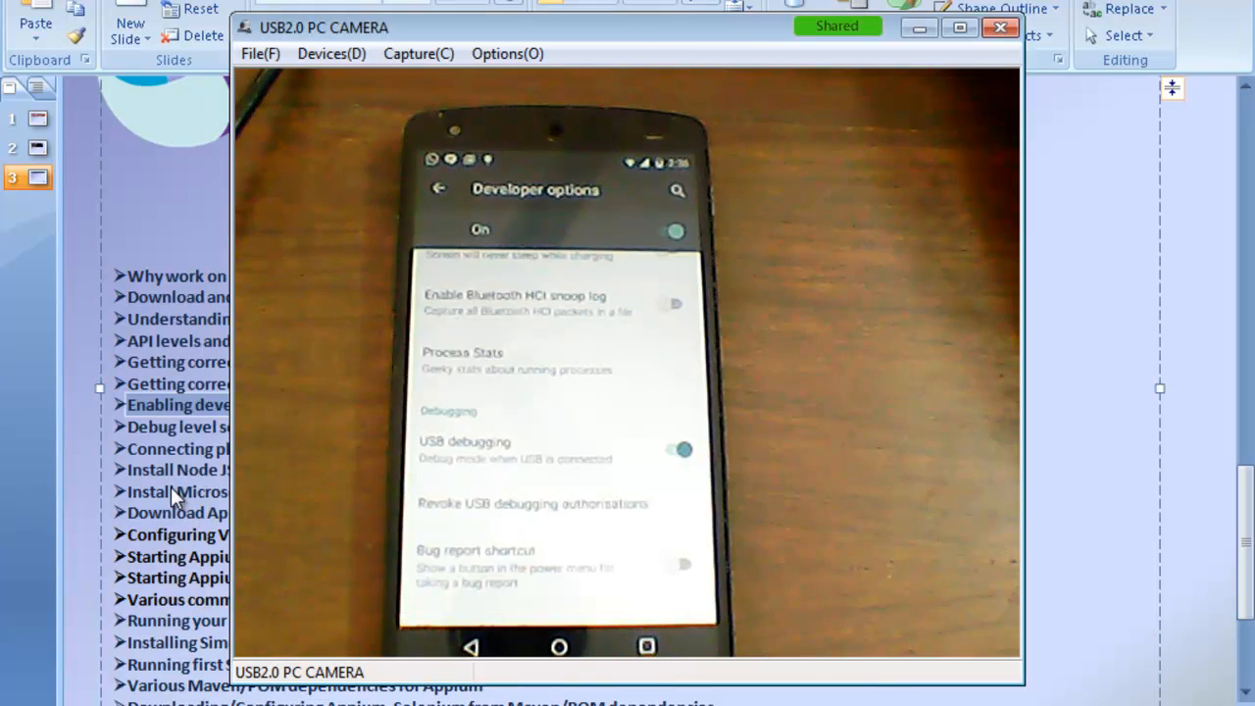
click(172, 498)
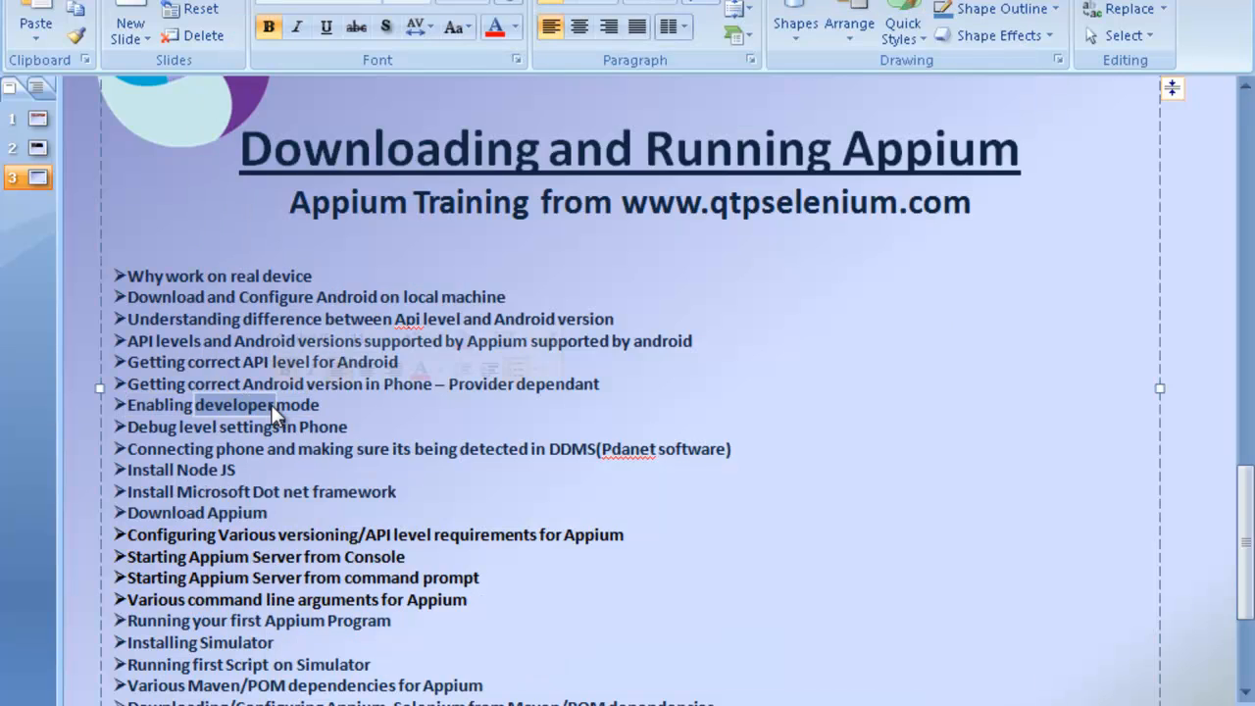
Step: Point out the 'Debug level settings in Phone' and phone connection outline items
triple_click(209, 437)
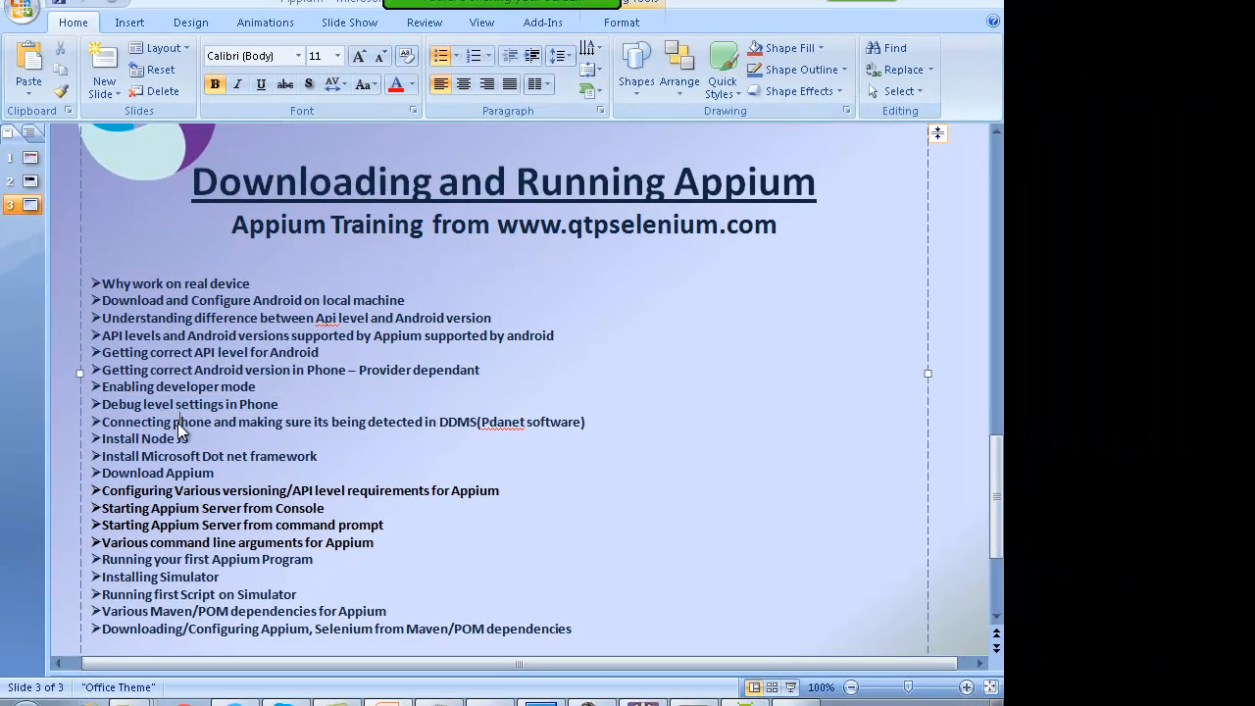
triple_click(212, 443)
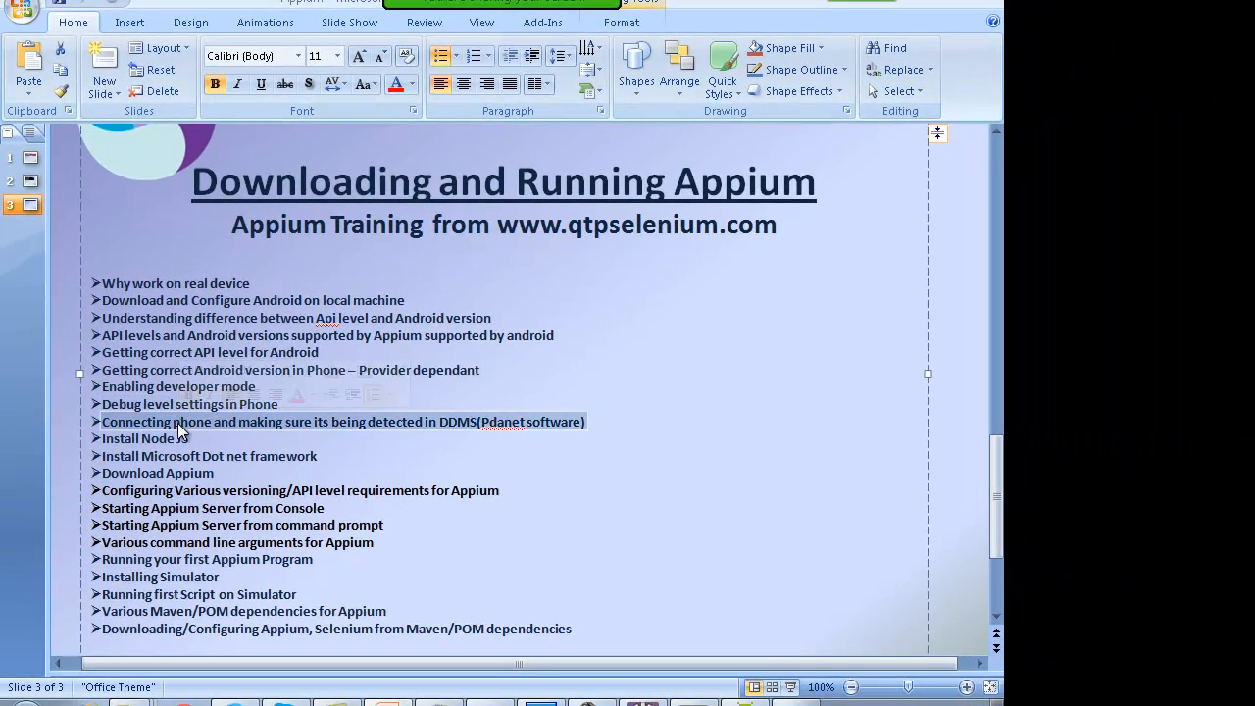
click(201, 423)
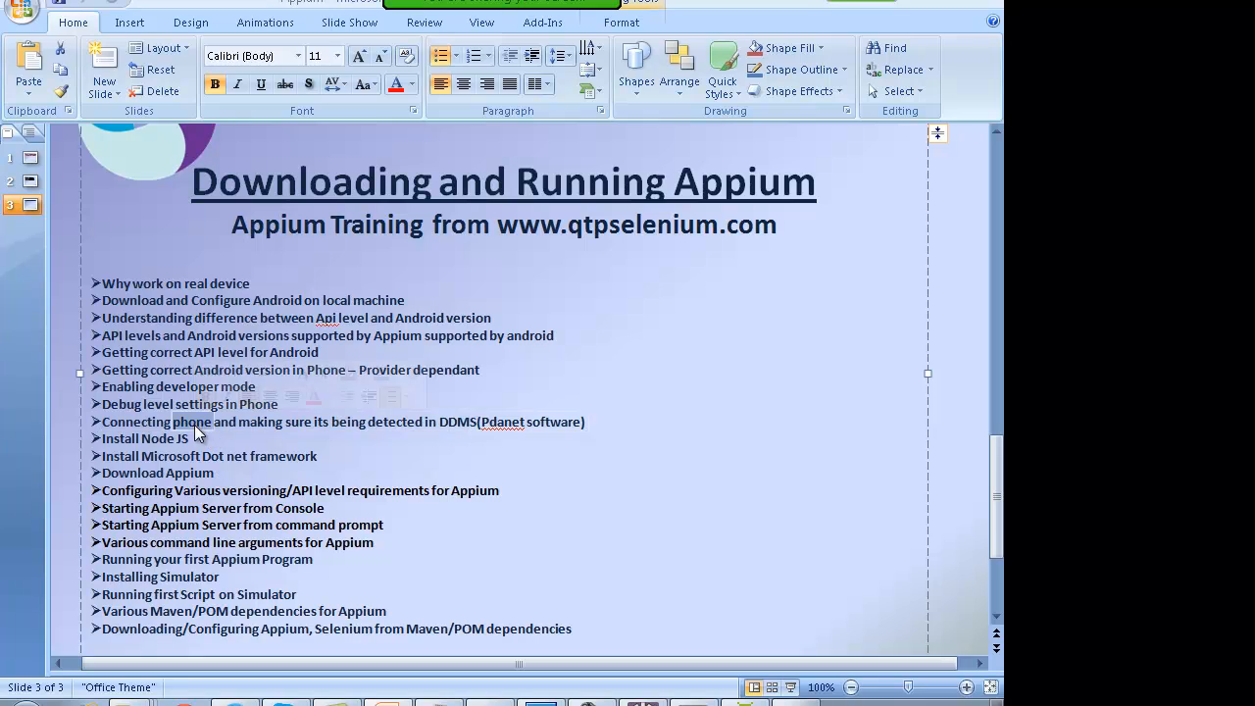
double_click(268, 425)
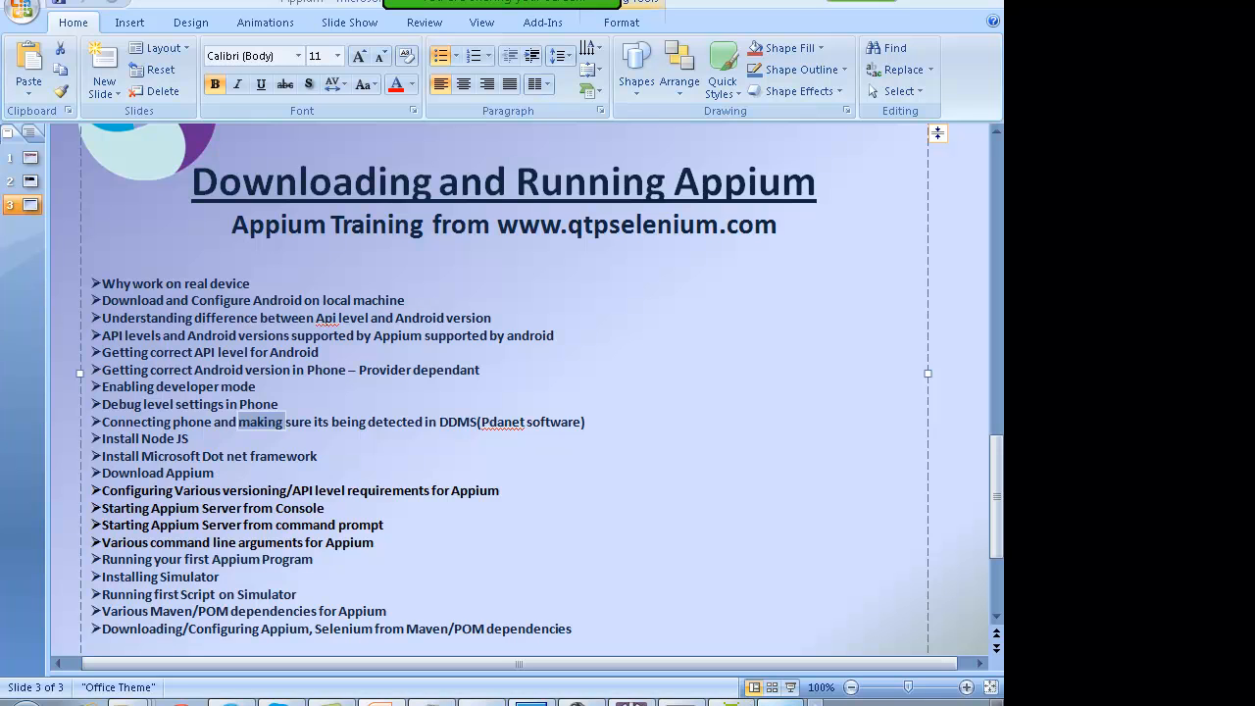
Step: Show the phone's USB debugging prompt on camera, then mark the DDMS and Pdanet mention
click(784, 702)
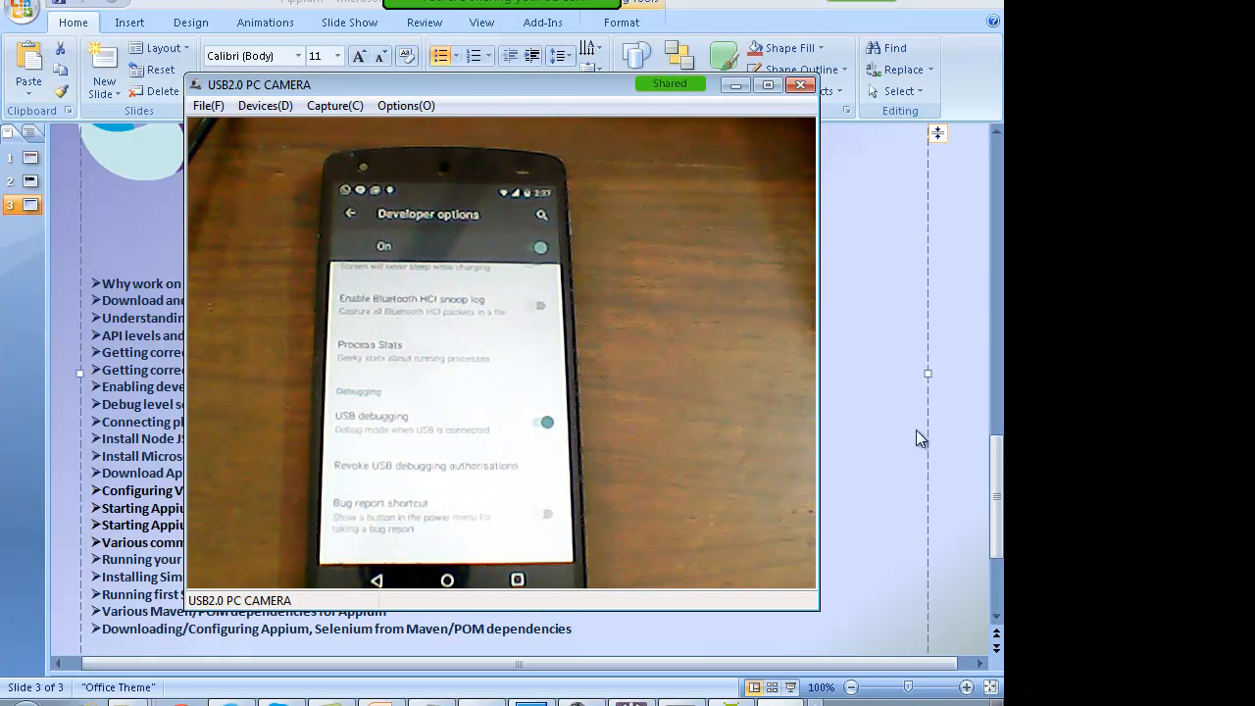
click(919, 434)
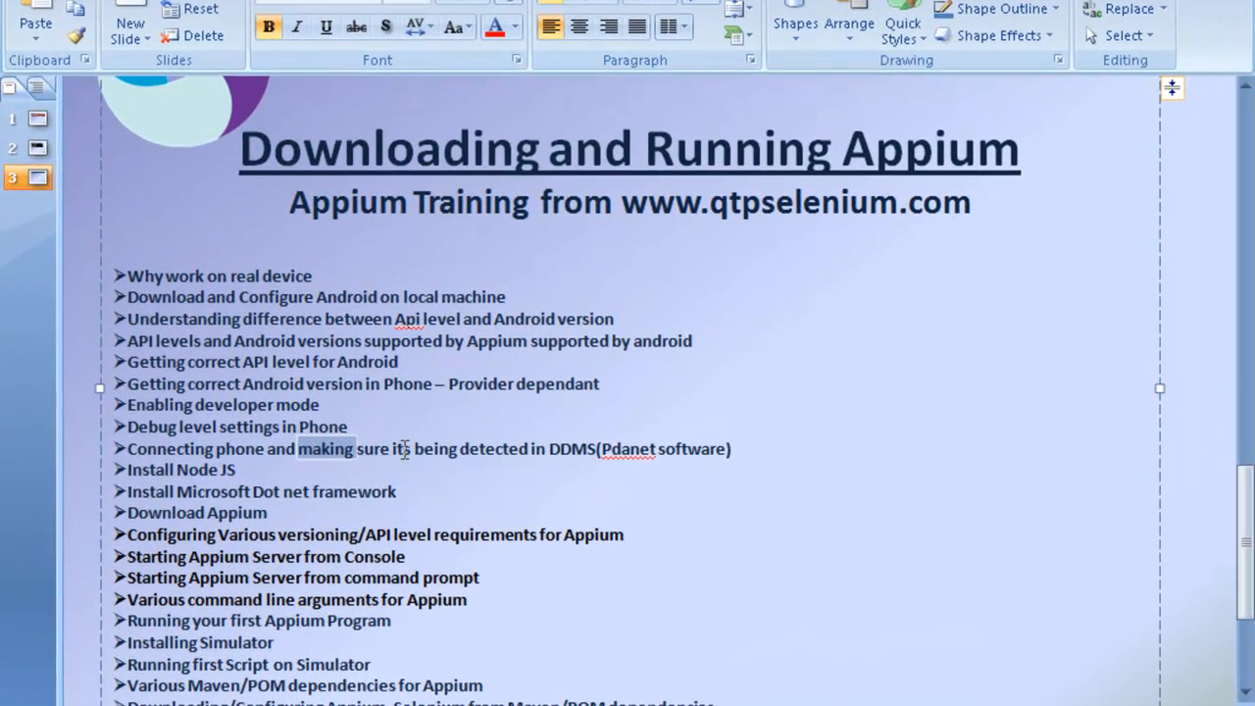
click(481, 449)
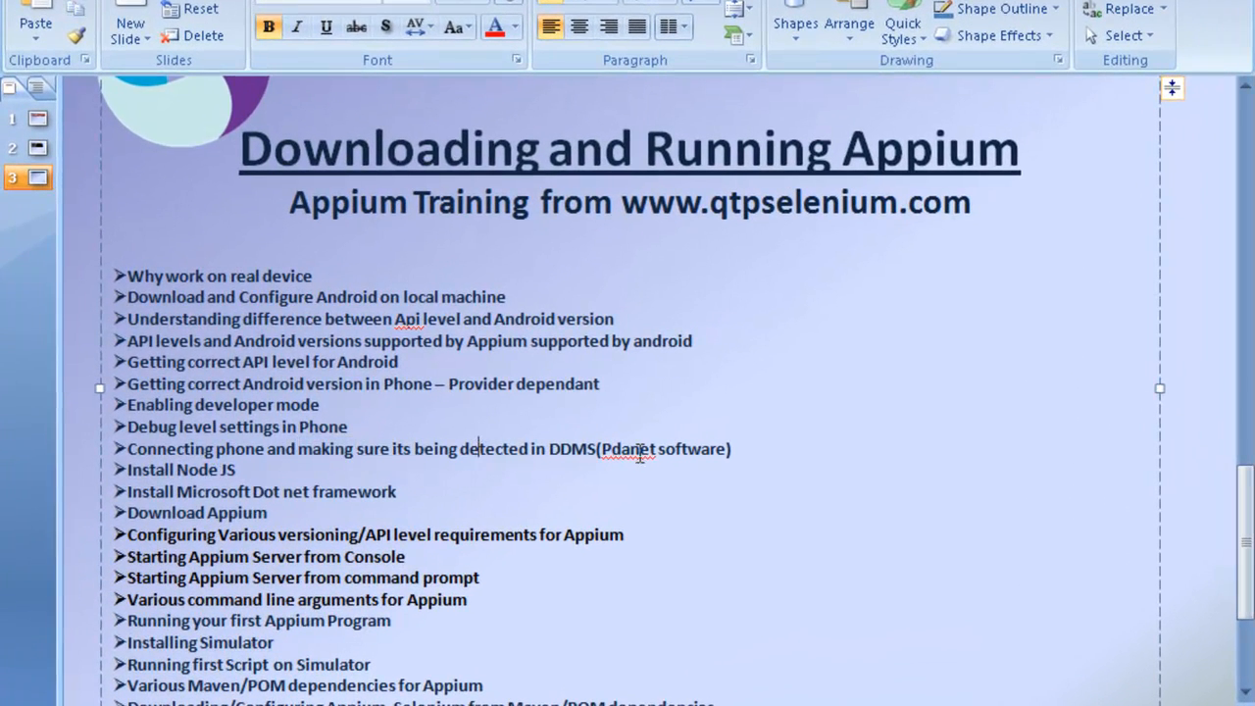
mouse_move(603, 447)
mouse_down()
mouse_move(728, 457)
mouse_move(603, 451)
mouse_up()
click(724, 453)
click(676, 516)
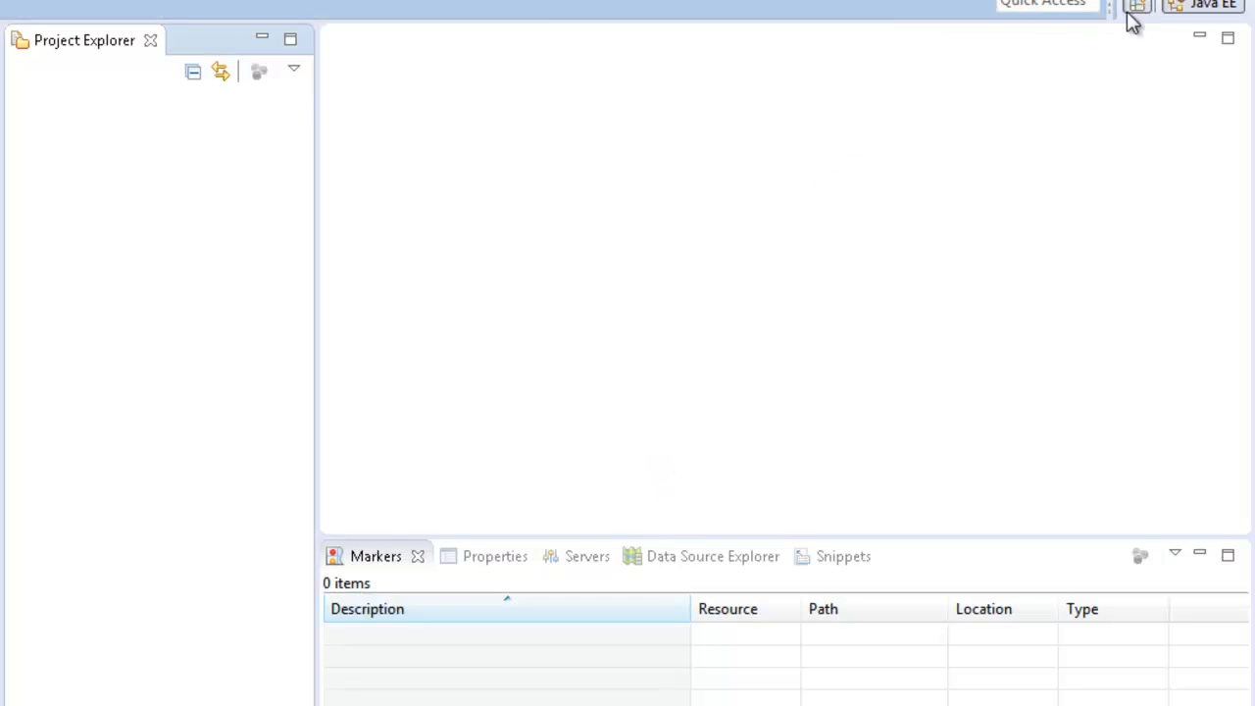
Step: Open the perspective list, then draw and clear an annotation mark at the perspective button
click(1129, 14)
click(823, 18)
click(1164, 6)
mouse_move(1145, 3)
mouse_down()
mouse_move(1120, 37)
mouse_move(1184, 43)
mouse_up()
key(Escape)
Step: Switch to the DDMS perspective, select the connected phone and widen the Name column
click(1137, 8)
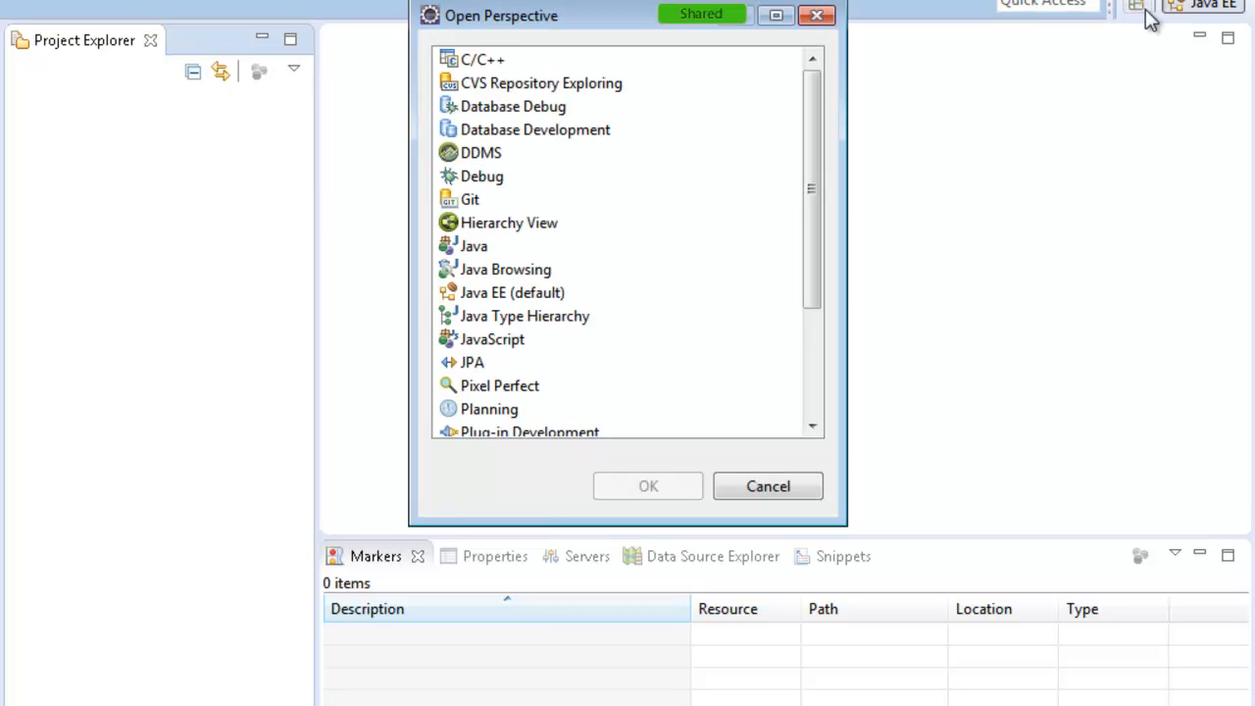
click(480, 154)
double_click(481, 155)
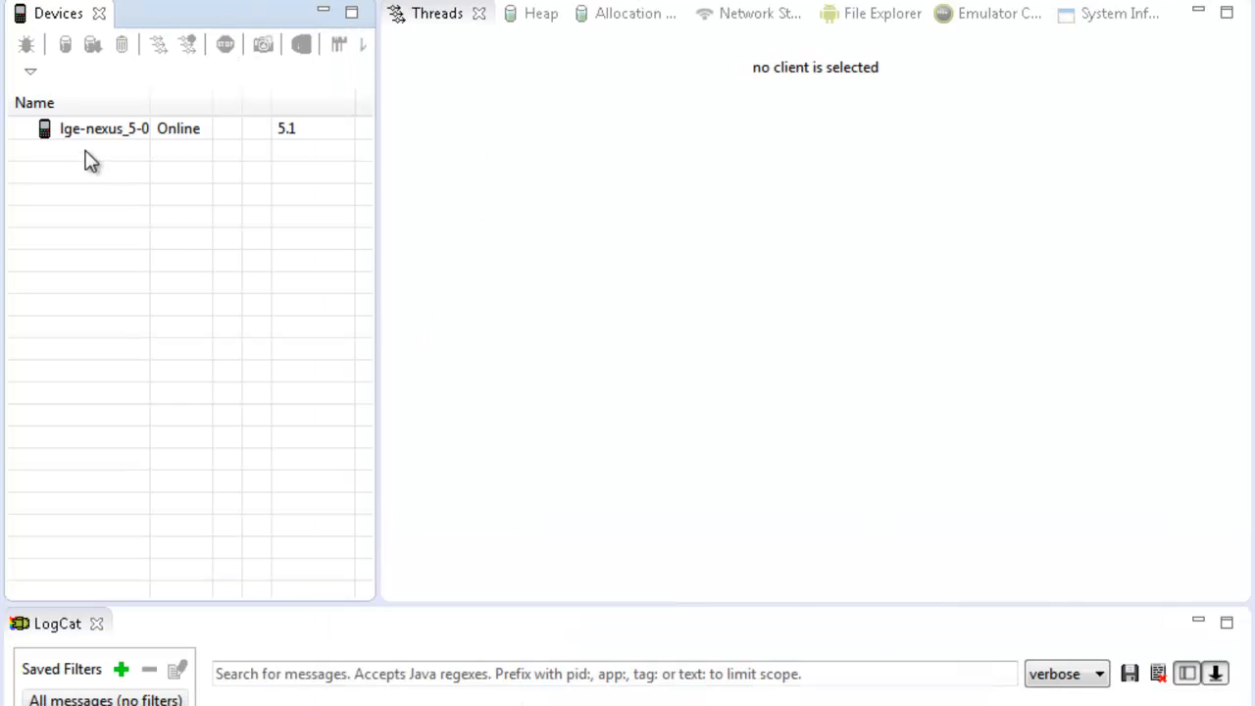
click(98, 135)
drag(150, 102, 286, 111)
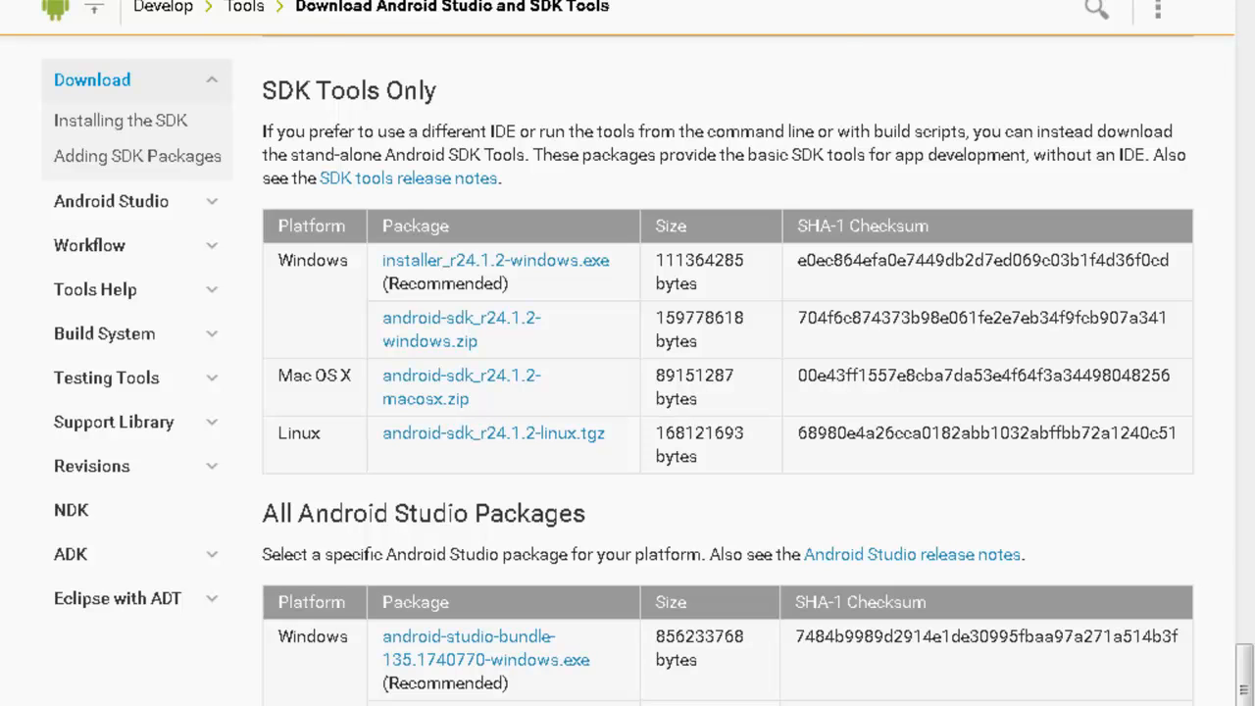
Step: Open the PdaNet+ FoxFi website from the search results and point out the PdaNet+ for Android heading
key(Return)
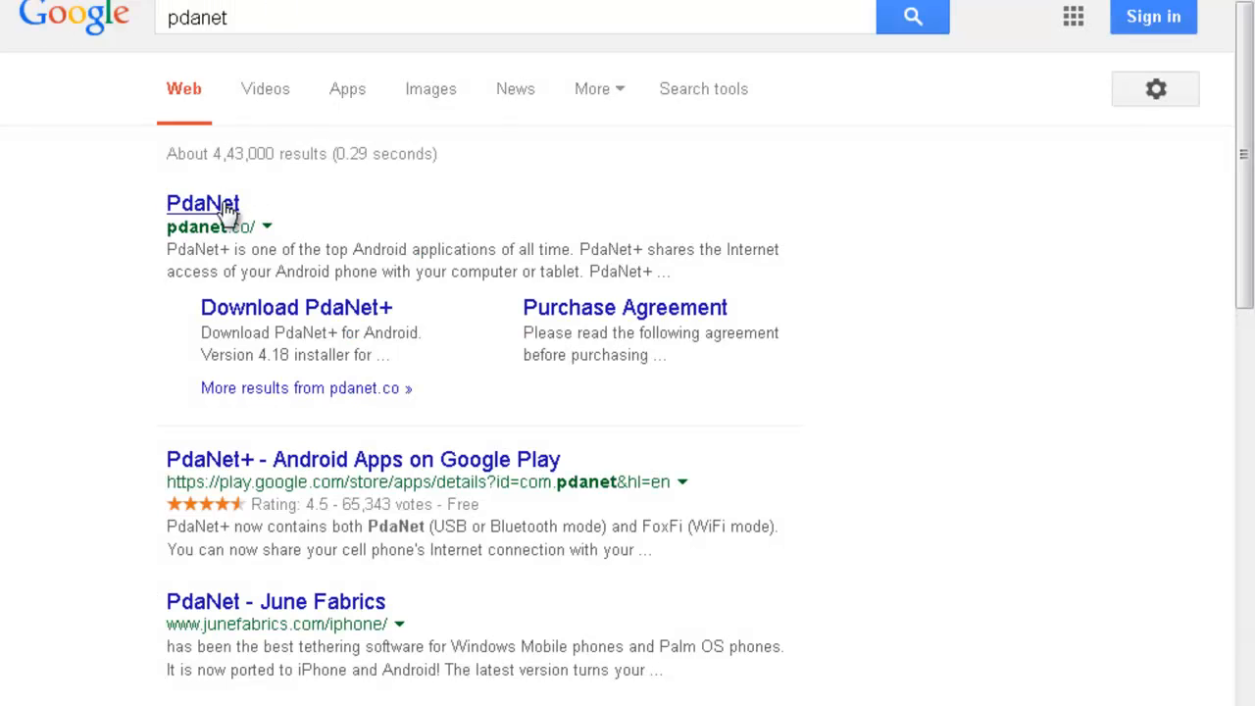
click(228, 208)
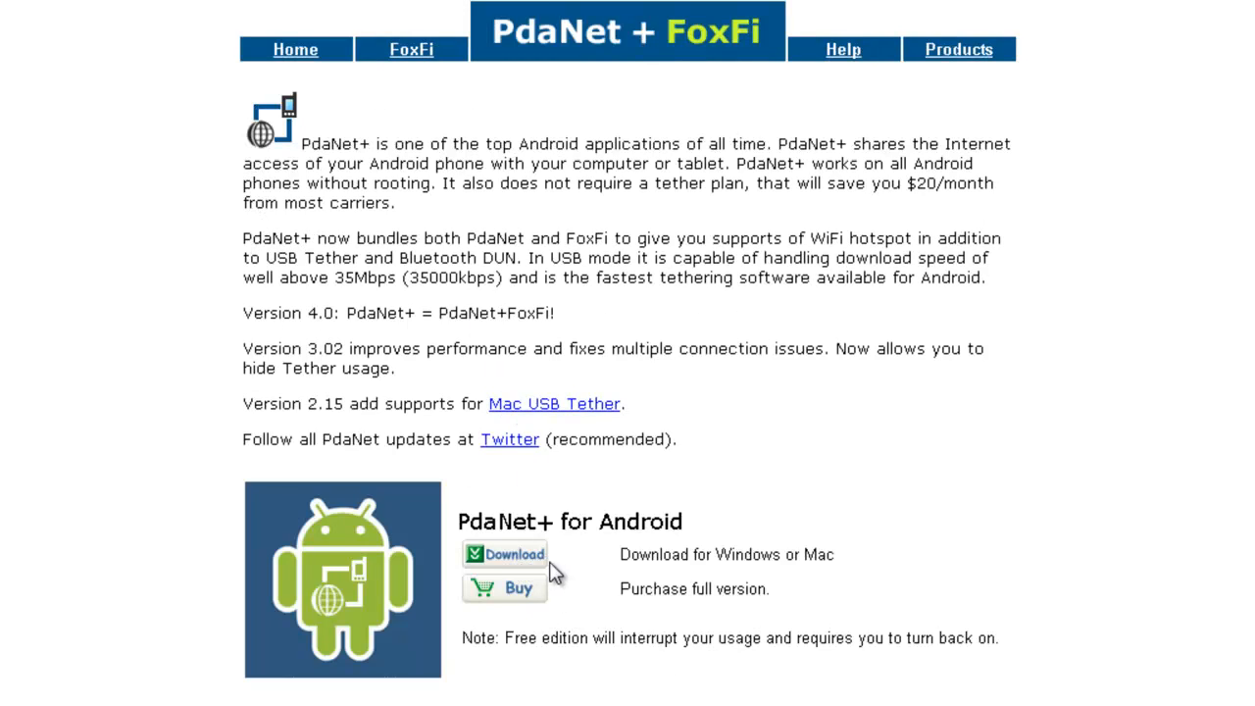
triple_click(639, 529)
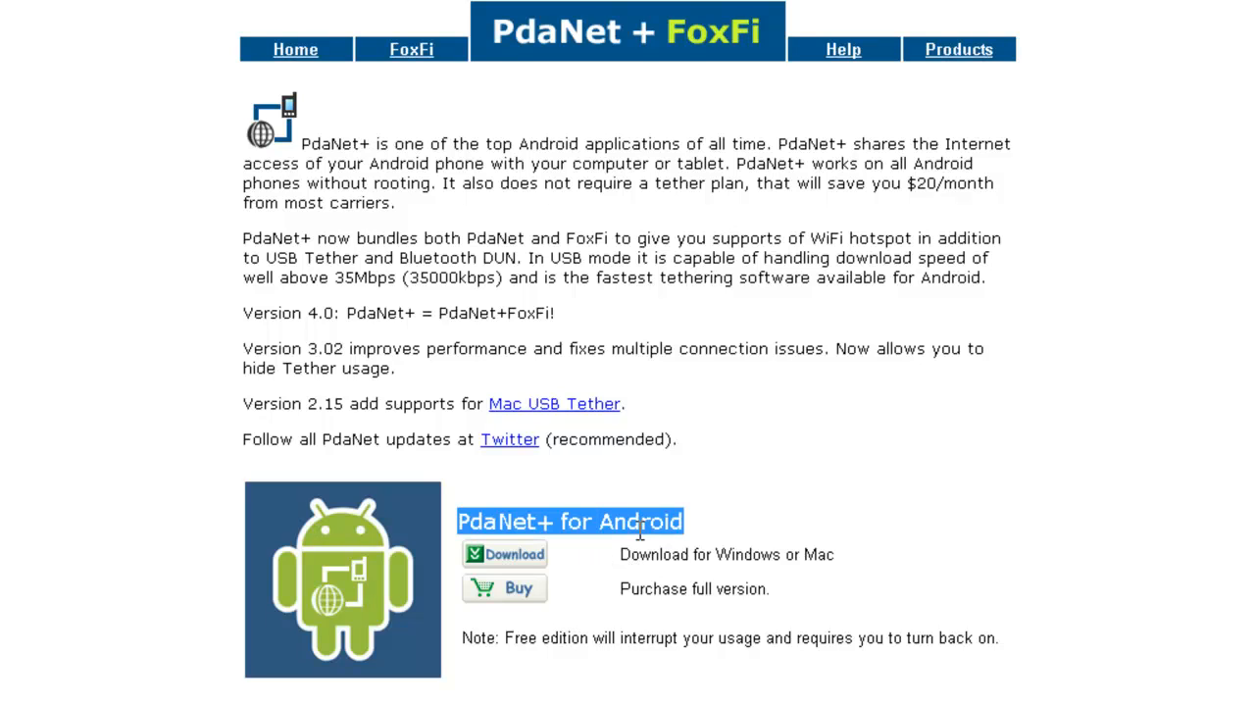
click(857, 636)
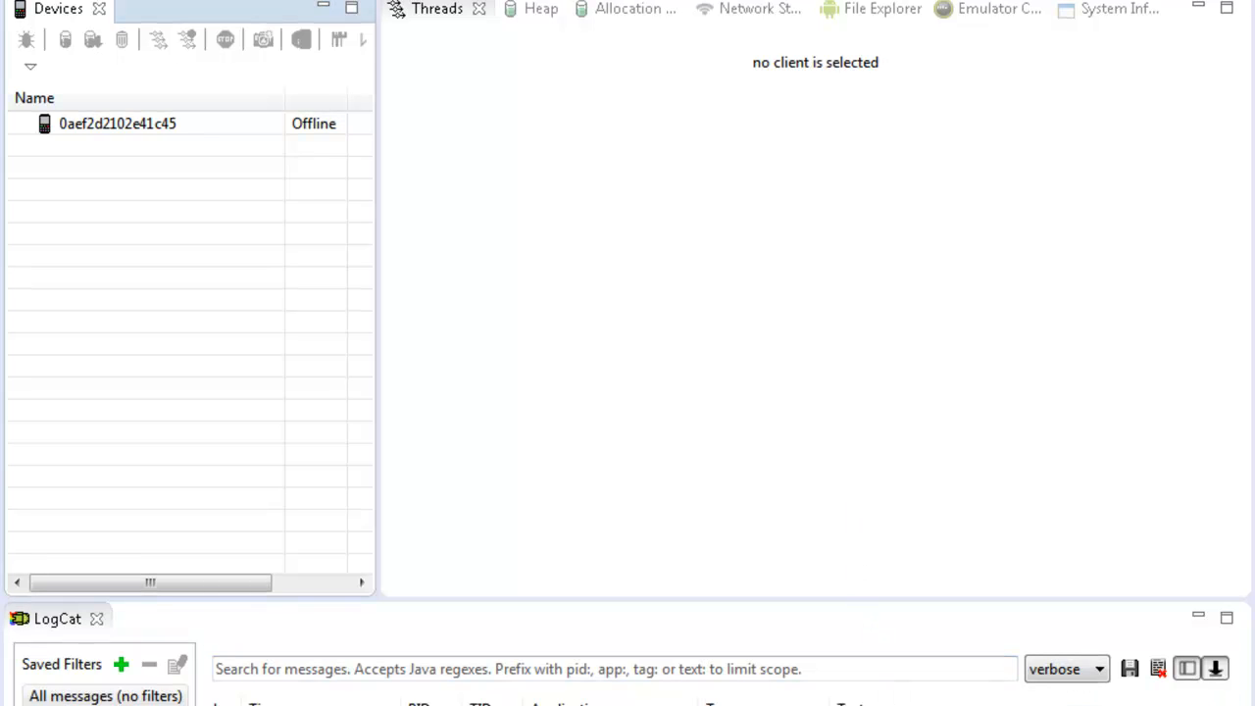
Step: Show the phone on the camera view, then return to the DDMS device list
click(875, 703)
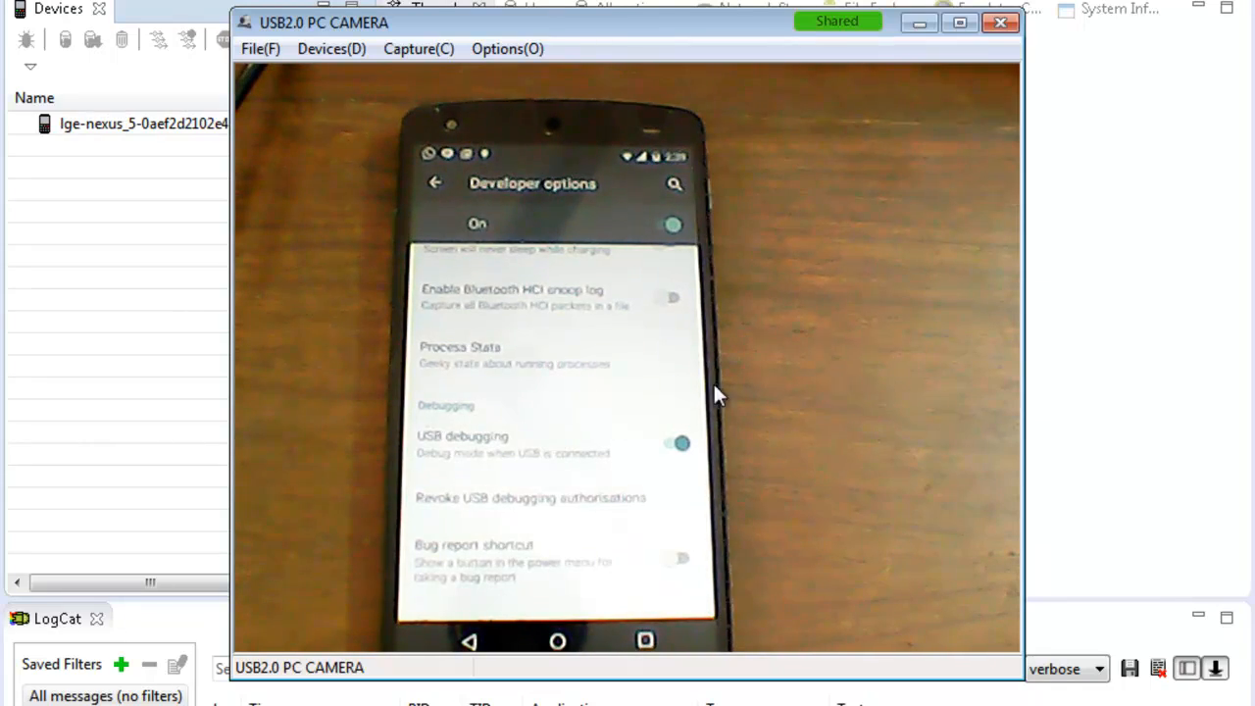
click(1064, 322)
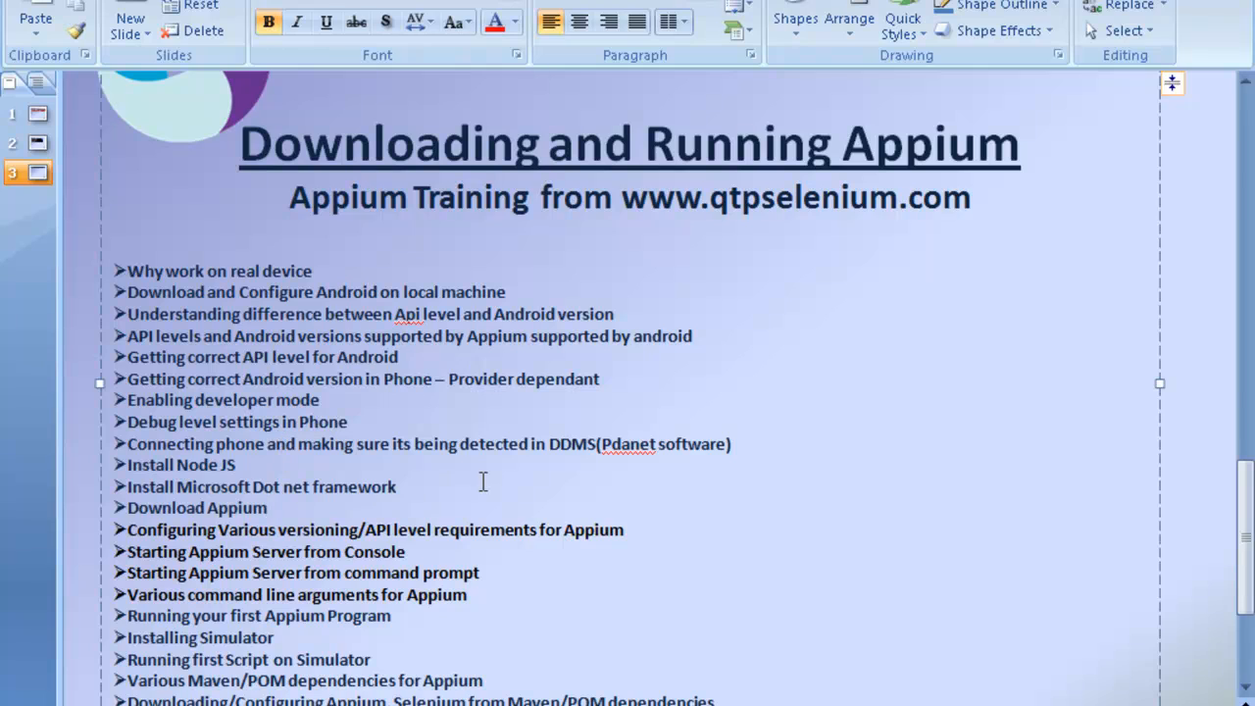
Step: Mark the Install Node JS item, search 'download node js' and open the Download - Node.js page
drag(242, 464, 142, 464)
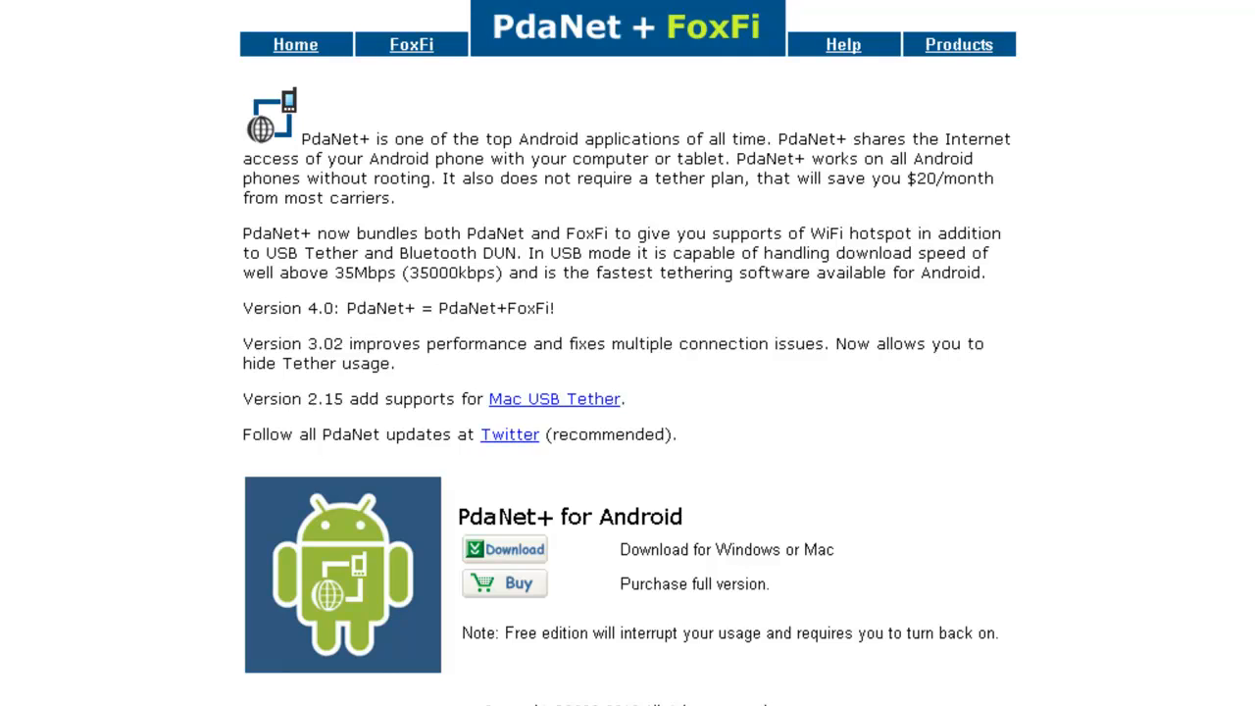
text(download n)
text(i)
key(BackSpace)
text(od)
key(Return)
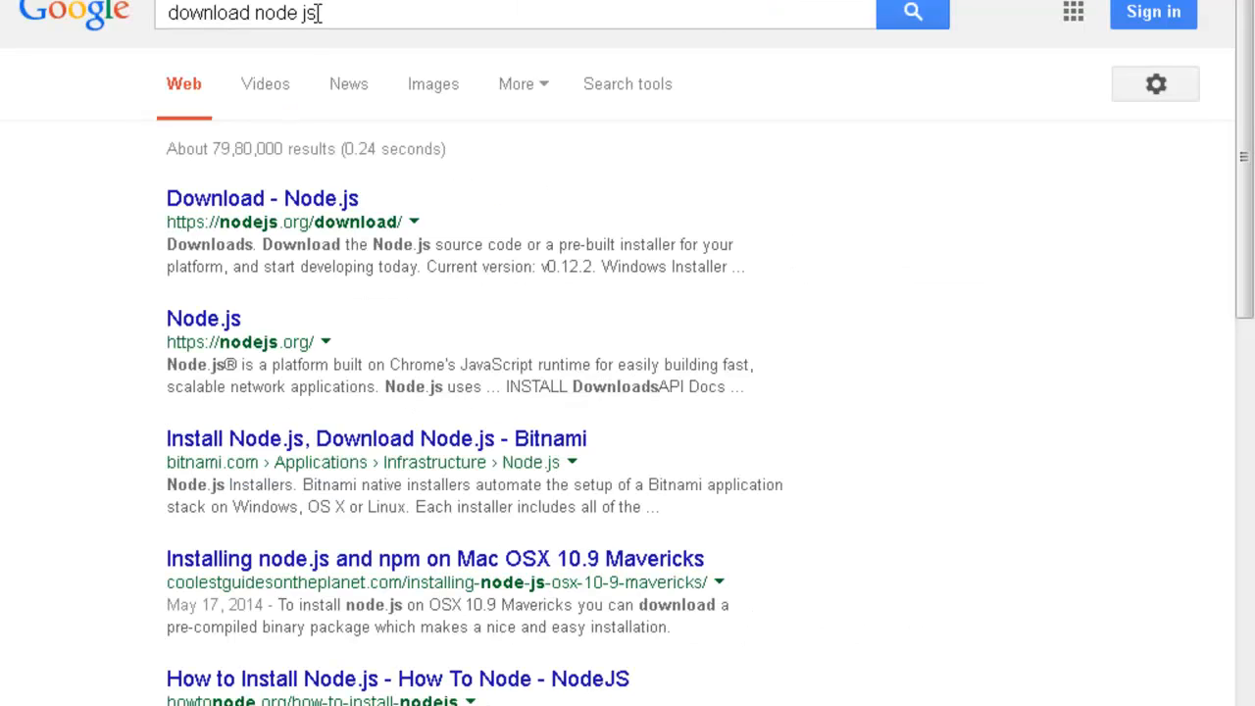
click(315, 199)
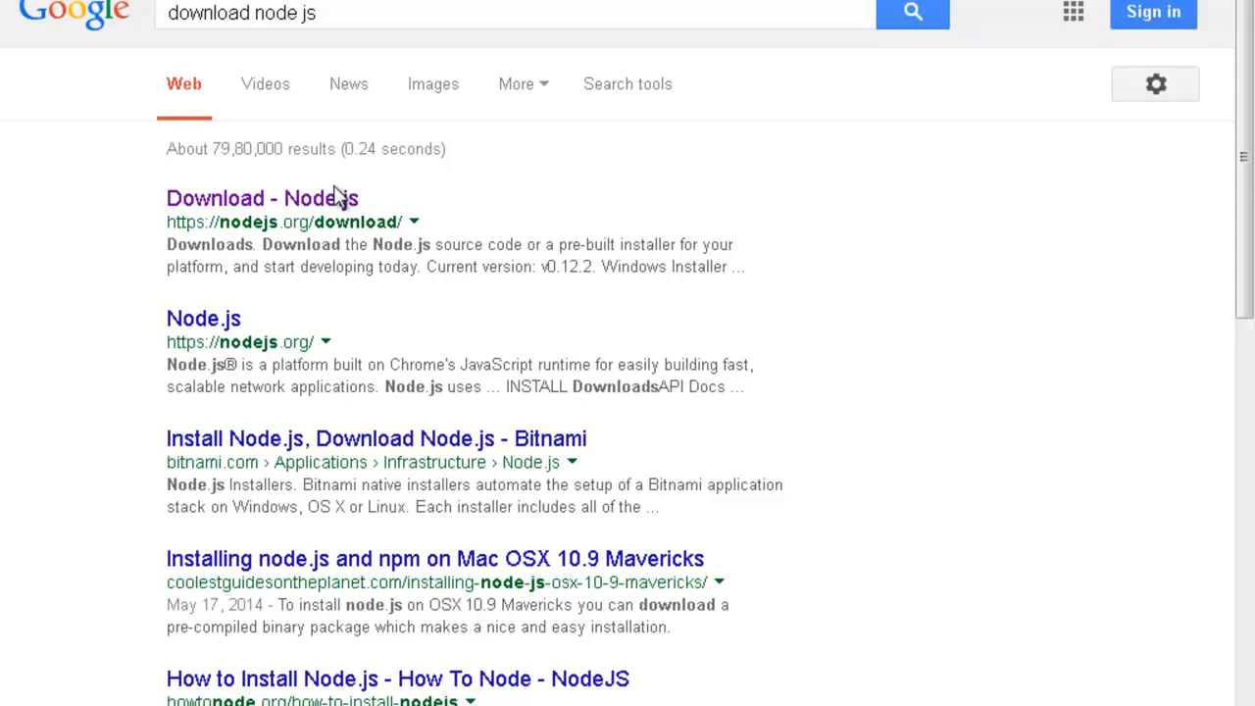
Step: Point out the Windows Installer (.msi) row in the Node.js installer table
scroll(337, 294, down, 3)
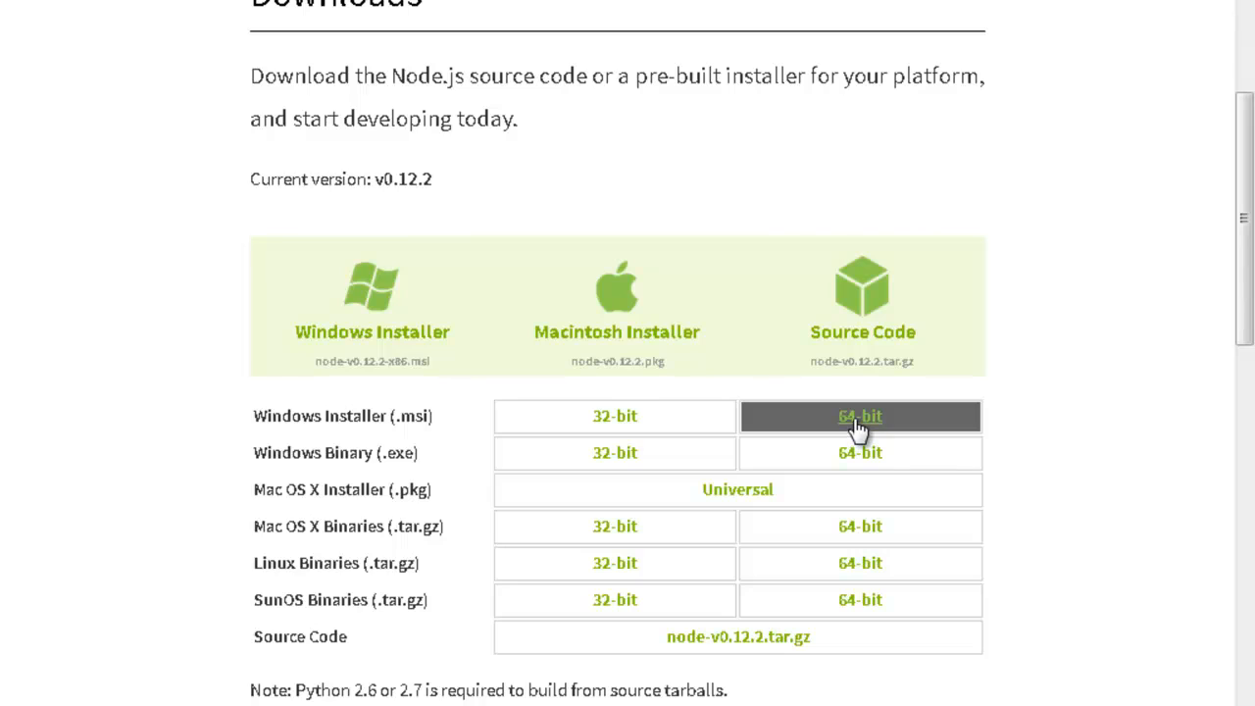
drag(435, 415, 263, 409)
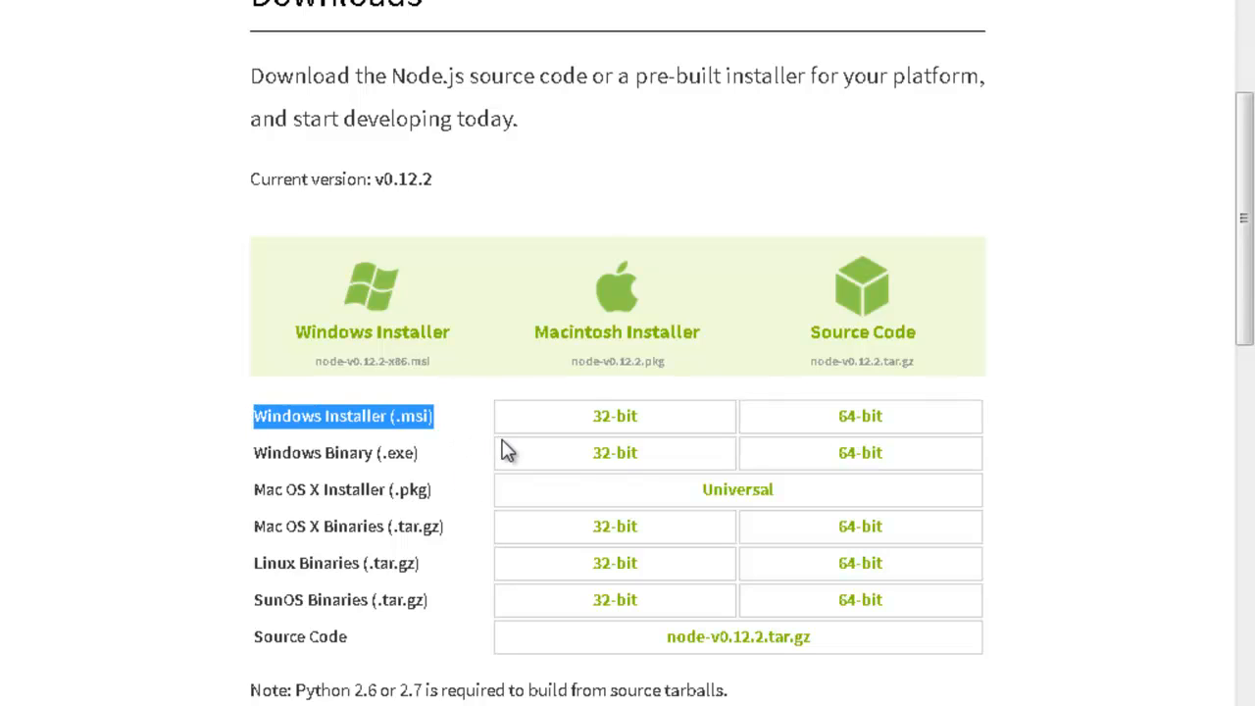
key(alt+Tab)
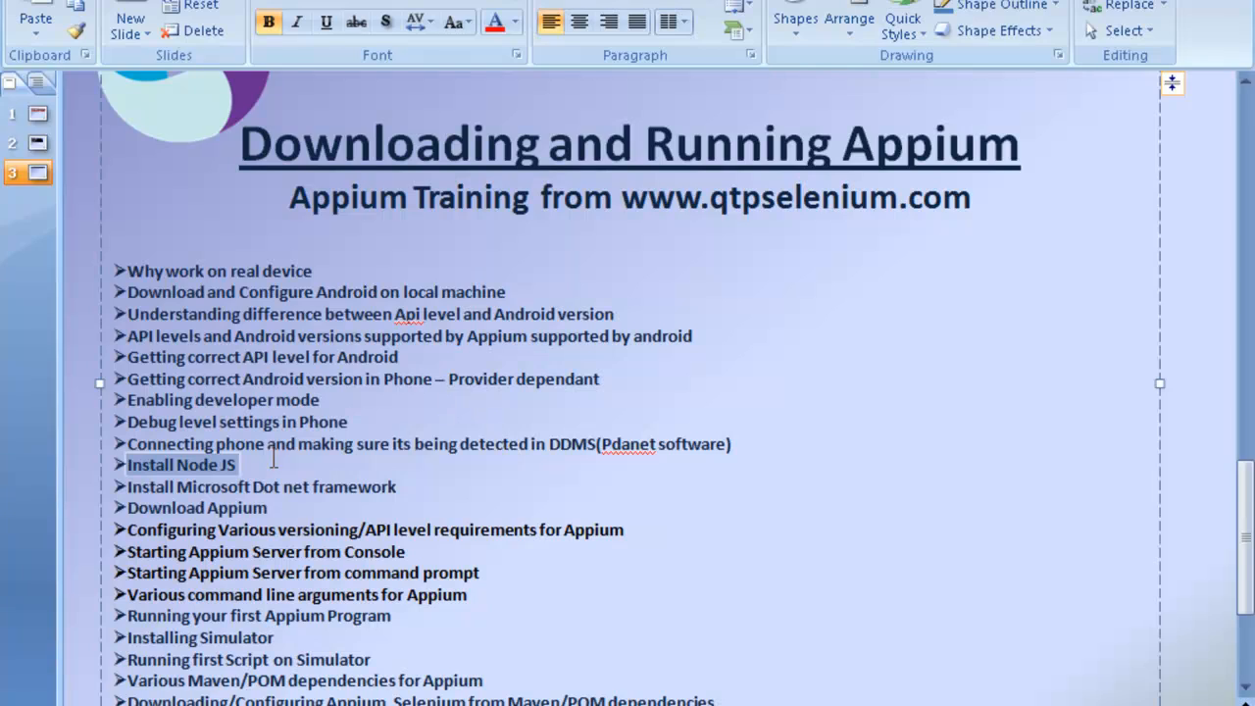
Step: Copy 'Microsoft Dot net framework' from the slide and search for it in Firefox
triple_click(257, 489)
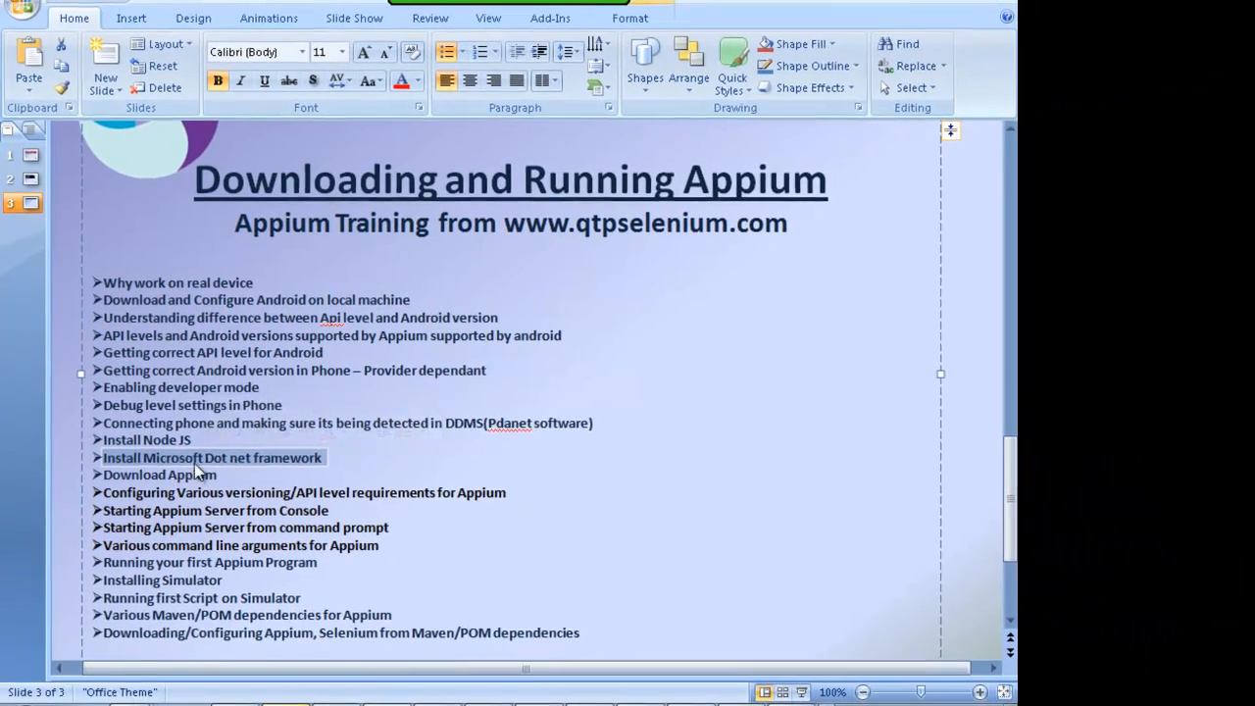
click(182, 456)
drag(145, 456, 334, 456)
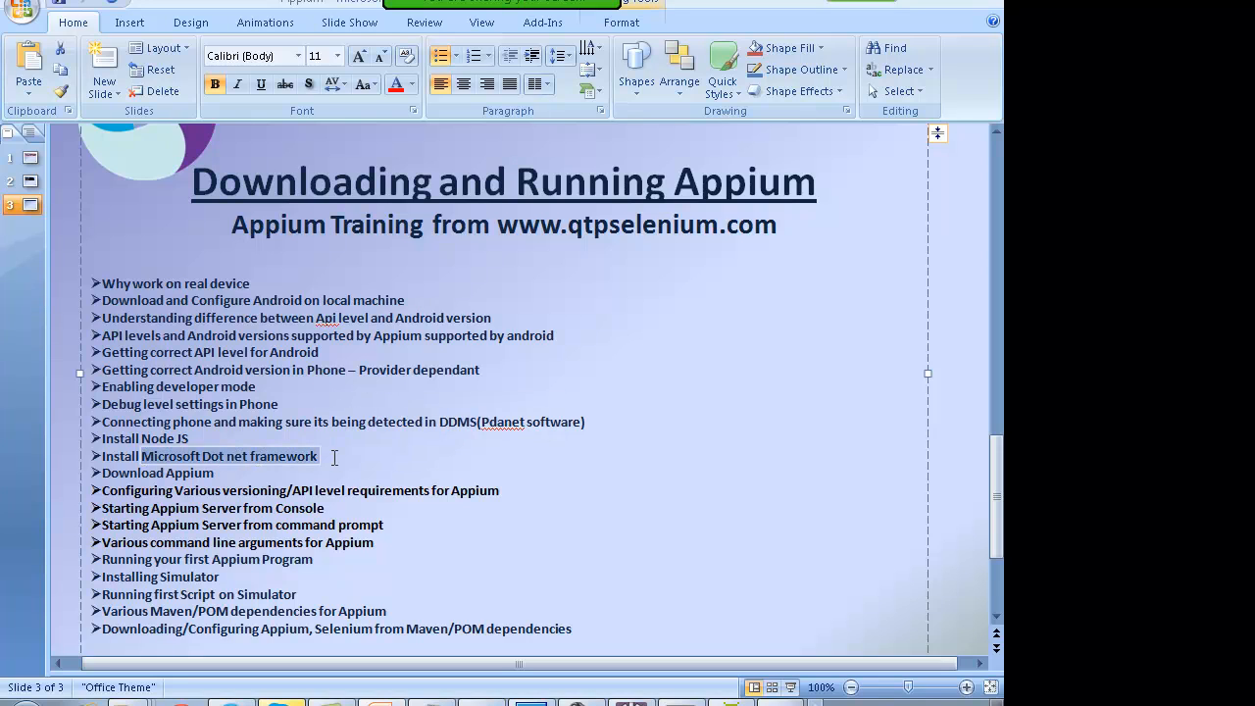
key(ctrl+c)
key(alt+Tab)
click(222, 28)
key(ctrl+v)
key(Return)
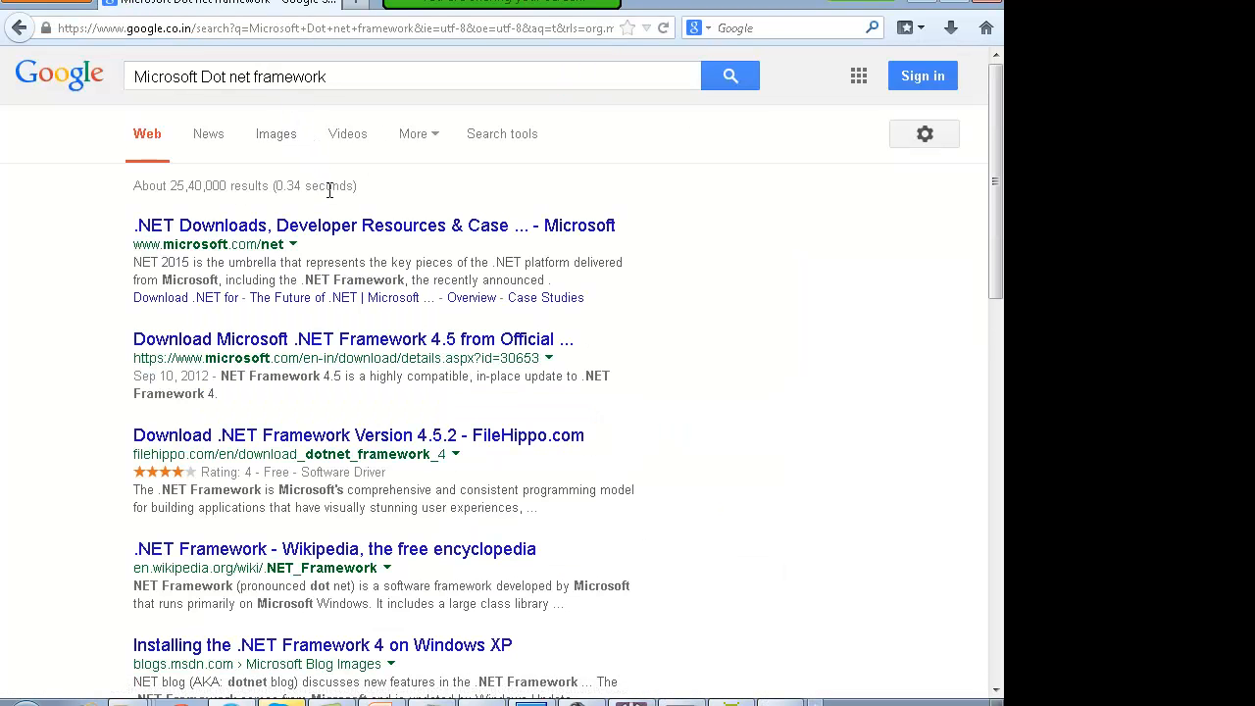
Step: Open the Microsoft .NET Framework 4.5 download page and start the download
click(348, 341)
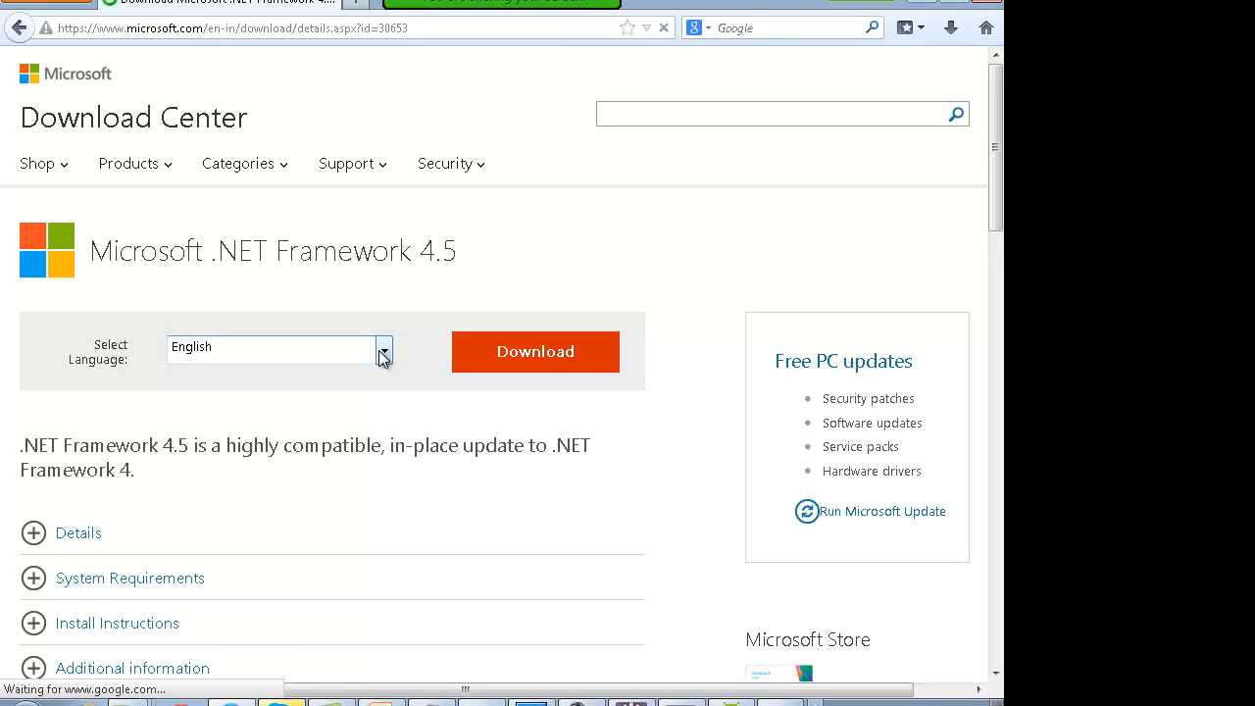
drag(457, 253, 88, 253)
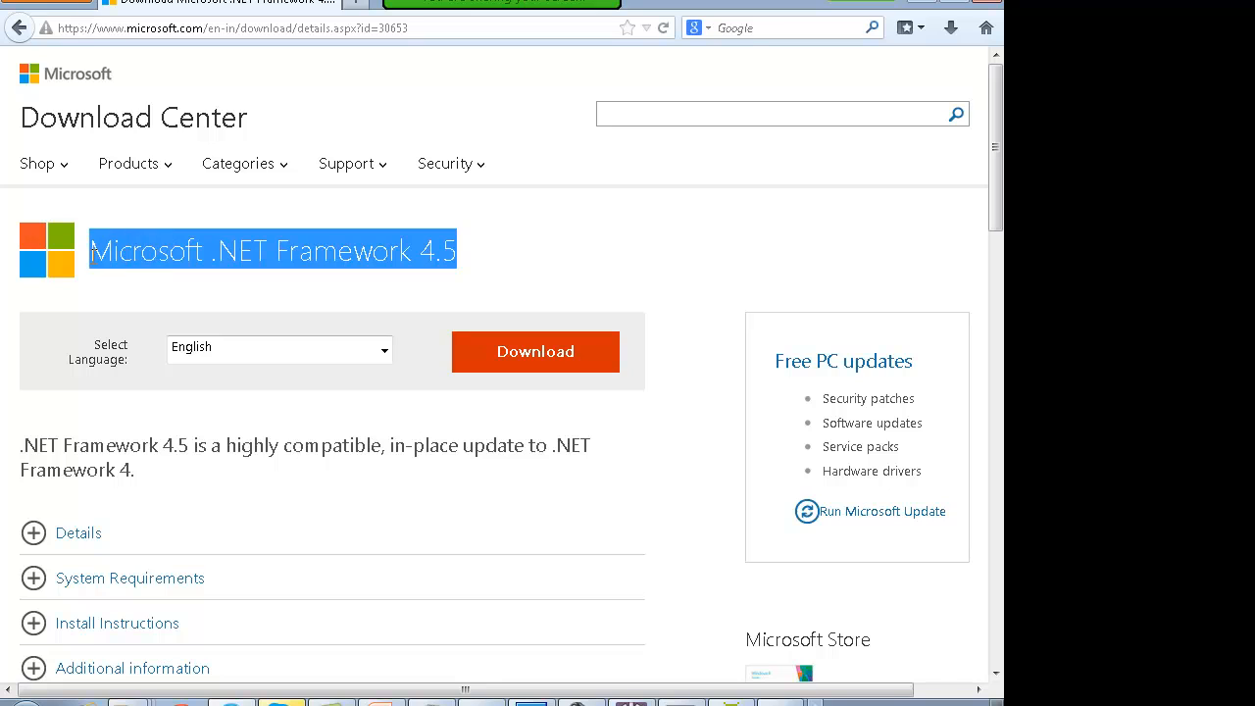
click(172, 257)
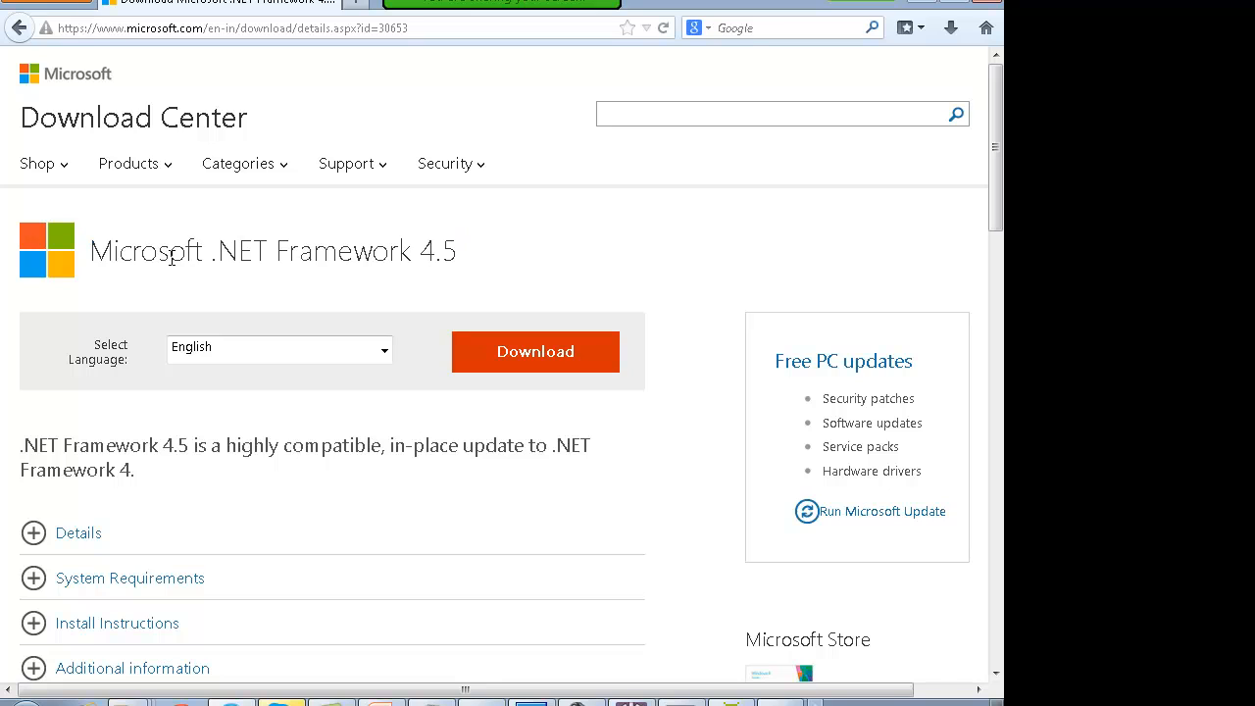
click(515, 364)
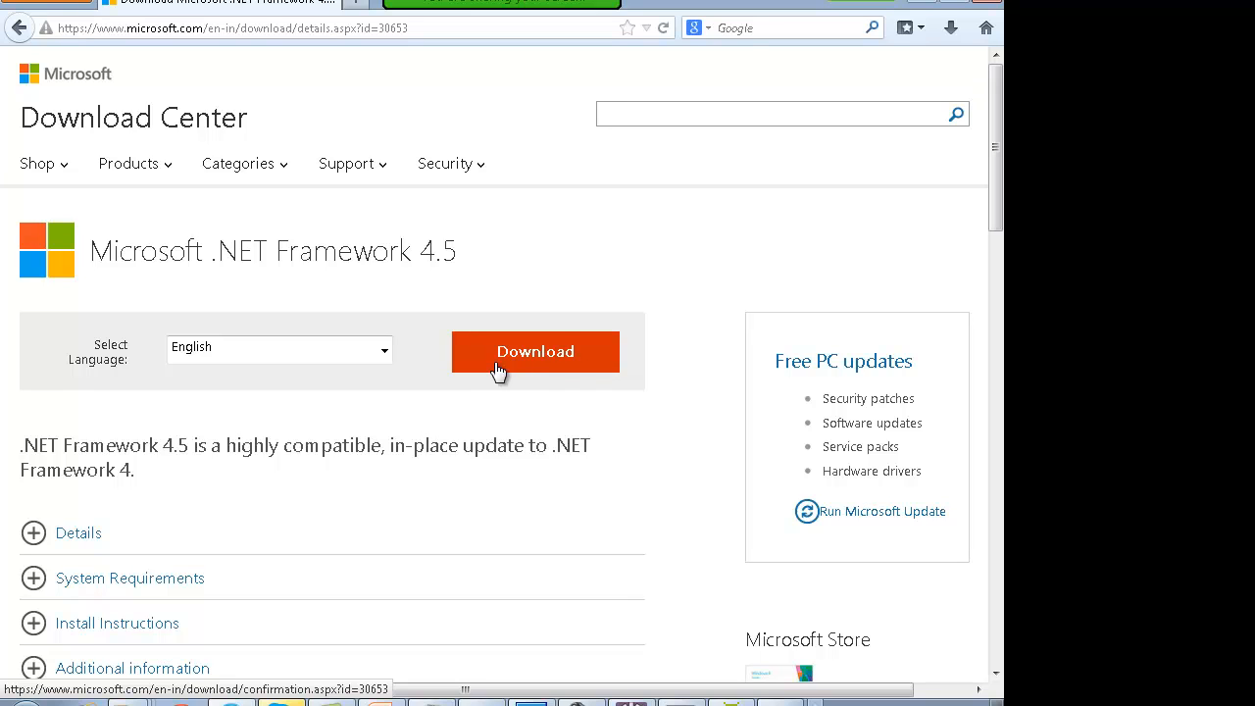
click(86, 5)
click(506, 227)
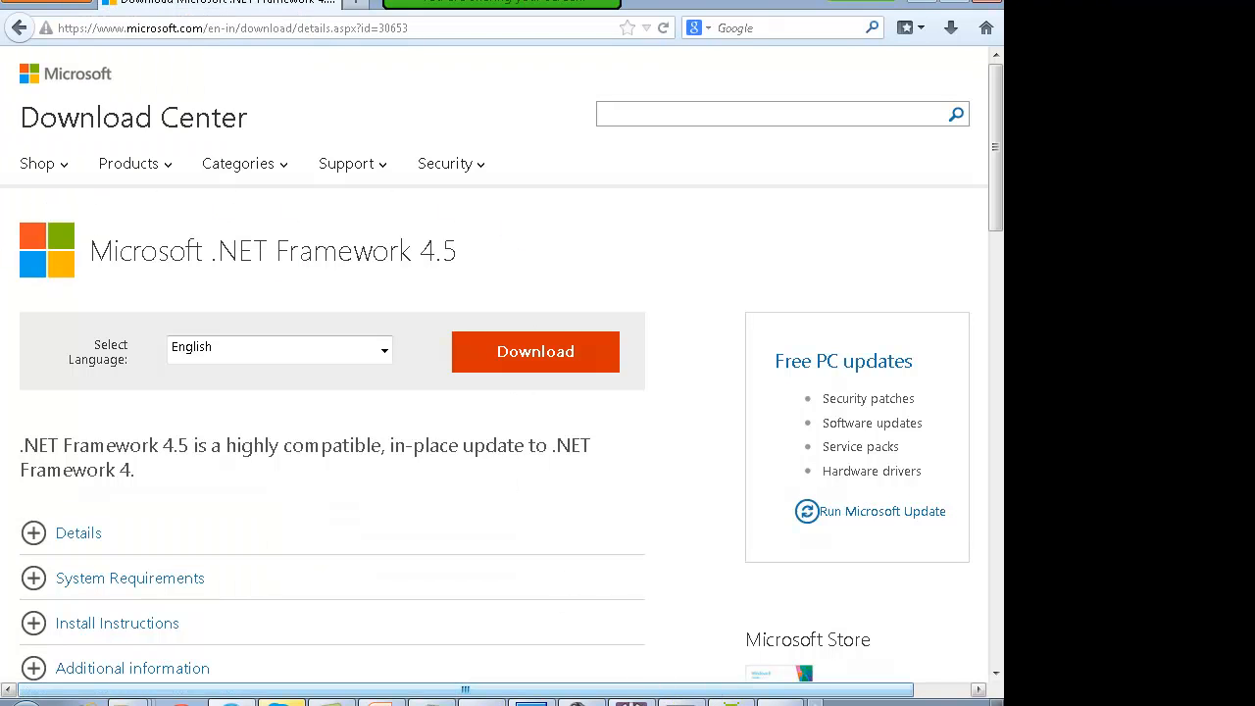
Step: Mark the Download Appium topic on the slide, then return to Firefox's address bar
click(380, 702)
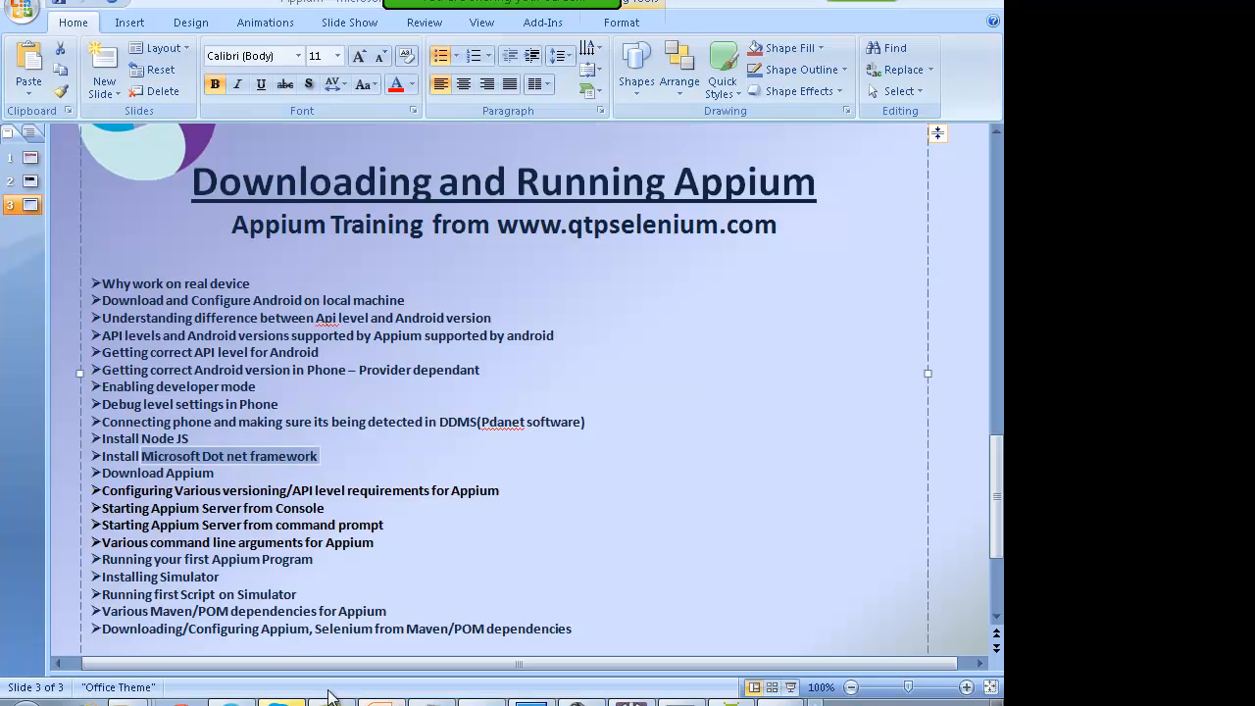
triple_click(158, 474)
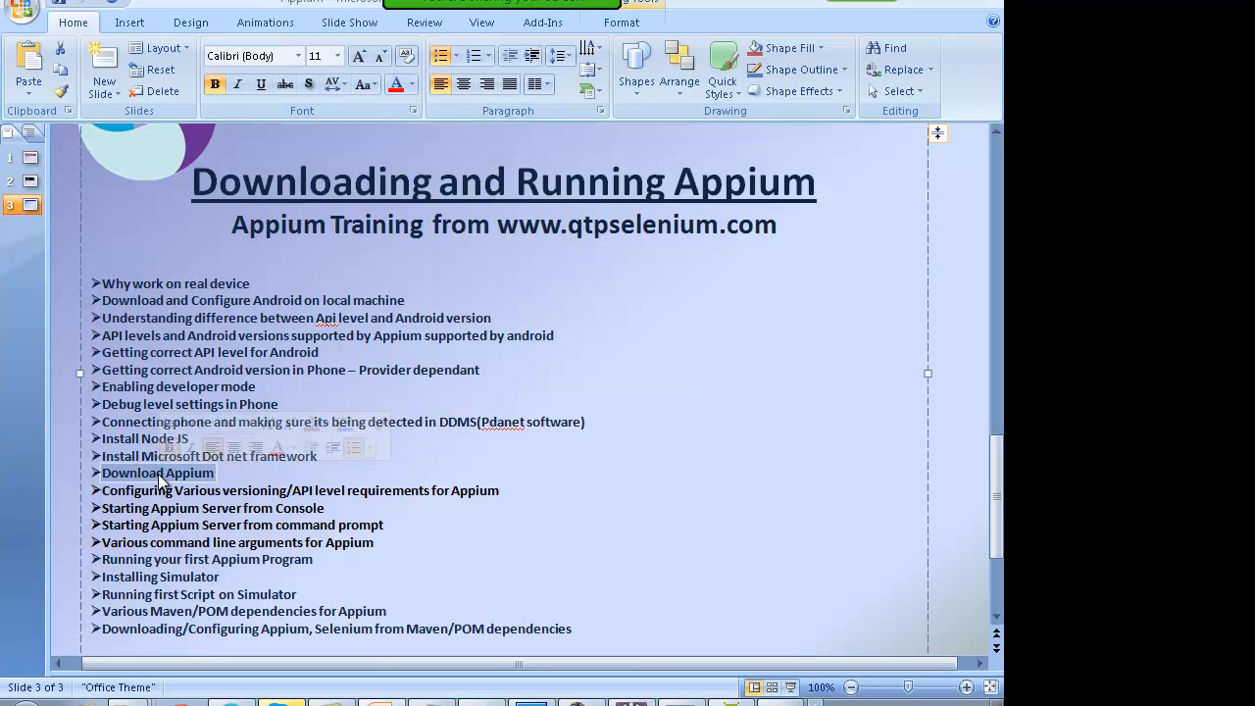
click(158, 474)
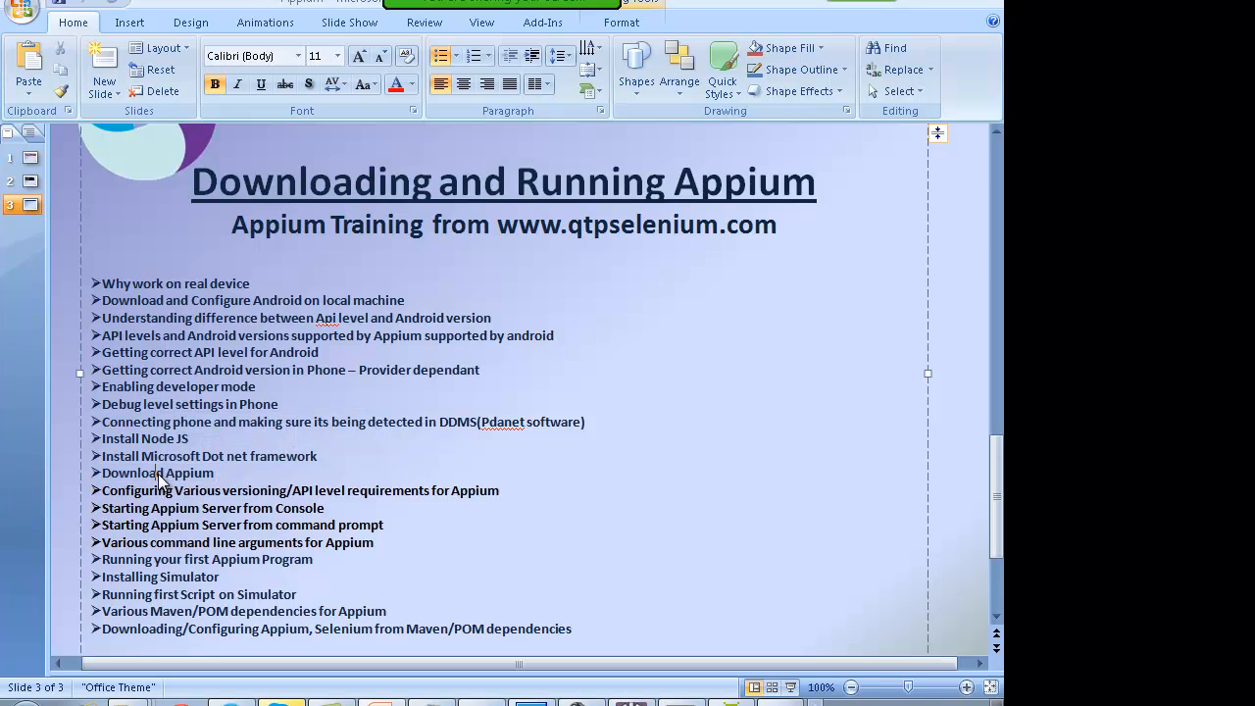
key(alt+Tab)
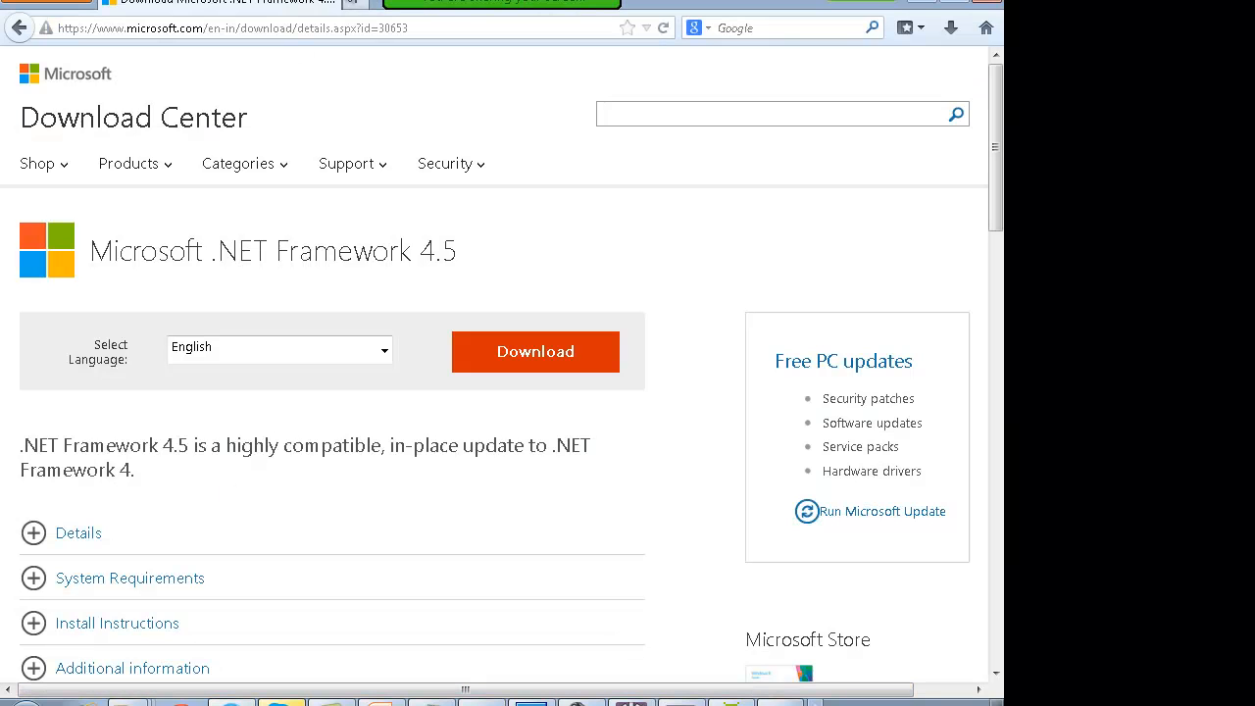
click(326, 35)
Step: Load appium.io, review the Appium.exe for Windows downloads, then go back to the home page
text(appium.i)
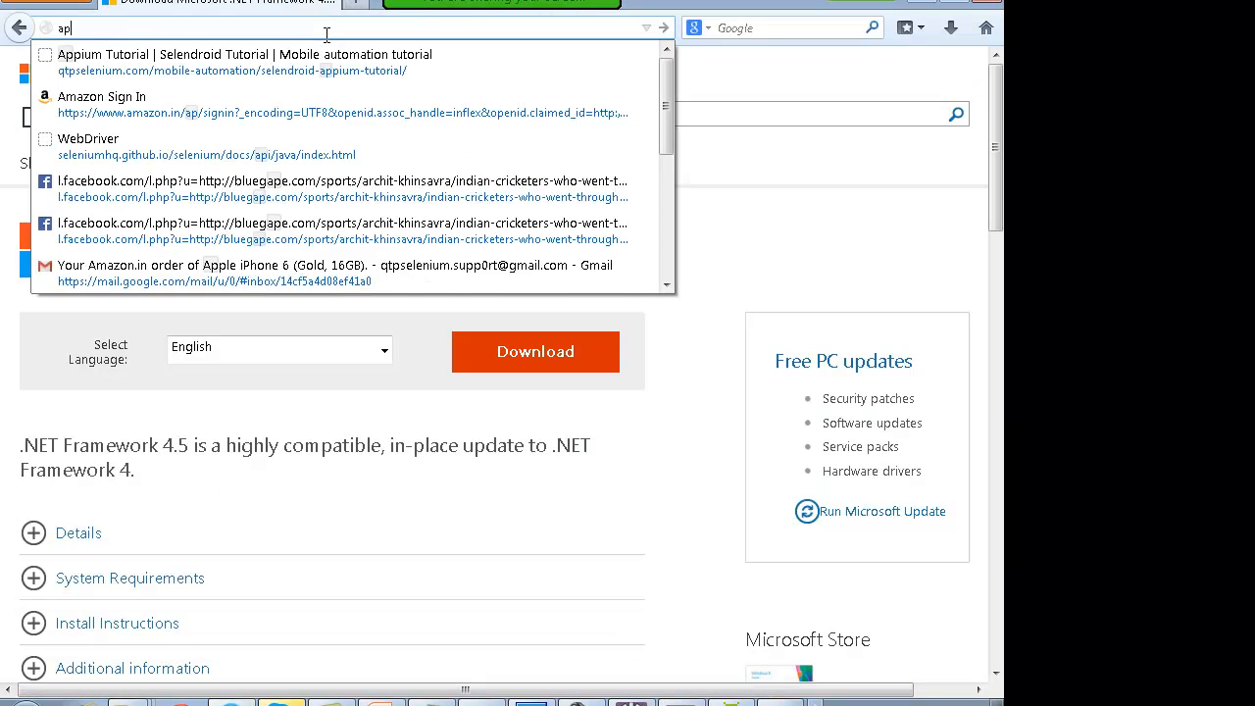
text(o)
key(Return)
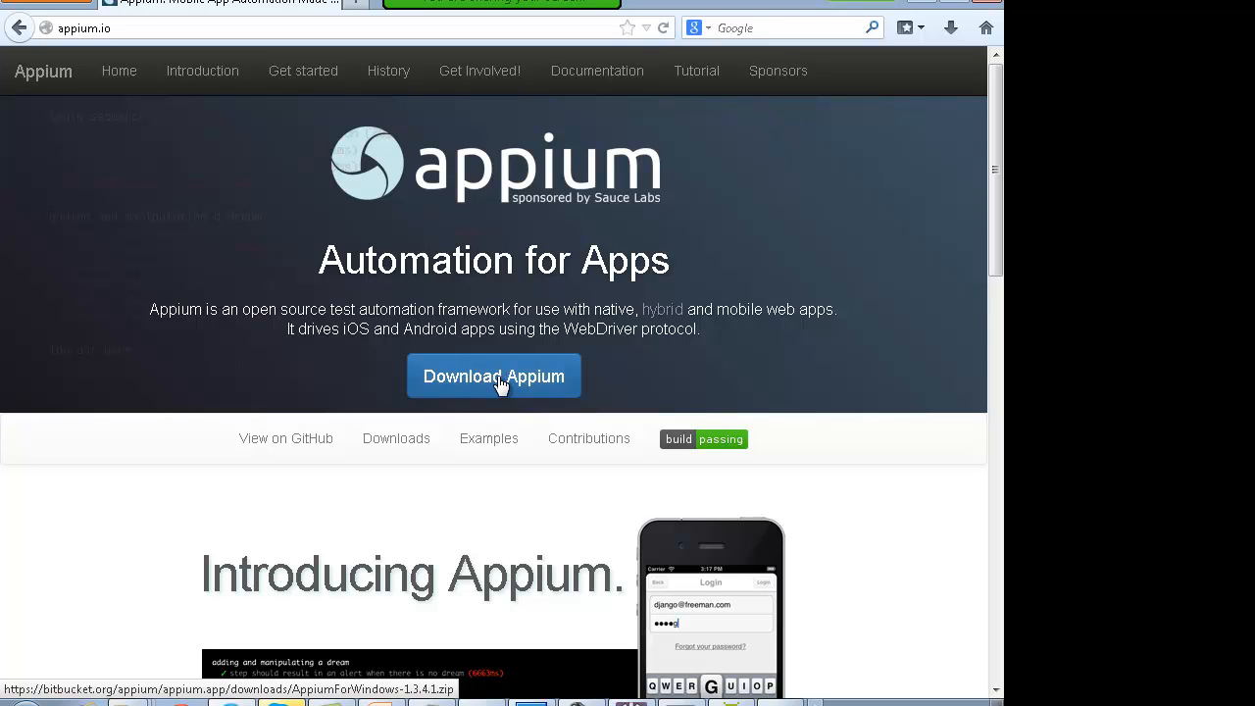
click(406, 447)
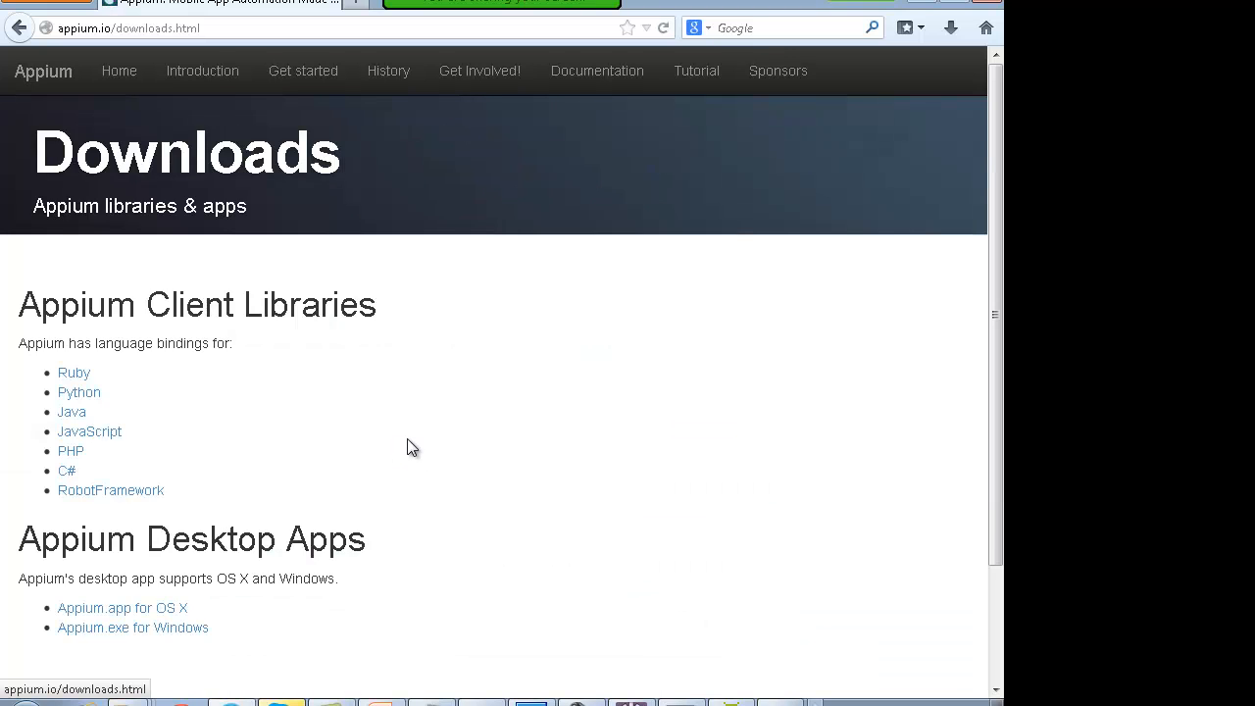
scroll(353, 446, down, 3)
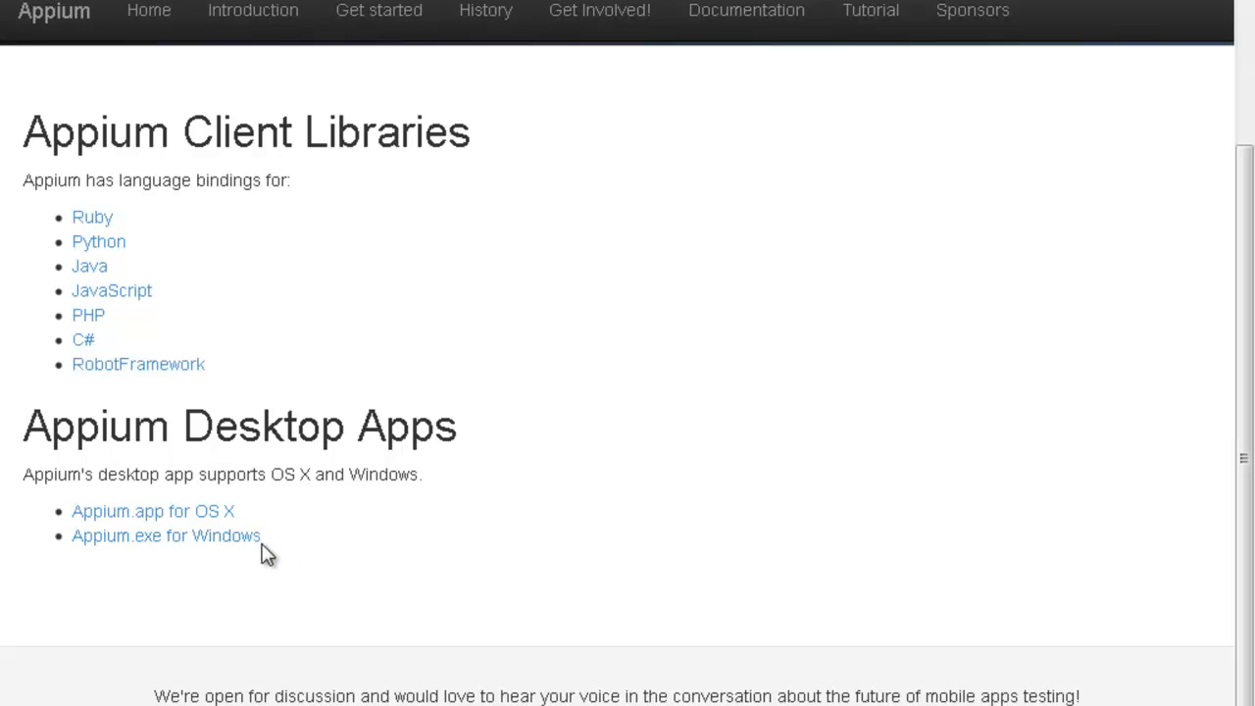
drag(269, 545, 84, 549)
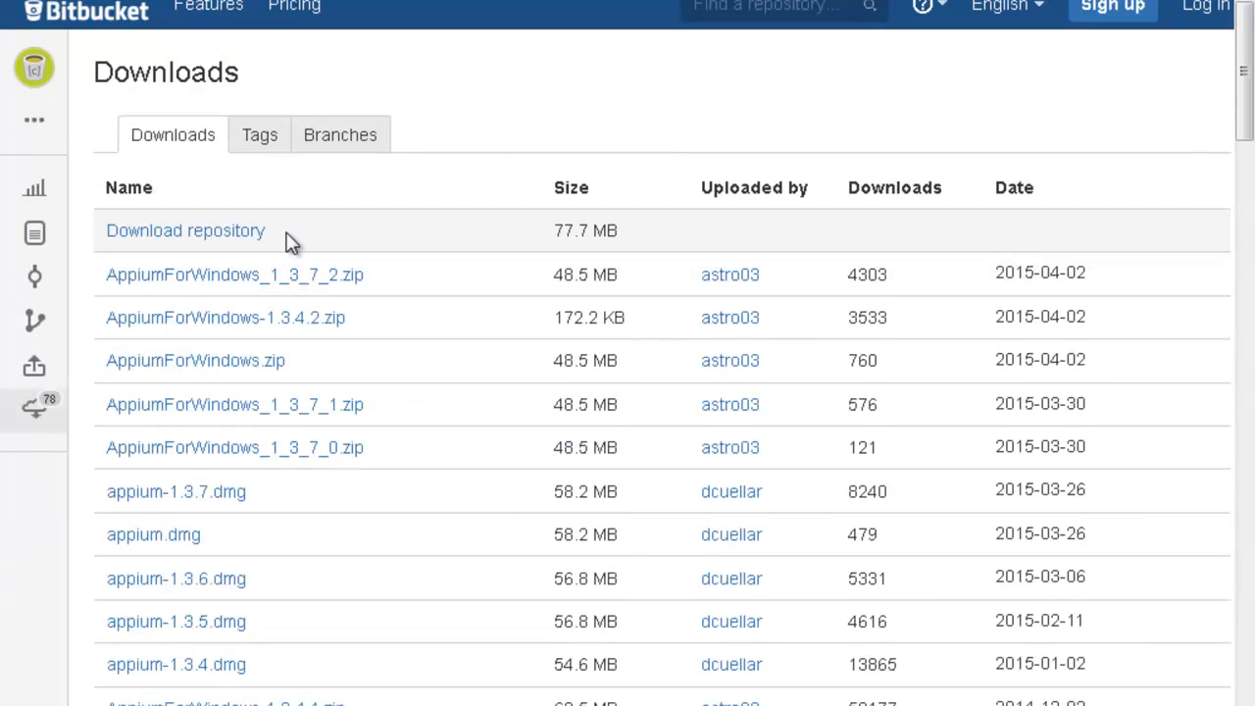
scroll(249, 485, down, 3)
scroll(249, 493, down, 15)
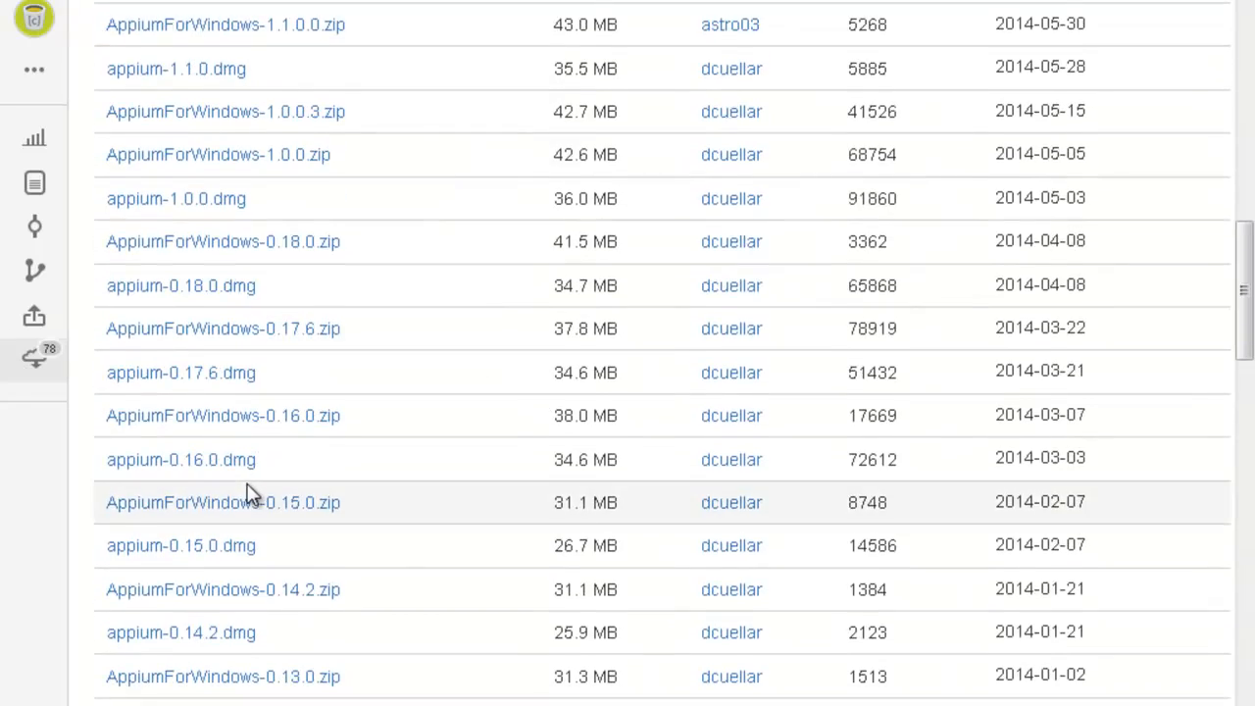
scroll(250, 493, up, 18)
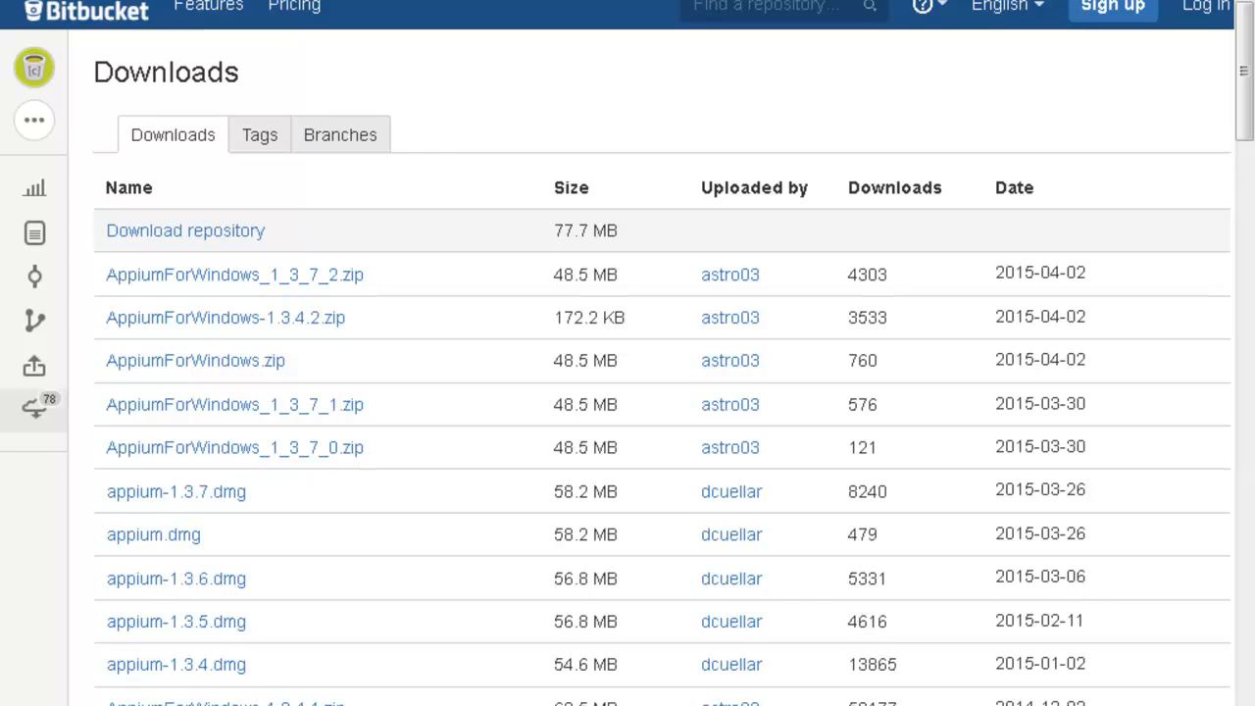
key(alt+Left)
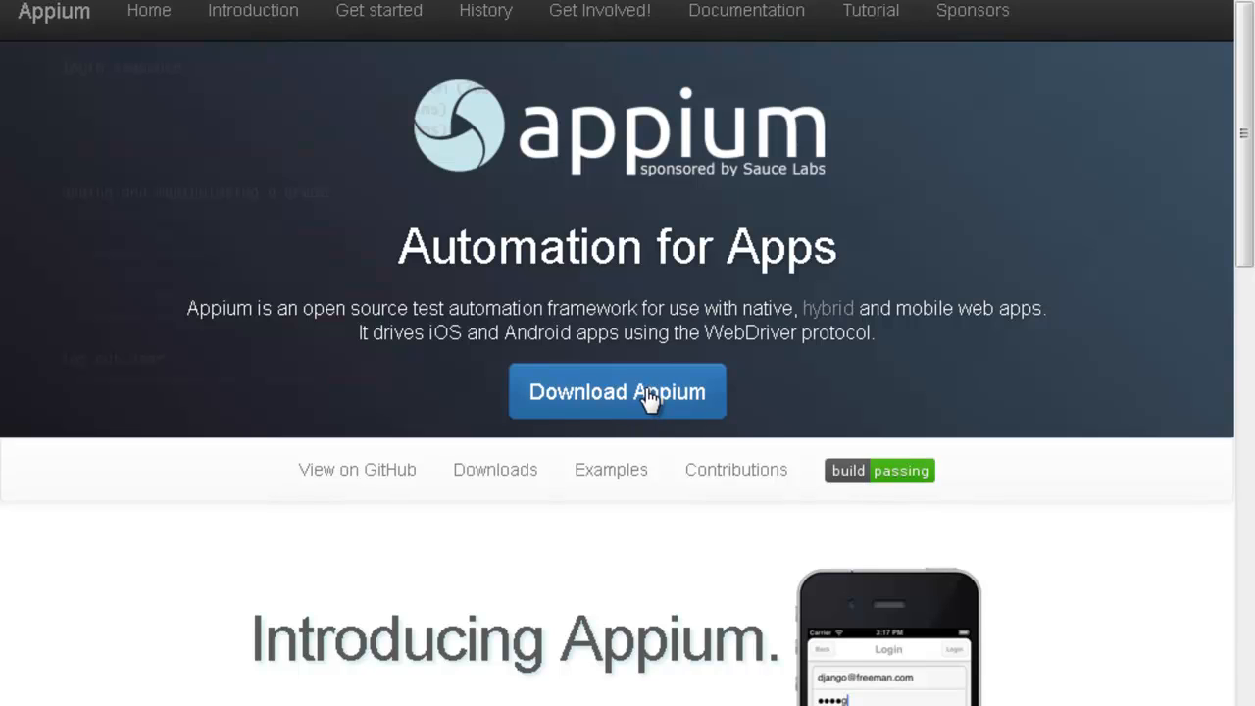
mouse_move(163, 705)
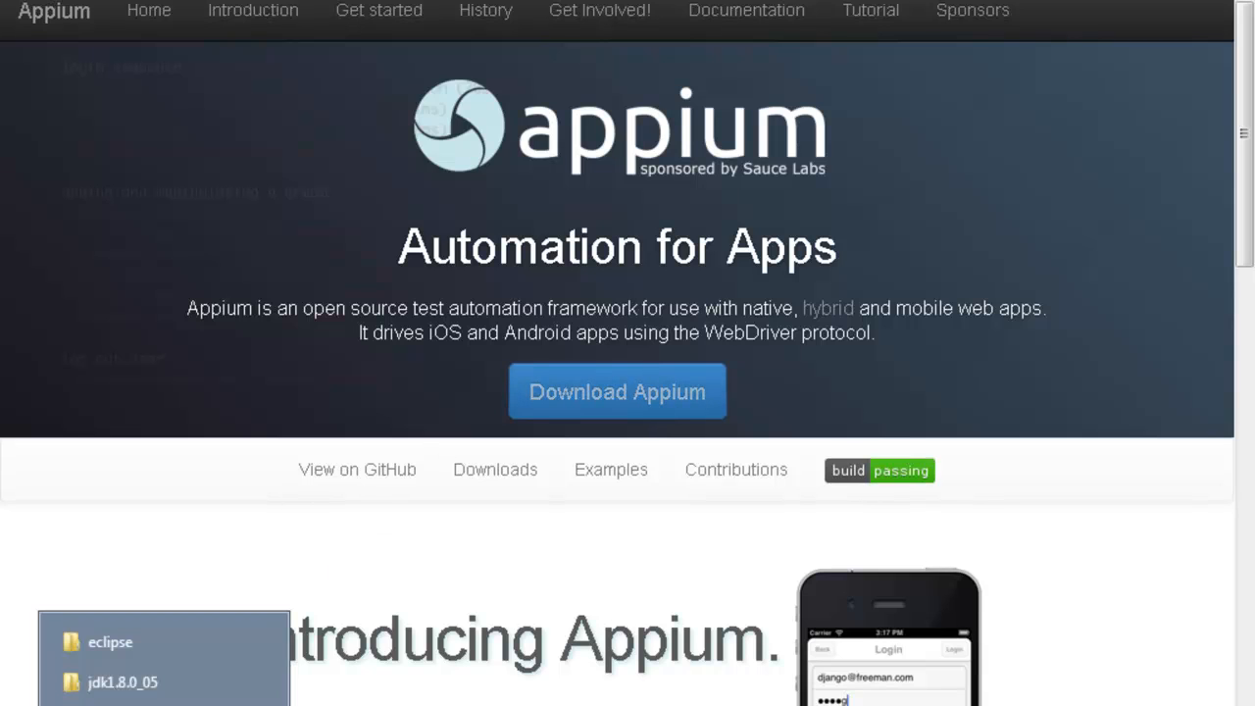
Step: Browse to F:\Whizdom-Trainings\Tools\Appium\2G\Appium-1.3.4.1 and launch the Appium application
click(162, 705)
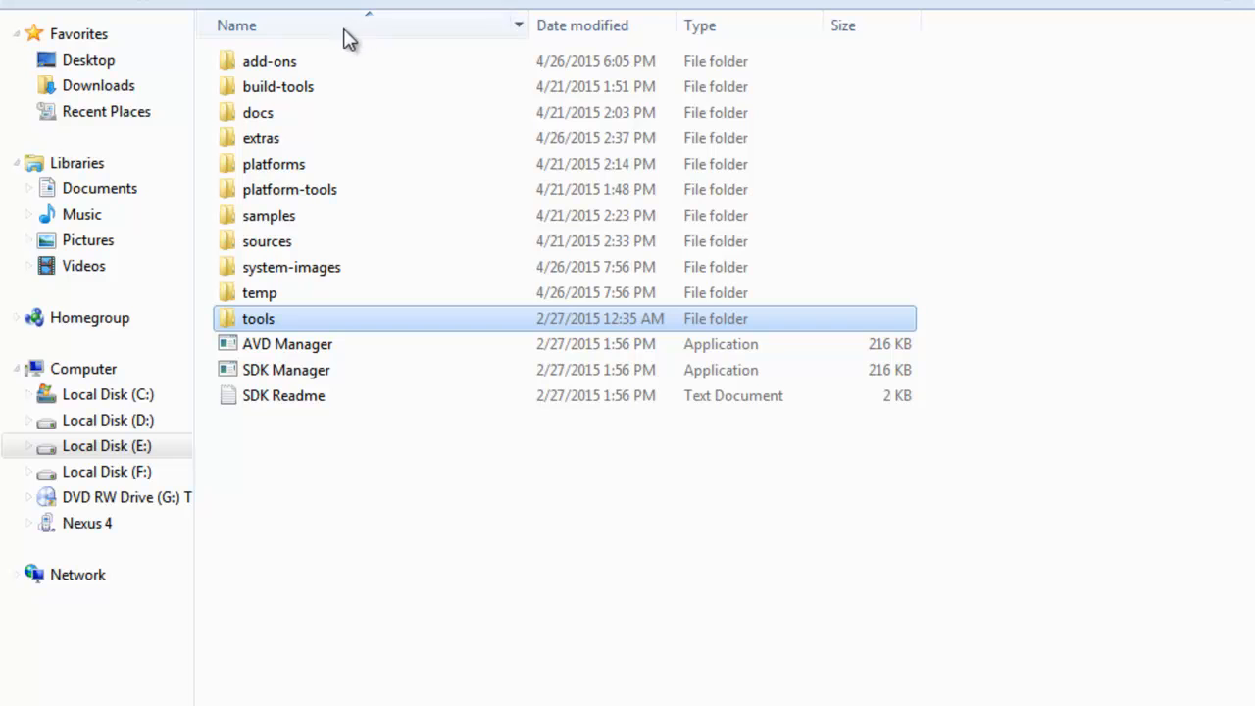
click(161, 0)
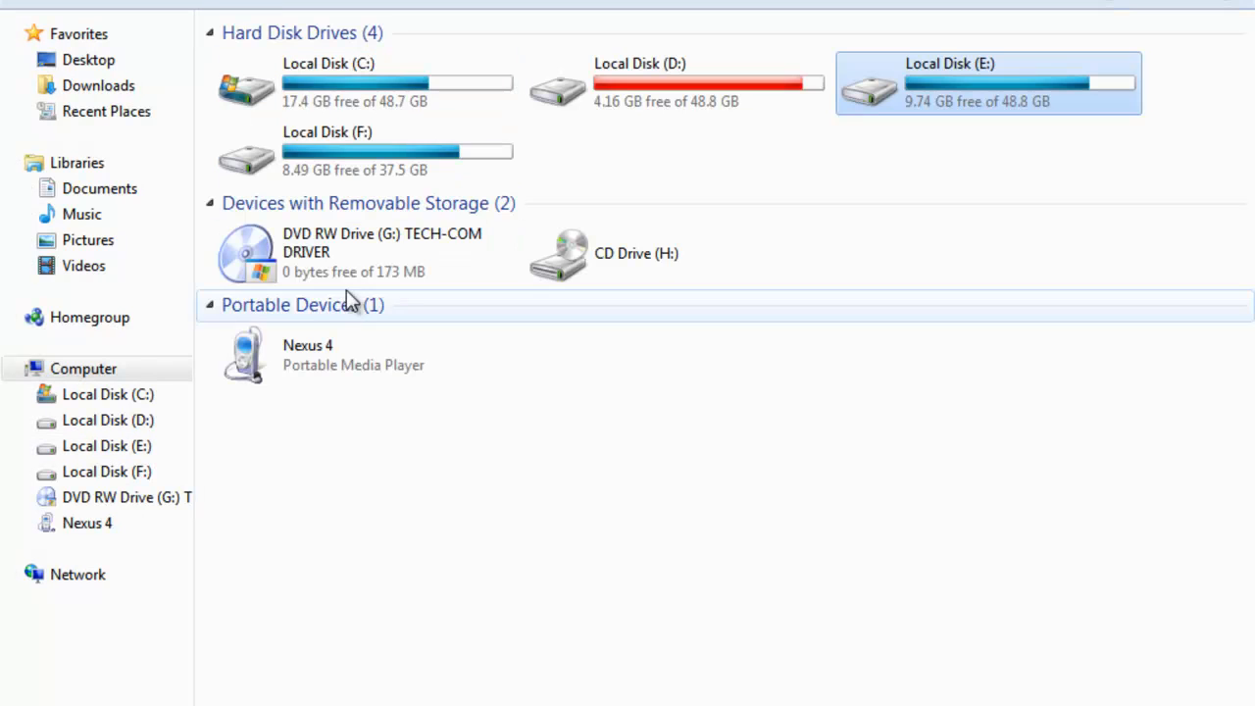
double_click(411, 153)
double_click(308, 216)
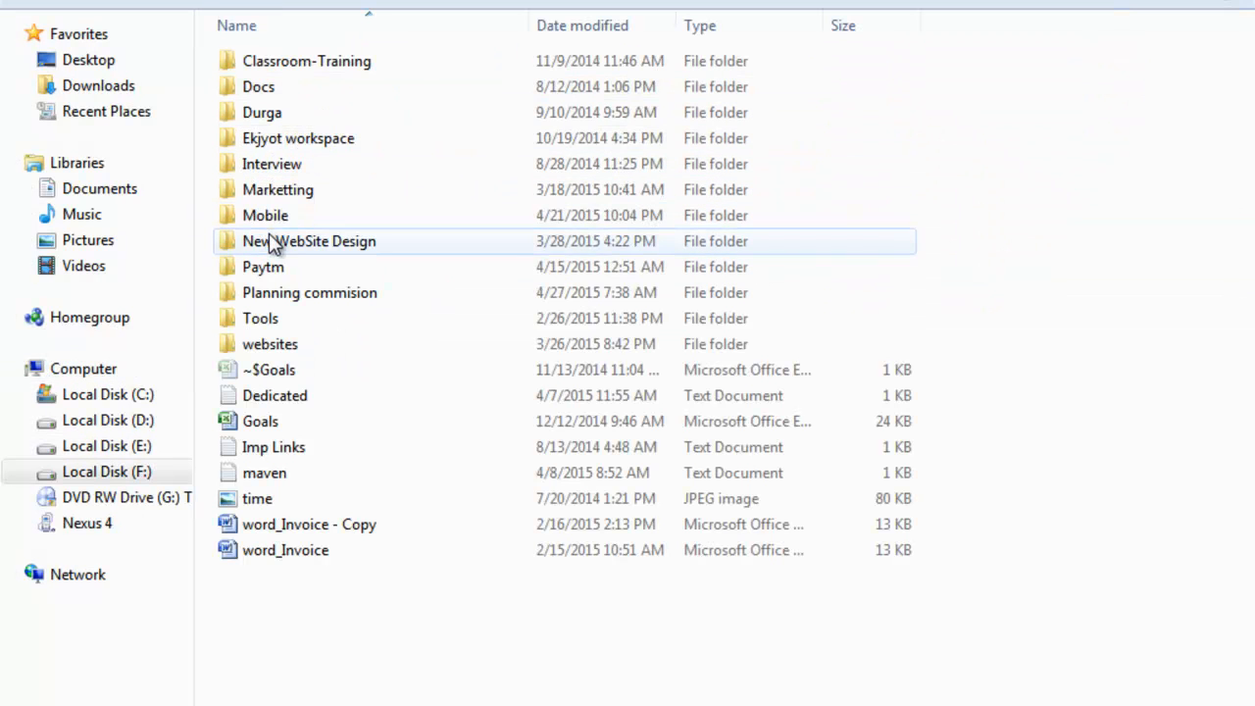
double_click(270, 319)
double_click(283, 59)
double_click(257, 63)
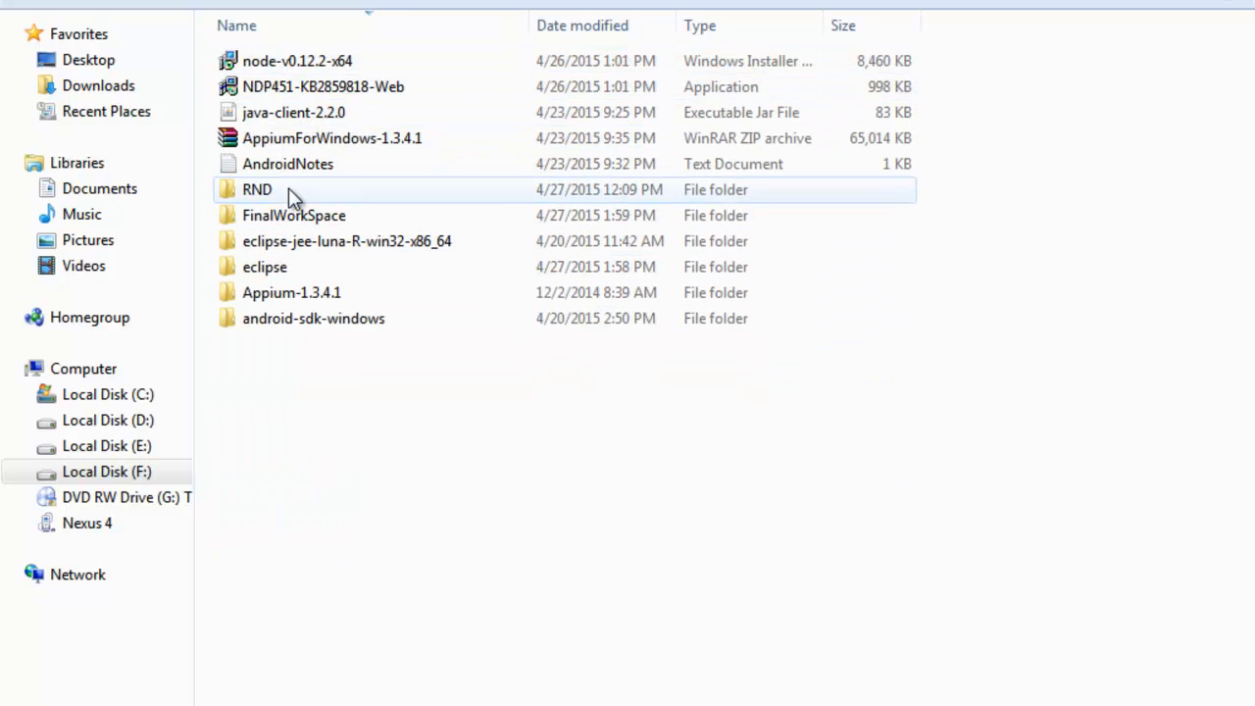
click(299, 296)
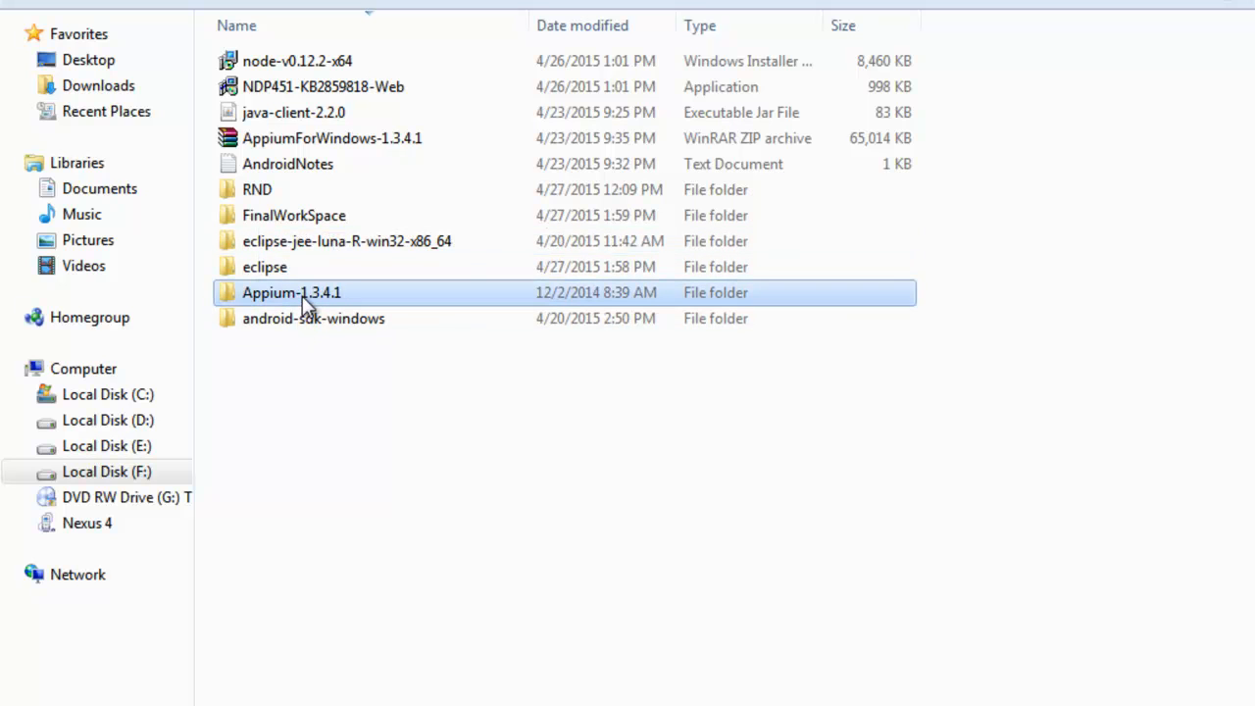
double_click(302, 295)
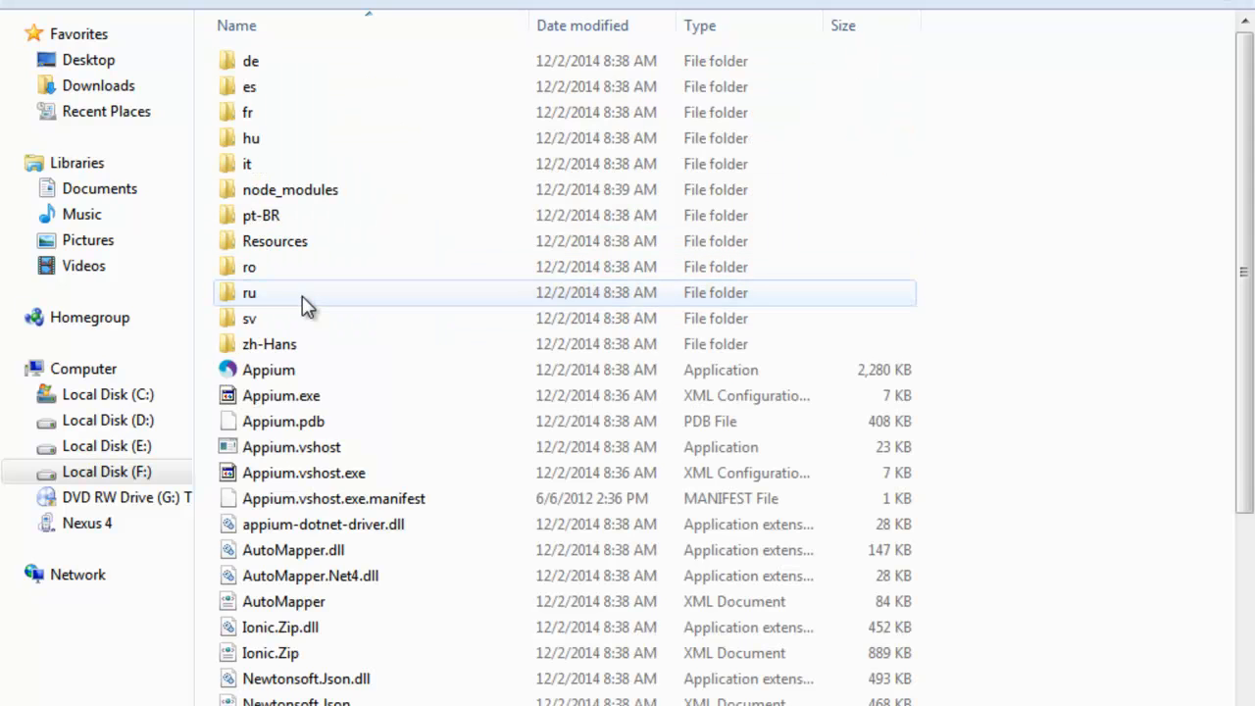
double_click(281, 372)
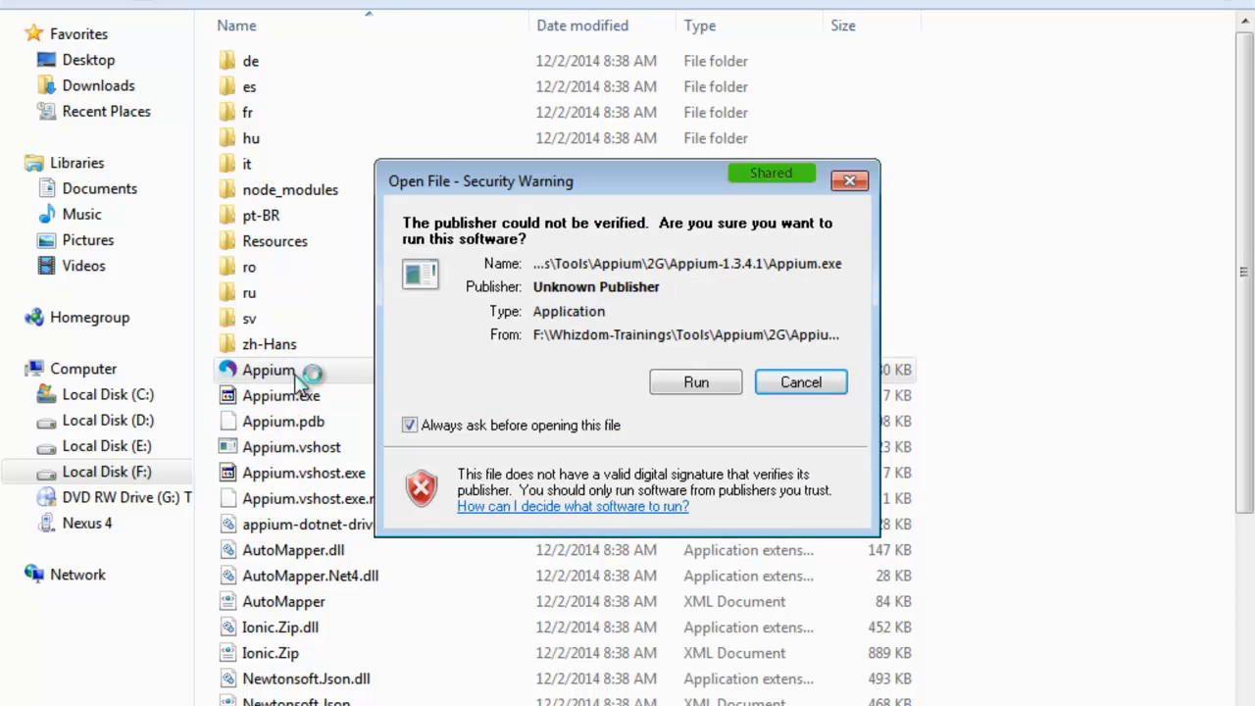
Step: Allow Appium.exe past the security warning and decline the upgrade to 1.3.4.2
click(697, 381)
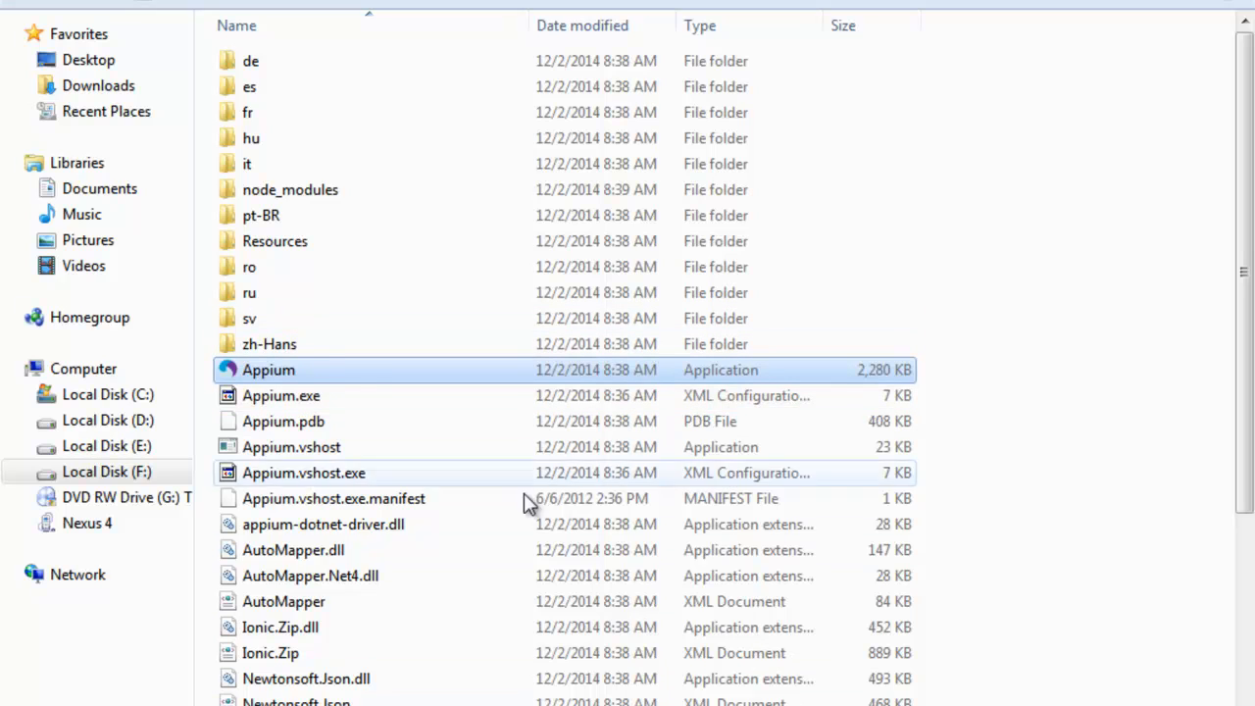
mouse_move(323, 369)
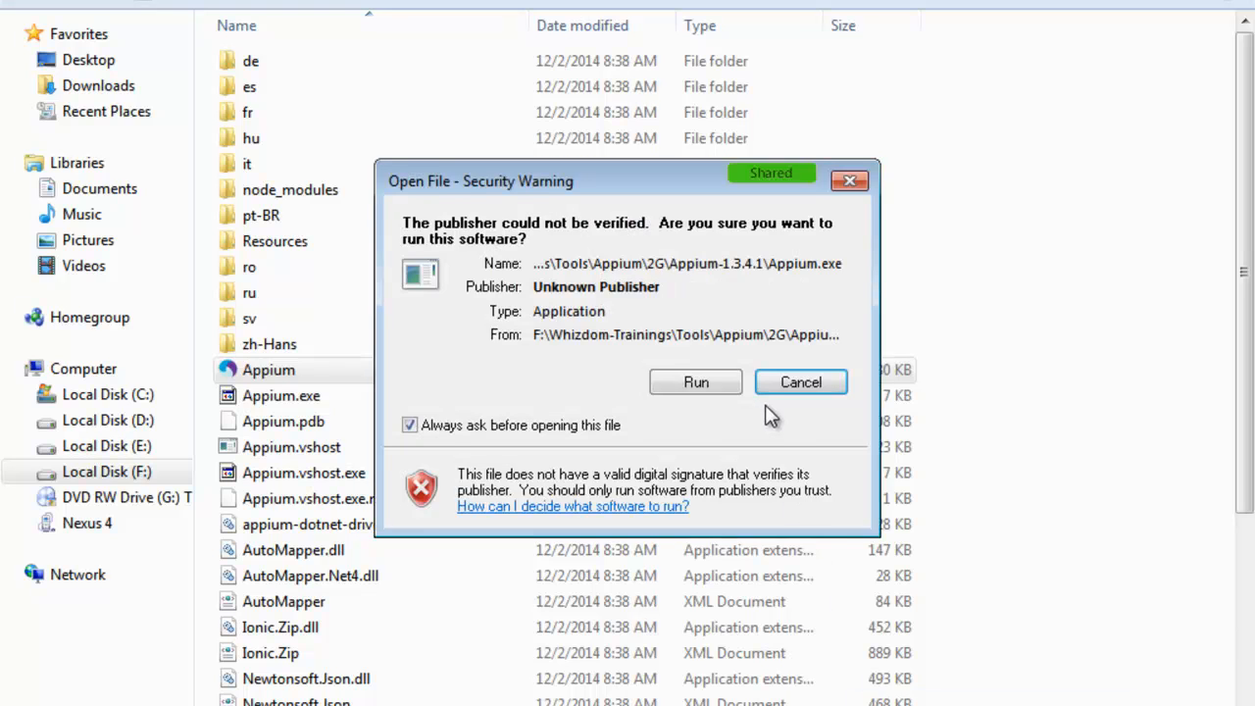
click(780, 382)
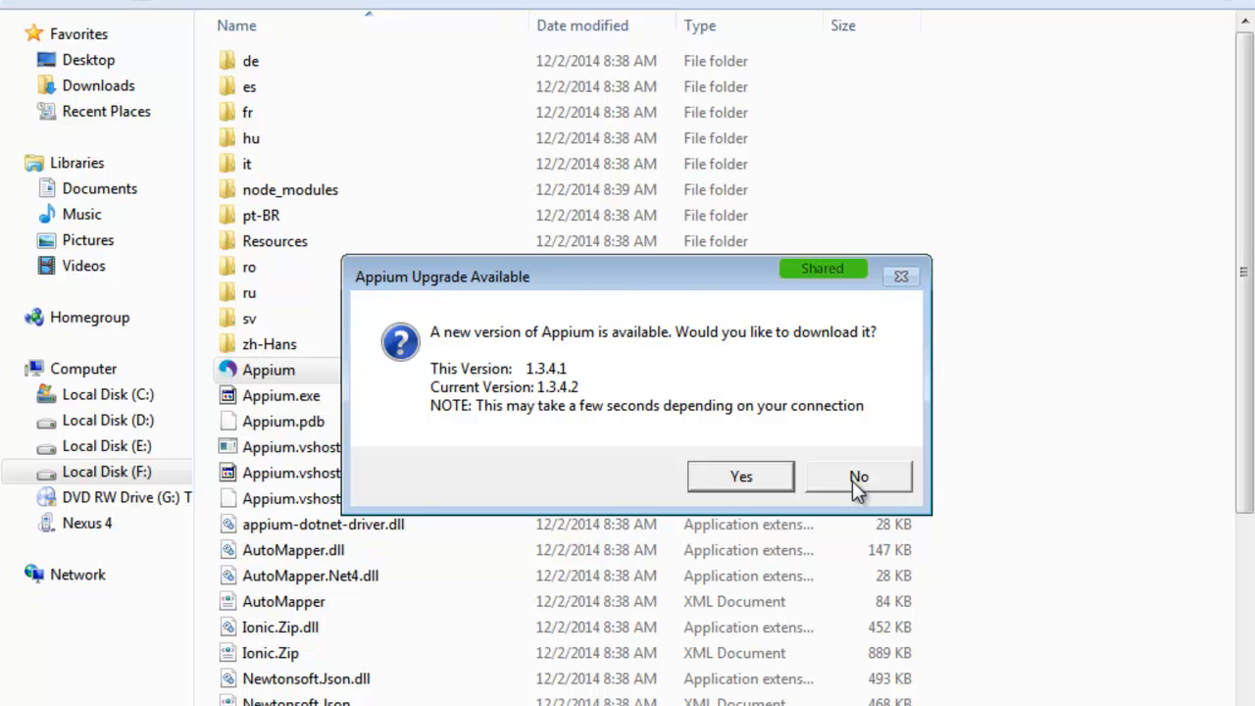
click(852, 481)
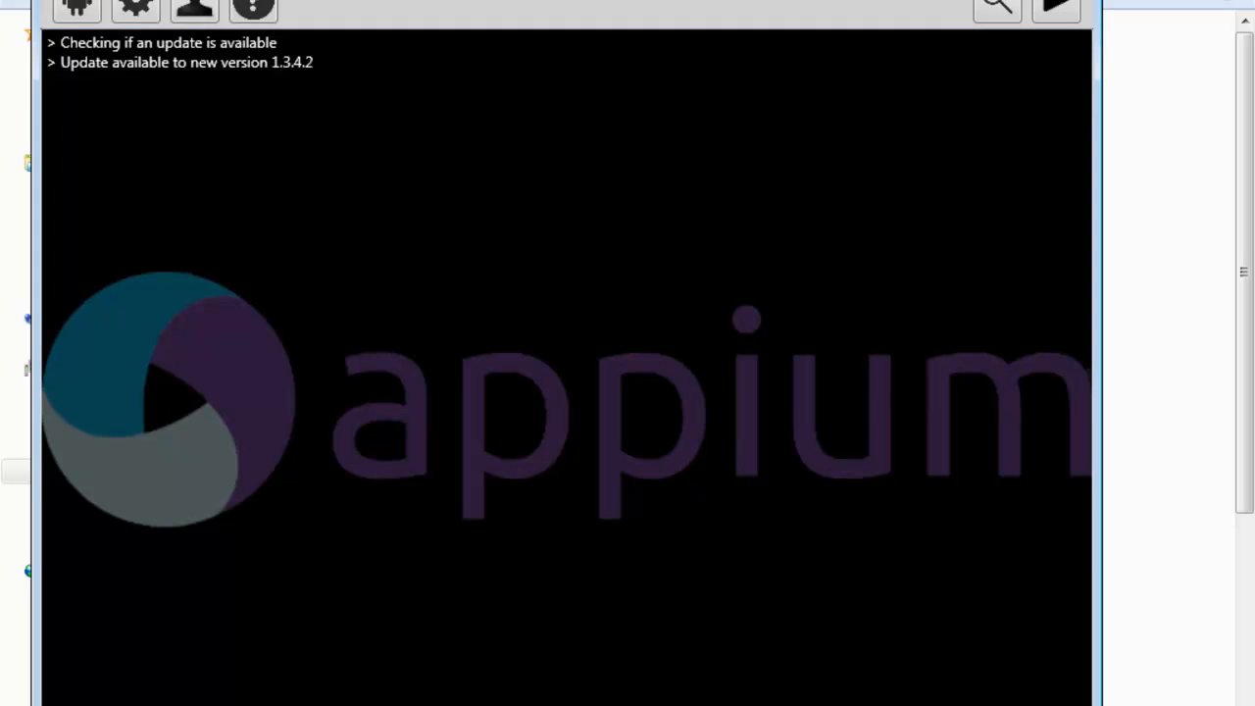